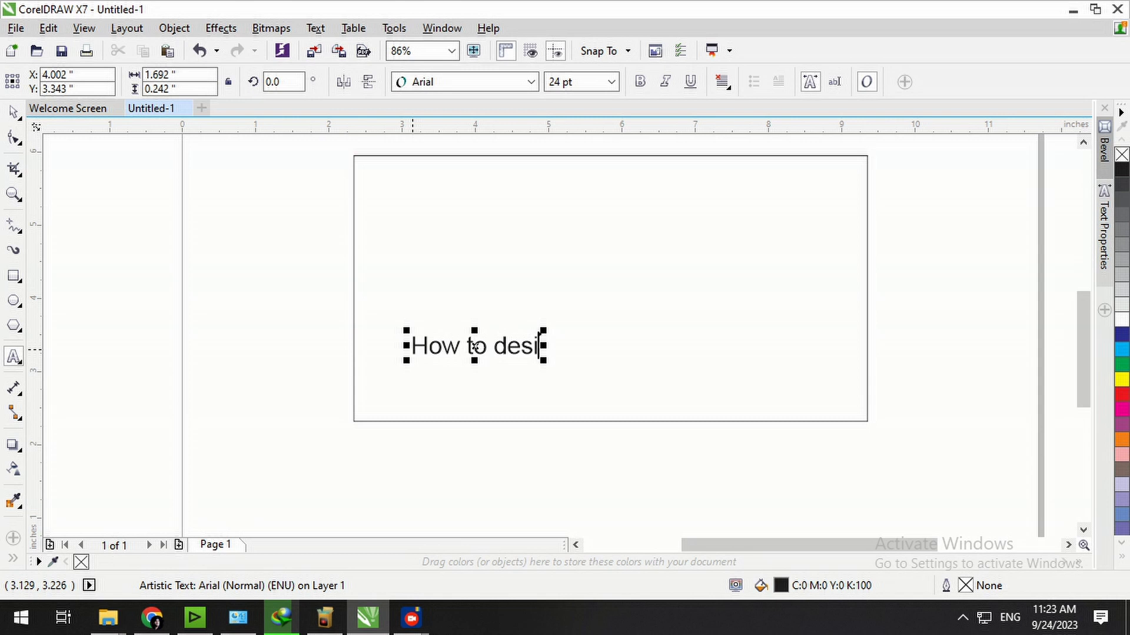
Finish the 'How to design panaflex' title and centre it at the top of the rectangle.
text(gn)
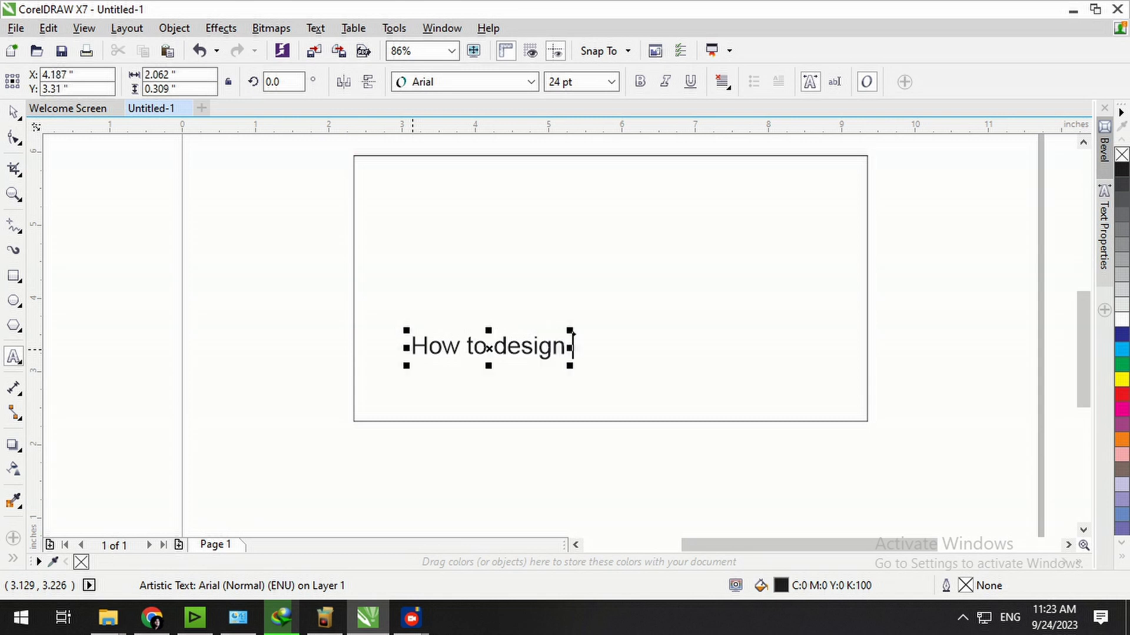
text( panaflex)
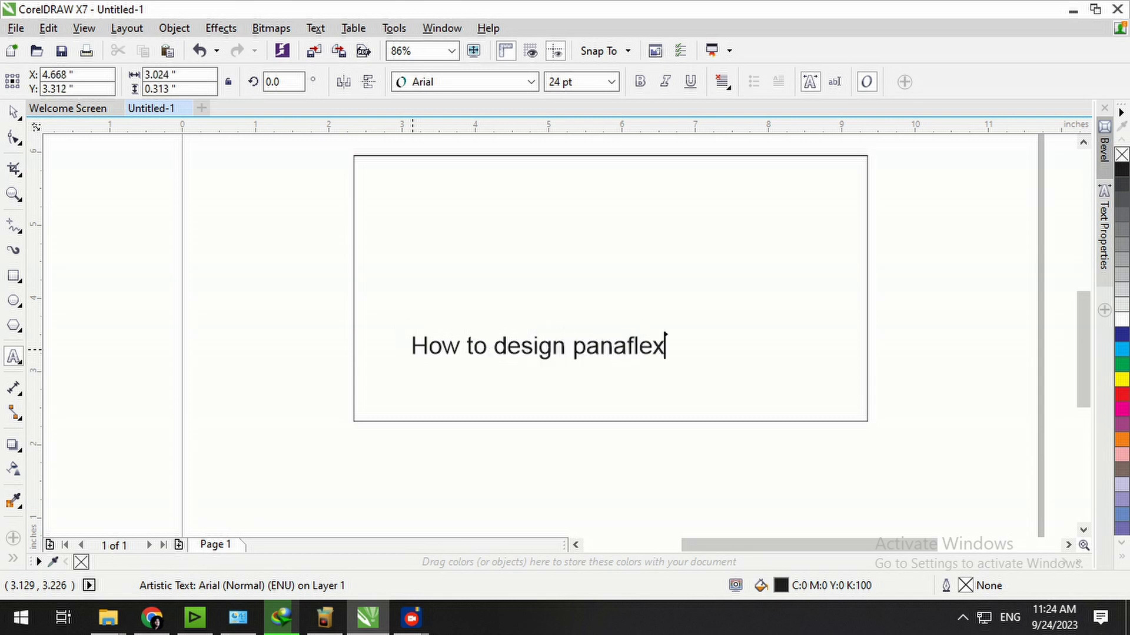
key(Escape)
click(13, 112)
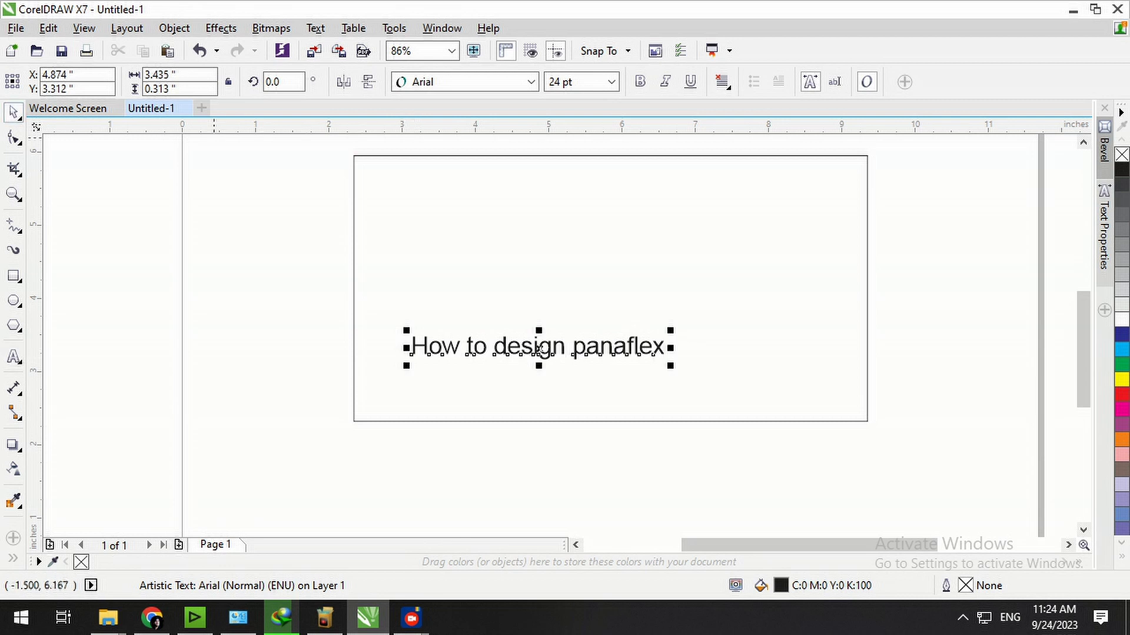
drag(625, 353, 701, 196)
shift+click(719, 261)
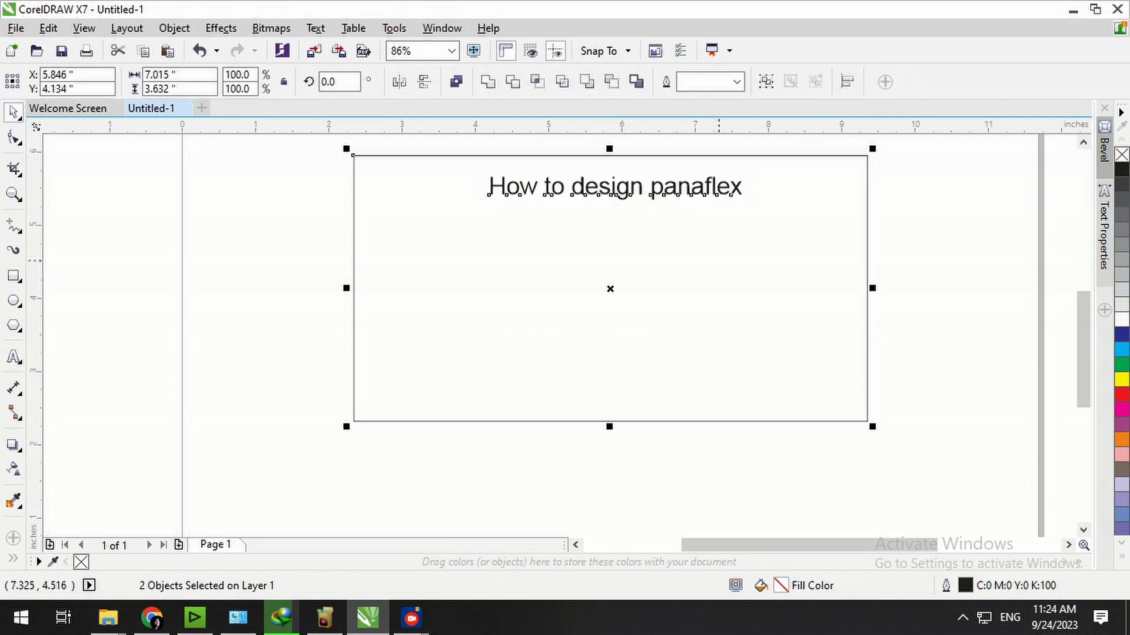
key(c)
Delete the title text and zoom out to the whole page.
click(963, 256)
click(706, 193)
key(Delete)
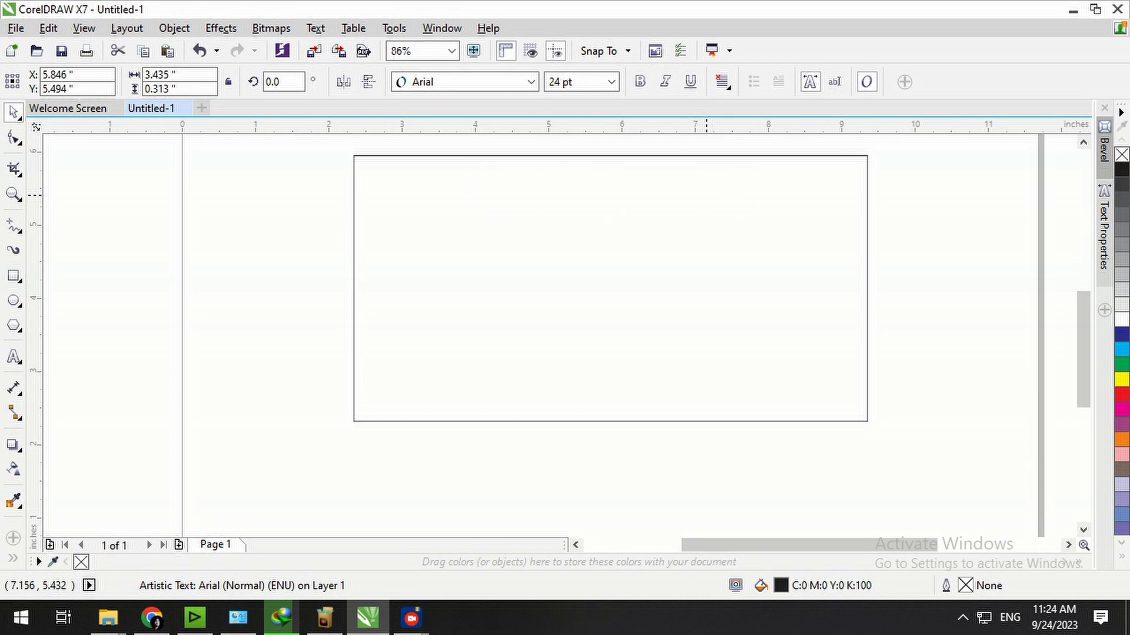
scroll(931, 226, down, 1)
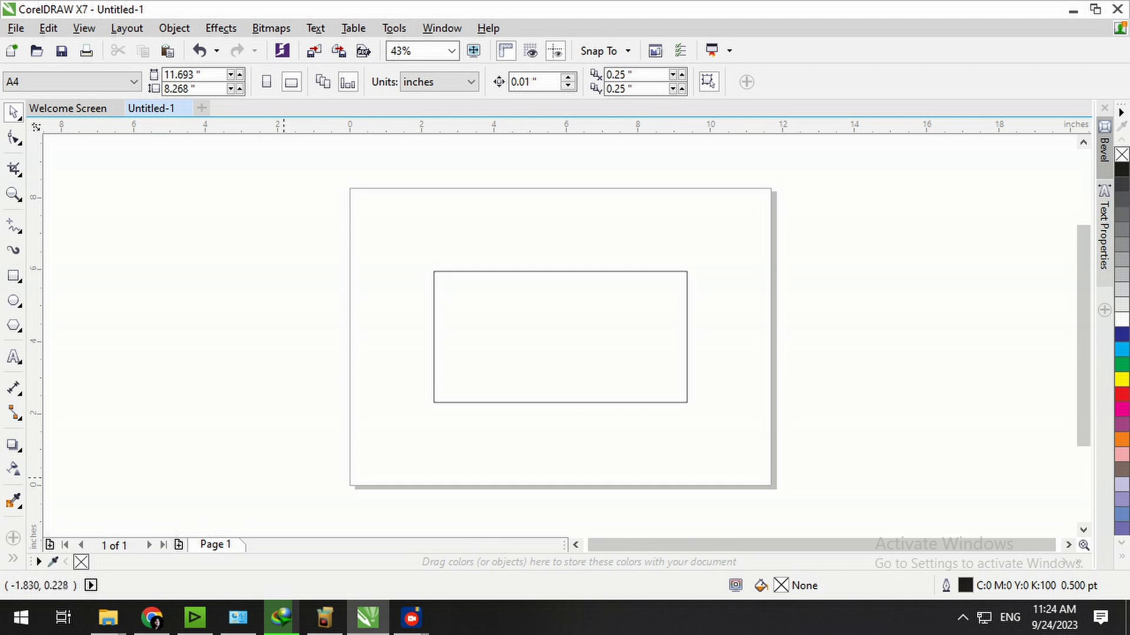
Launch InPage 3 Professional by searching 'inpa', and close the stray Edge window.
key(super)
text(in)
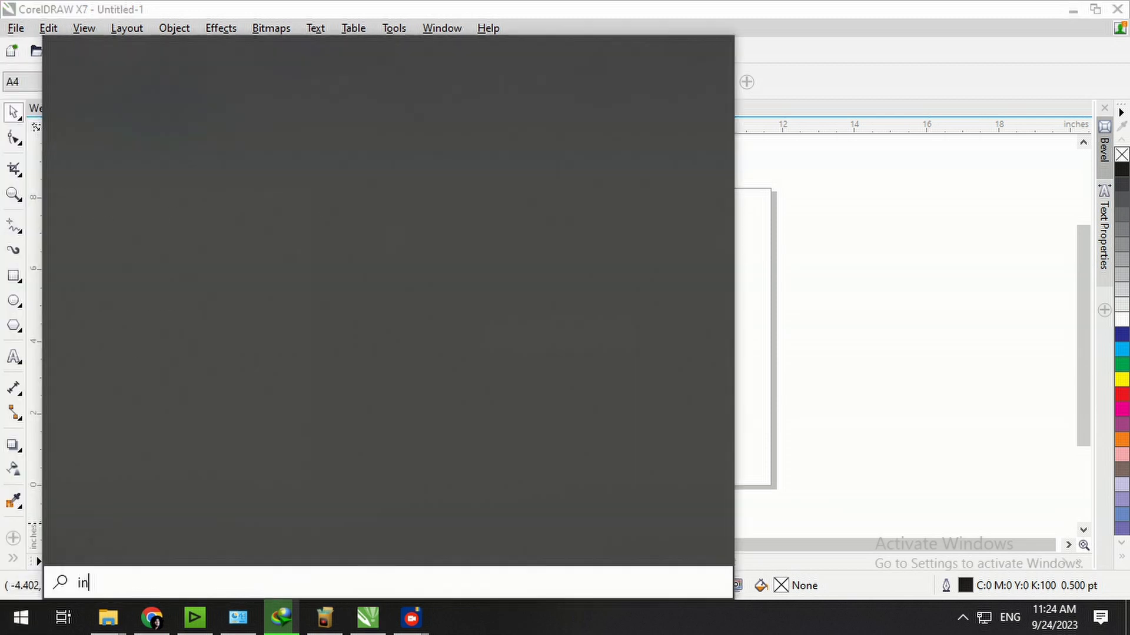
text(pa)
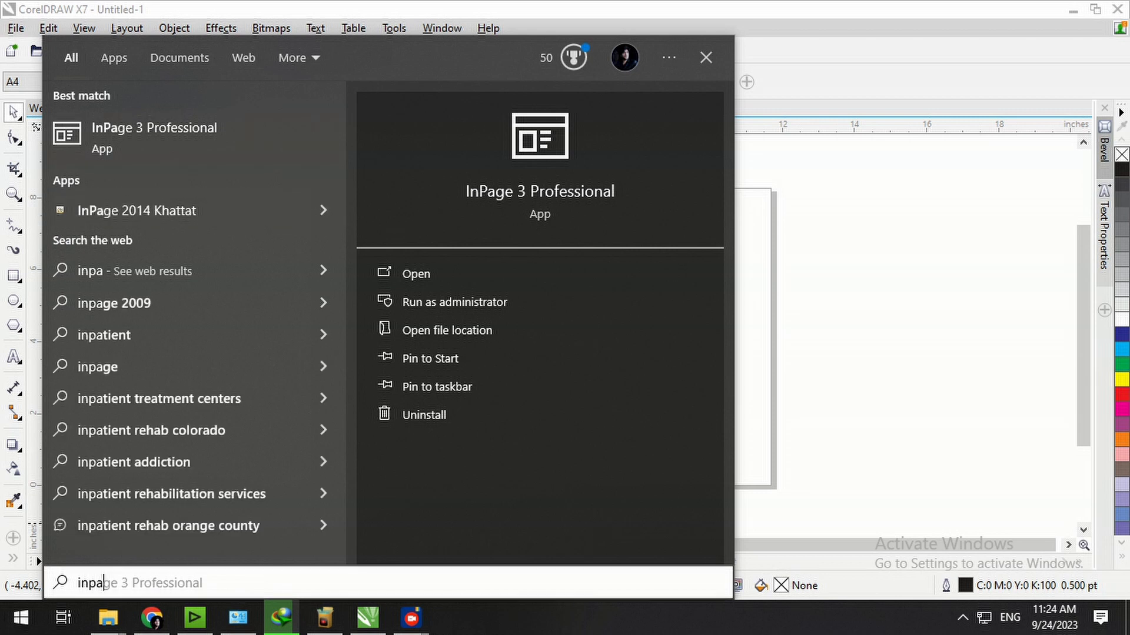
key(Return)
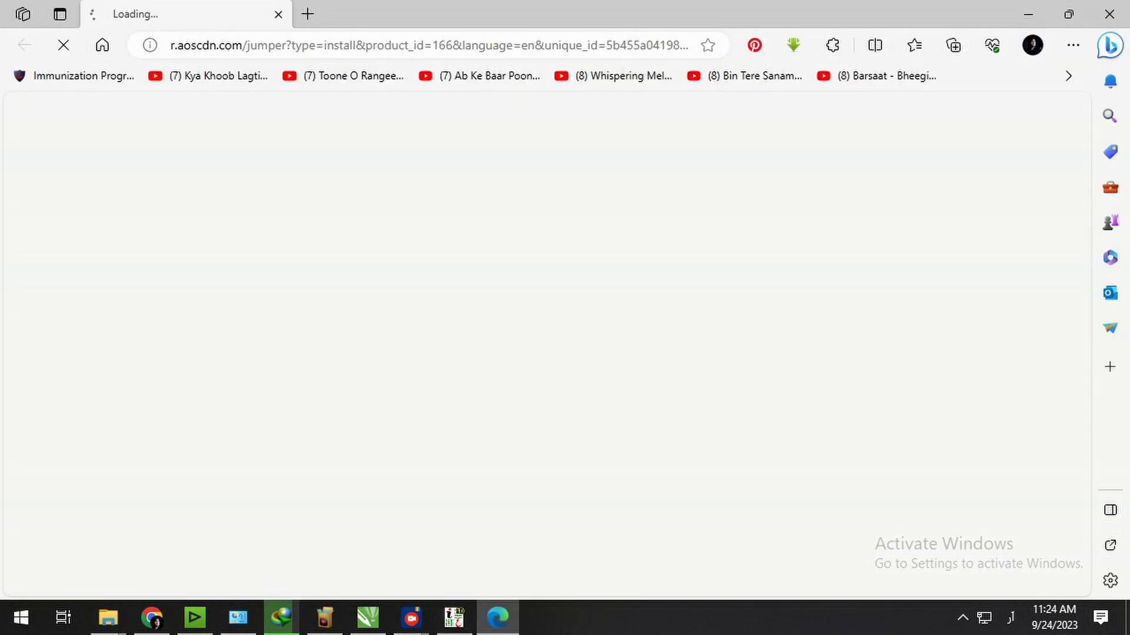
click(1109, 14)
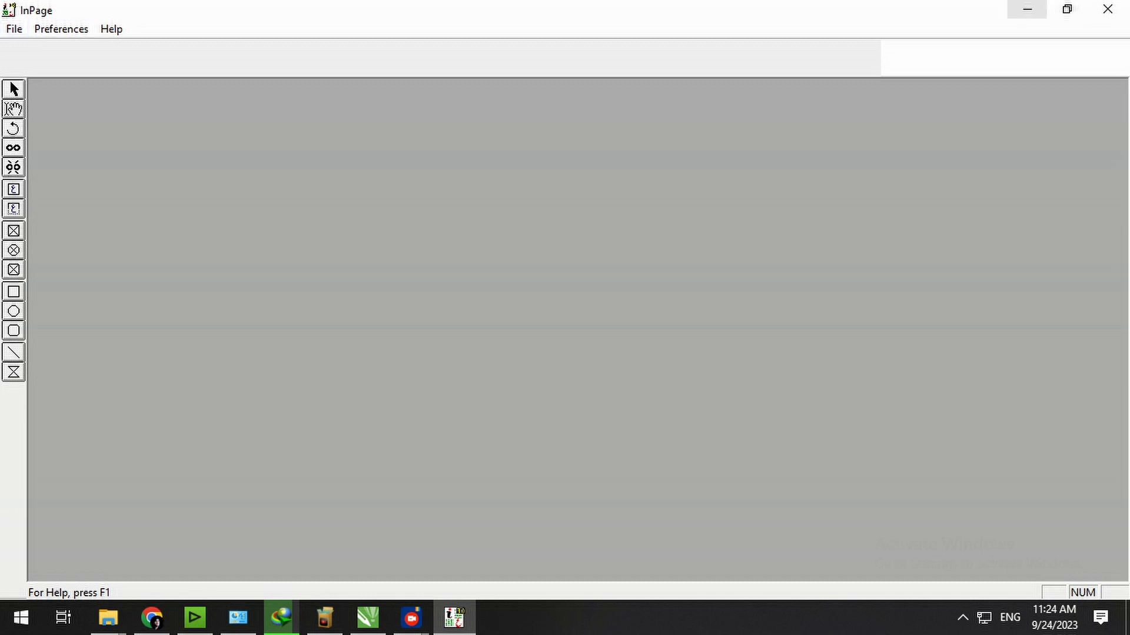
Create a new blank InPage document with default settings and view it at 200%.
click(454, 618)
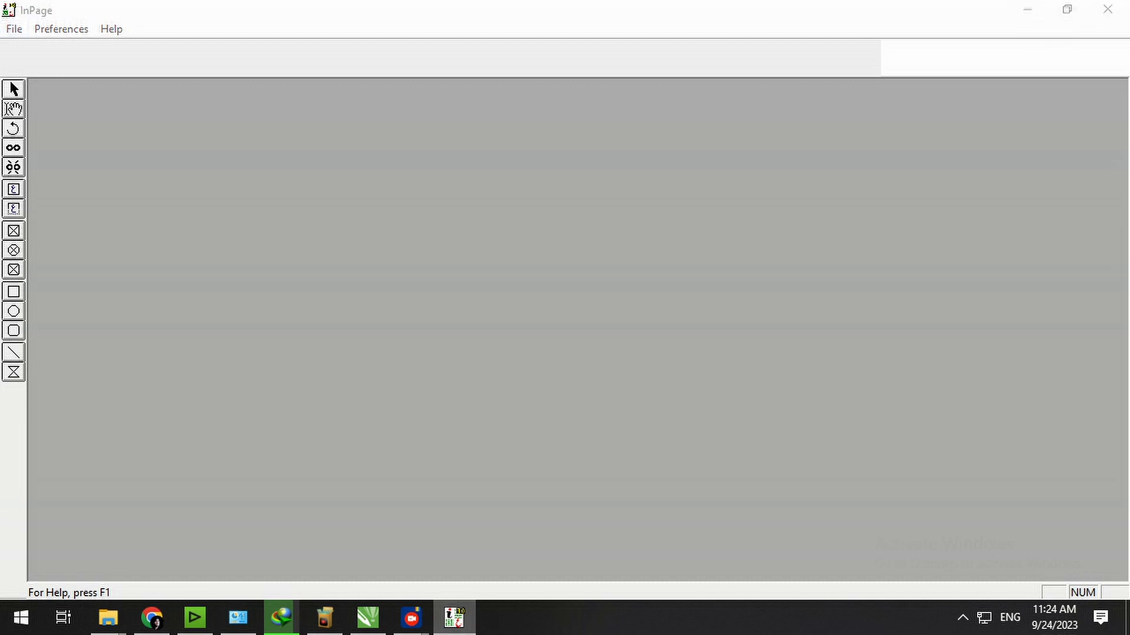
click(454, 618)
click(14, 29)
click(46, 49)
key(Return)
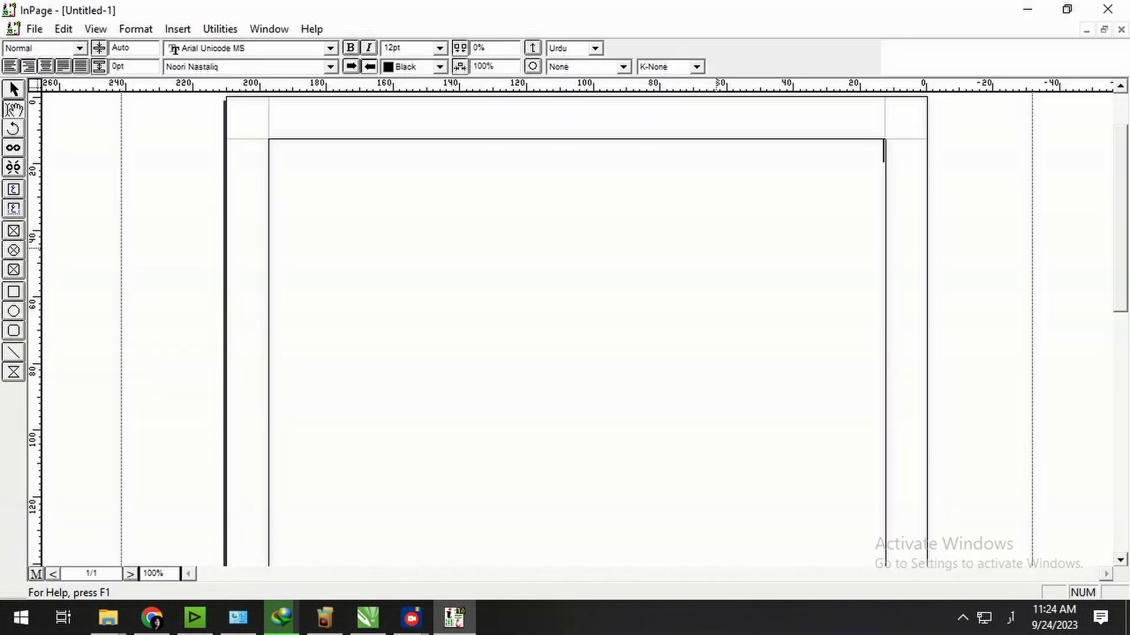
key(ctrl+2)
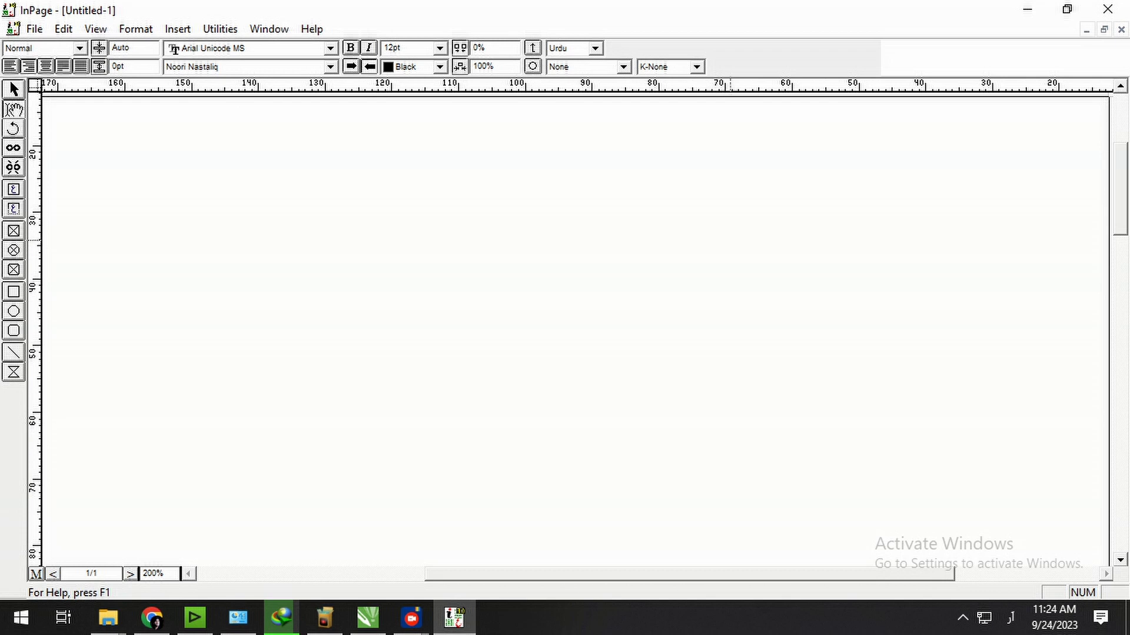
Type the Urdu heading naming the panaflex printing press, fixing a typo.
text(اسماعیل پ)
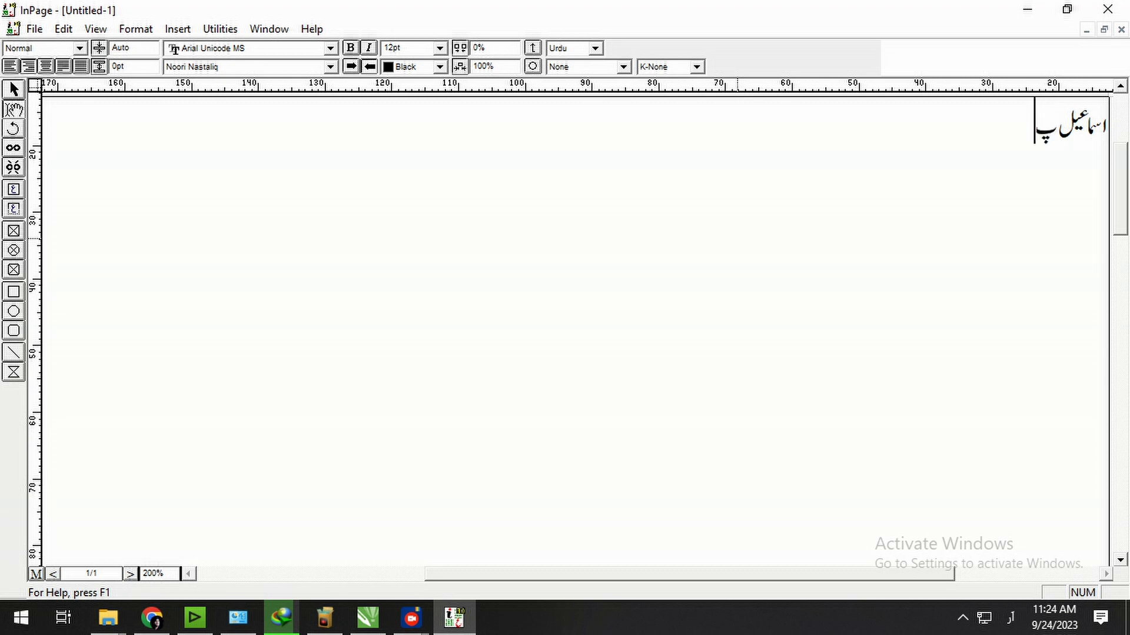
text(یناڈلیکس)
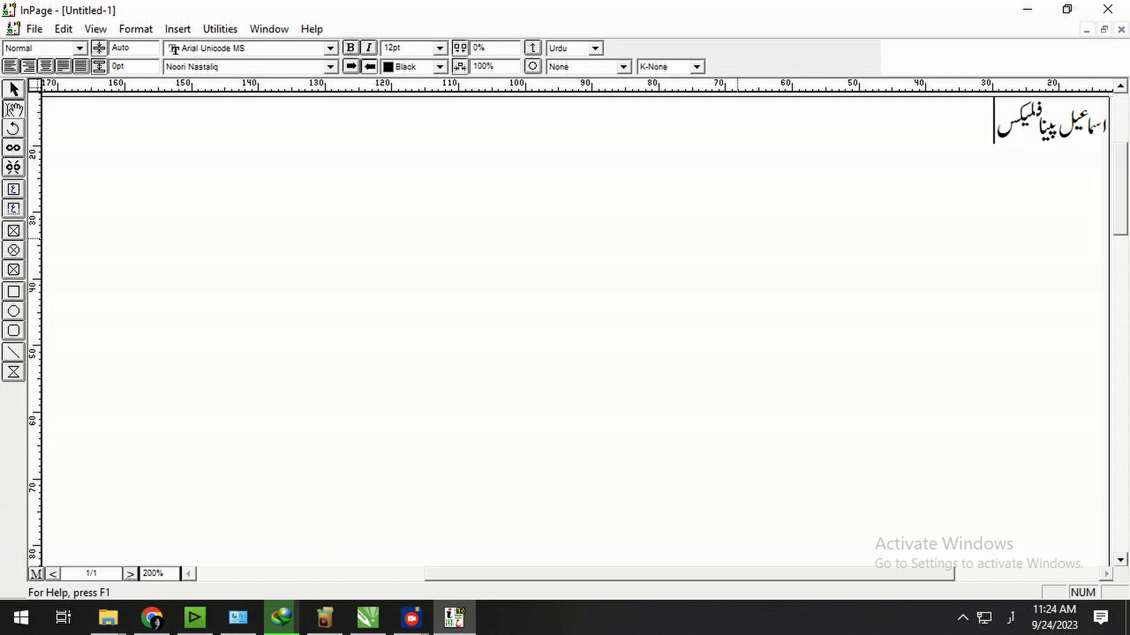
text( پرنٹنگ پریس)
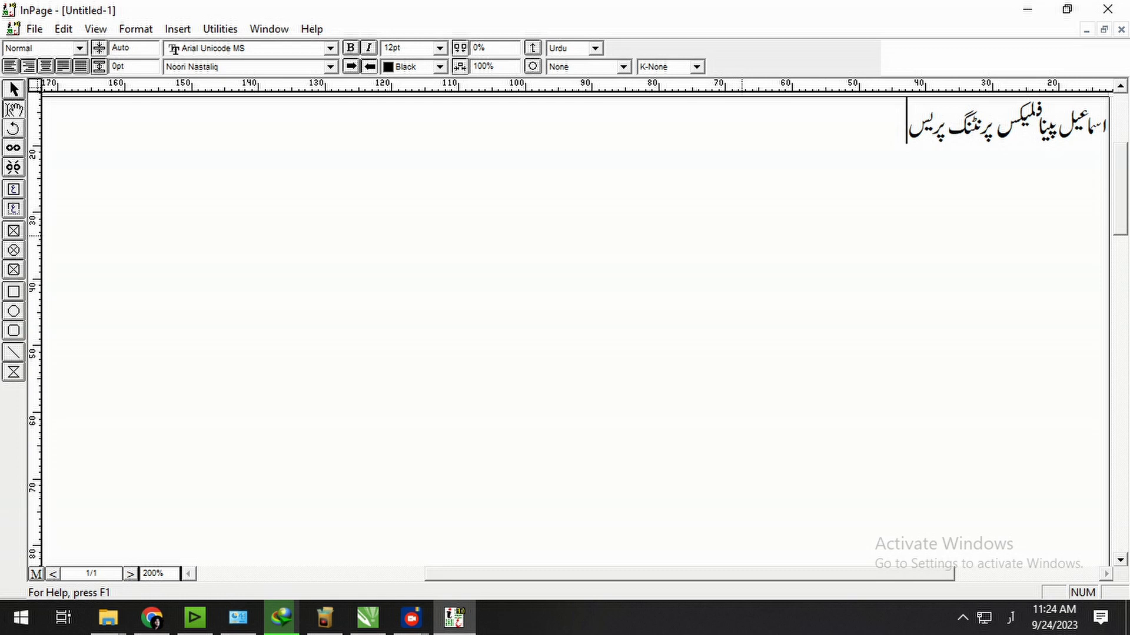
Set the heading in Faiz Nastaliq with K-Always kashida stretching.
key(ctrl+a)
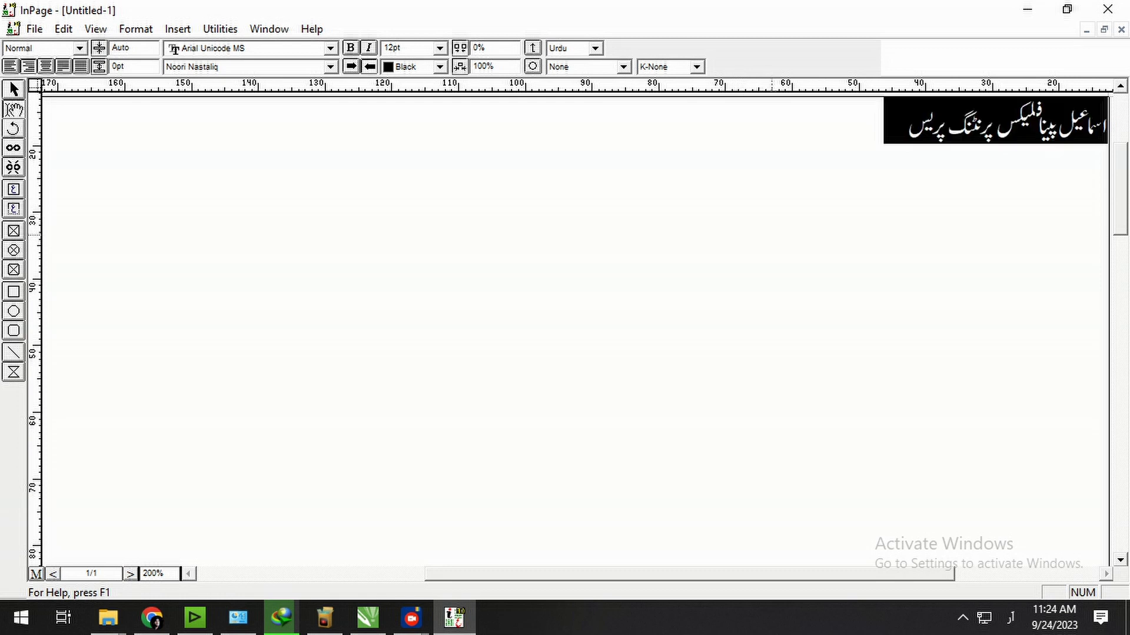
click(331, 67)
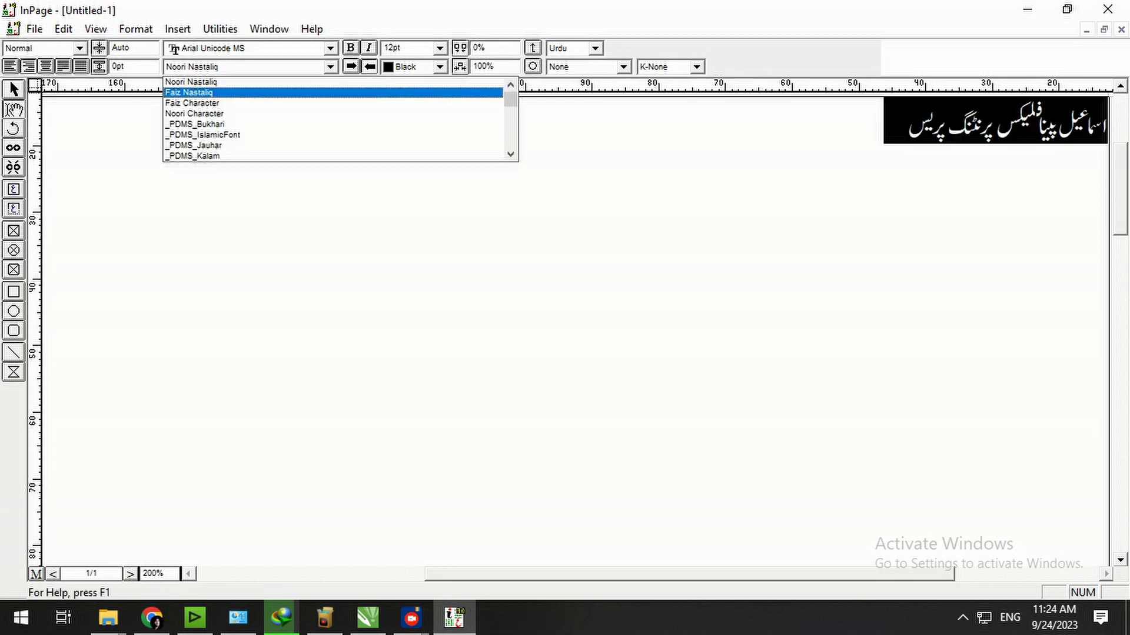
click(203, 92)
click(989, 259)
key(End)
key(ctrl+a)
click(696, 66)
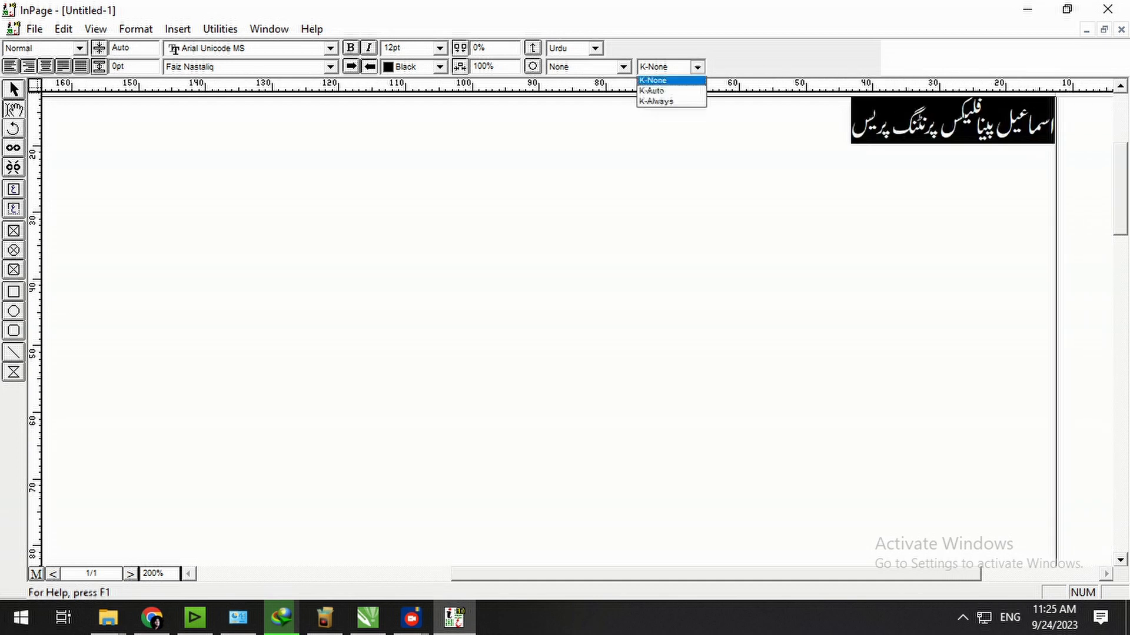
click(656, 100)
click(800, 178)
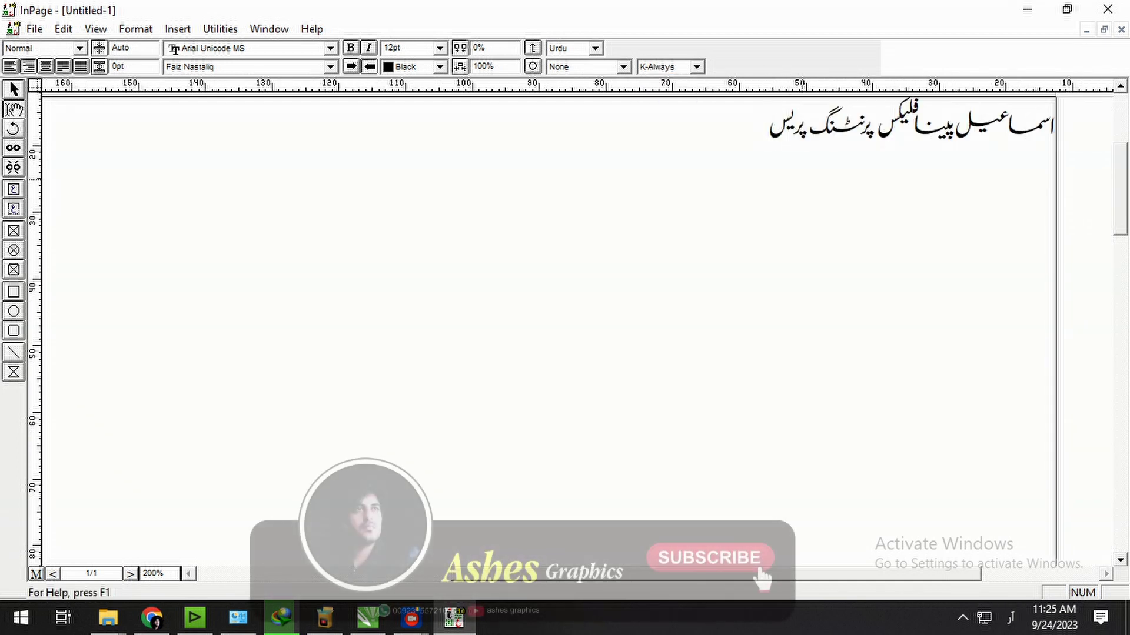
Make the heading 24pt and start a new line beneath it.
drag(758, 130, 1058, 128)
click(440, 48)
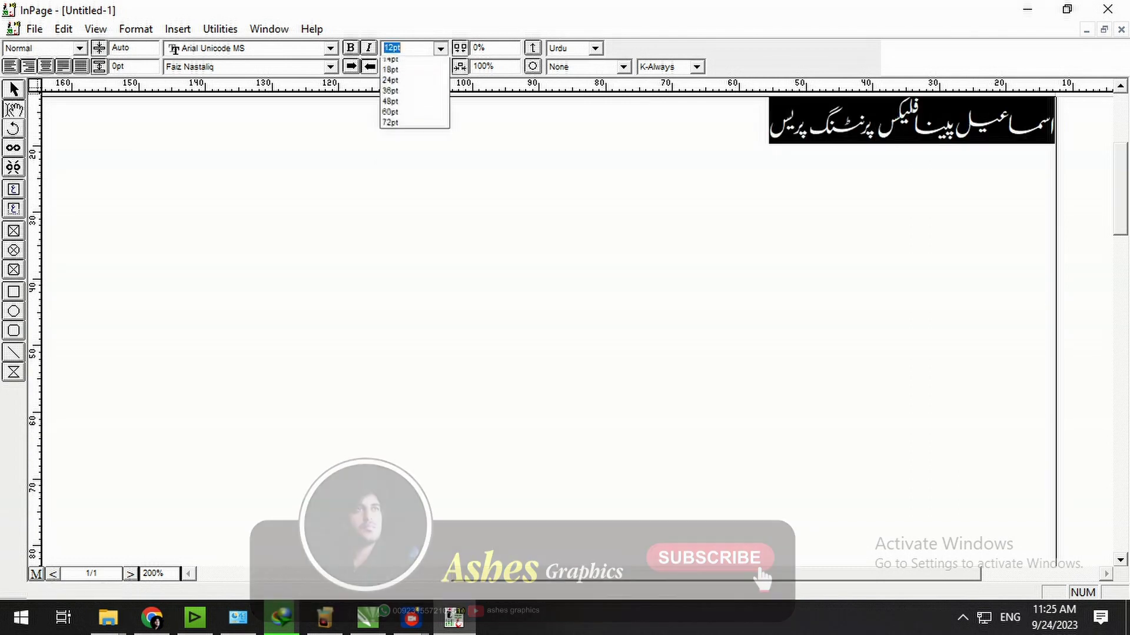
click(390, 116)
click(665, 145)
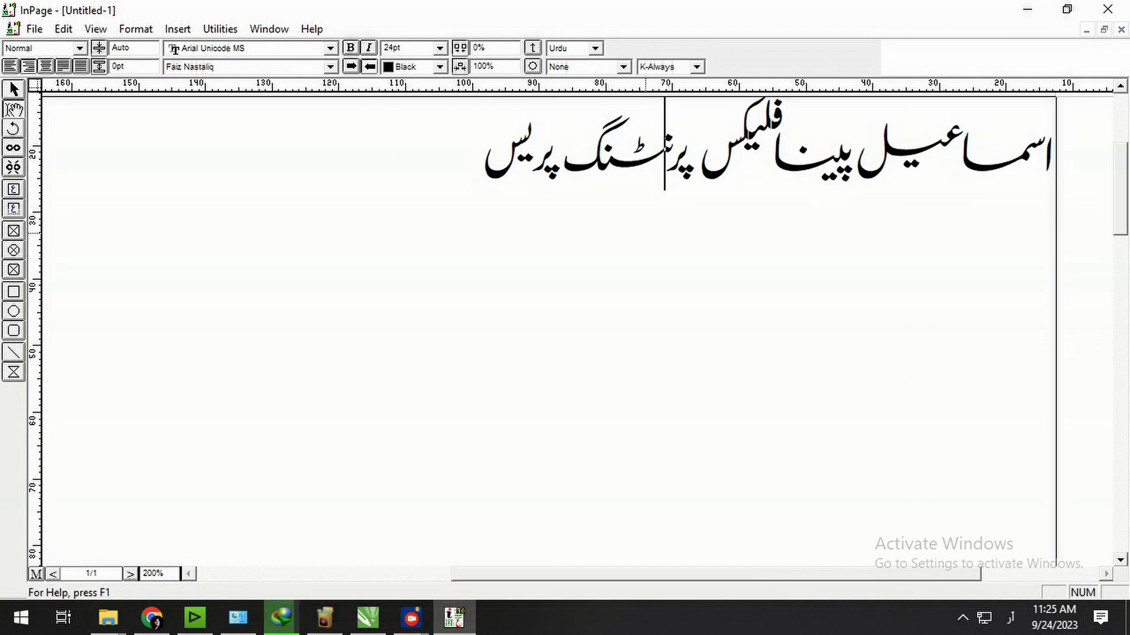
click(455, 200)
key(Return)
Type the service lines وزٹنگ کارڈ, پینافلیکس, شادی کارڈ and بل بکس, then select all text.
text(وزٹنگ)
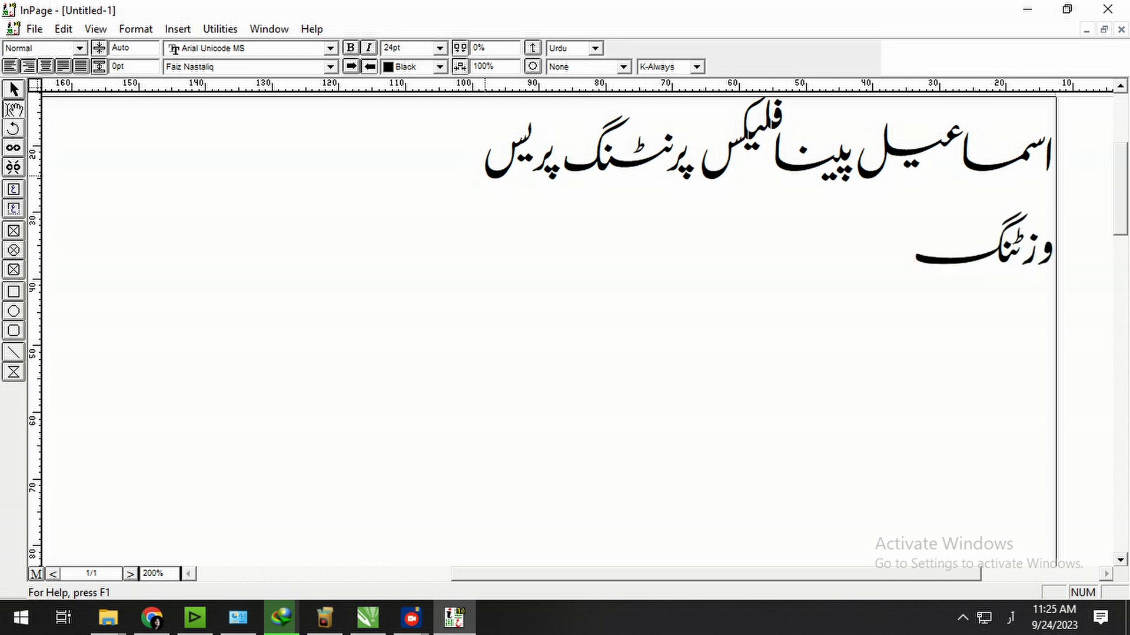
text( کارڈ )
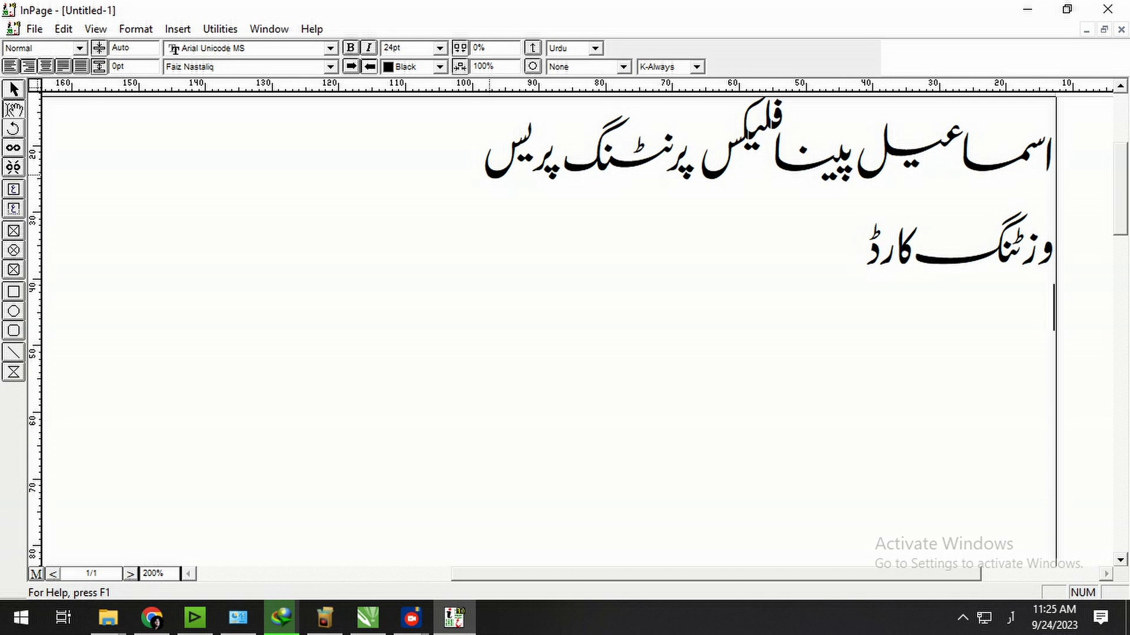
text(پینا)
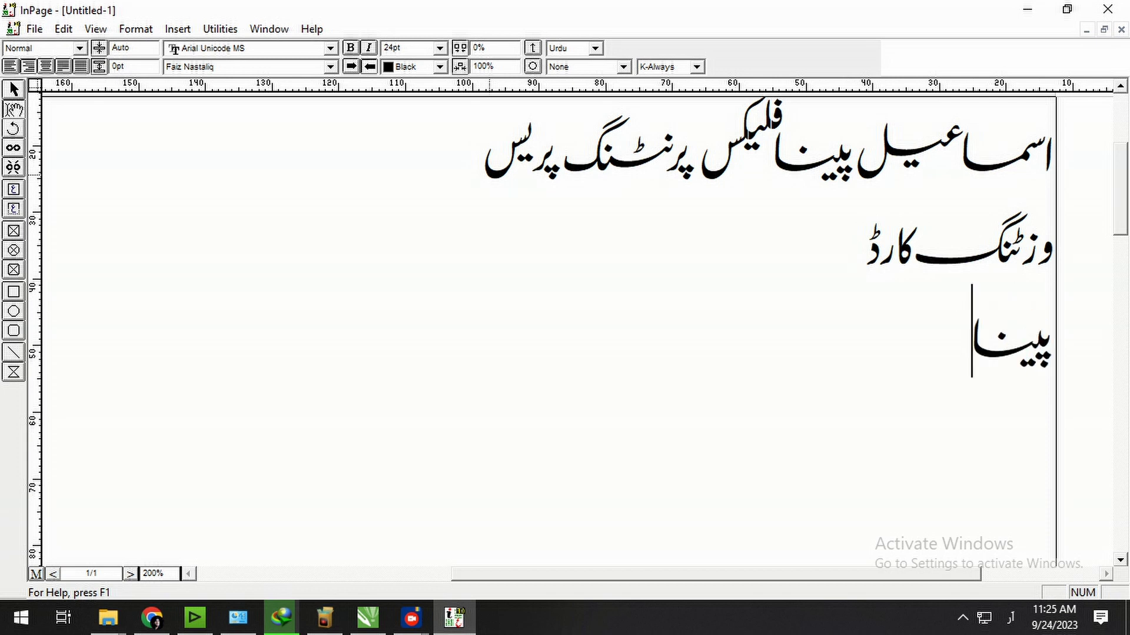
text(فلیکس )
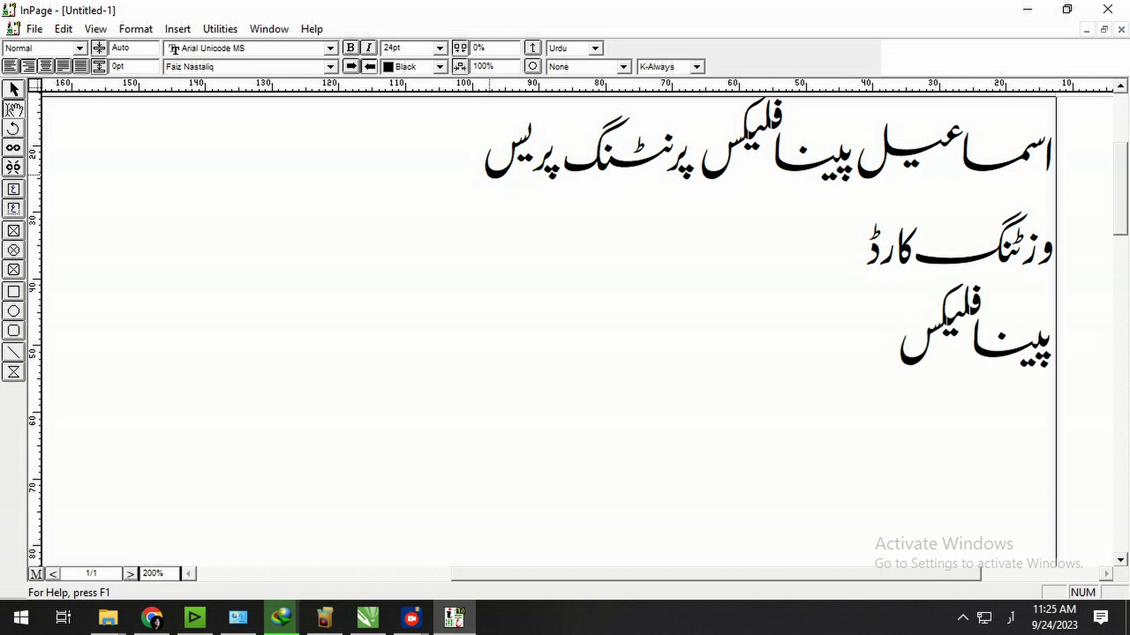
text(شا)
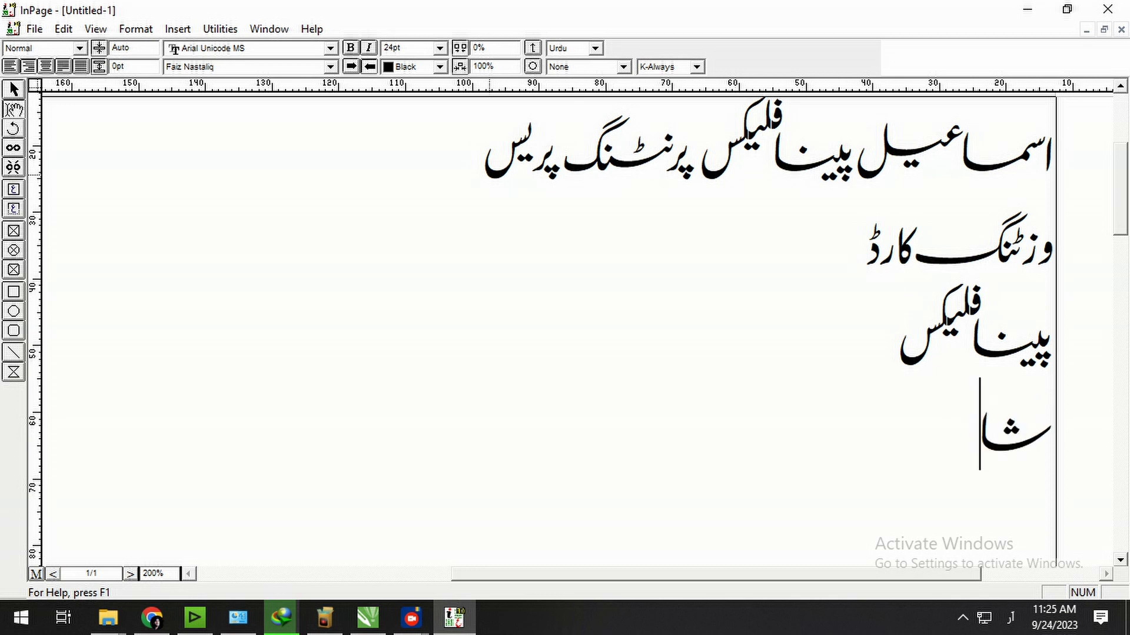
text(دی کارڈ)
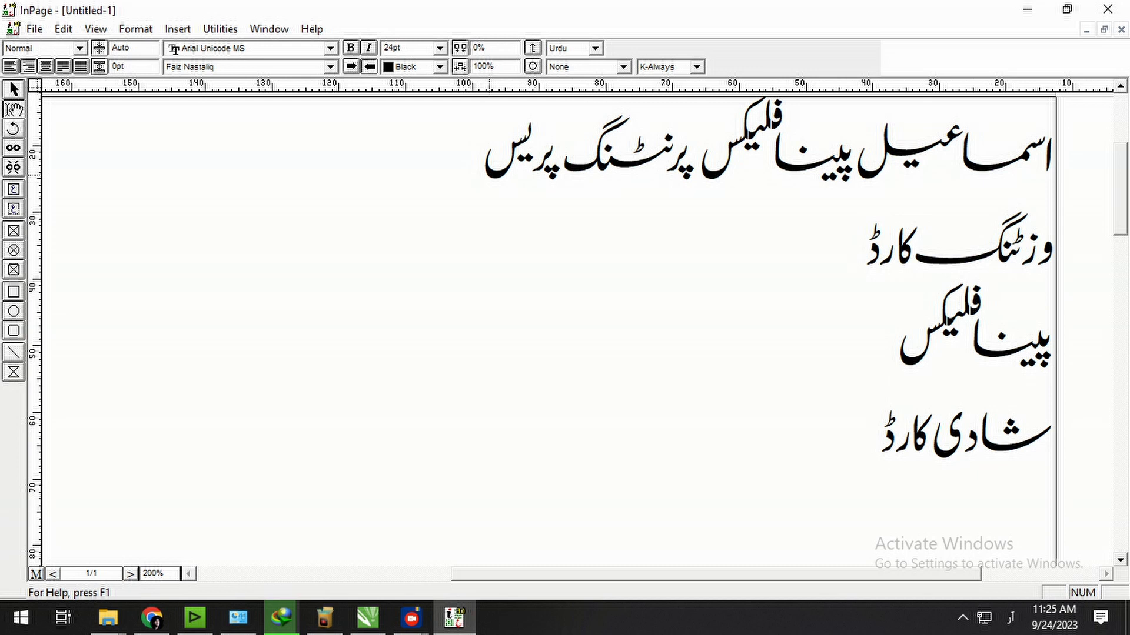
key(Return)
text(بل)
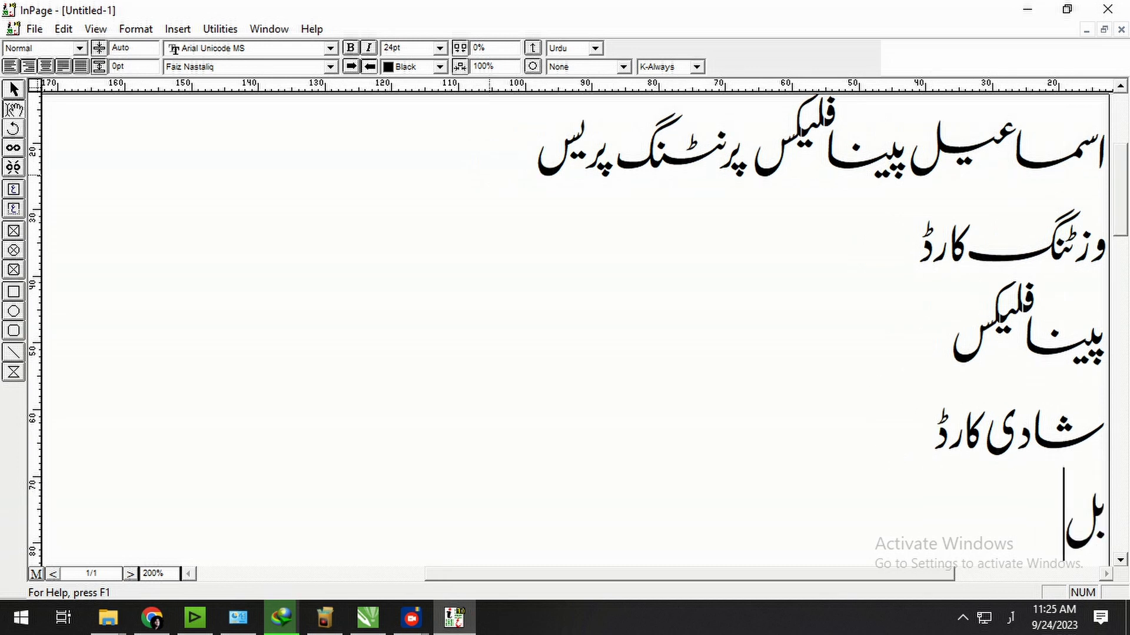
text( بکس)
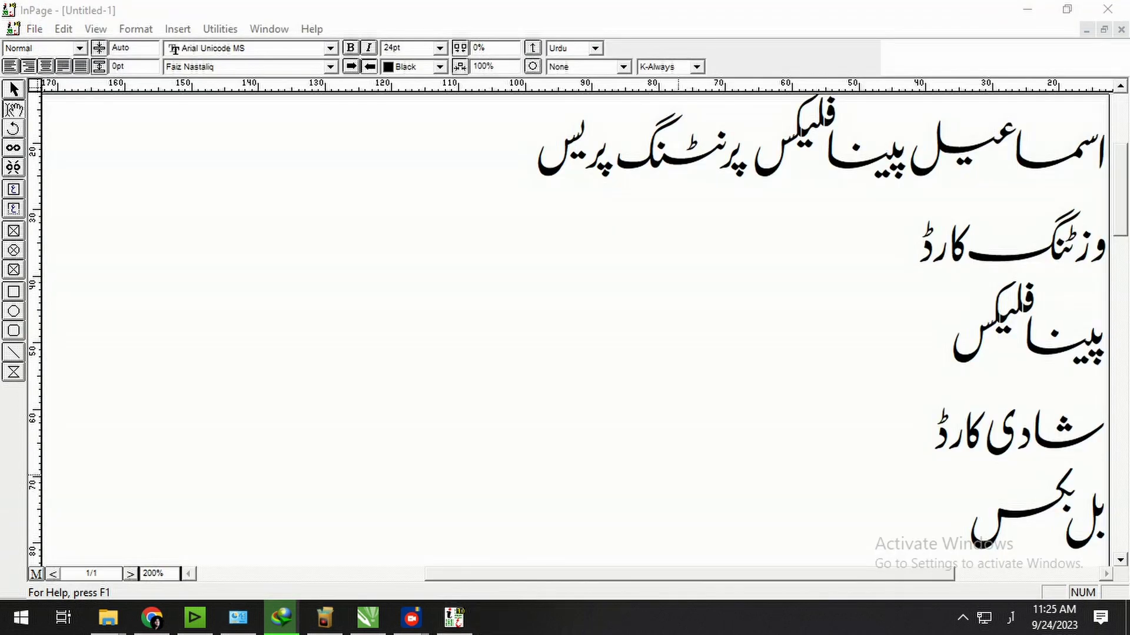
key(ctrl+a)
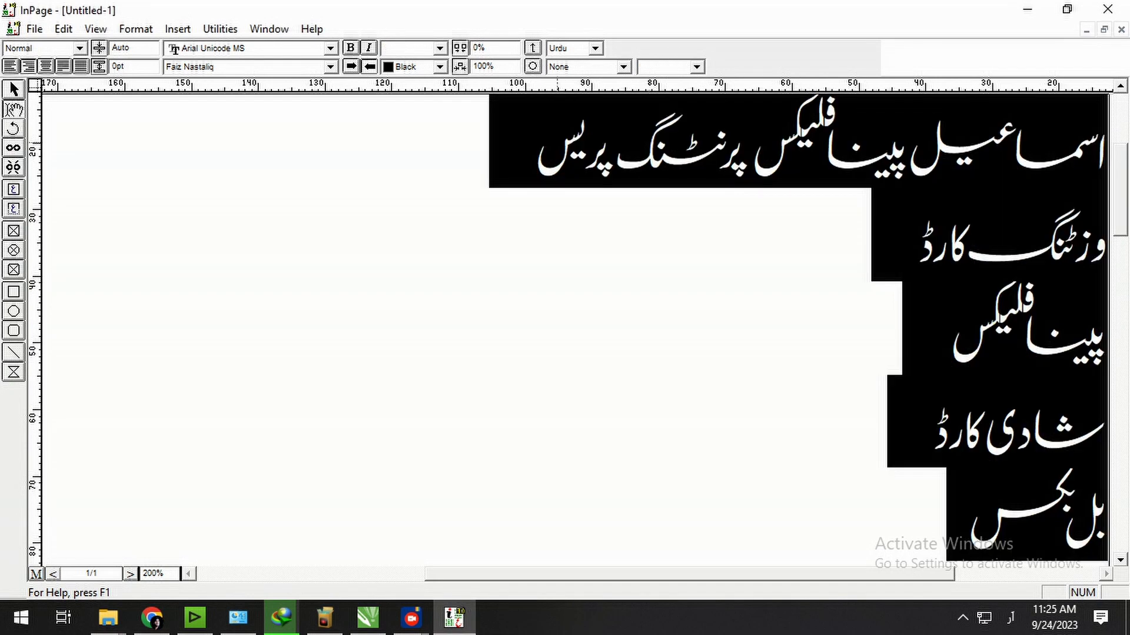
Add a لیٹر پیڈ line below بل بکس, correcting the mistyped letter.
click(735, 385)
scroll(735, 376, down, 2)
click(818, 347)
key(Return)
text(لیڑ)
key(BackSpace)
text(ٹر پی)
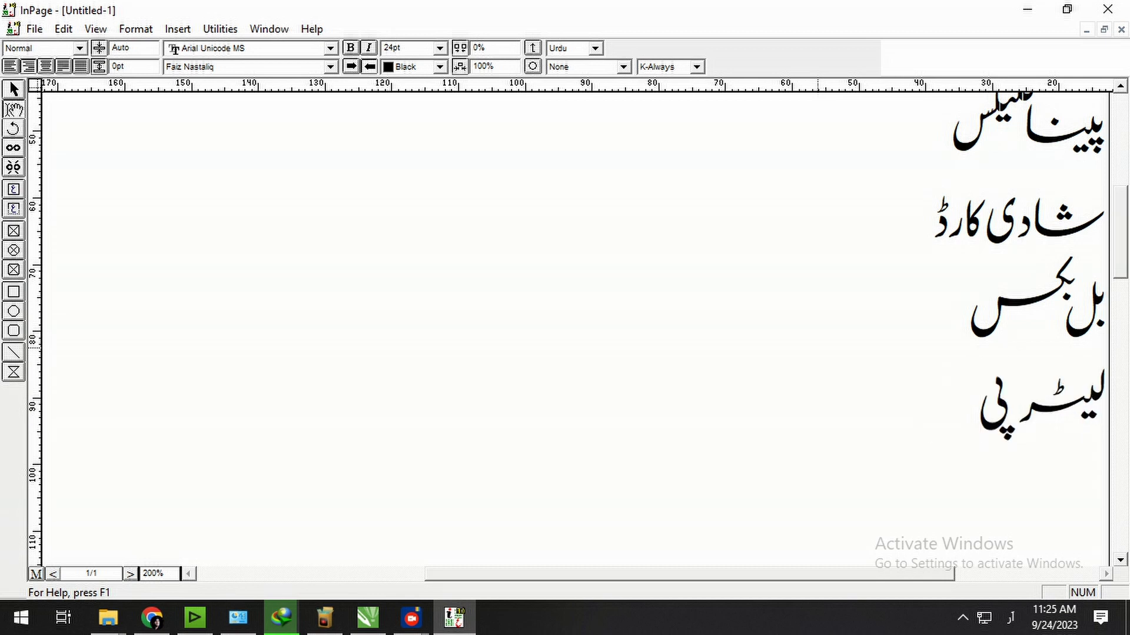
text(ڈ)
Add the address line نزد نیشنل بینک آف پاکستان کشمیر beneath it.
key(Return)
text(نزد)
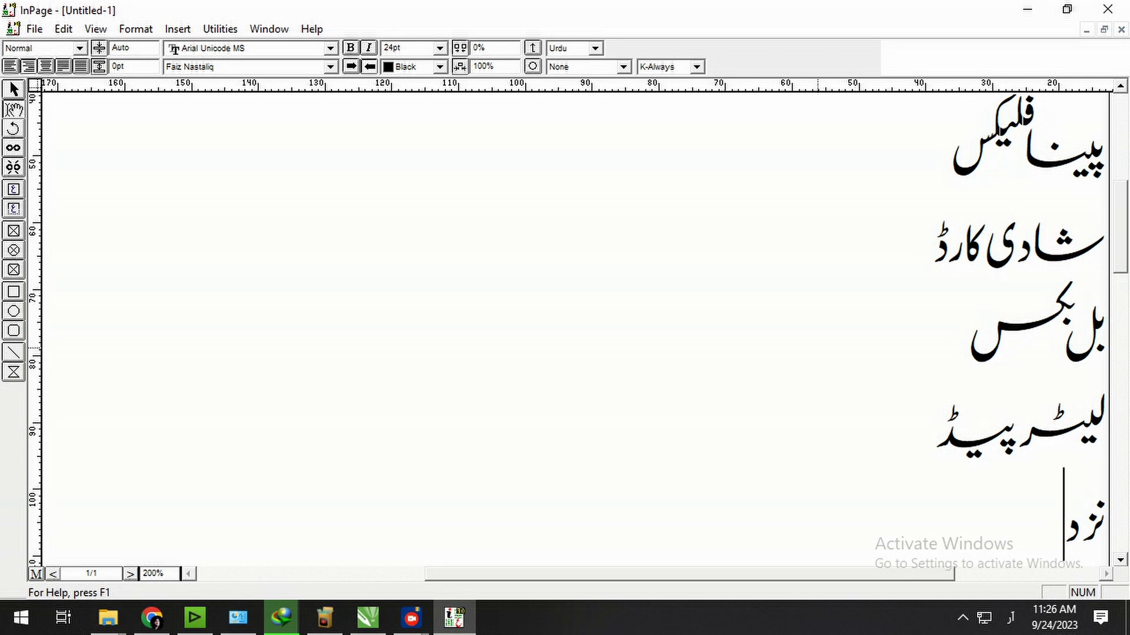
text(نیشنل )
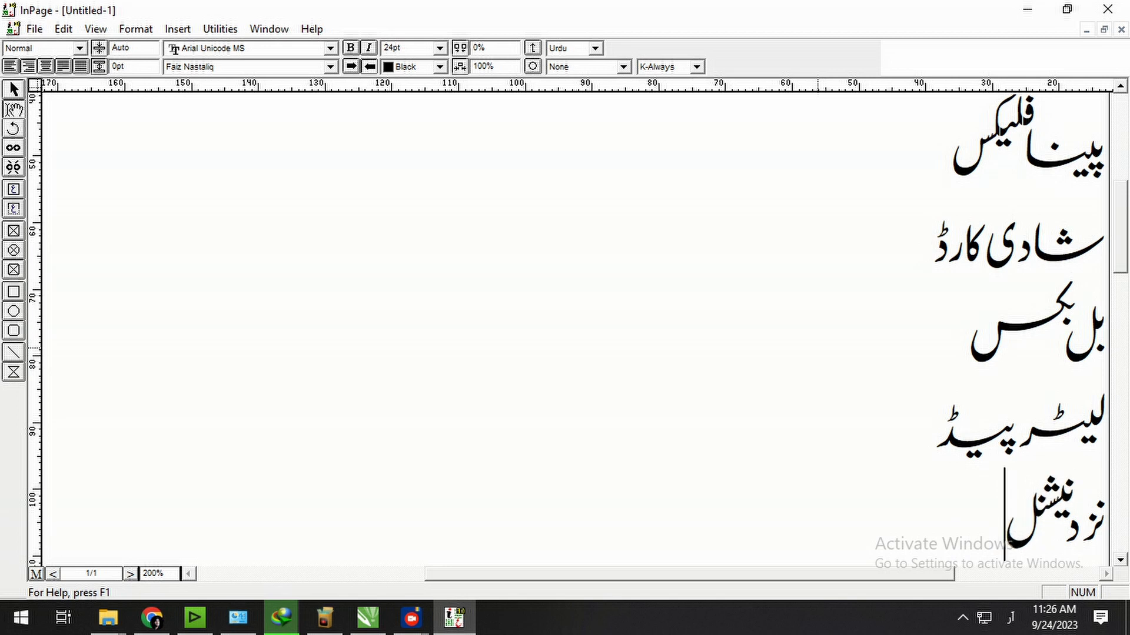
text(بینک)
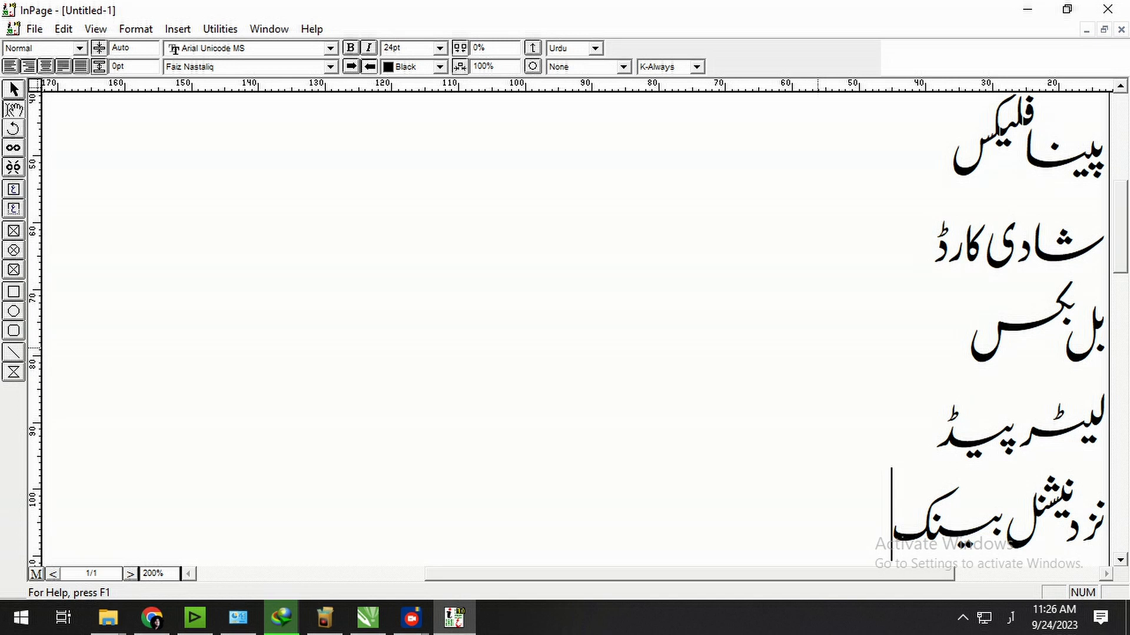
text( آف)
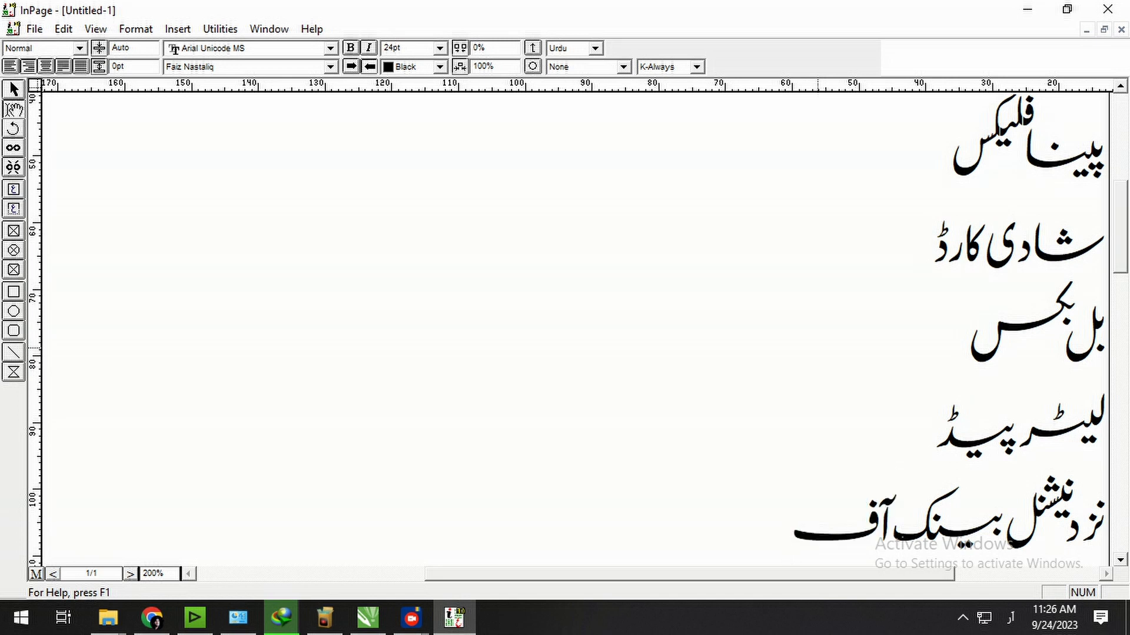
text( پاکستان)
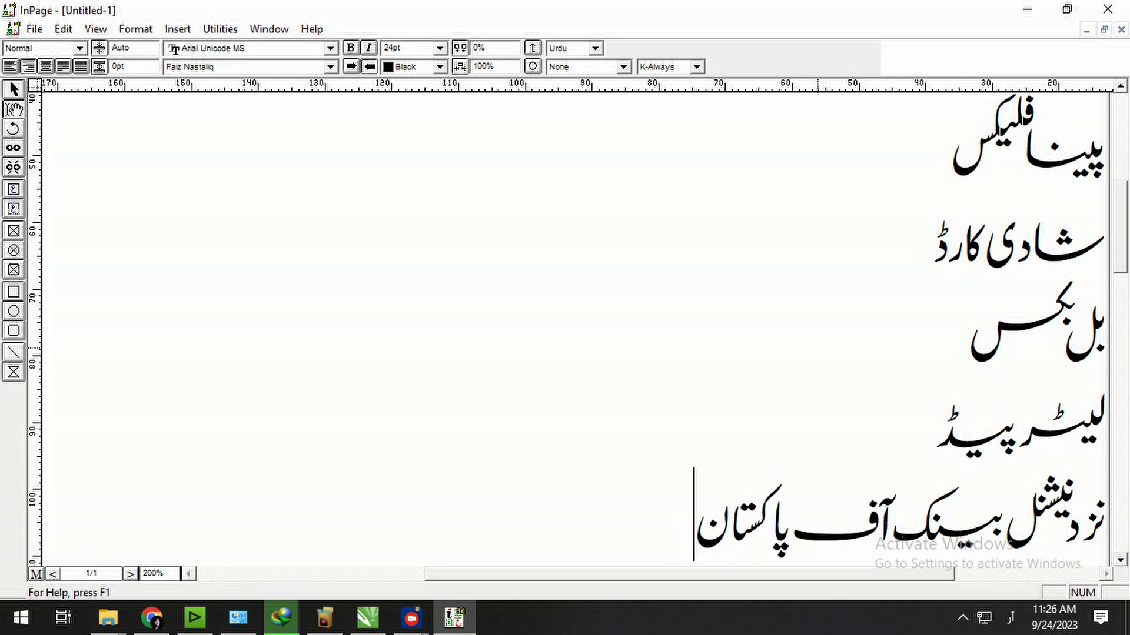
text( کشمیر)
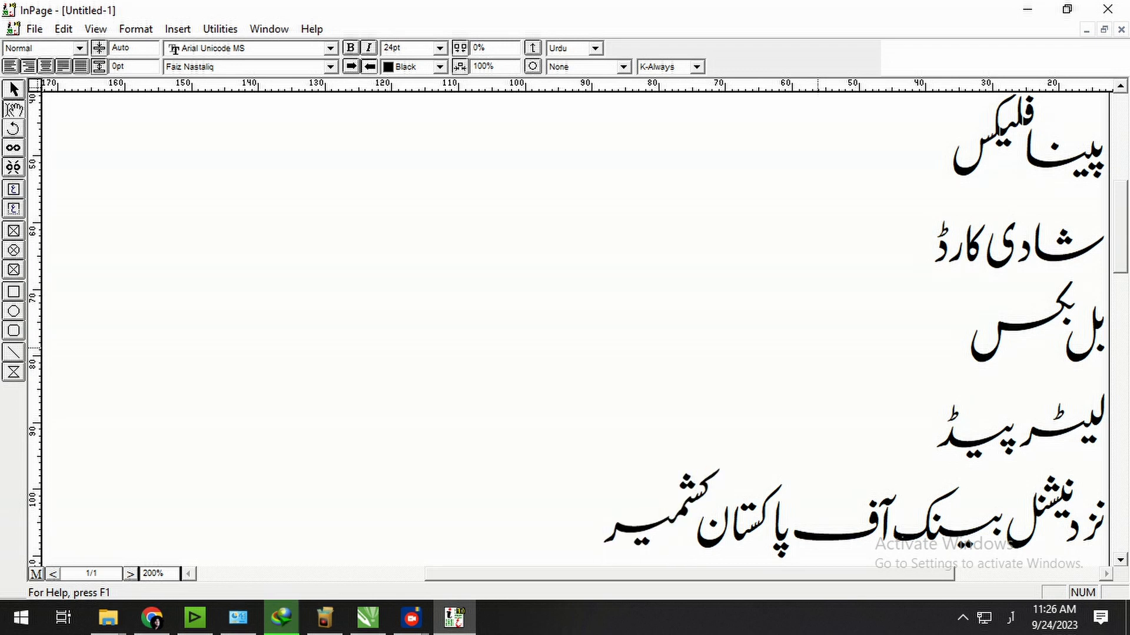
Add the پروپرائیٹر label and the proprietor's name on new lines, then zoom to 100%.
key(Return)
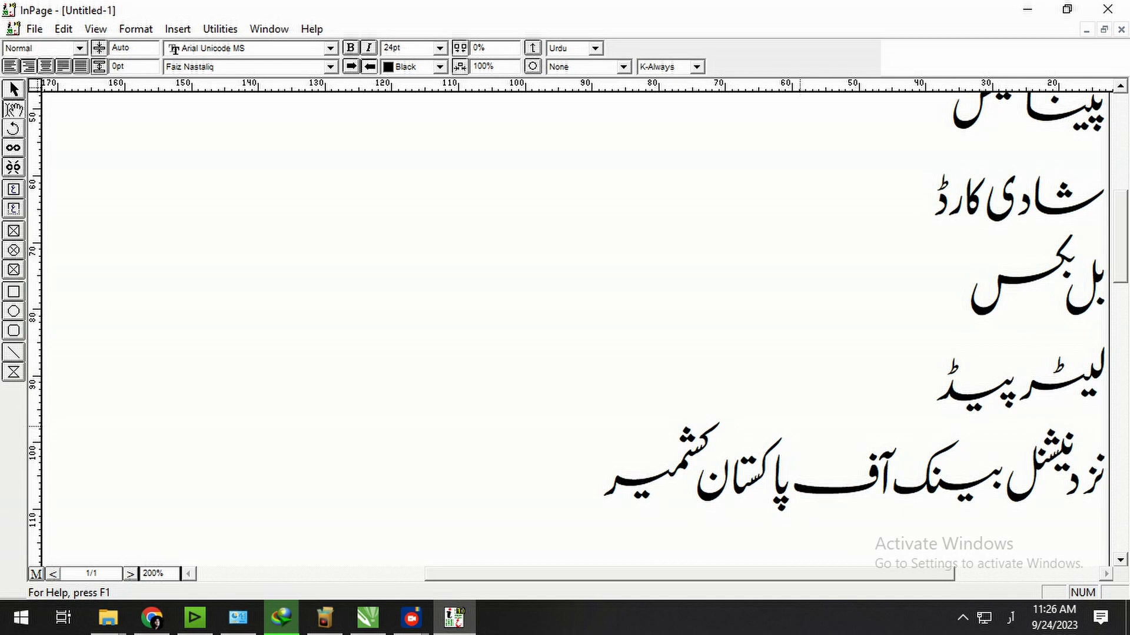
text(پر)
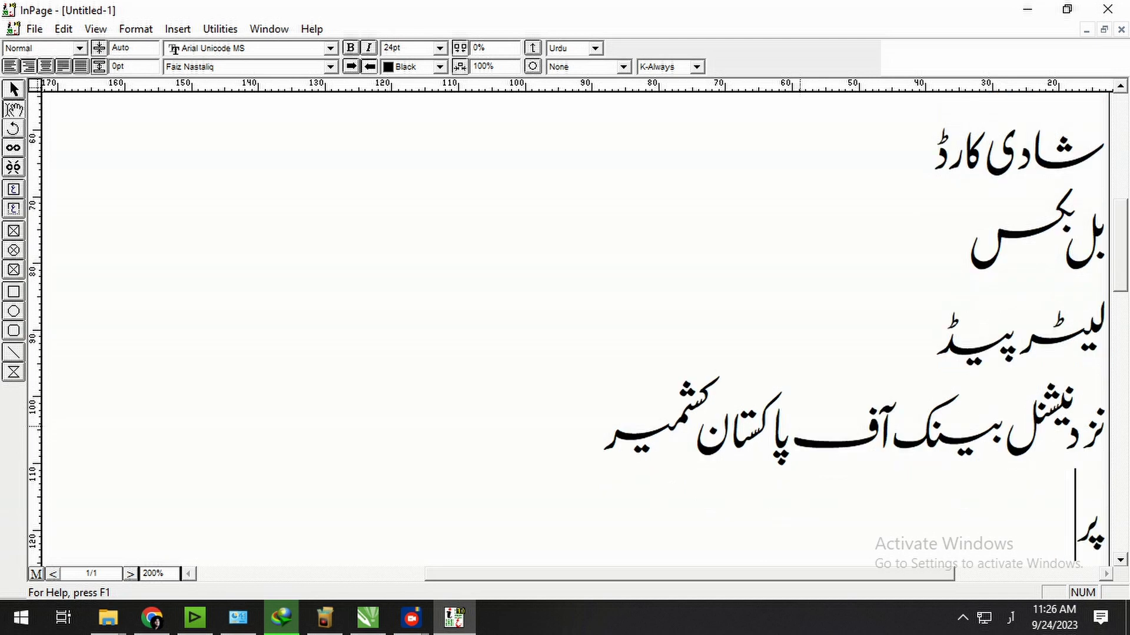
text(وپریٹر)
key(BackSpace)
key(BackSpace)
key(BackSpace)
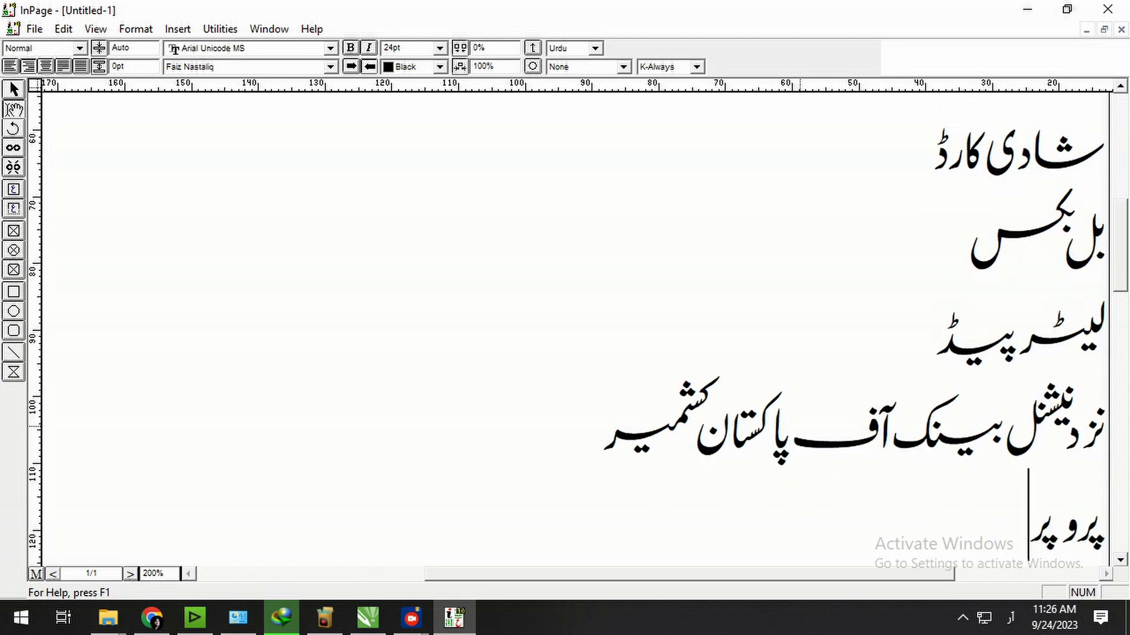
text(ائیٹر)
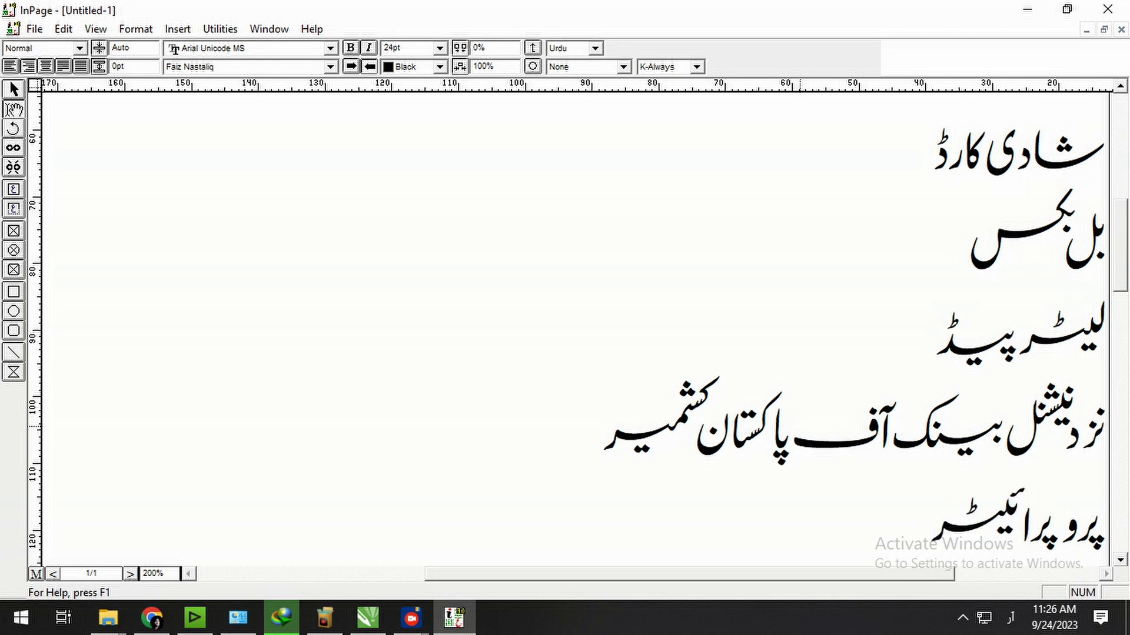
key(Return)
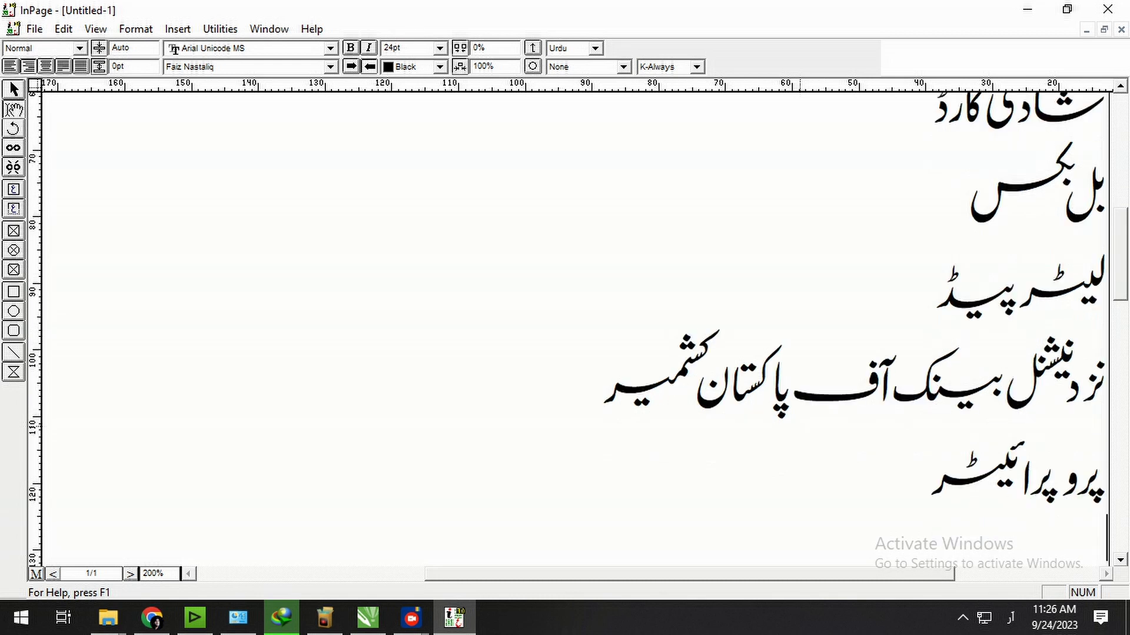
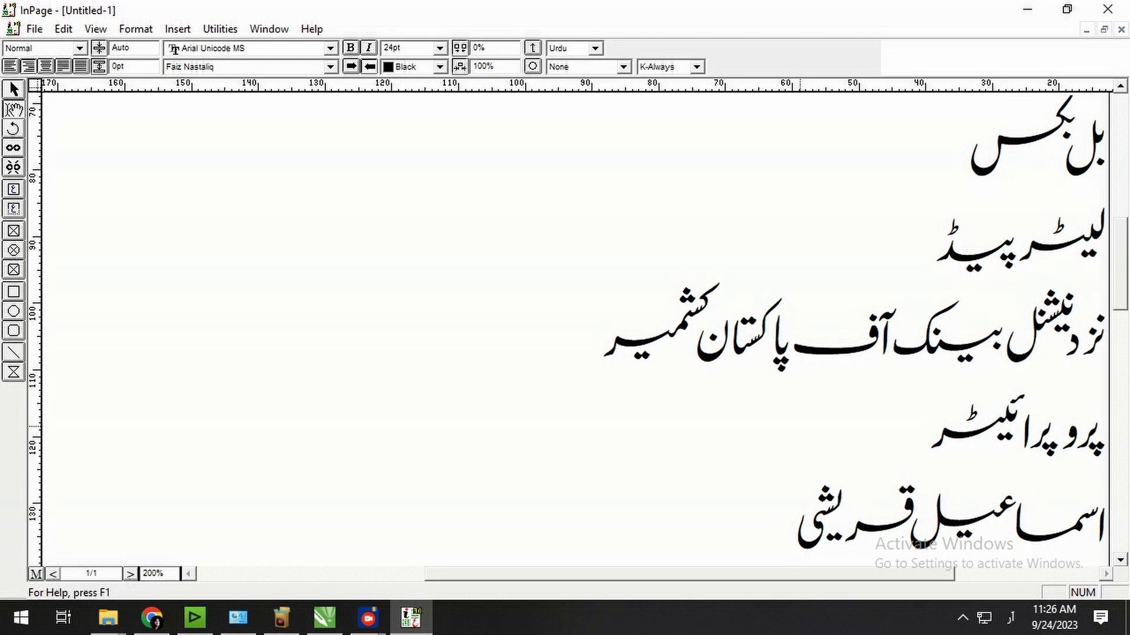
key(ctrl+1)
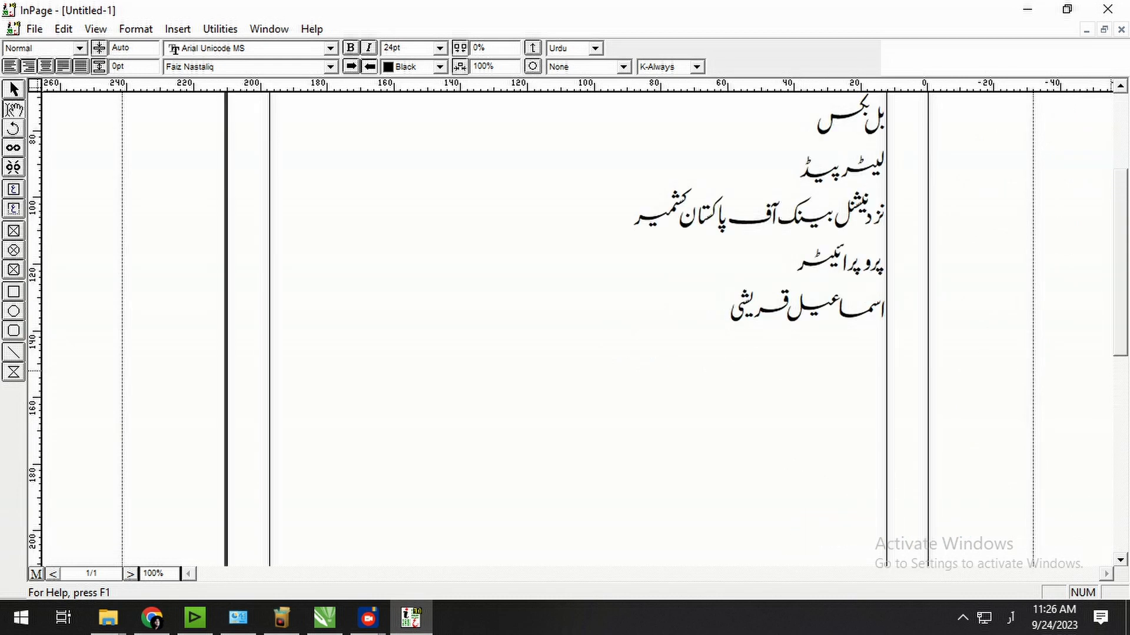
Set kashida to K-None for the service lines and the bank address line.
scroll(576, 324, up, 5)
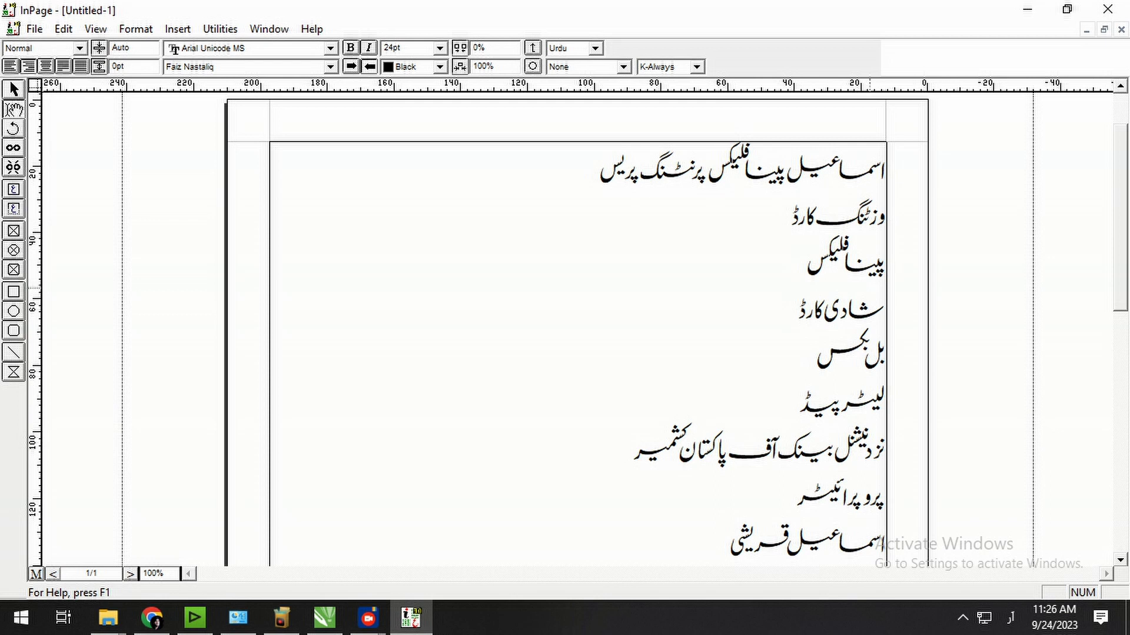
double_click(788, 411)
drag(788, 406, 889, 204)
click(696, 67)
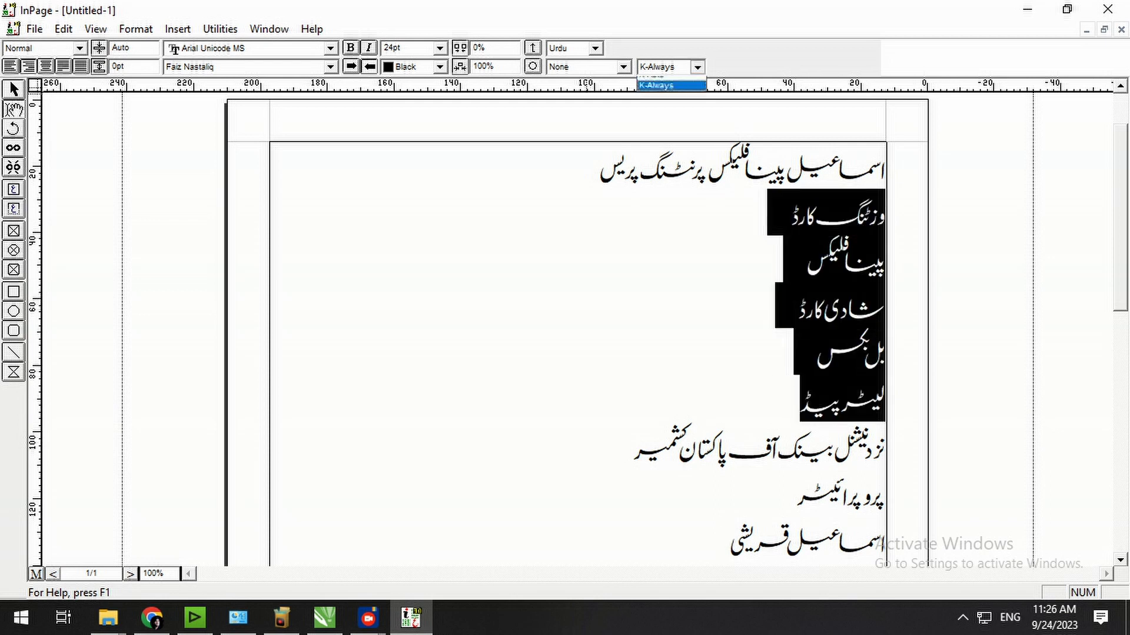
click(668, 81)
click(776, 384)
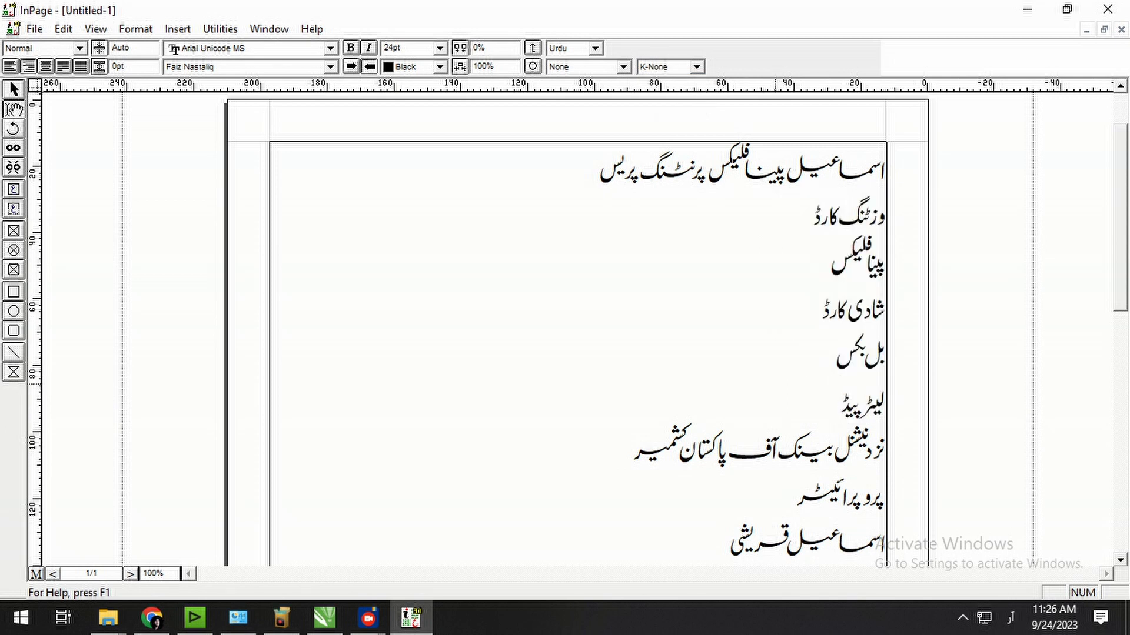
drag(640, 449, 886, 447)
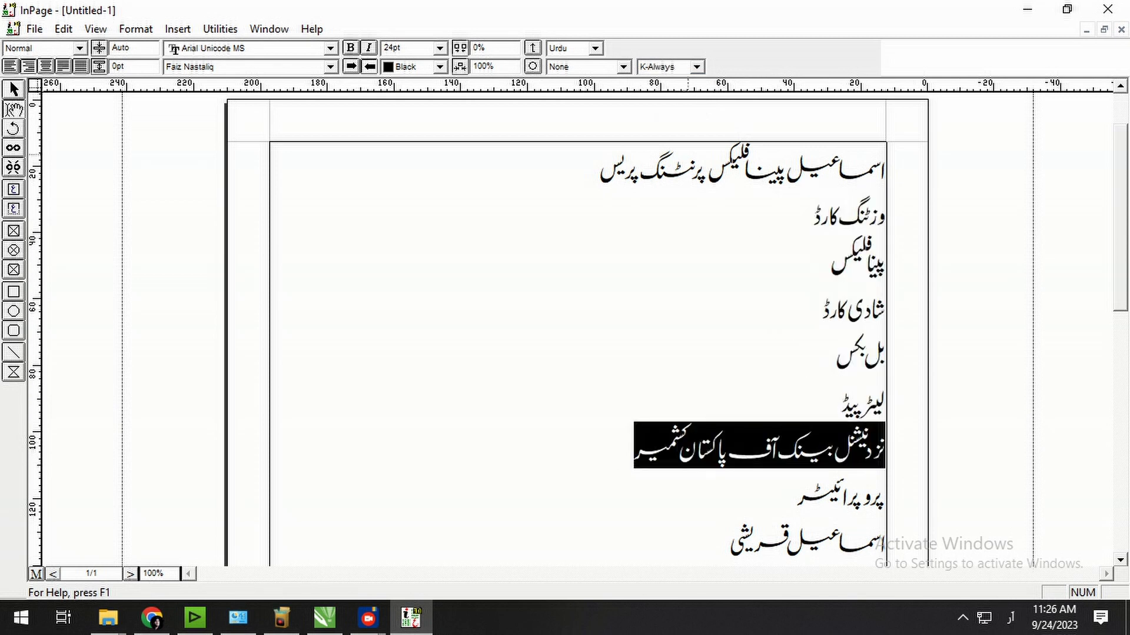
click(696, 67)
click(654, 83)
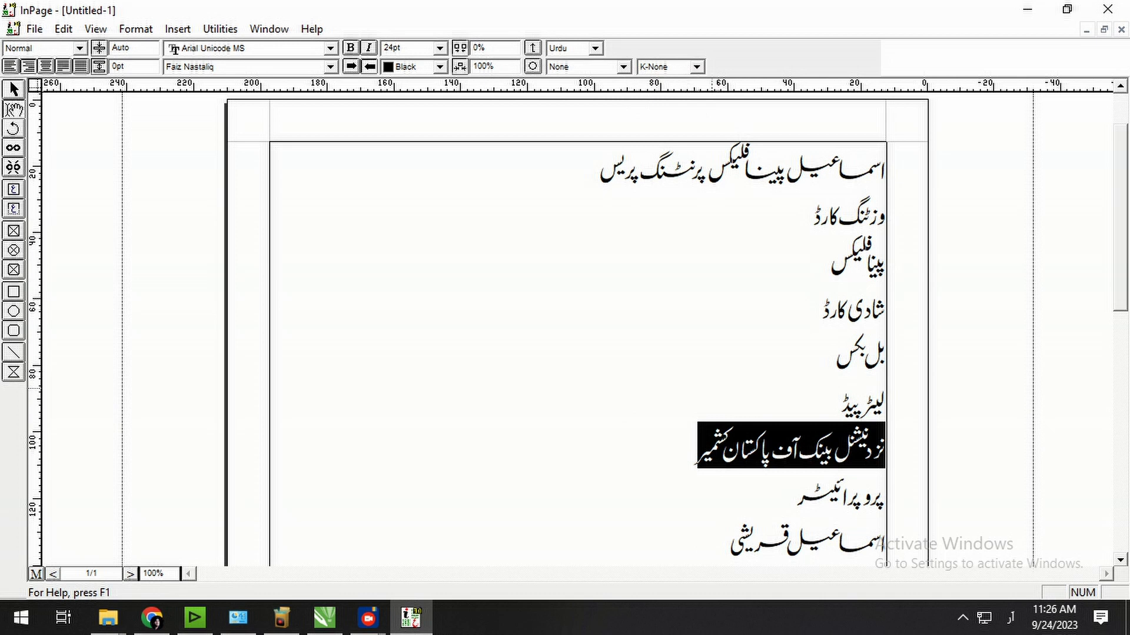
click(690, 449)
Set kashida to K-None for the proprietor label and the proprietor's name.
drag(775, 500, 884, 500)
click(696, 67)
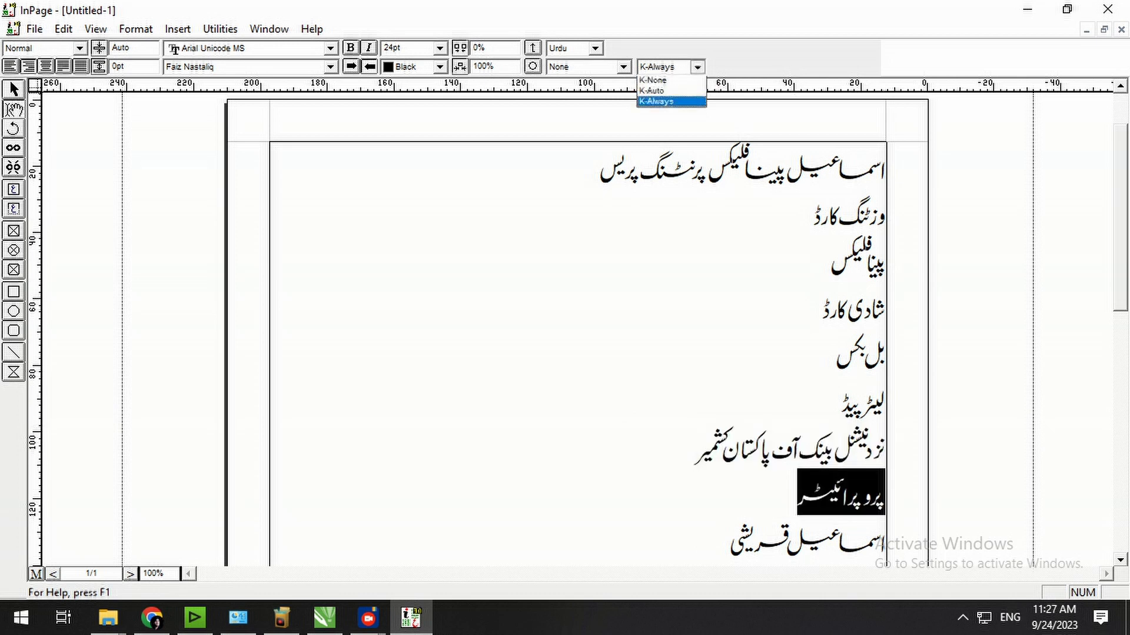
click(654, 82)
click(837, 539)
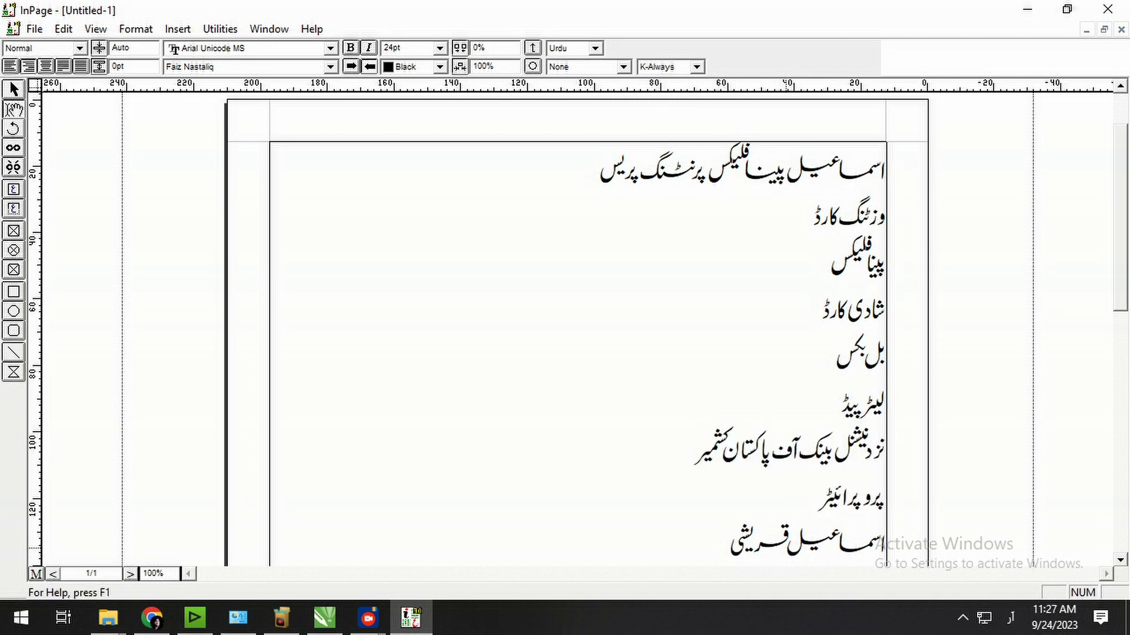
double_click(788, 548)
click(697, 67)
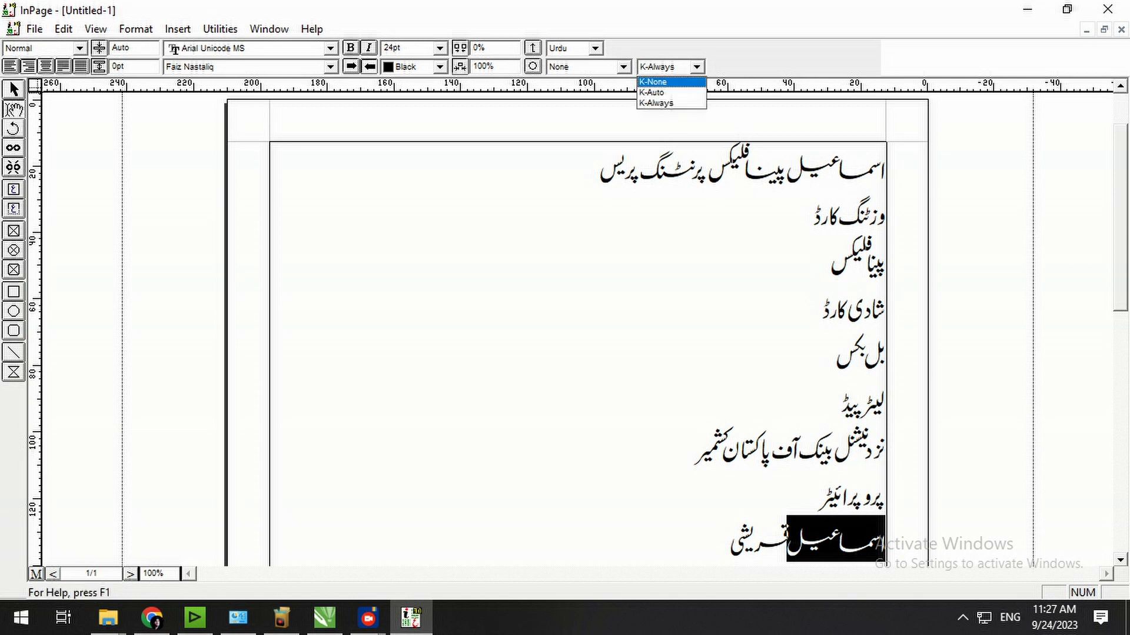
click(654, 83)
click(712, 394)
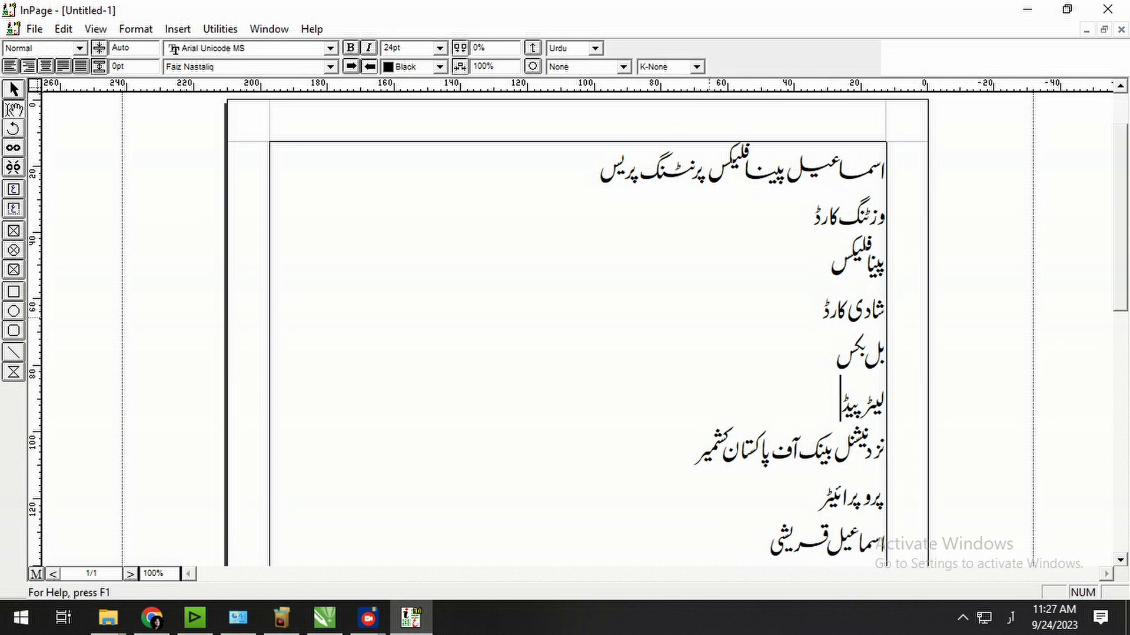
click(34, 29)
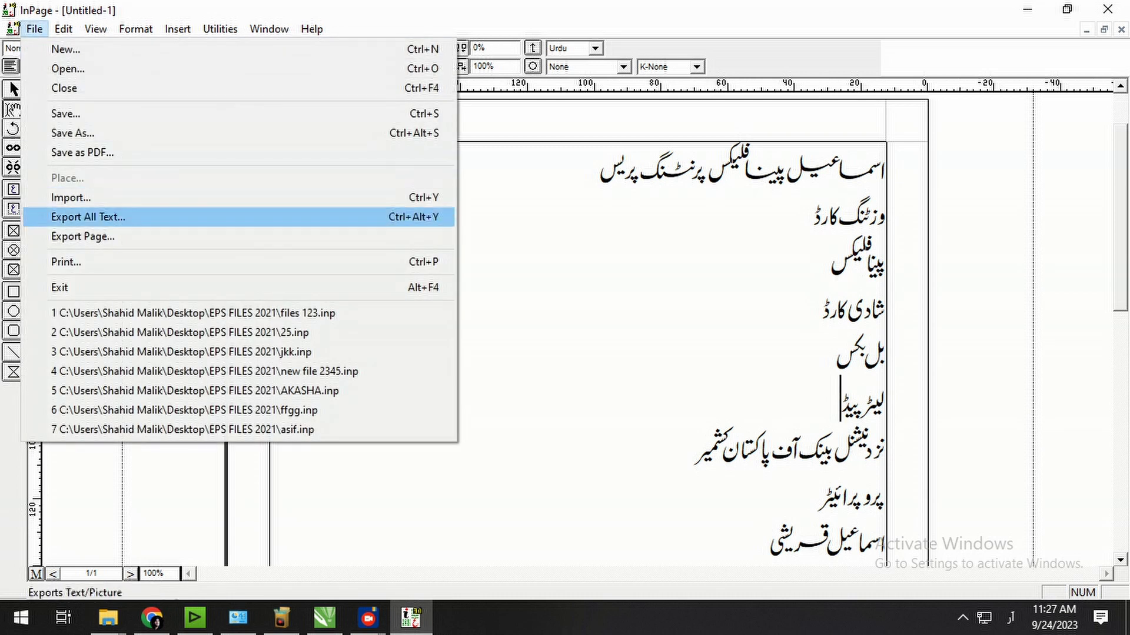
Export the page as the EPS picture 'ismail panaflex' and switch back to CorelDRAW.
click(82, 236)
click(732, 236)
click(647, 411)
click(553, 436)
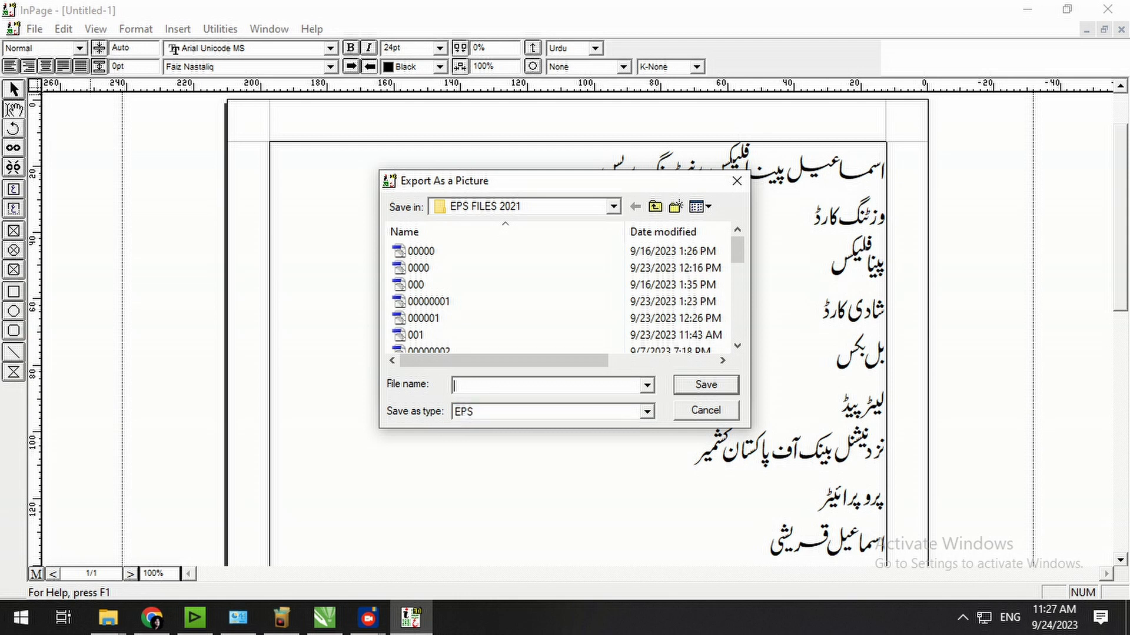
text(ismail panaflex)
key(Return)
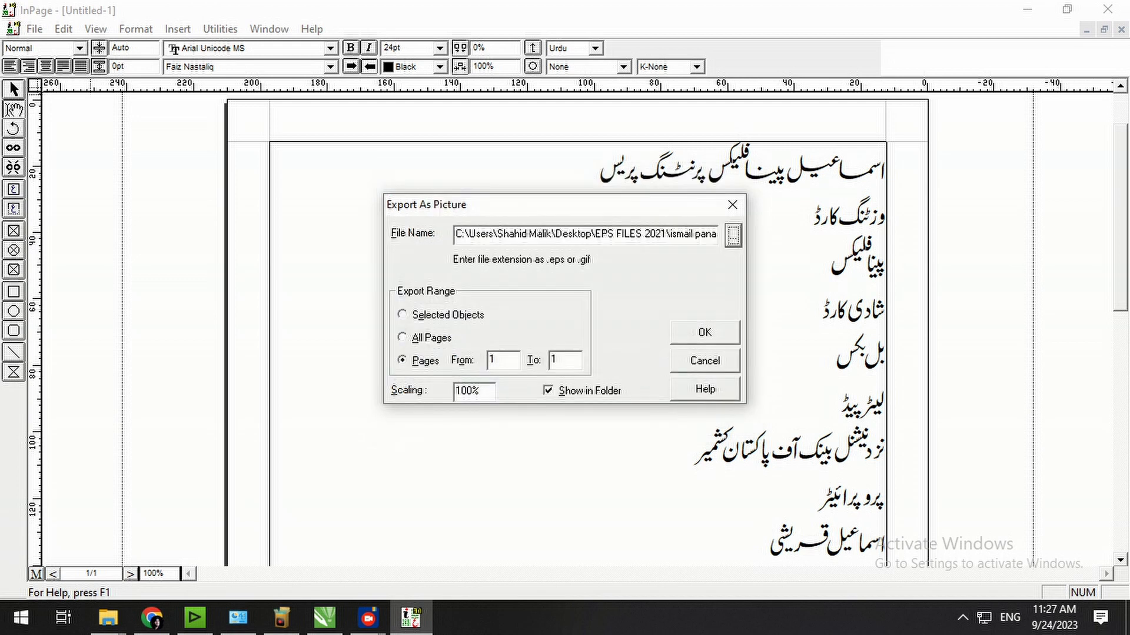
key(Return)
key(alt+Tab)
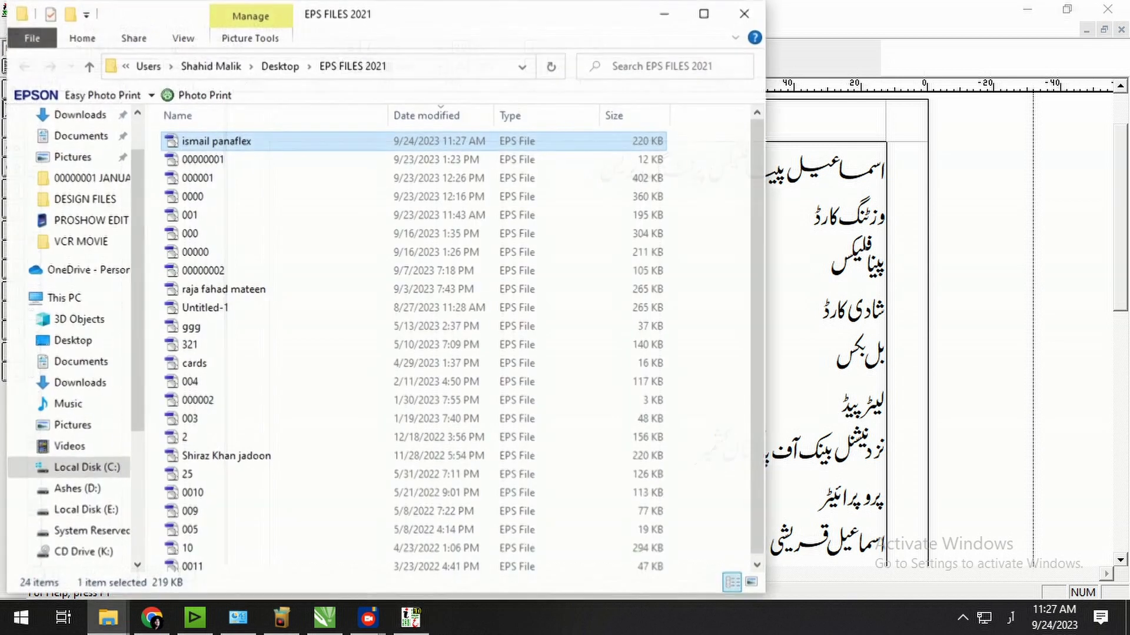
click(324, 618)
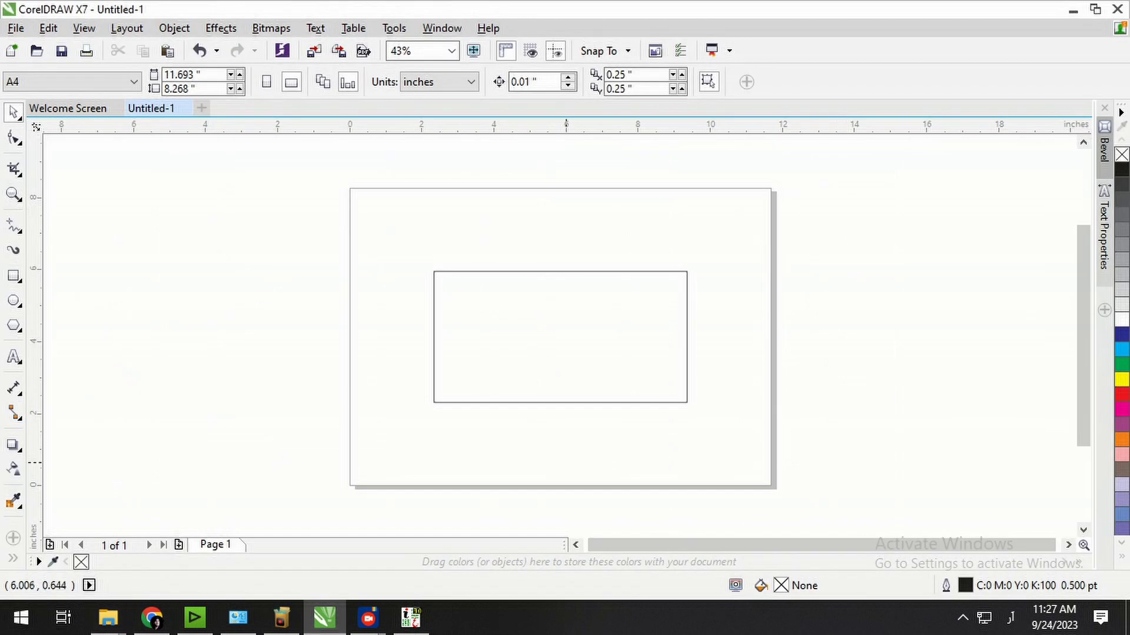
Add an English 'size 10x4' text note above the rectangle.
key(F8)
click(482, 235)
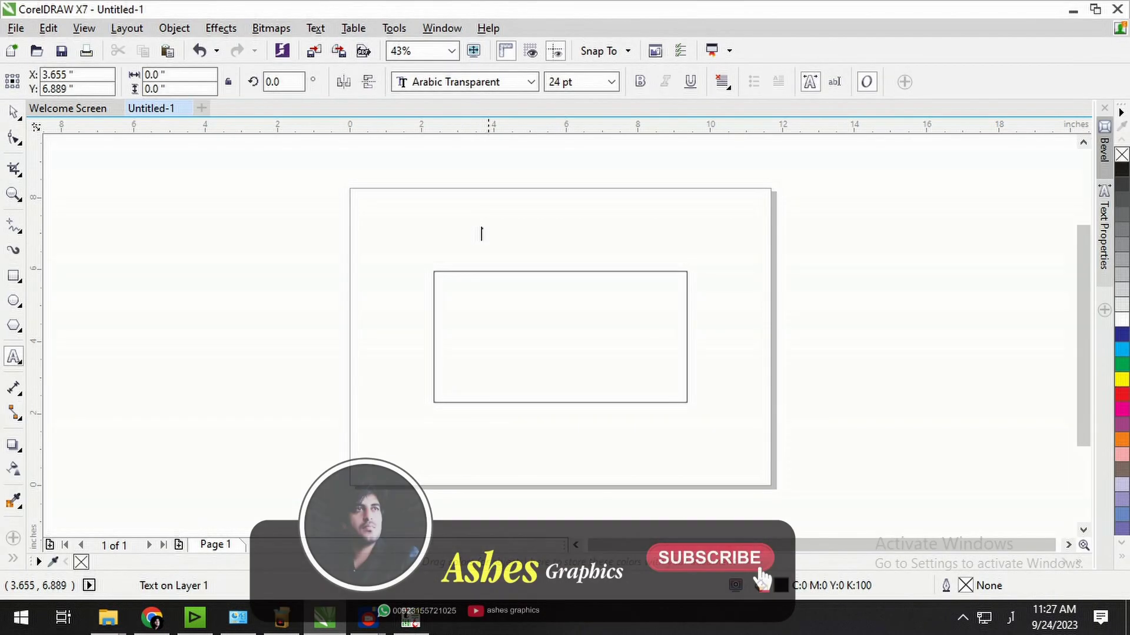
key(super+space)
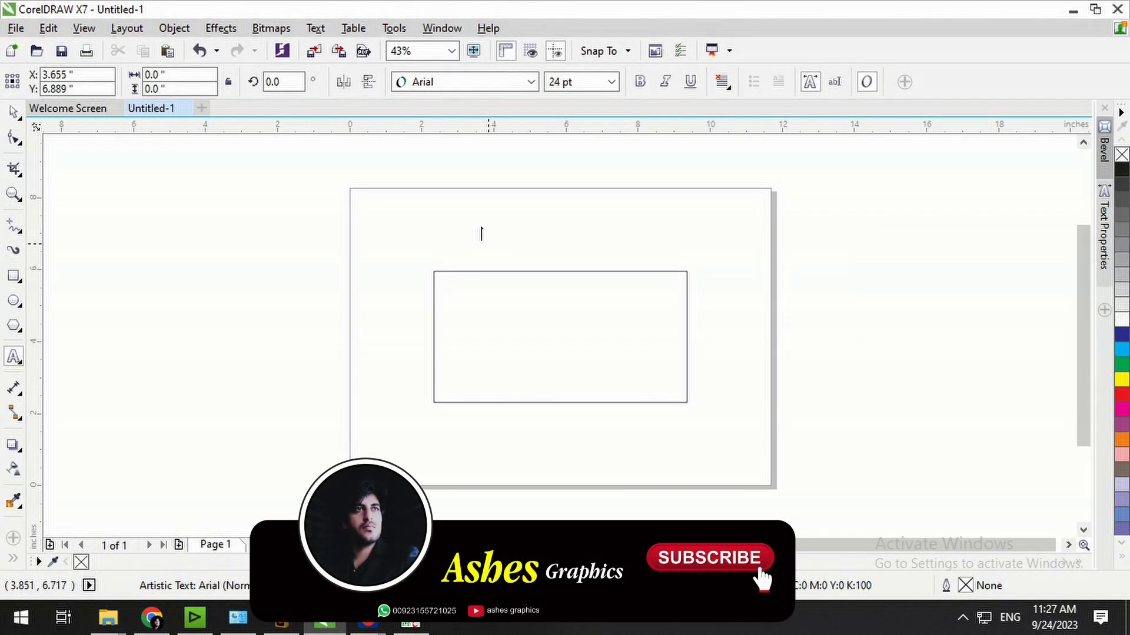
text(size)
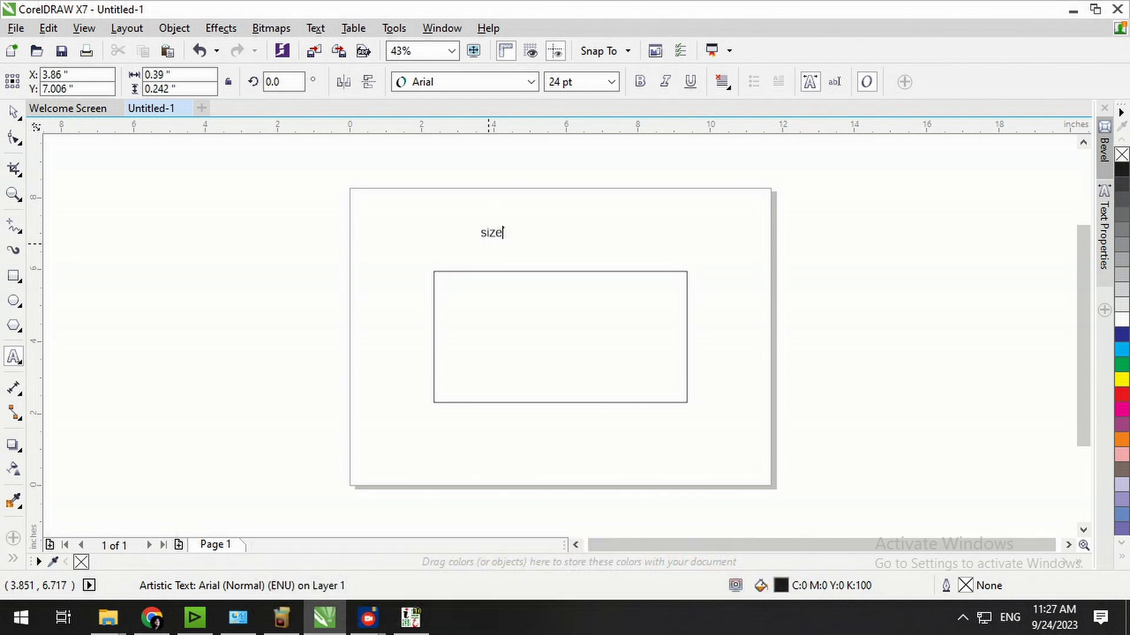
text( ko)
key(BackSpace)
key(BackSpace)
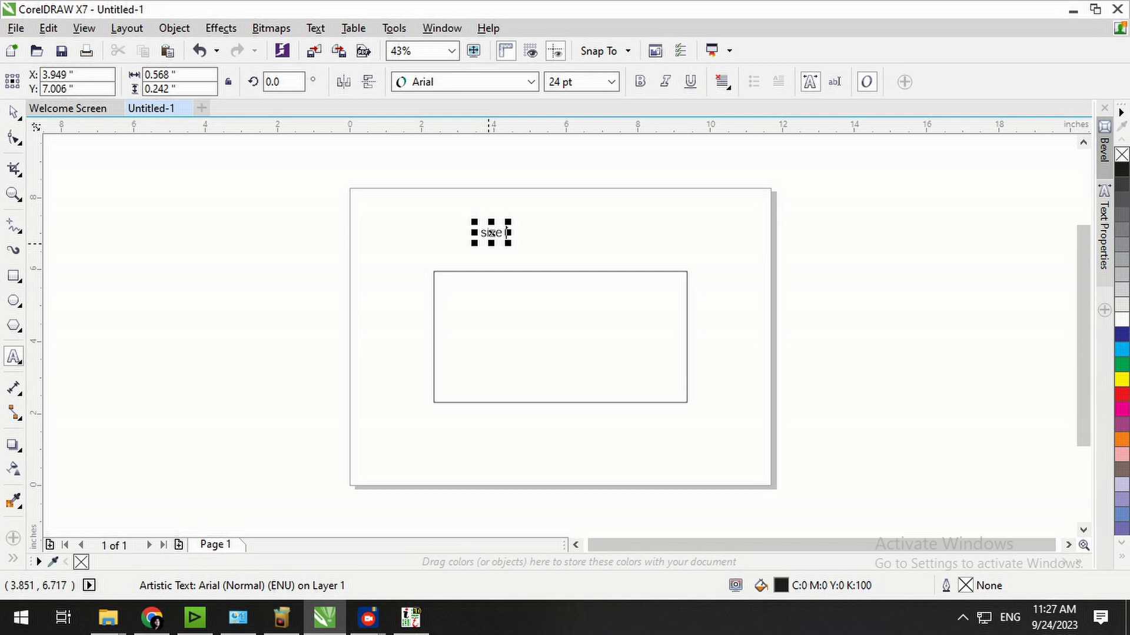
text(10x4)
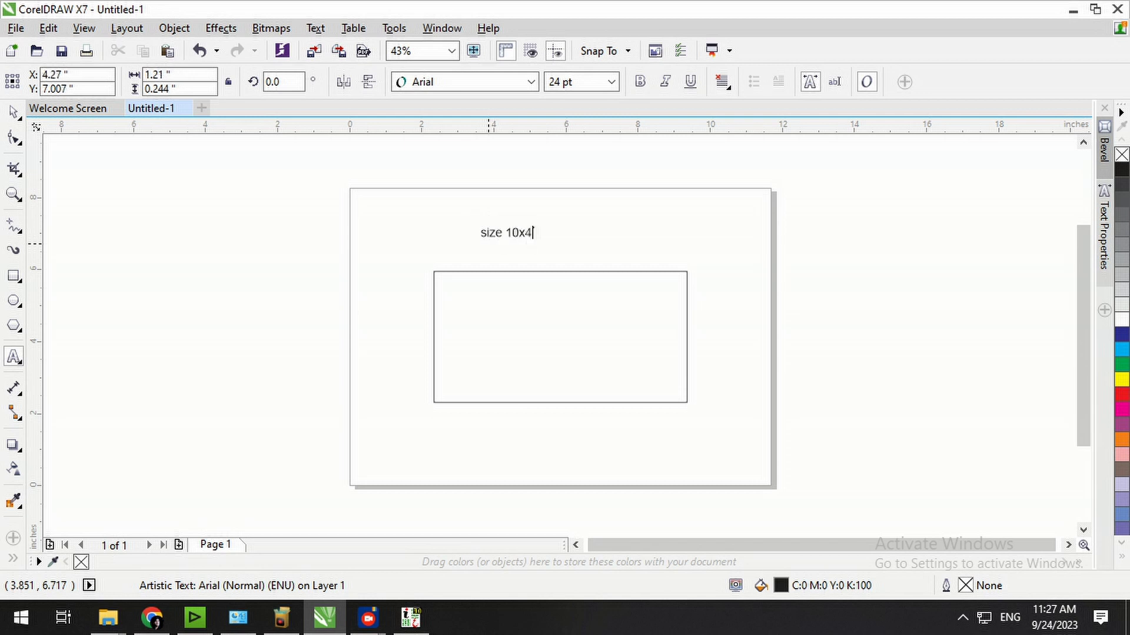
Delete the size 10x4 note and the old rectangle from the page.
click(13, 112)
click(477, 263)
mouse_move(507, 229)
mouse_down()
mouse_move(606, 225)
mouse_move(422, 254)
mouse_up()
click(632, 271)
key(Delete)
click(473, 333)
key(Delete)
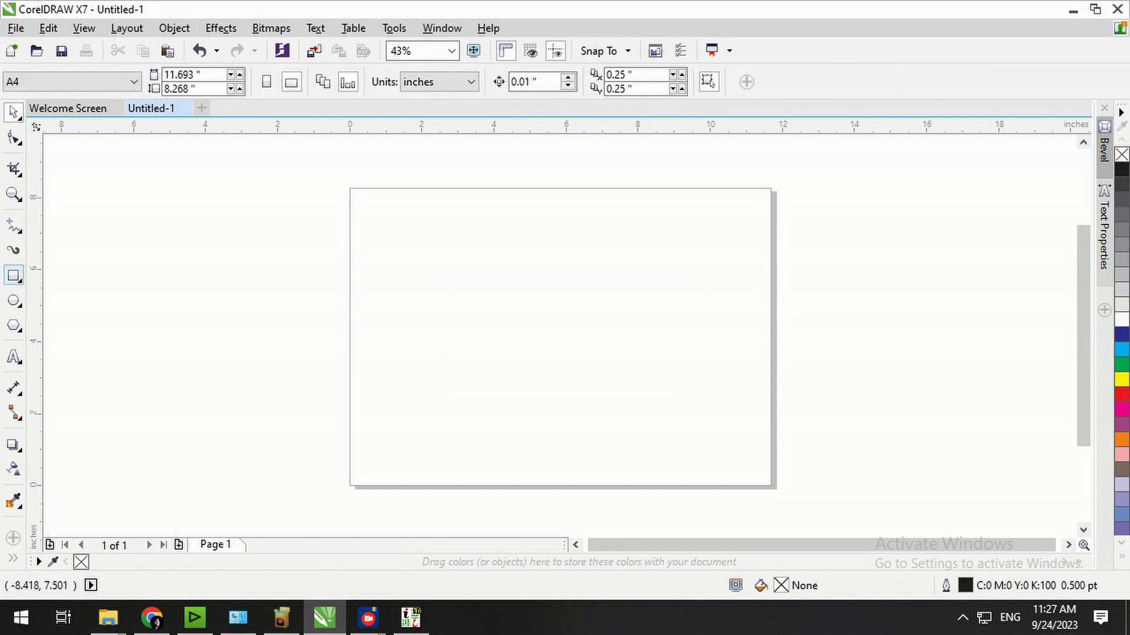
Draw a rectangle across the centre of the page and select it.
drag(412, 250, 720, 390)
click(13, 112)
click(578, 288)
click(570, 250)
click(562, 195)
click(453, 250)
Resize the rectangle to 10 x 4 inches and centre it on the page.
click(184, 75)
key(ctrl+a)
text(10)
key(Tab)
text(4)
key(Return)
key(p)
click(643, 201)
click(631, 339)
click(766, 351)
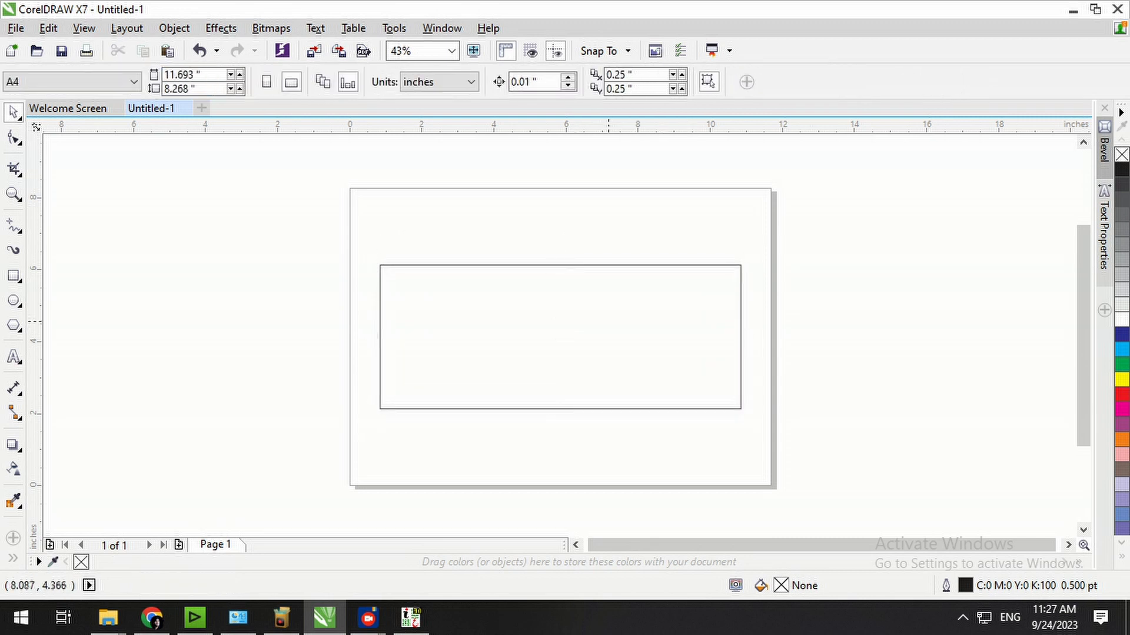
Add a 'use of' caption above the rectangle, centred horizontally over it.
key(F8)
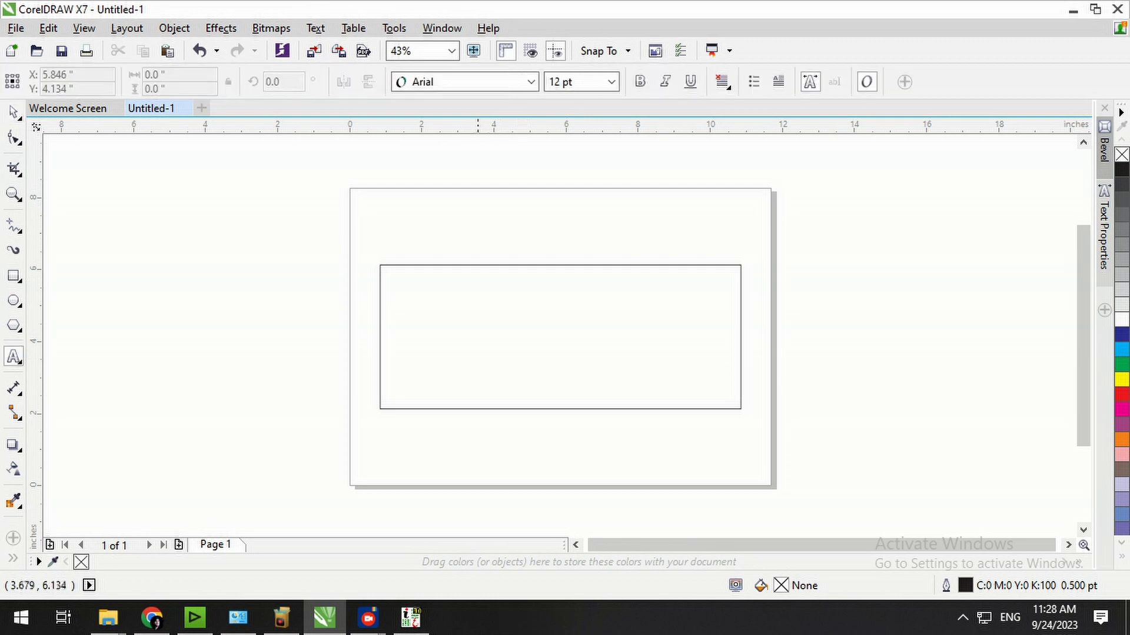
click(463, 237)
text(use of background)
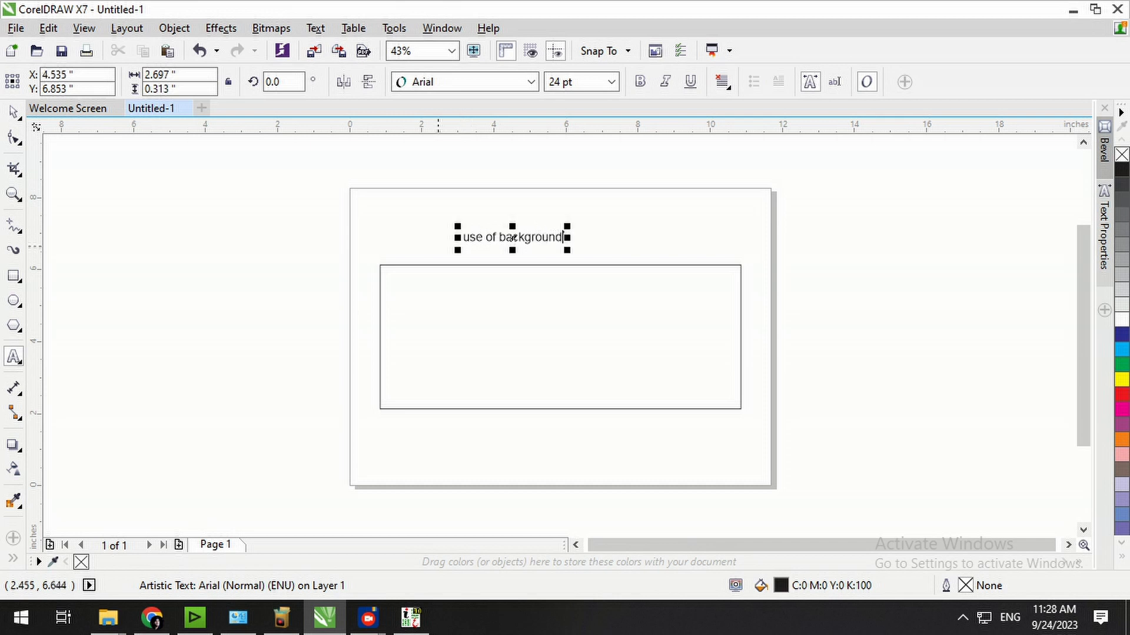
click(13, 112)
key(ctrl+a)
key(c)
key(Escape)
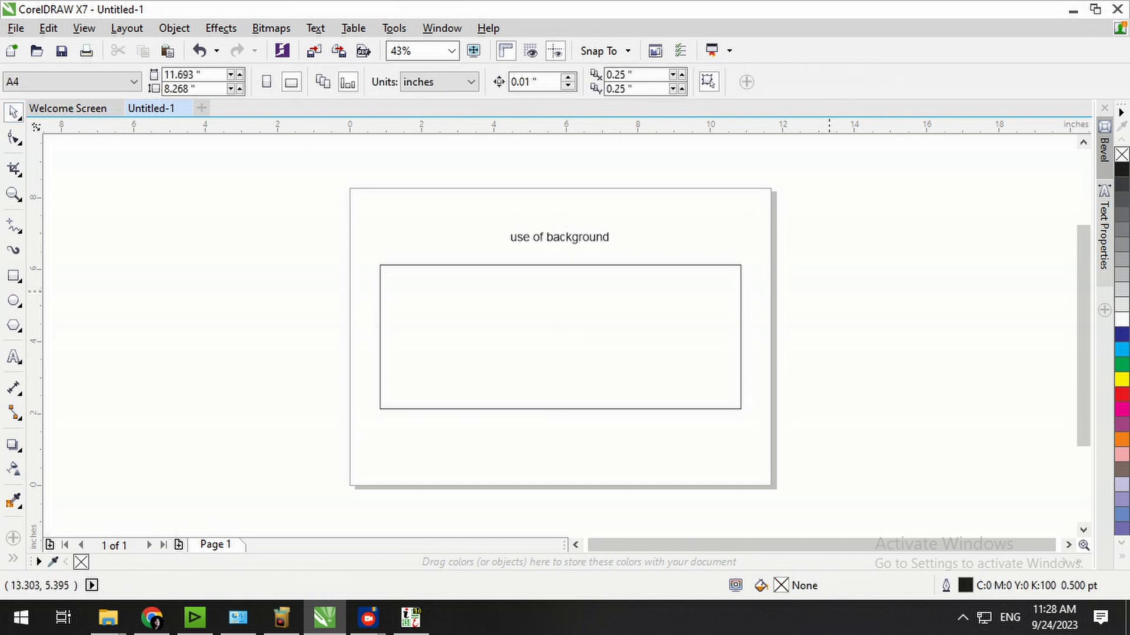
key(F4)
drag(612, 158, 616, 185)
Delete the 'use of' caption and fill the rectangle with solid cyan.
shift+click(638, 268)
click(188, 172)
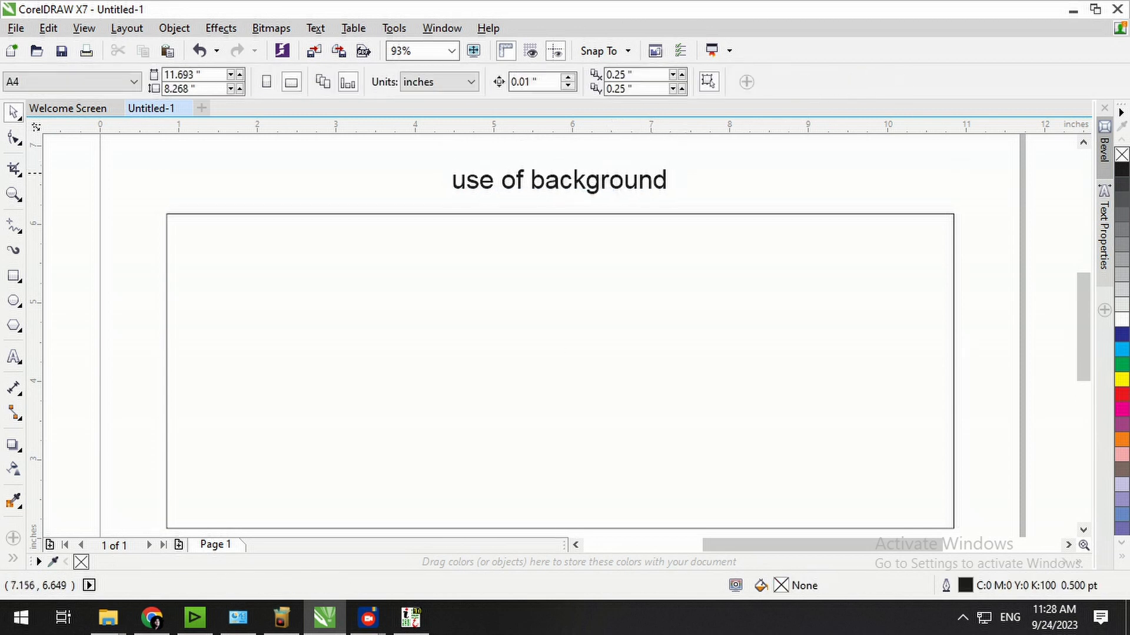
click(655, 184)
key(F3)
click(676, 186)
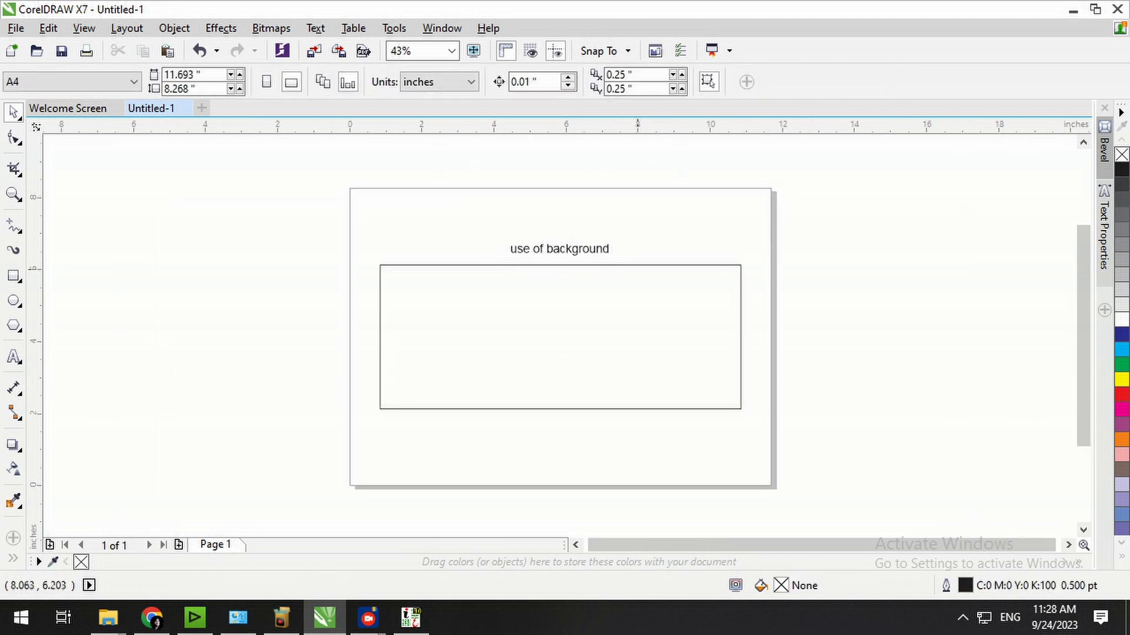
click(636, 287)
click(606, 247)
click(606, 251)
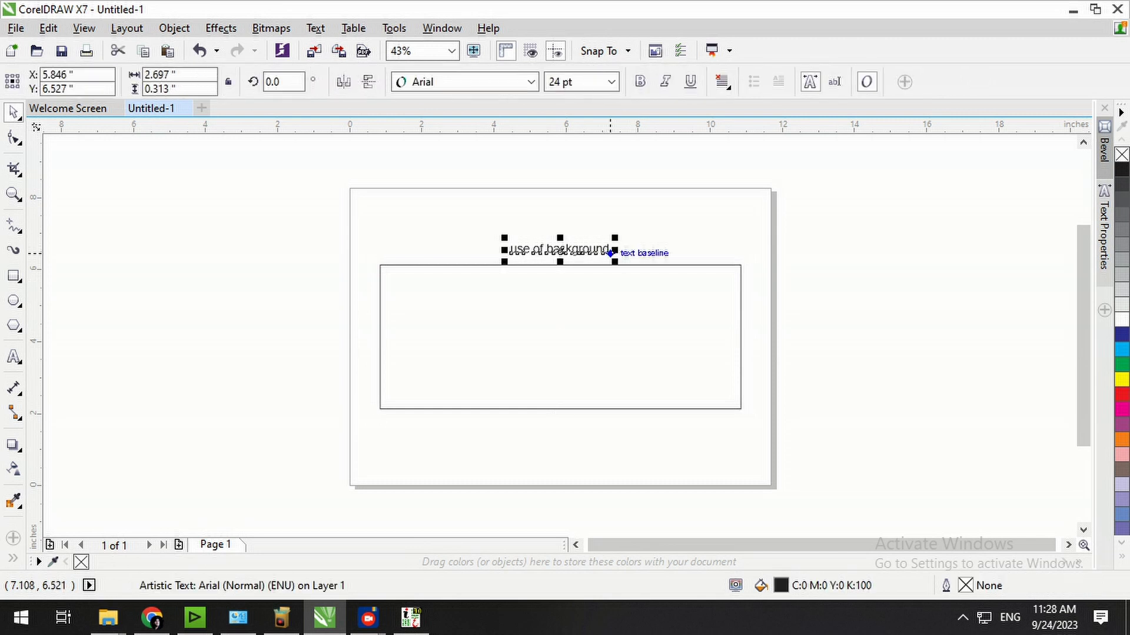
key(Delete)
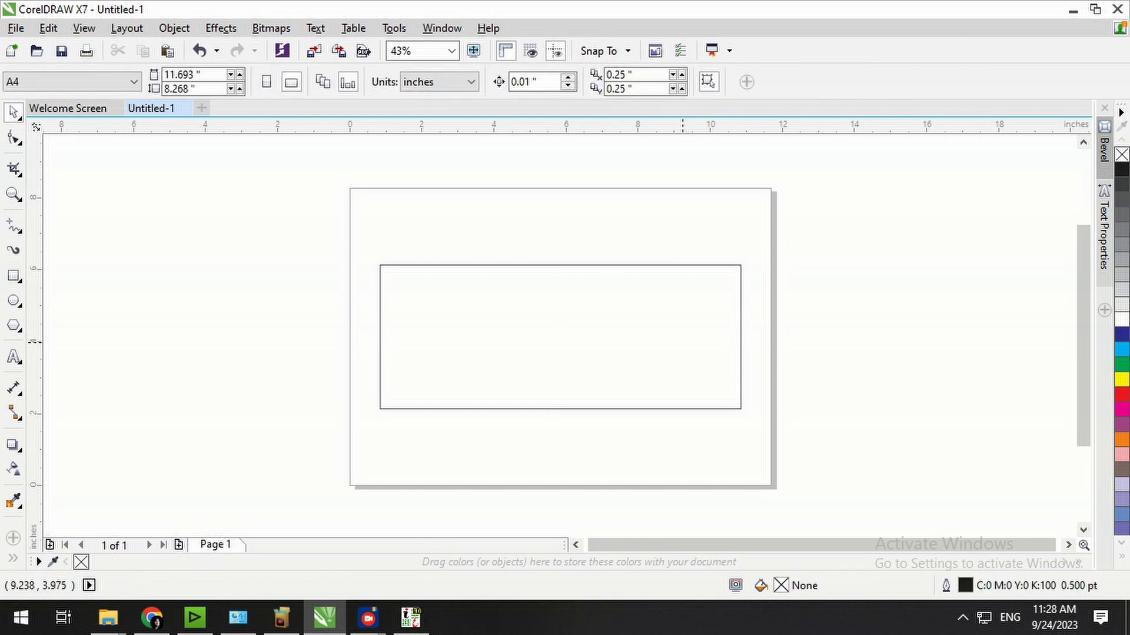
click(683, 342)
click(1122, 350)
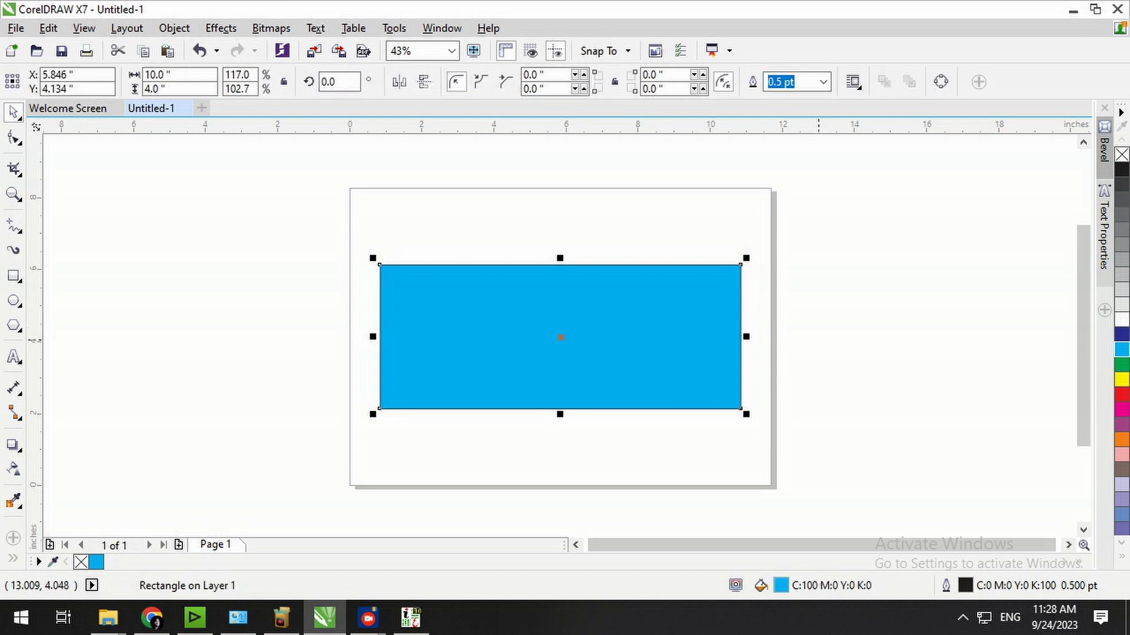
Give the rectangle a cyan-to-white fountain fill.
key(shift+F11)
click(310, 174)
drag(383, 145, 499, 189)
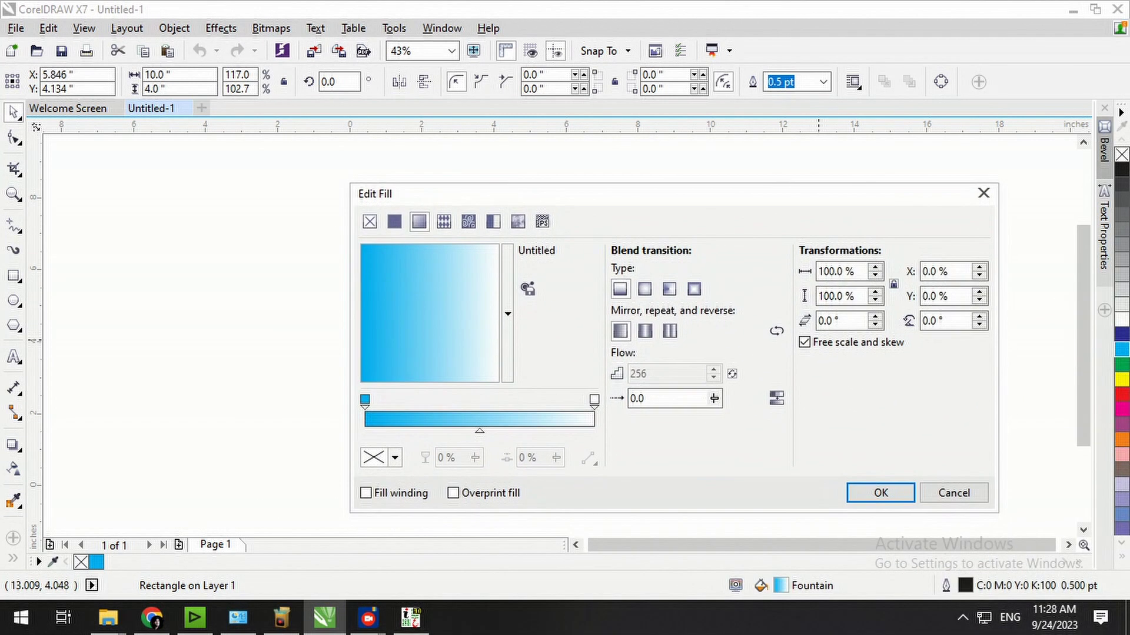
click(880, 493)
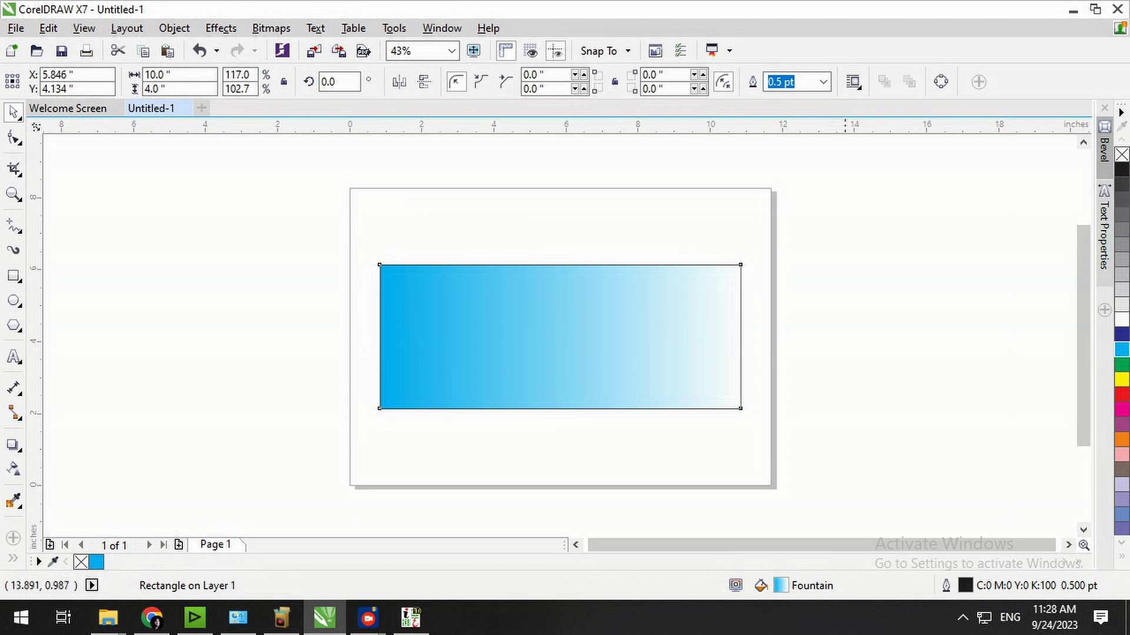
Deselect the rectangle and bring up the EPS FILES 2021 folder in File Explorer.
click(755, 322)
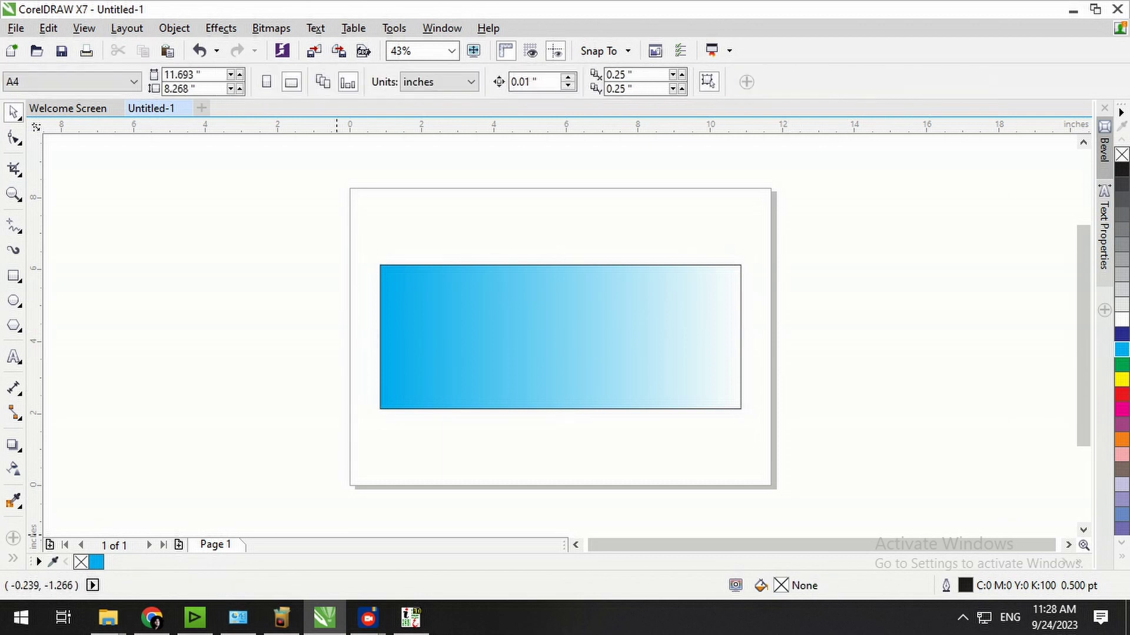
mouse_move(108, 617)
click(338, 550)
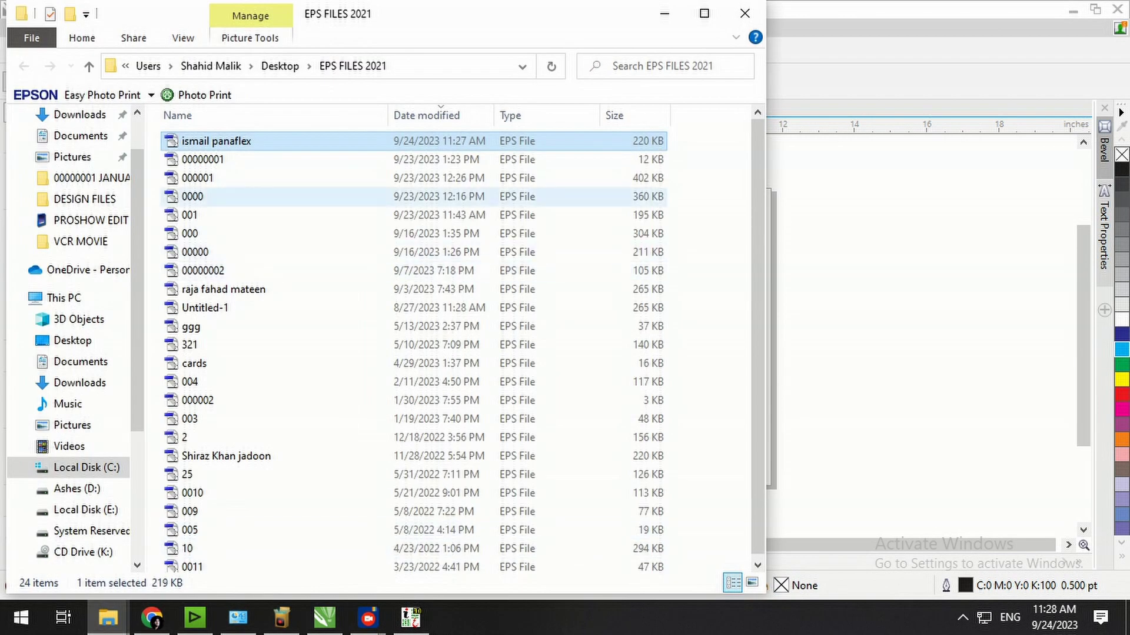
Import the 'ismail panaflex' EPS and place its Urdu text left of the page.
drag(217, 141, 342, 531)
key(Return)
drag(367, 315, 335, 315)
drag(737, 321, 177, 462)
click(482, 488)
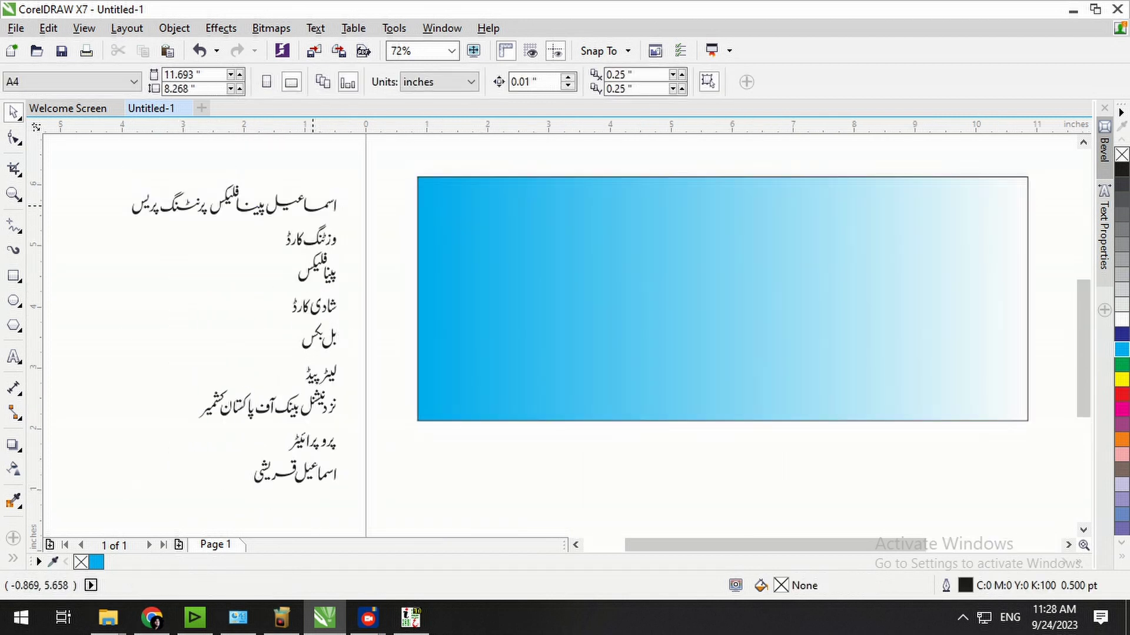
Ungroup the Urdu text, regroup its top line and move it onto the rectangle.
click(315, 203)
key(ctrl+u)
drag(364, 171, 114, 228)
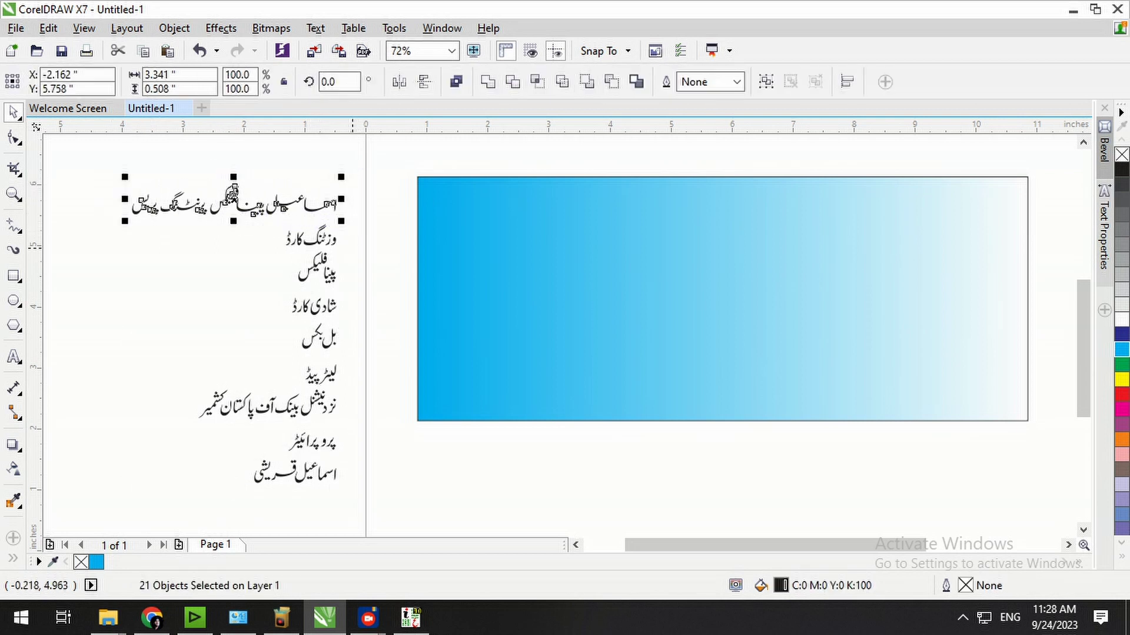
key(ctrl+g)
drag(339, 209, 987, 240)
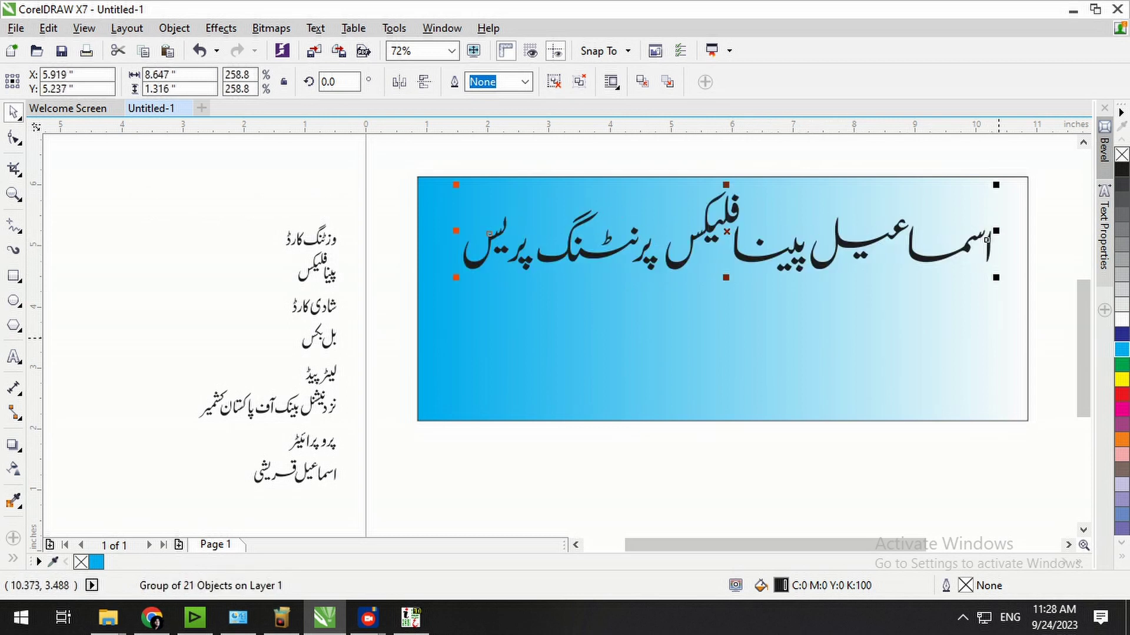
shift+click(987, 239)
key(Escape)
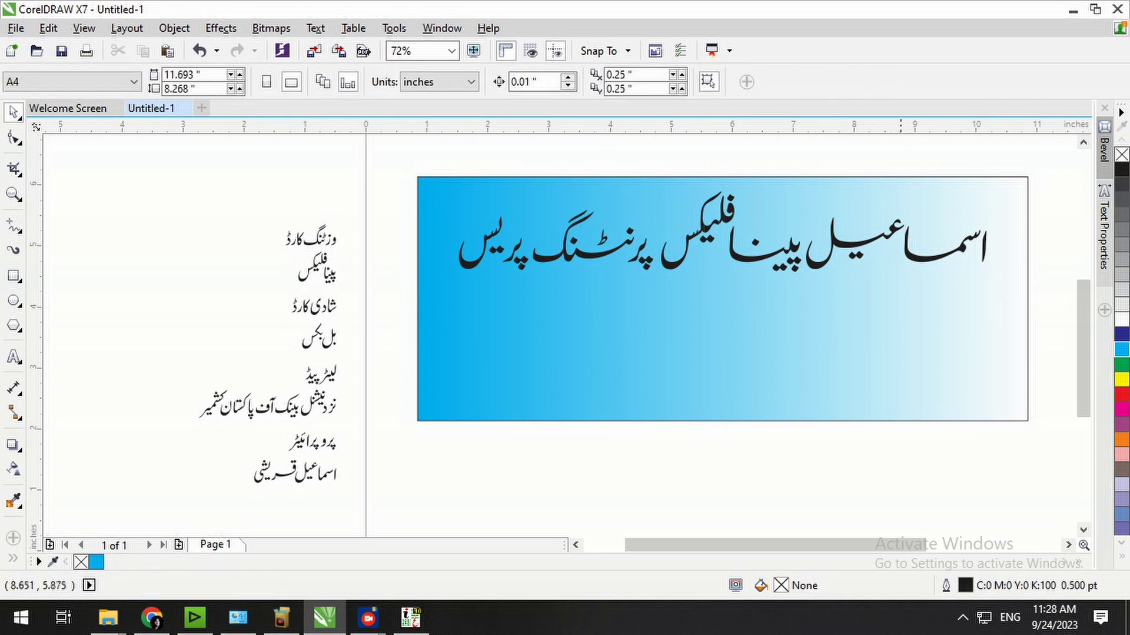
Shrink the Urdu heading slightly, then ungroup and combine it into one curve.
click(981, 259)
mouse_move(982, 239)
mouse_down()
mouse_move(949, 239)
mouse_move(1004, 238)
mouse_up()
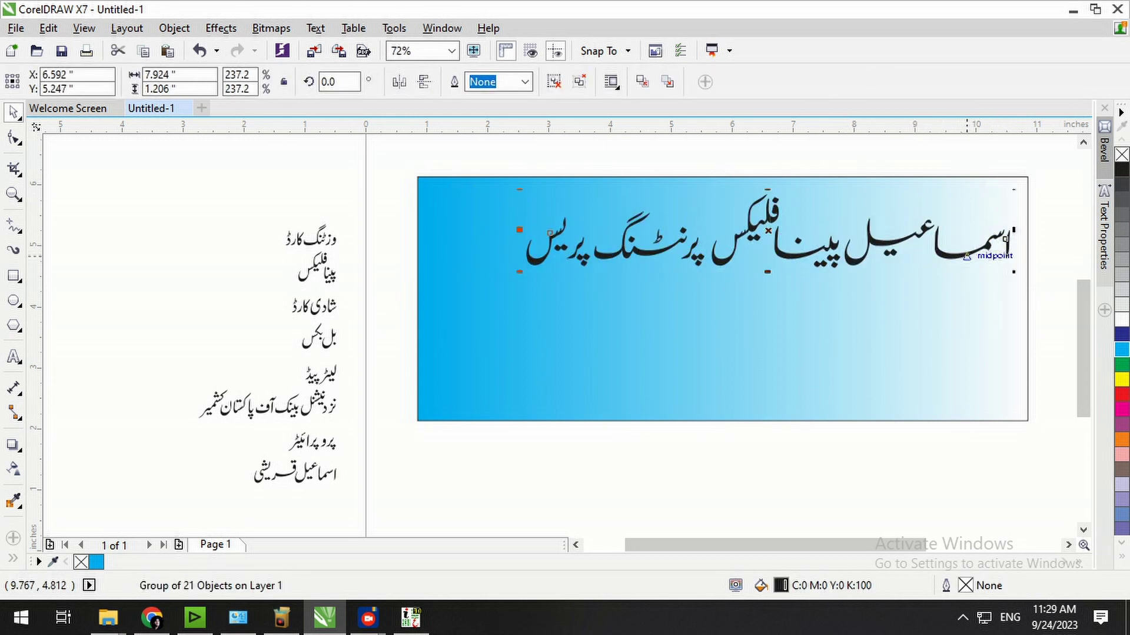
key(Escape)
click(1005, 239)
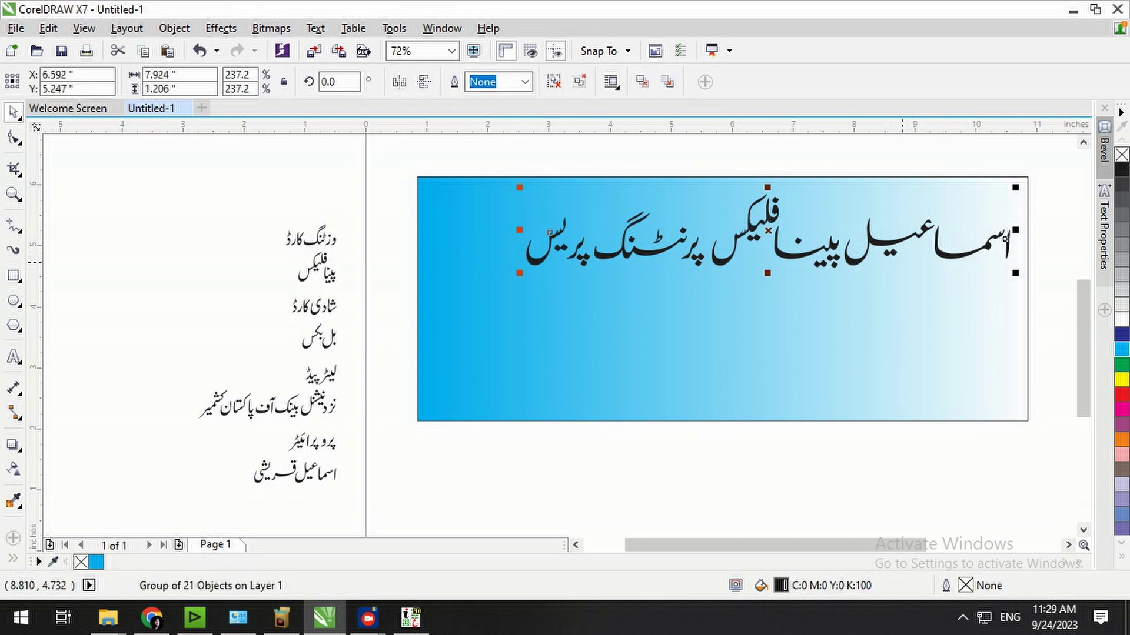
key(F2)
drag(1046, 170, 491, 346)
click(855, 169)
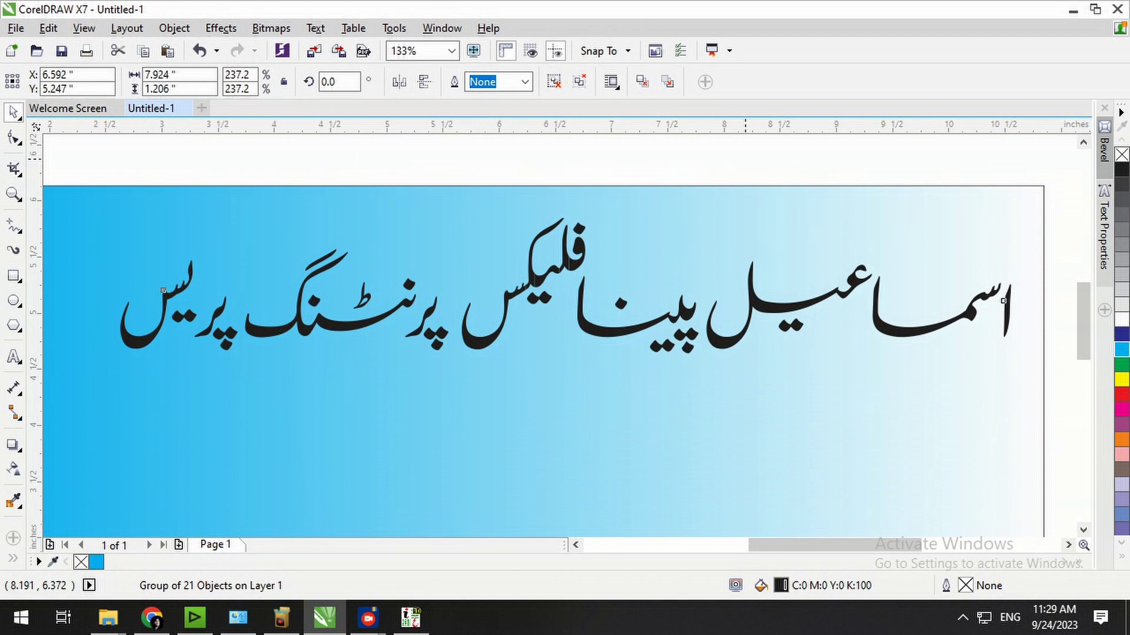
click(784, 313)
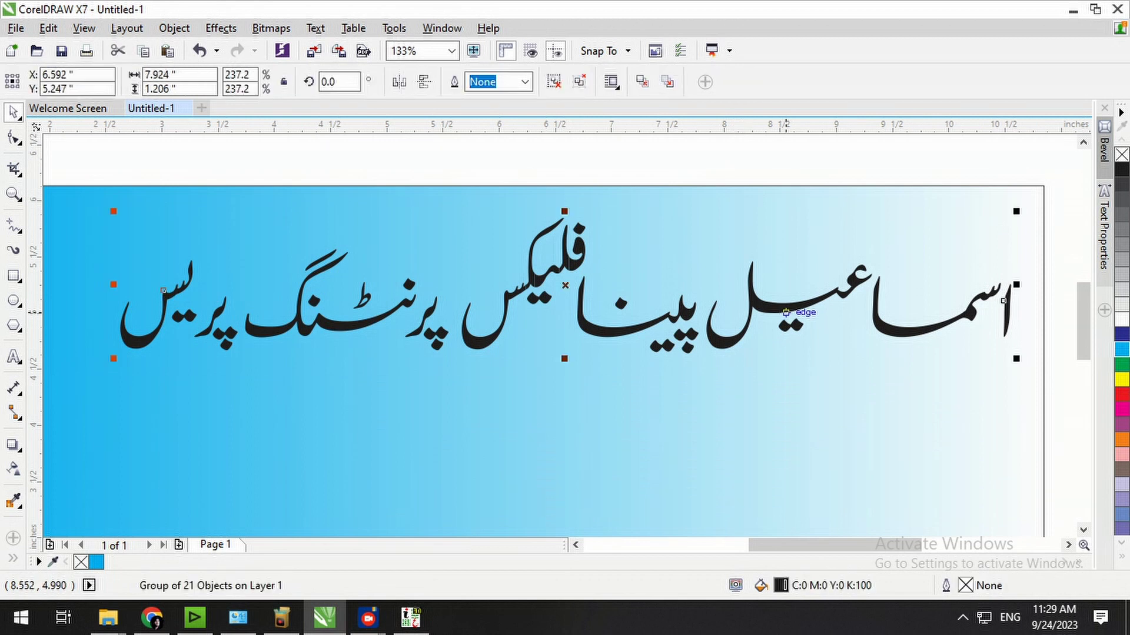
key(ctrl+u)
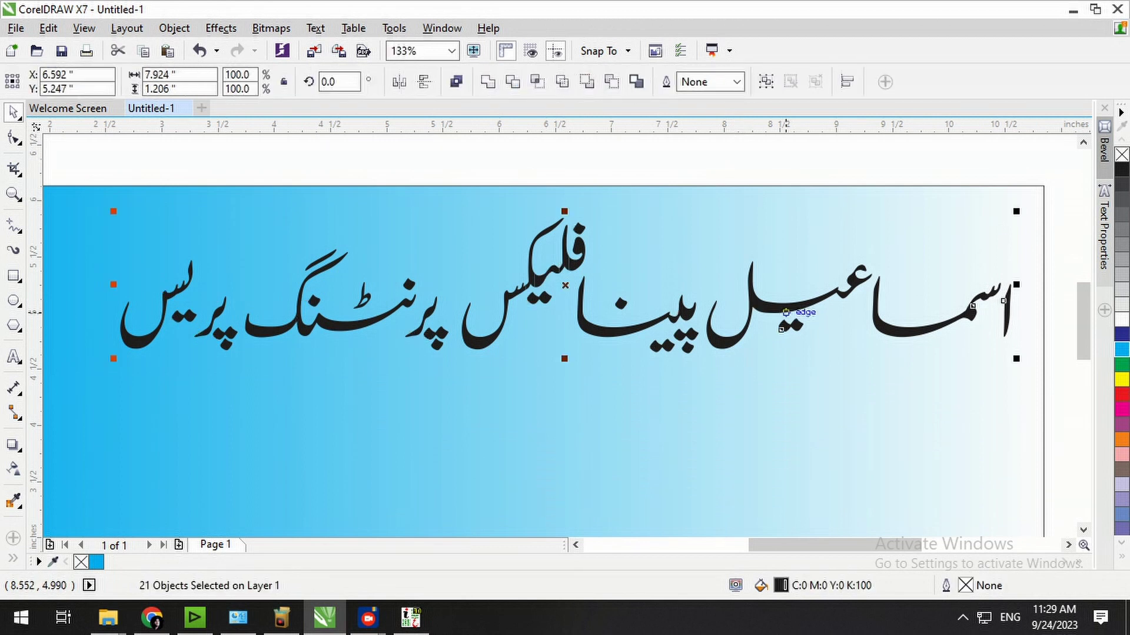
key(ctrl+l)
click(684, 153)
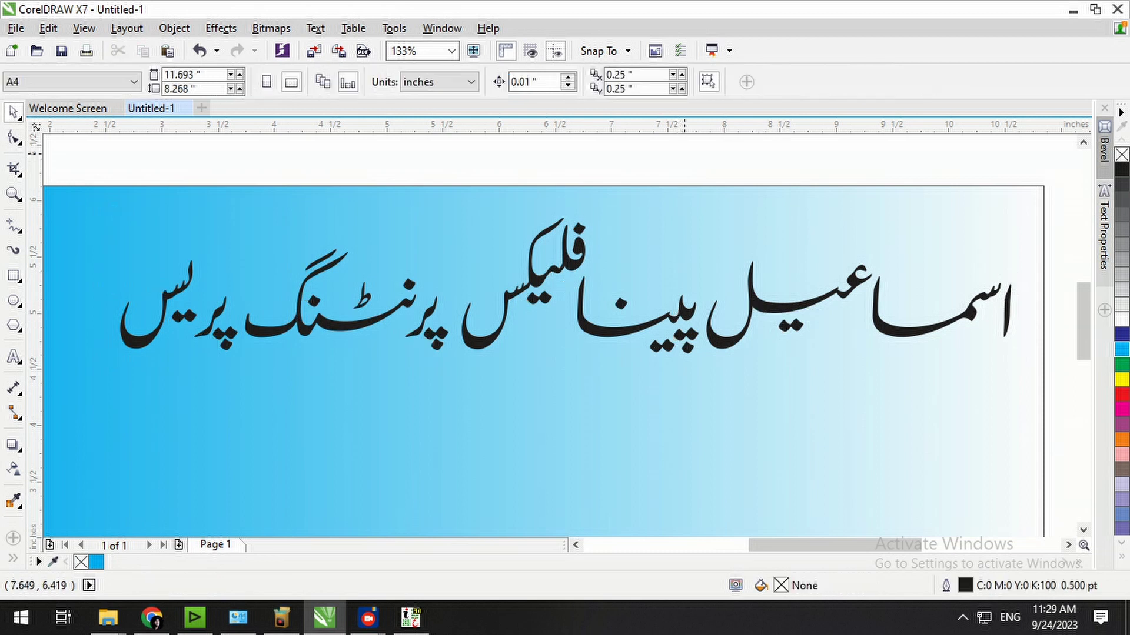
click(772, 310)
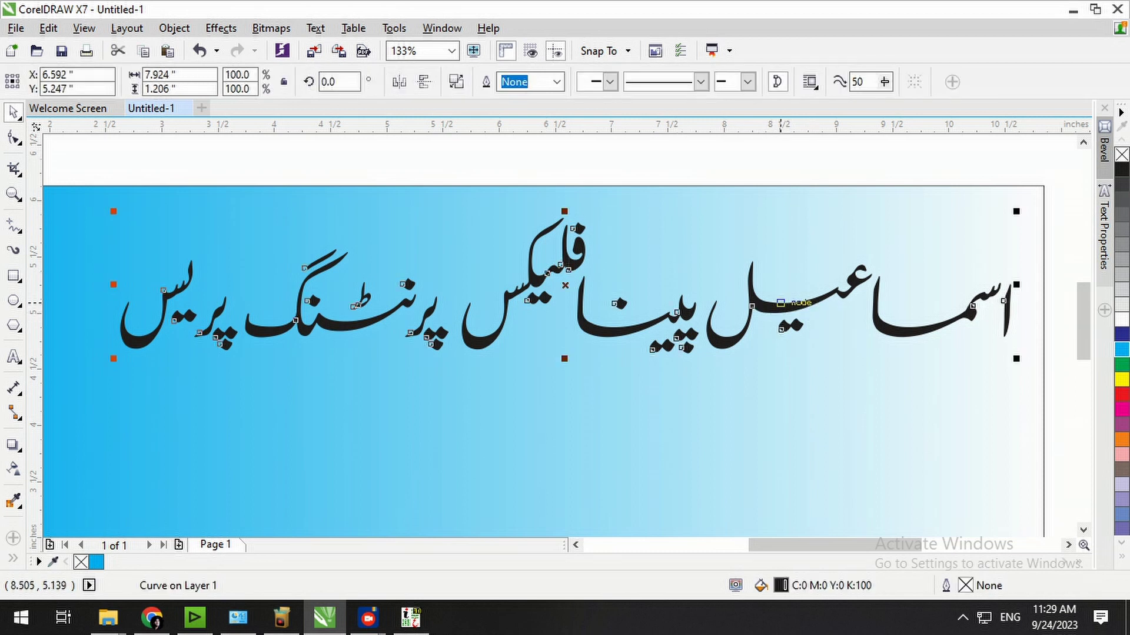
Give the Urdu heading an 8.0 pt black outline with rounded corners and caps.
key(F12)
click(451, 193)
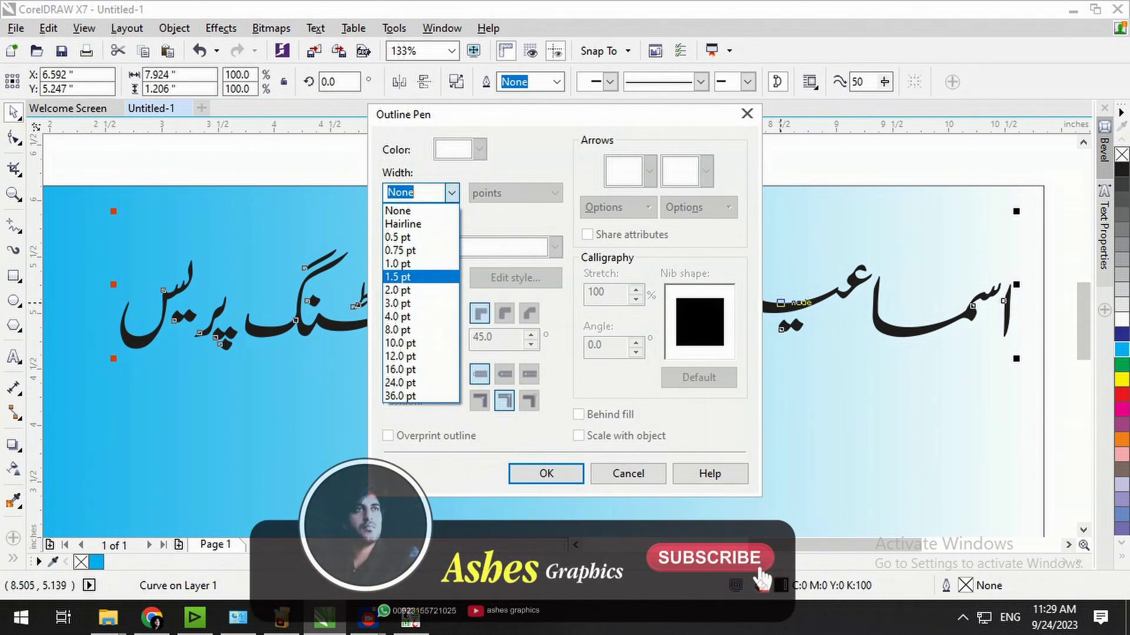
click(420, 330)
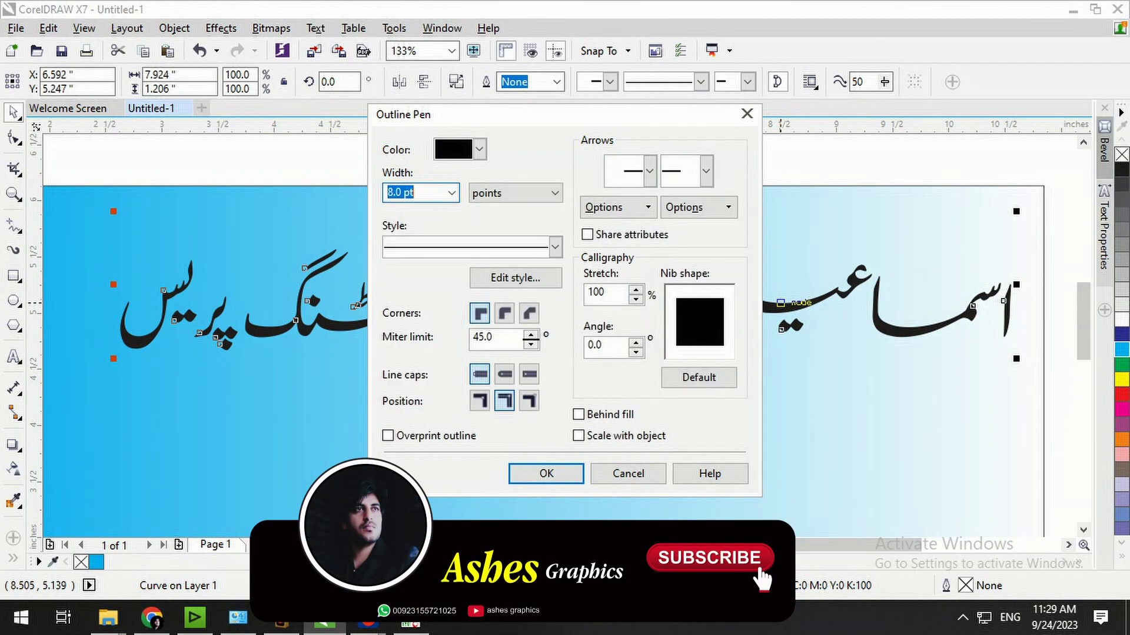
click(504, 313)
click(504, 375)
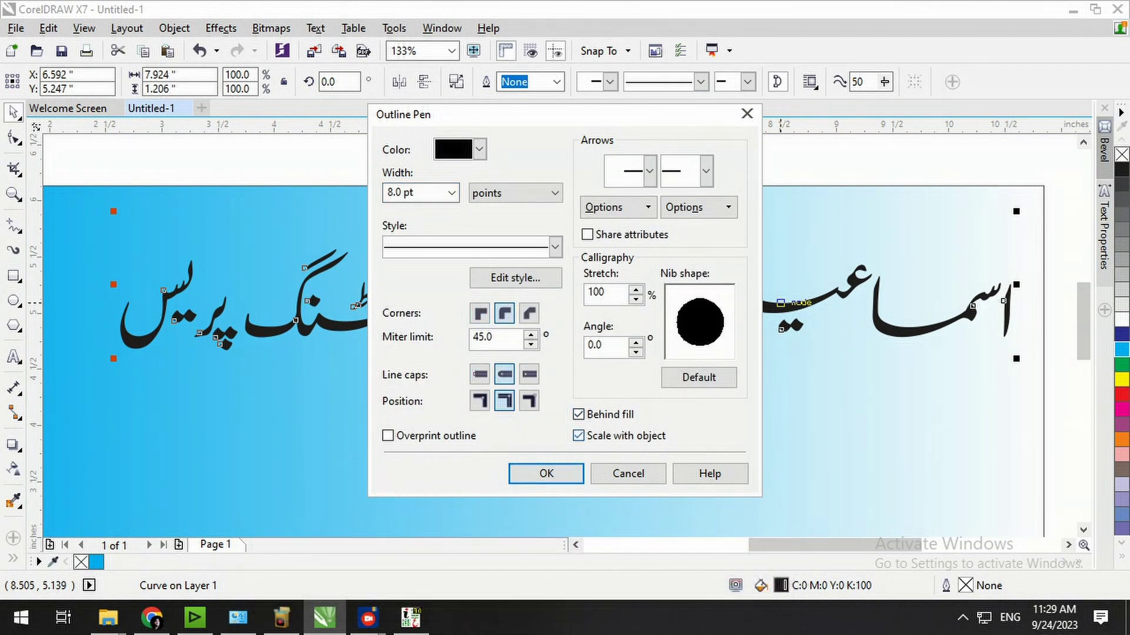
key(Return)
key(Escape)
Try green fill and outline on the heading, adding the RGB colour palette.
click(762, 314)
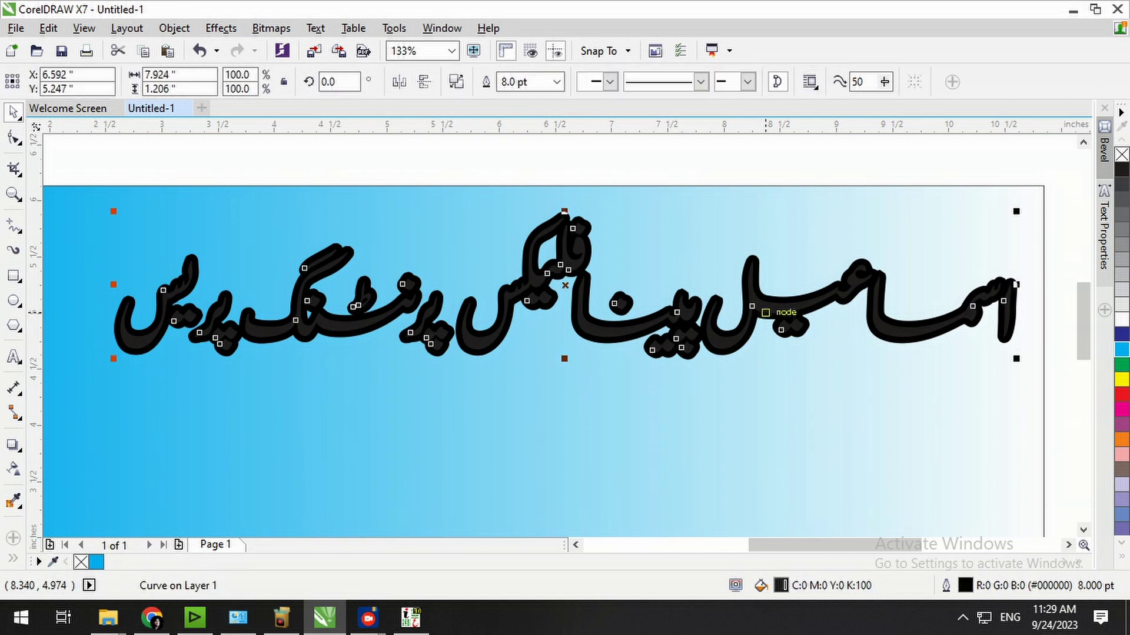
click(1121, 557)
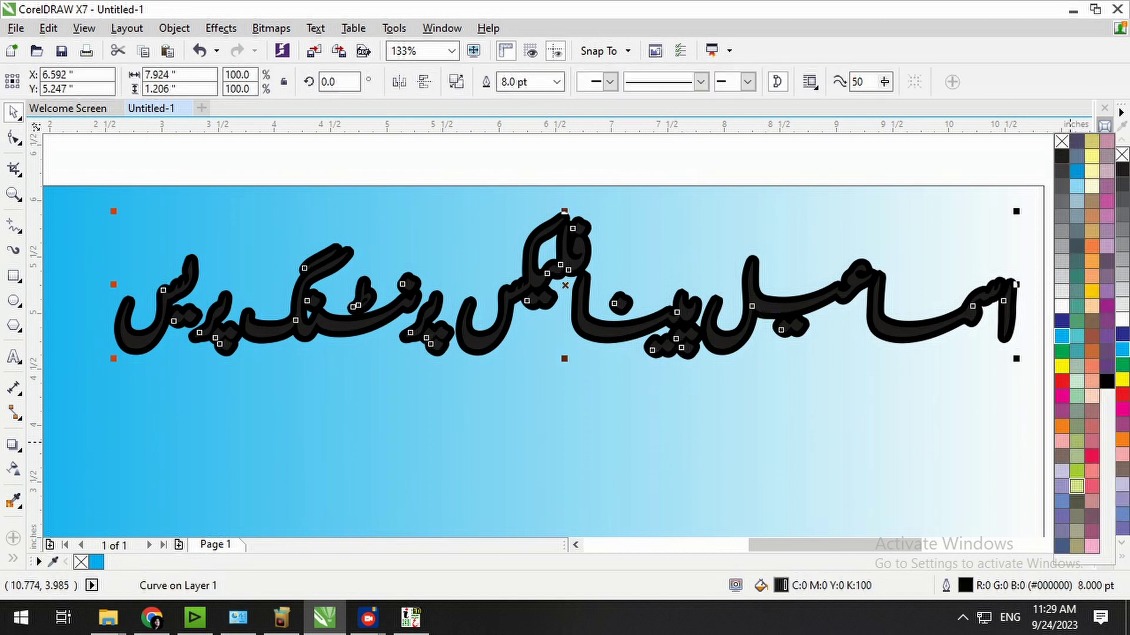
click(1077, 486)
right_click(1077, 486)
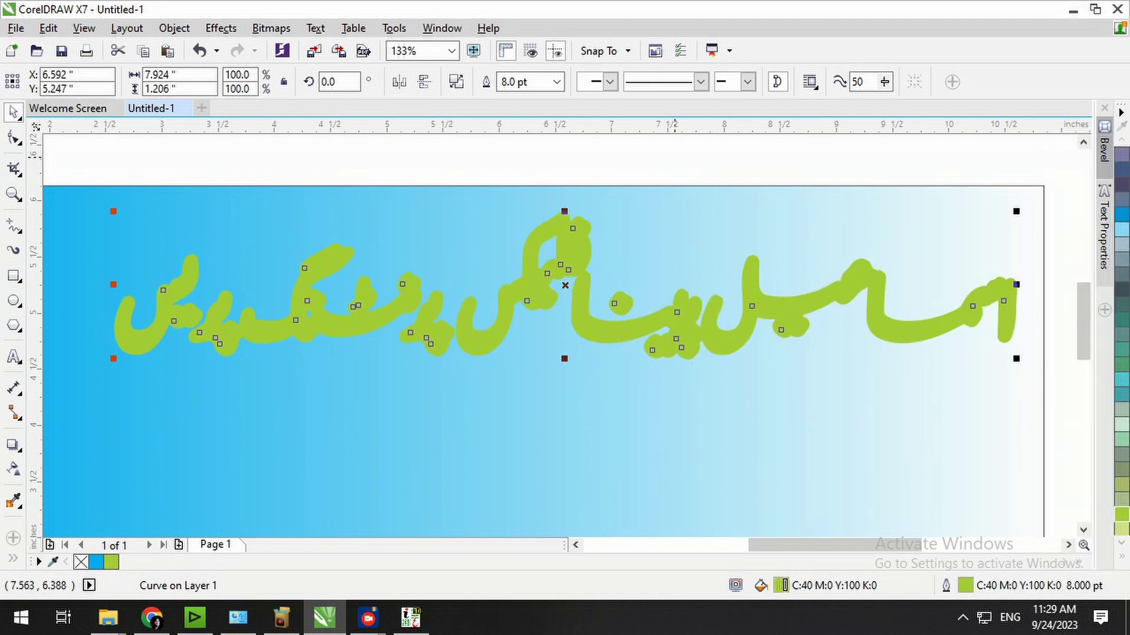
click(441, 28)
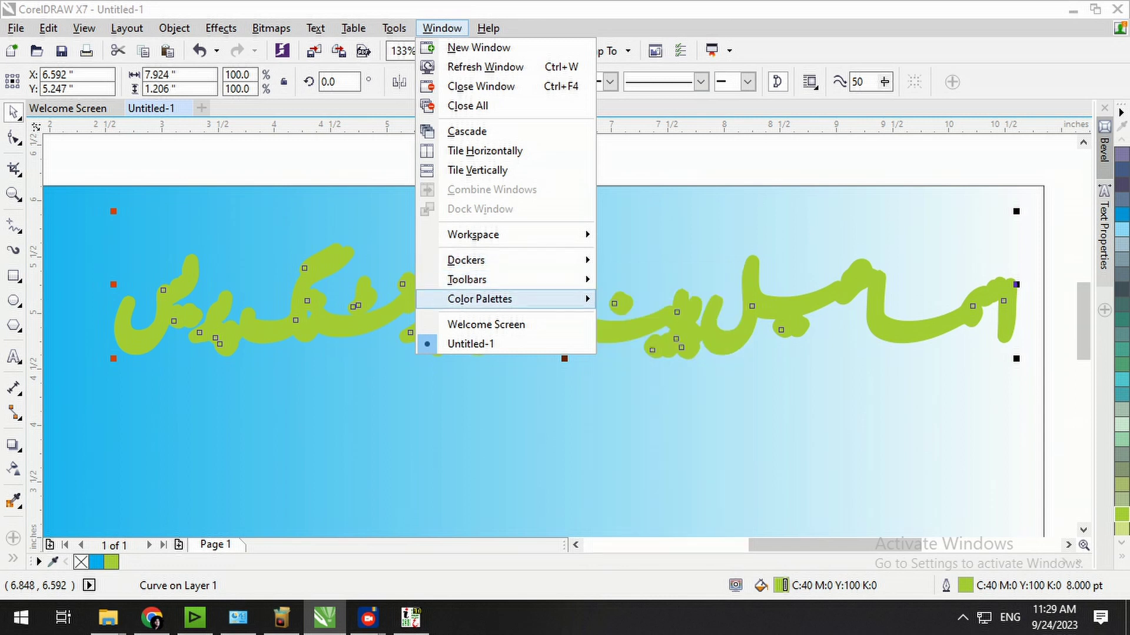
mouse_move(517, 299)
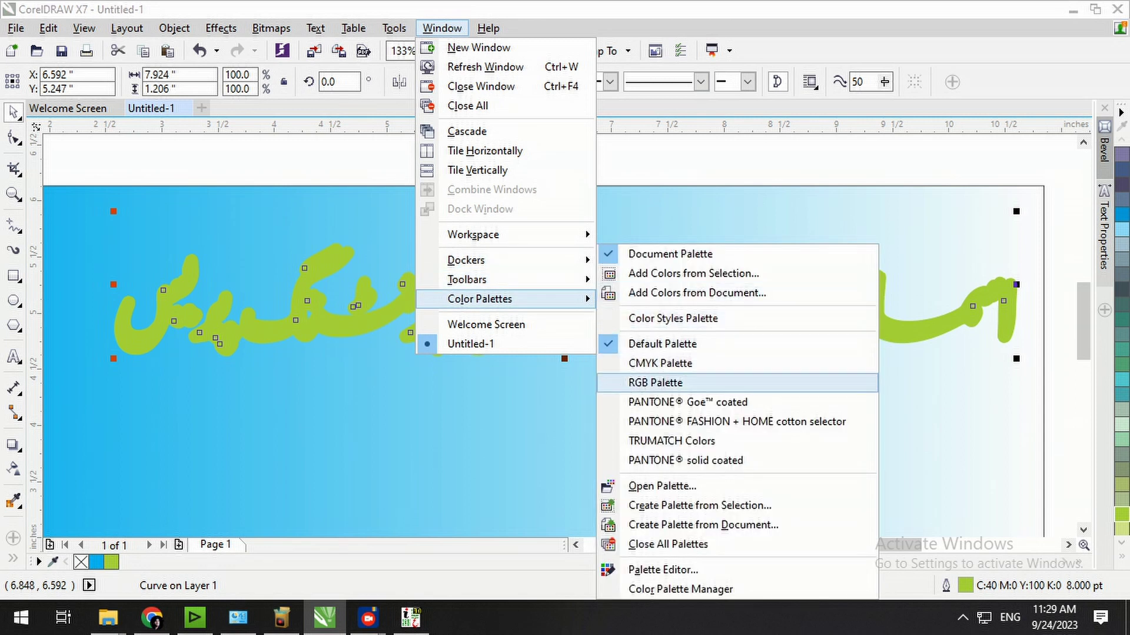
click(655, 382)
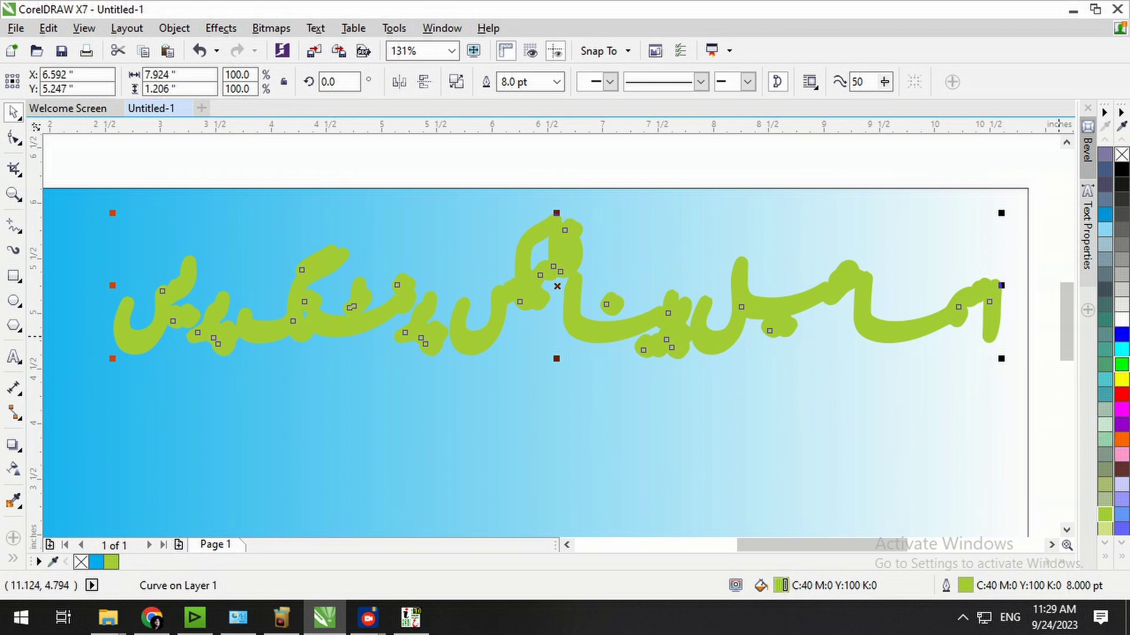
click(1122, 365)
right_click(1121, 365)
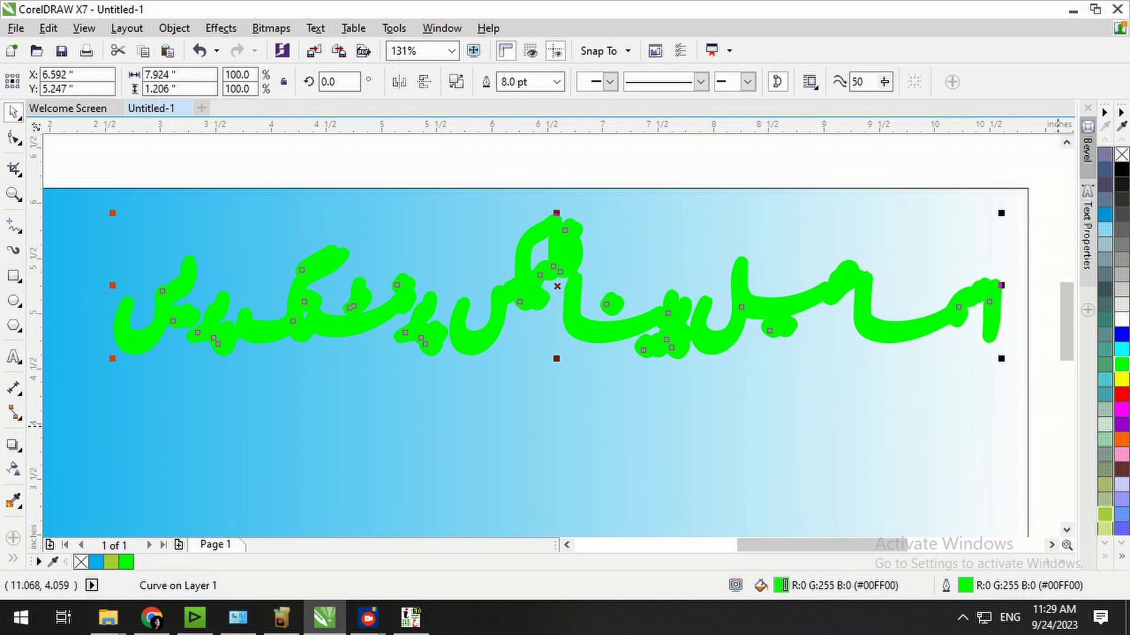
Try orange, yellow and teal, then make the heading's fill and outline light cyan.
click(1121, 556)
right_click(1092, 246)
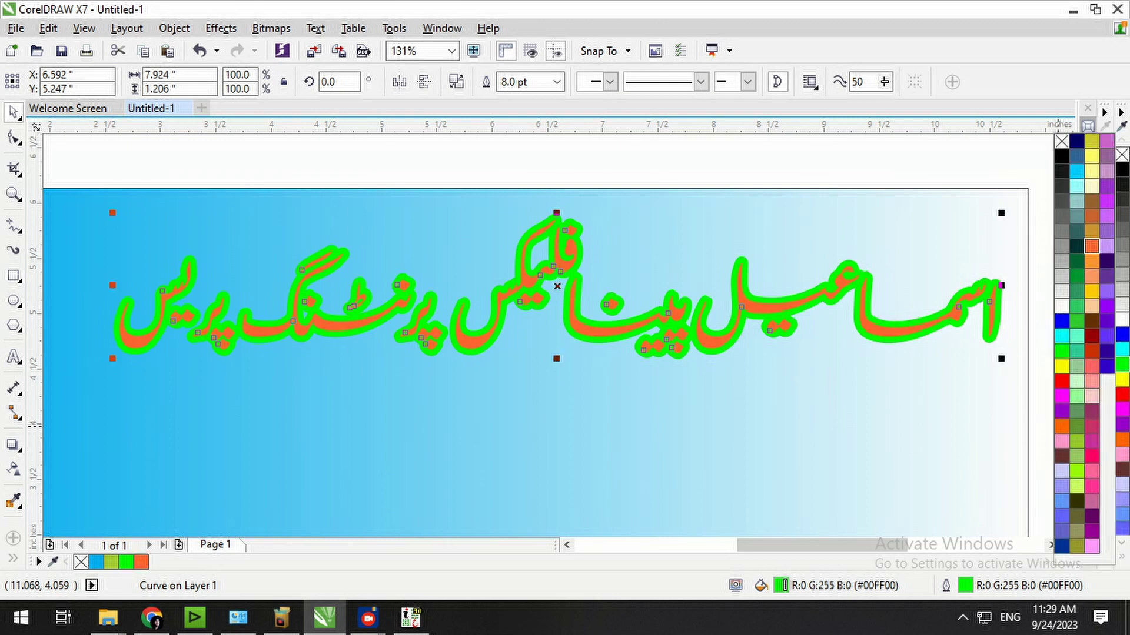
click(1091, 246)
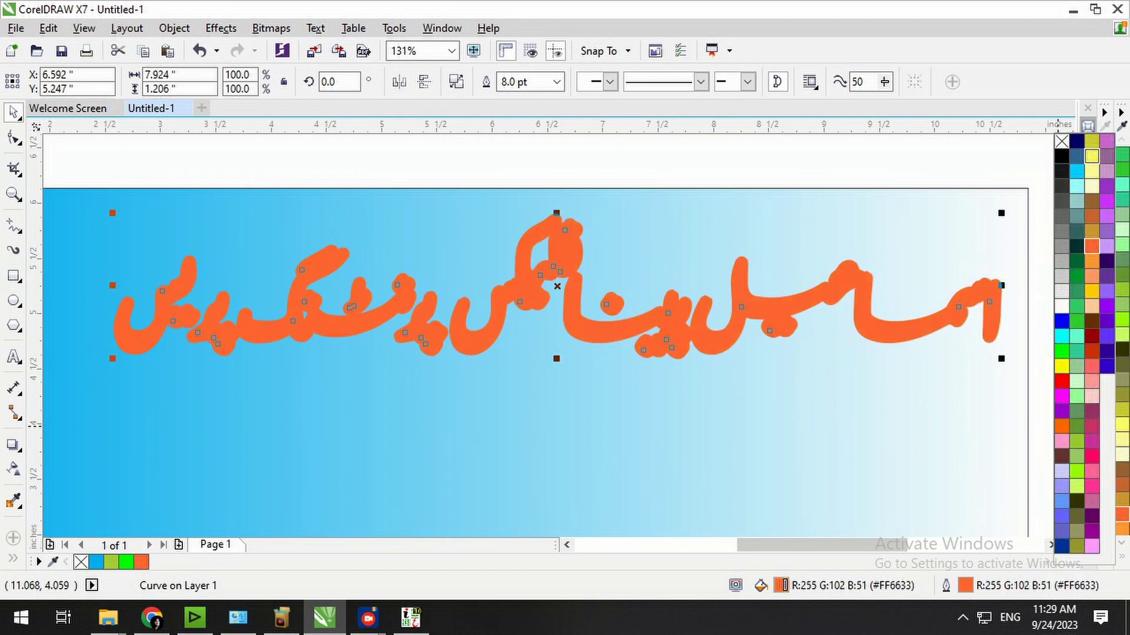
right_click(1091, 156)
click(1091, 156)
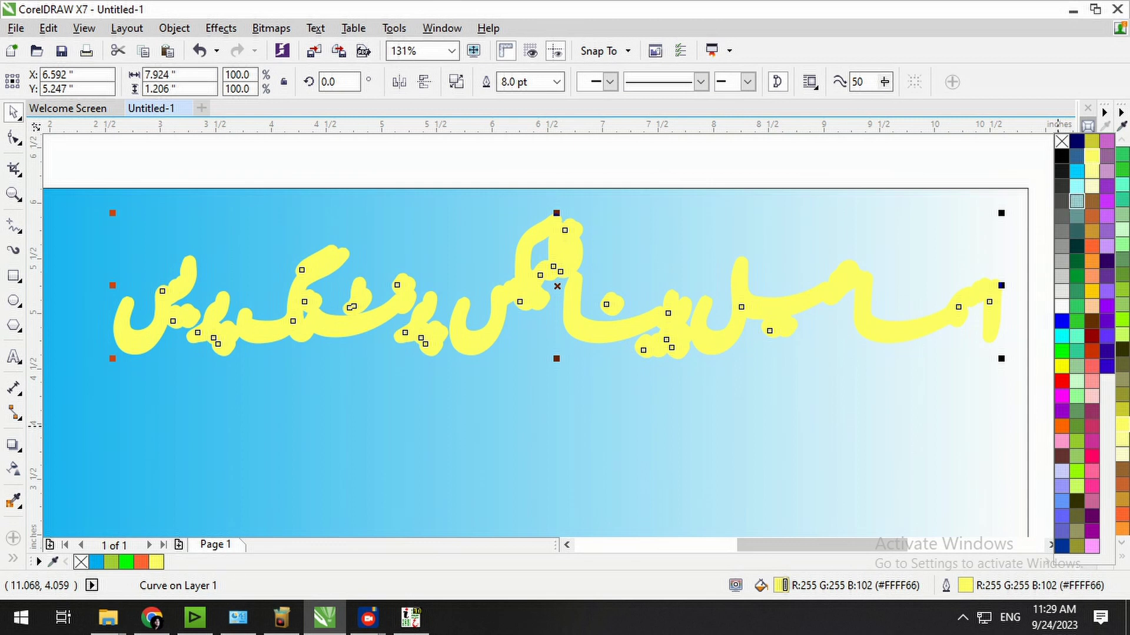
right_click(1077, 201)
click(1077, 201)
right_click(1076, 185)
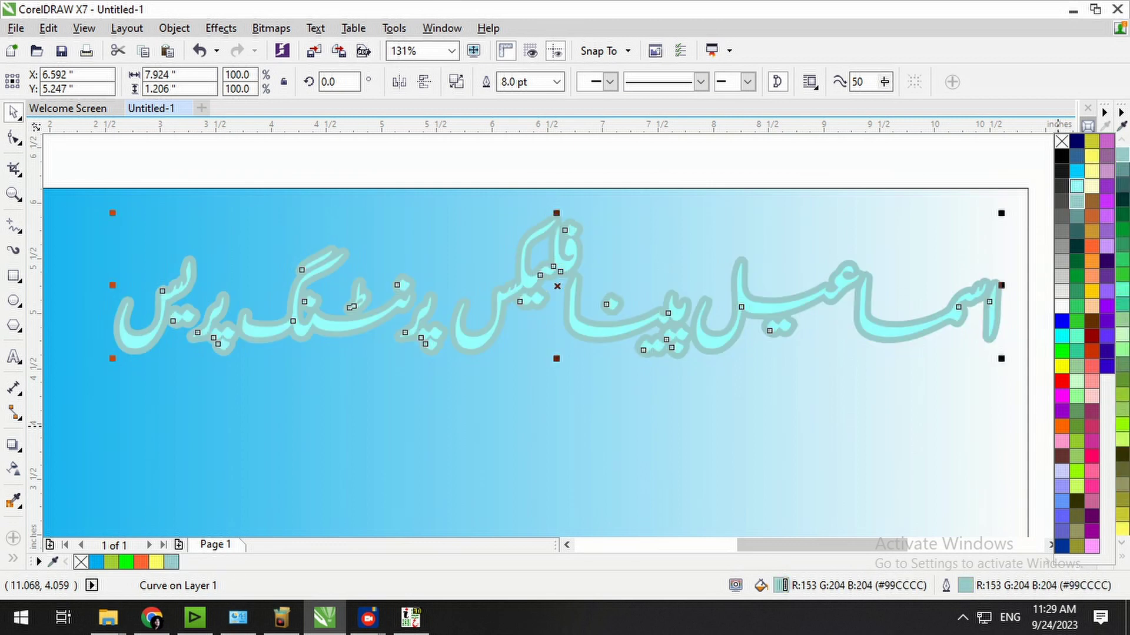
click(1077, 186)
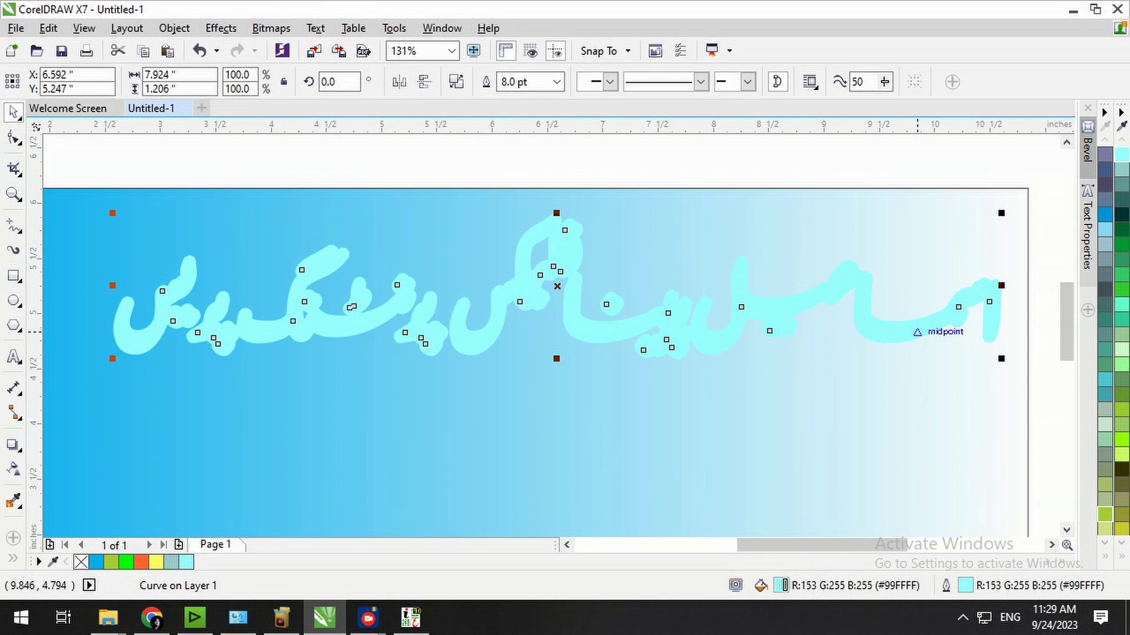
Try a 12 pt outline on the heading, then set it back to 8.0 pt.
key(F12)
key(Tab)
text(12)
key(Return)
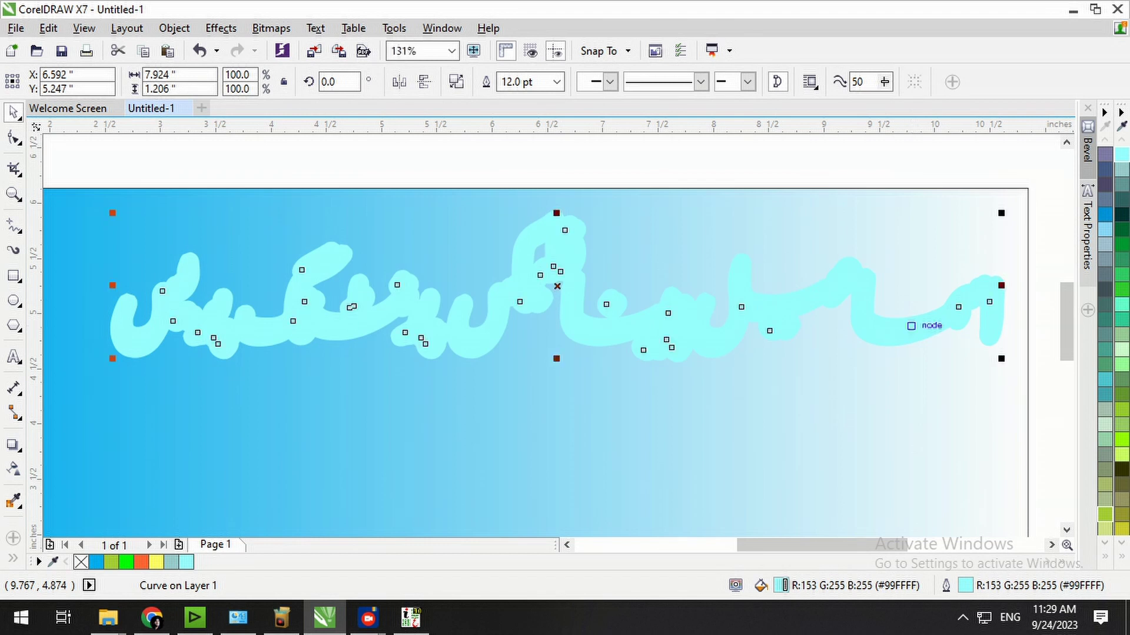
key(F12)
click(451, 192)
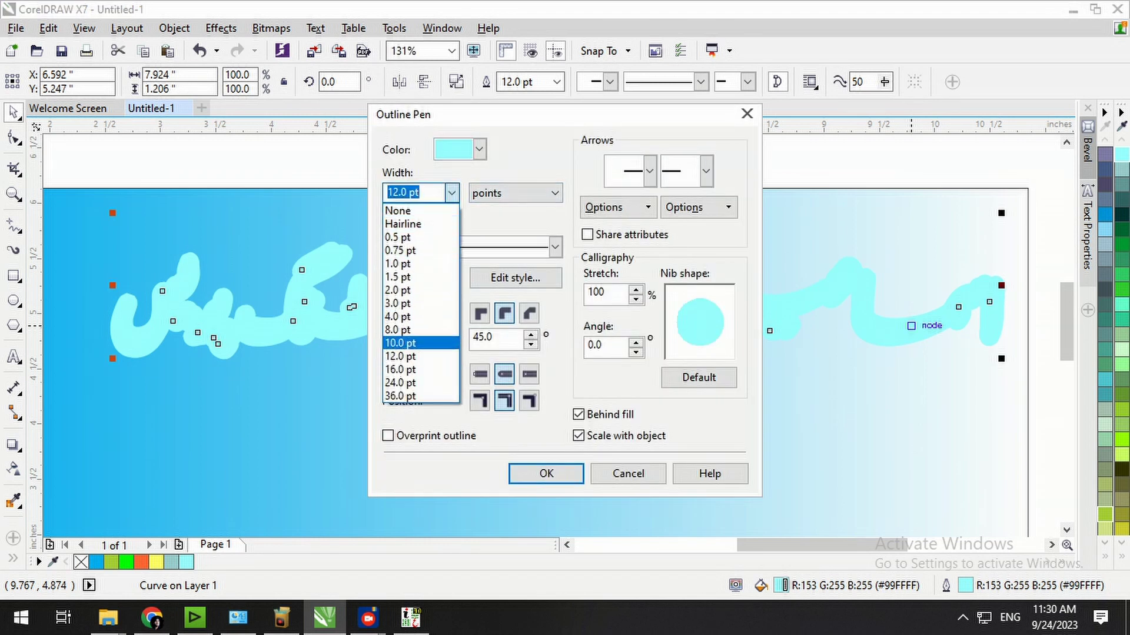
click(422, 330)
click(546, 473)
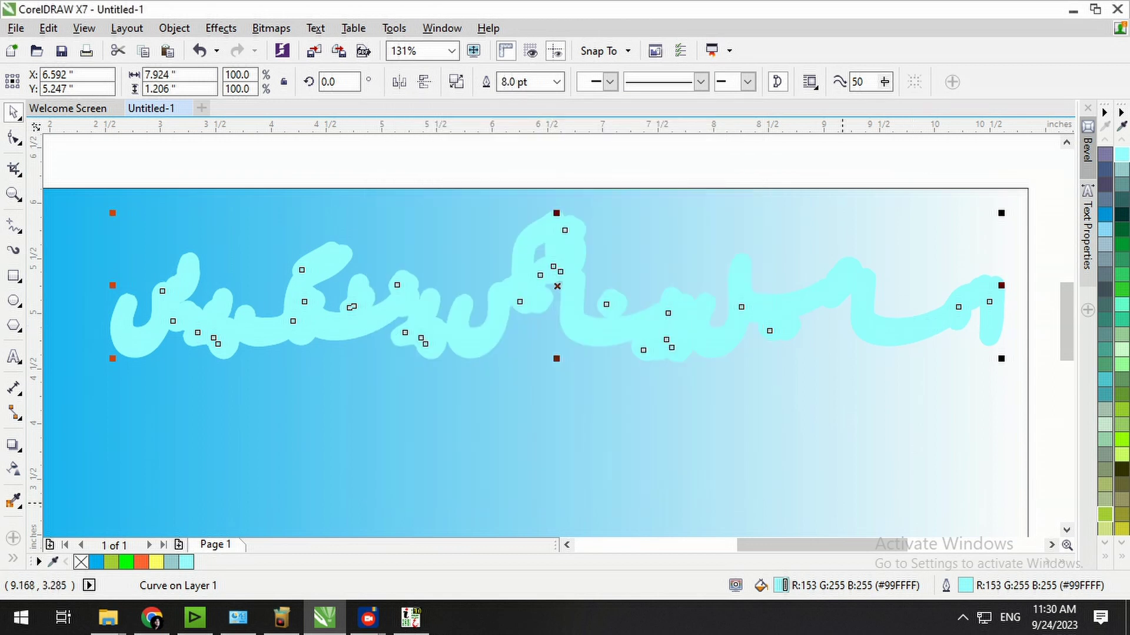
Make the heading copy white in fill and outline and nudge it slightly left.
click(1121, 556)
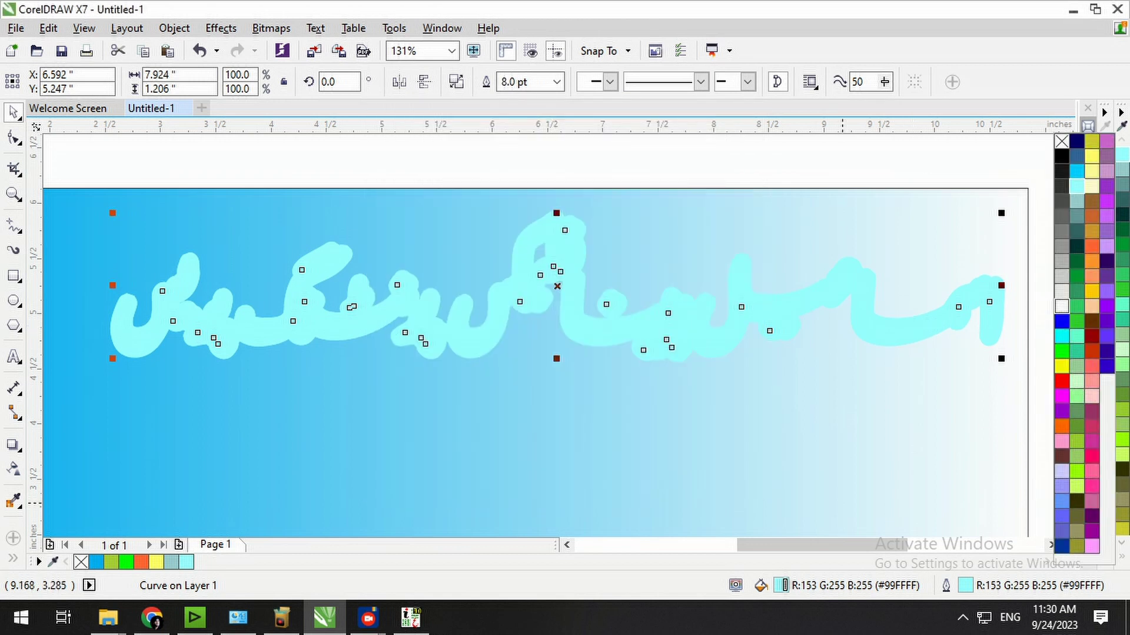
click(1061, 306)
right_click(1061, 305)
key(Left)
key(Left)
key(Left)
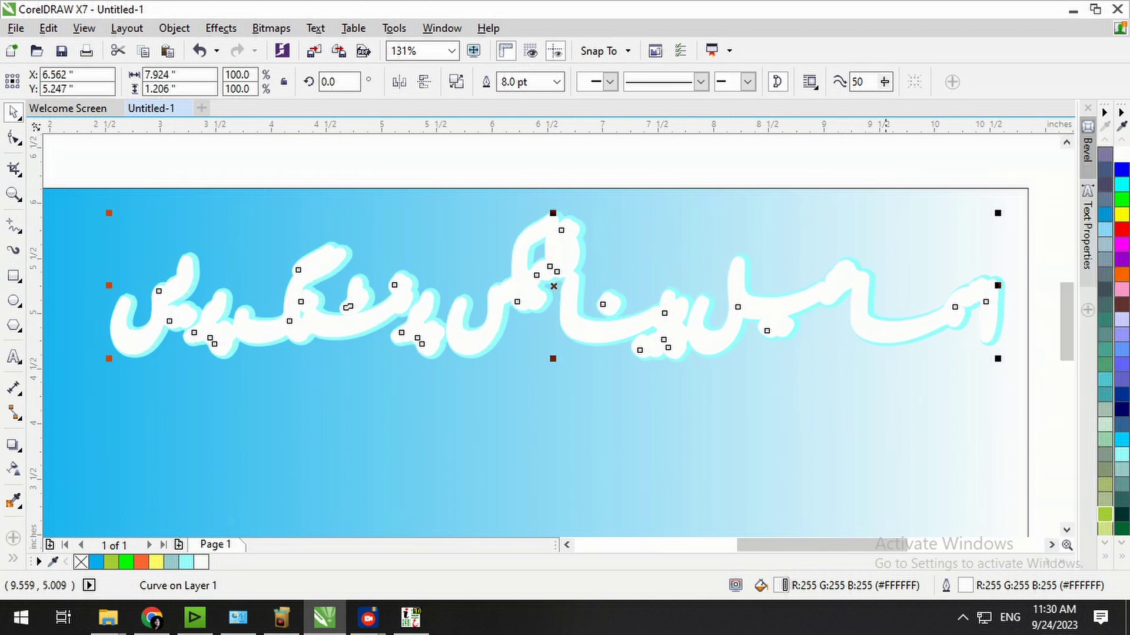
click(887, 327)
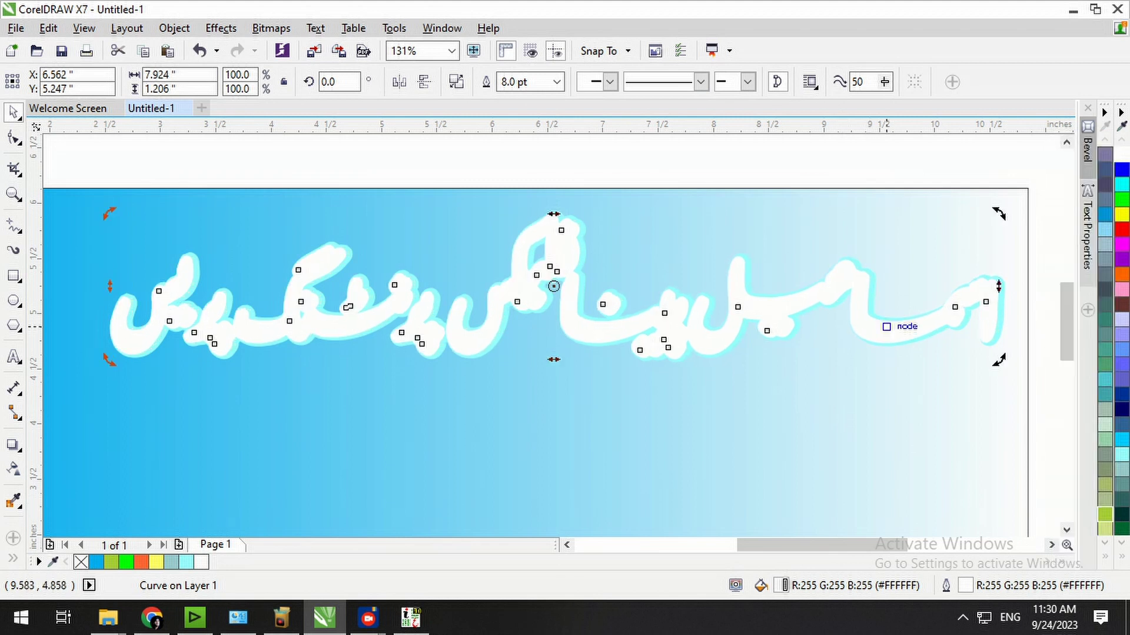
Give the front heading a 2.0 pt outline, red fill and green outline.
key(F12)
click(452, 193)
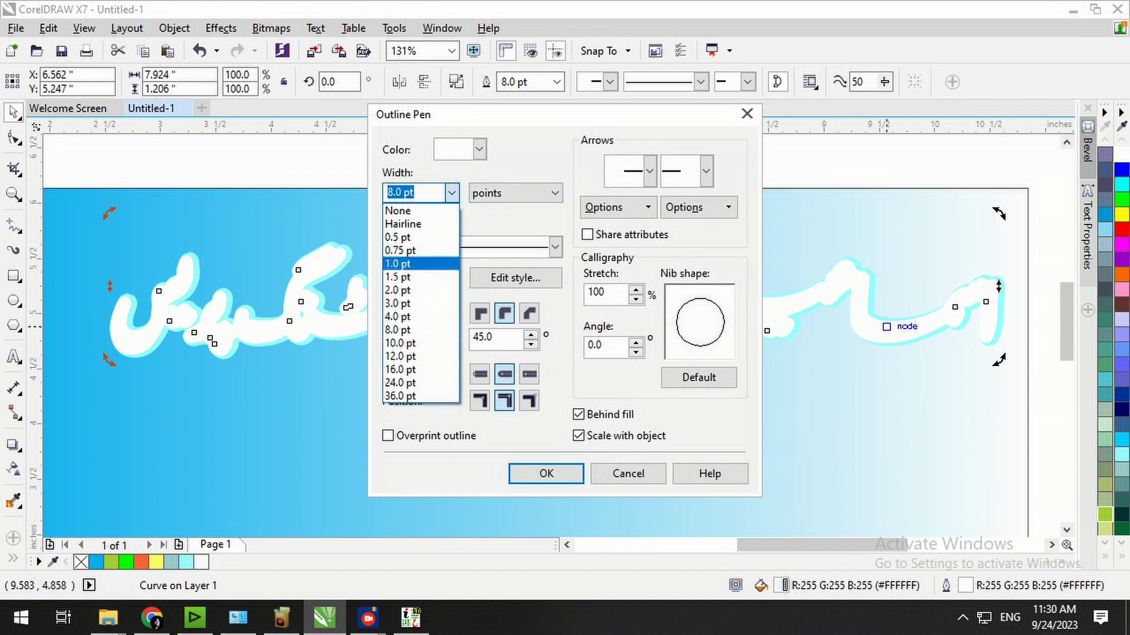
click(421, 290)
click(546, 473)
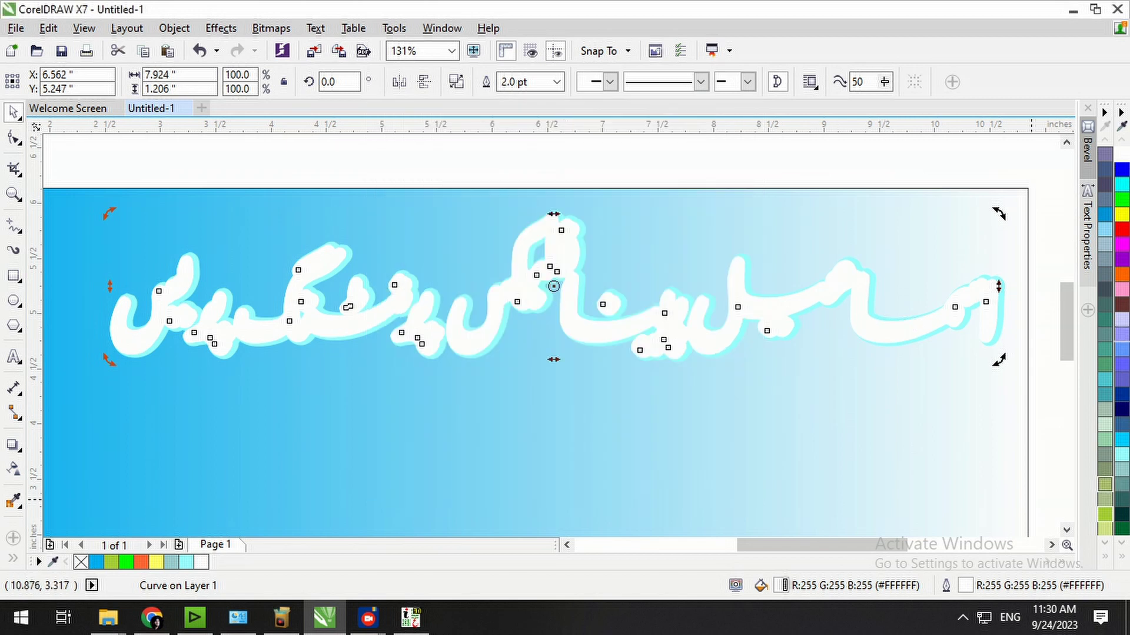
click(1121, 229)
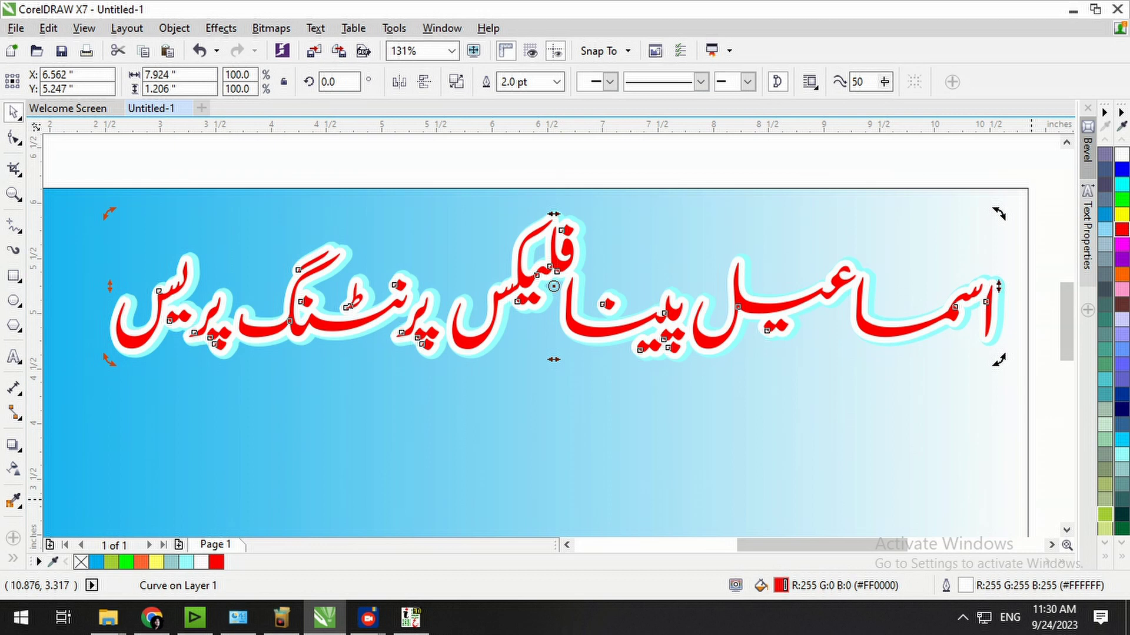
right_click(1121, 214)
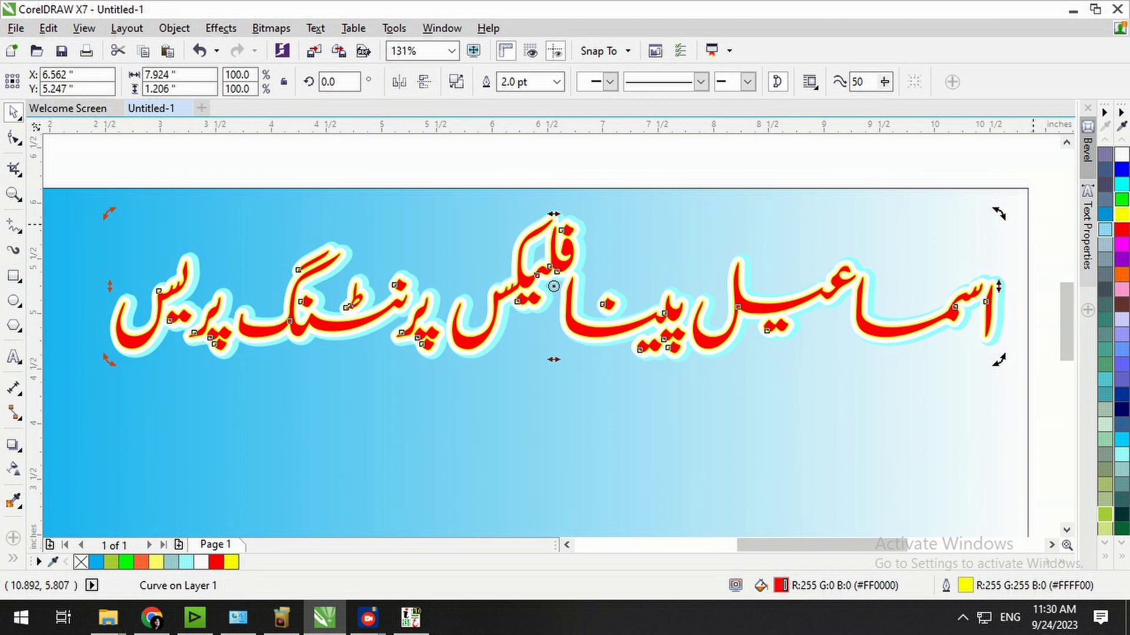
right_click(1121, 199)
Draw a small ellipse near the card's bottom-right corner.
click(702, 157)
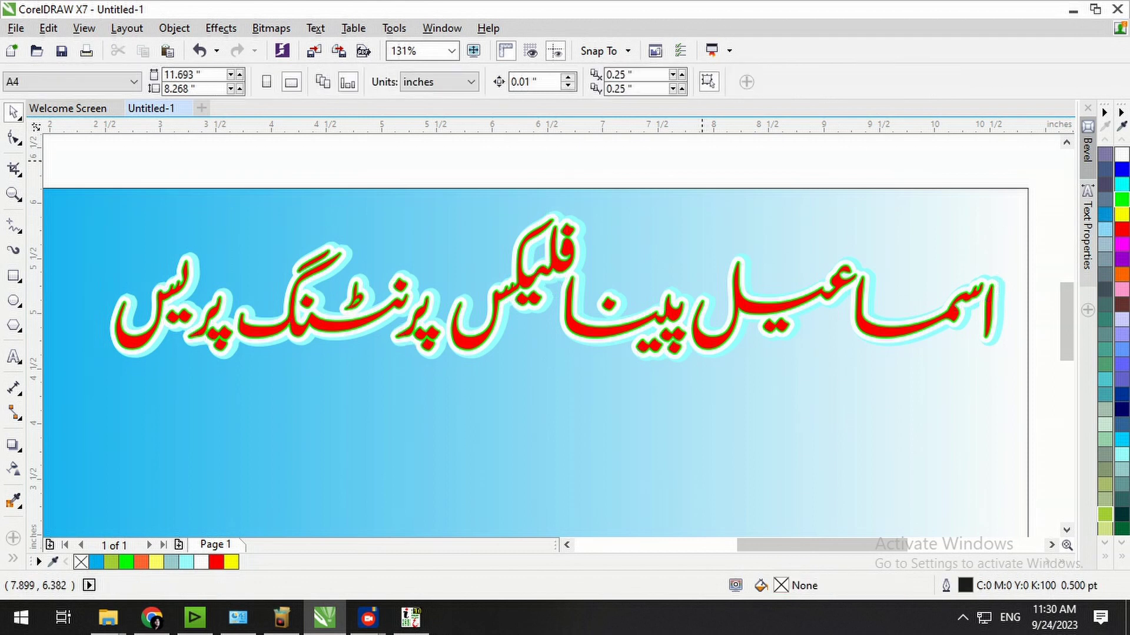
key(shift+F4)
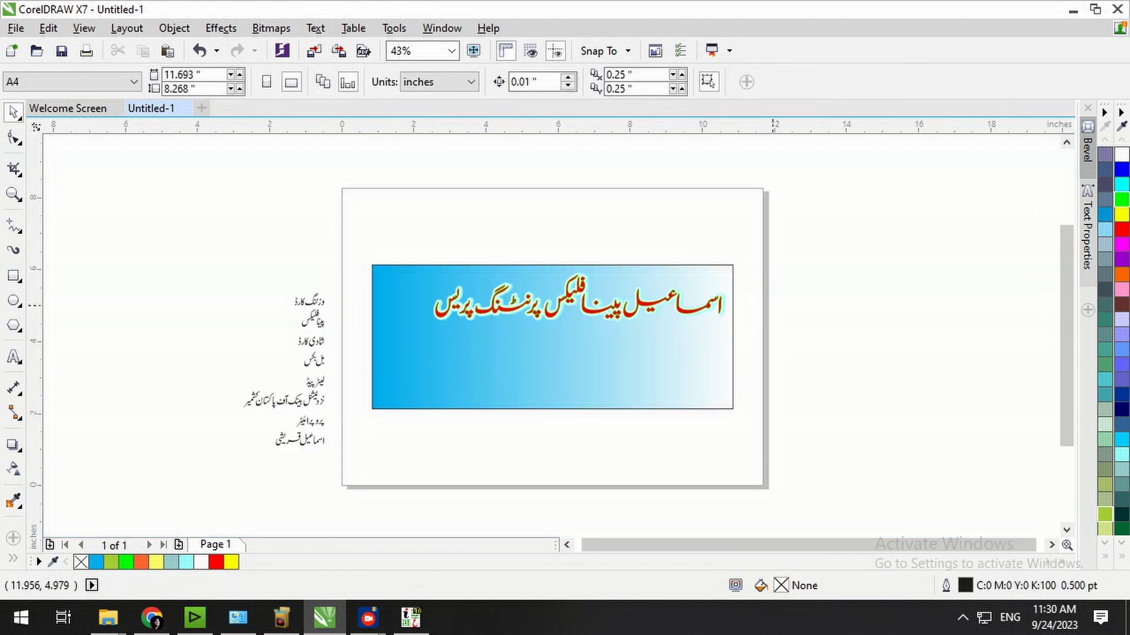
drag(741, 255, 240, 470)
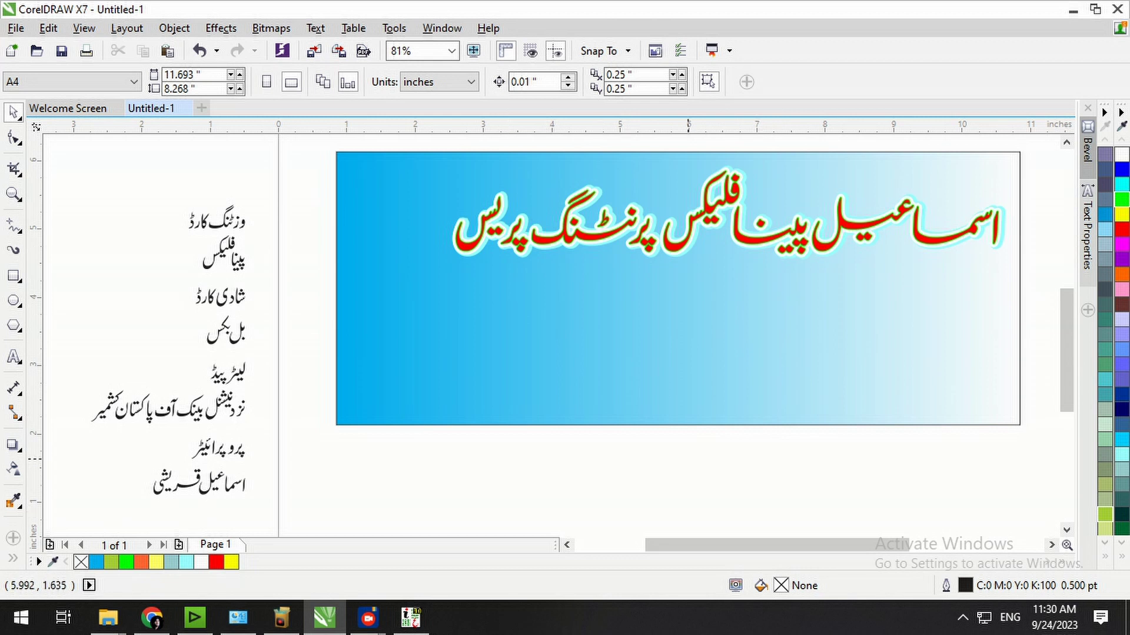
key(F7)
drag(989, 387, 924, 419)
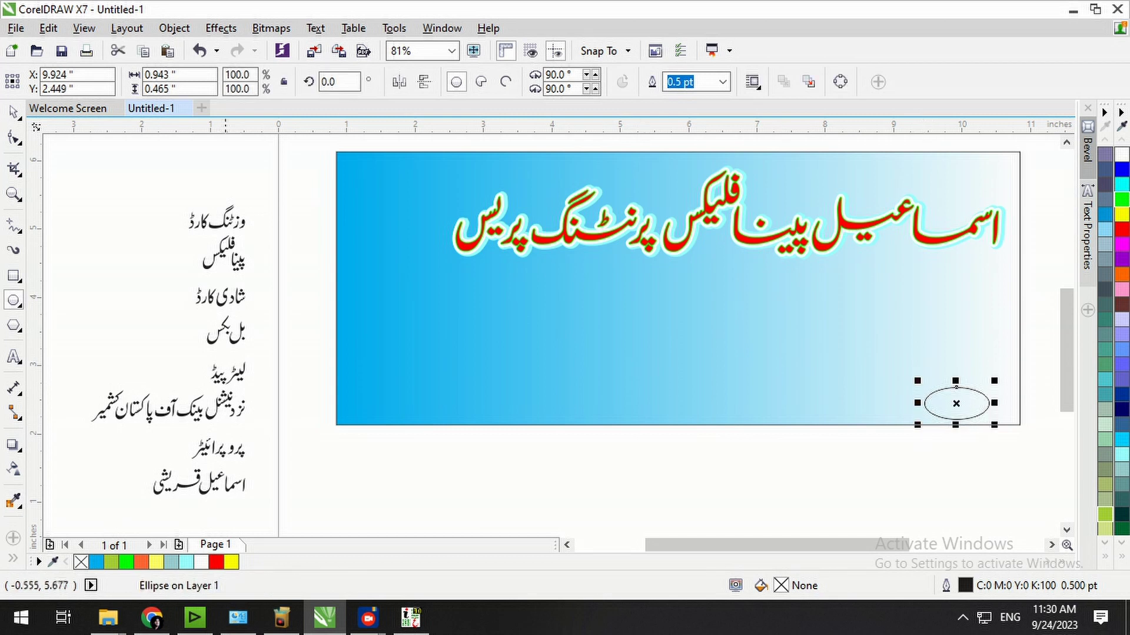
Move the ellipse higher on the banner and enlarge it to about 126%.
click(14, 112)
click(874, 458)
click(965, 409)
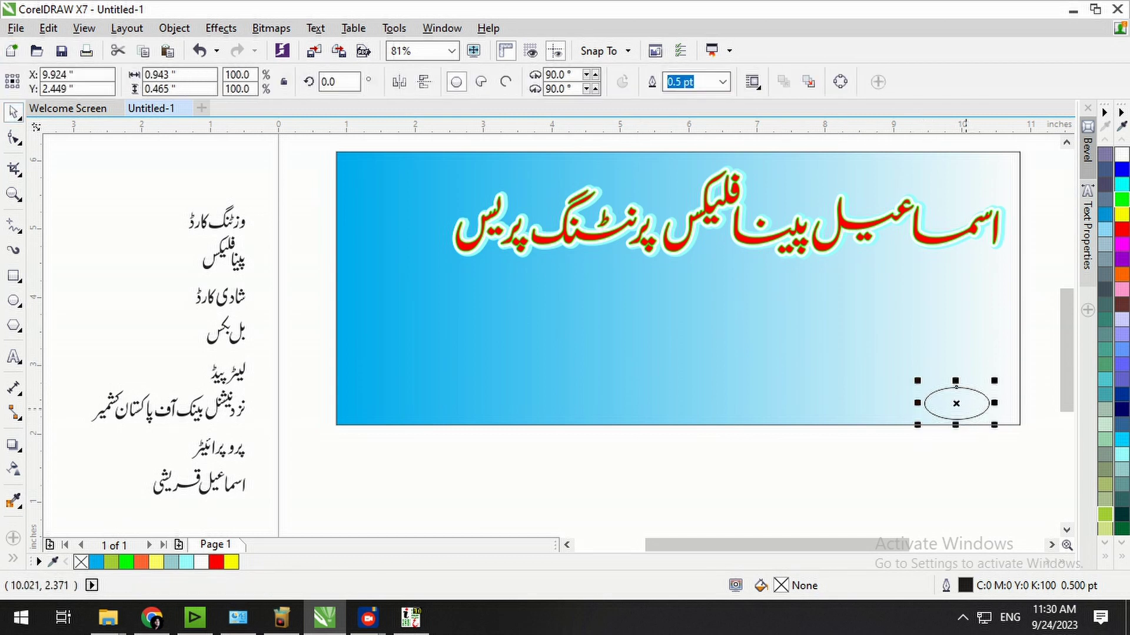
drag(957, 418, 933, 326)
scroll(1042, 316, up, 3)
drag(860, 285, 865, 291)
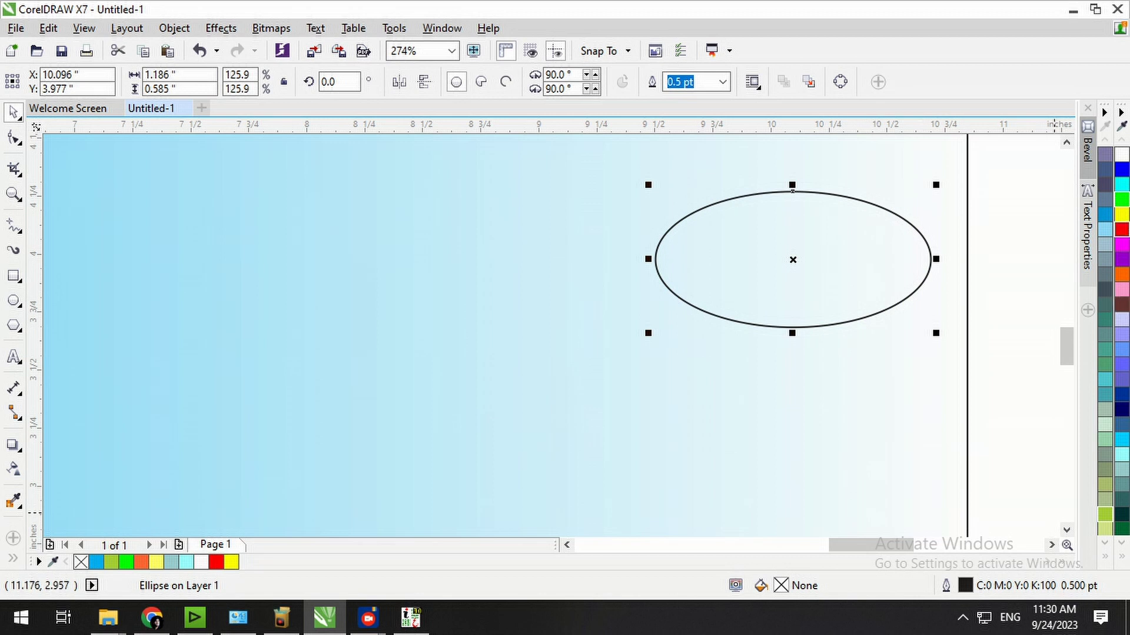
Fill the ellipse red, then turn it into a red-to-yellow-green fountain fill.
click(1121, 229)
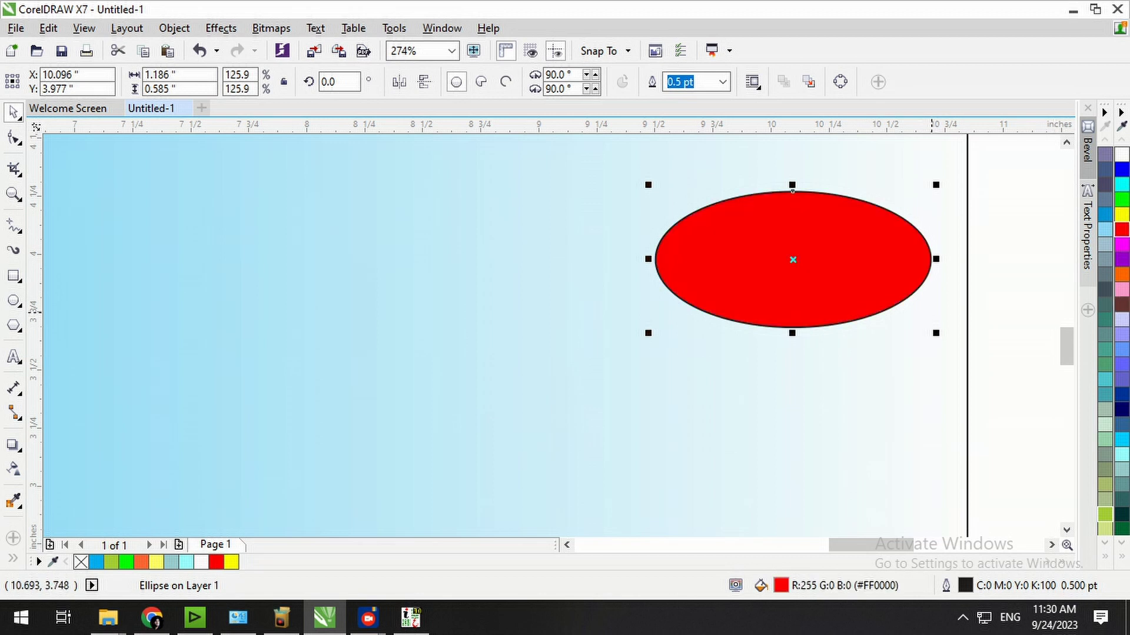
key(shift+F11)
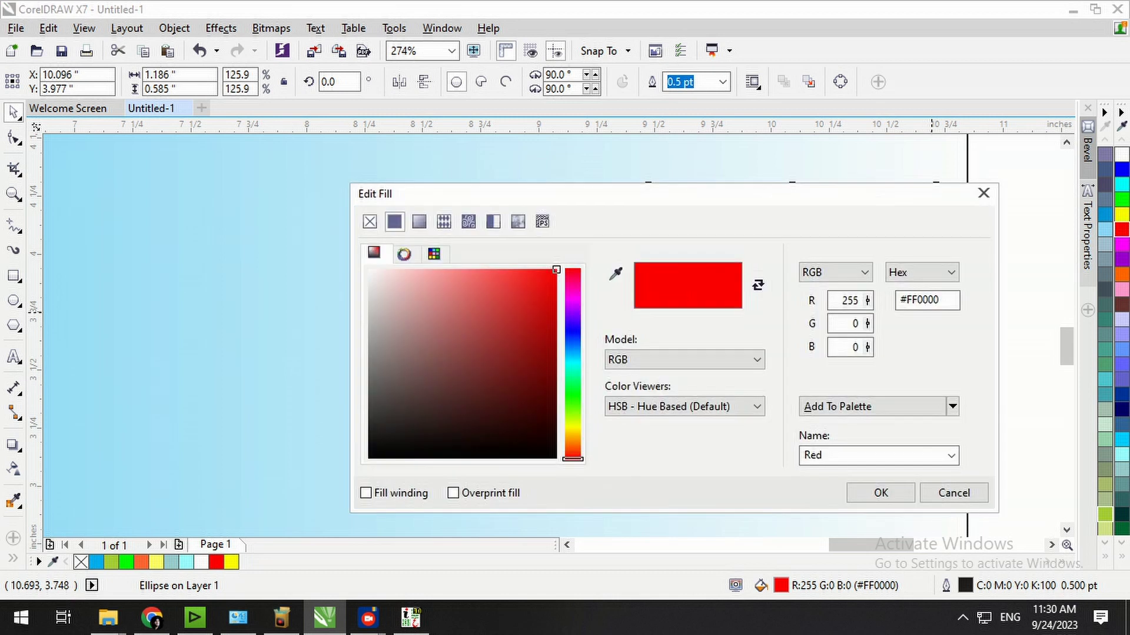
click(419, 222)
click(594, 400)
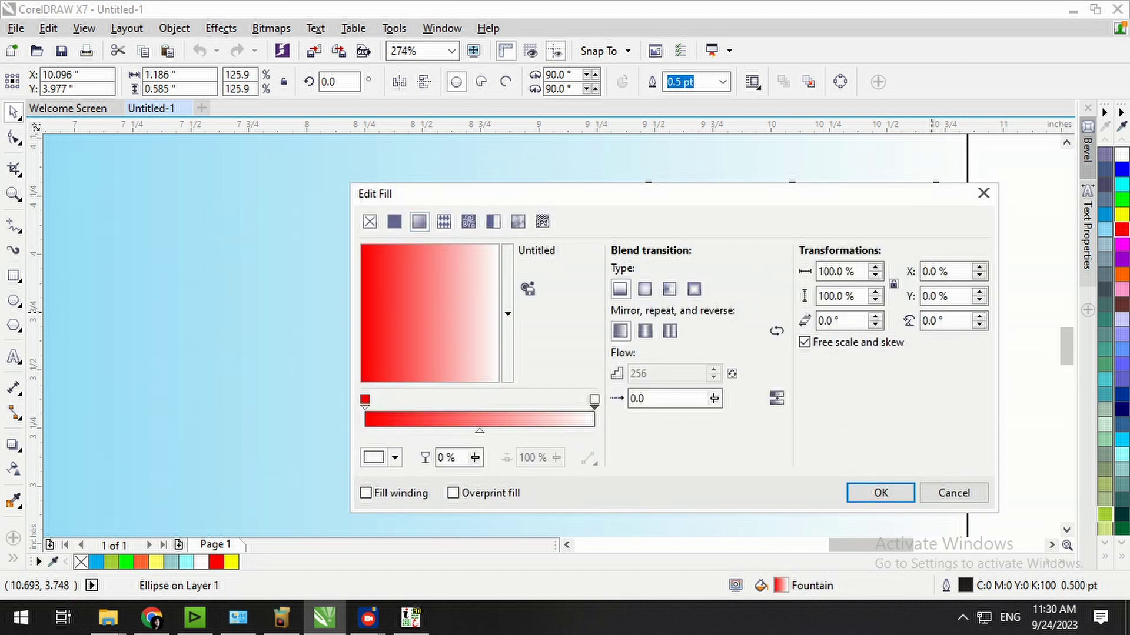
drag(630, 200, 349, 121)
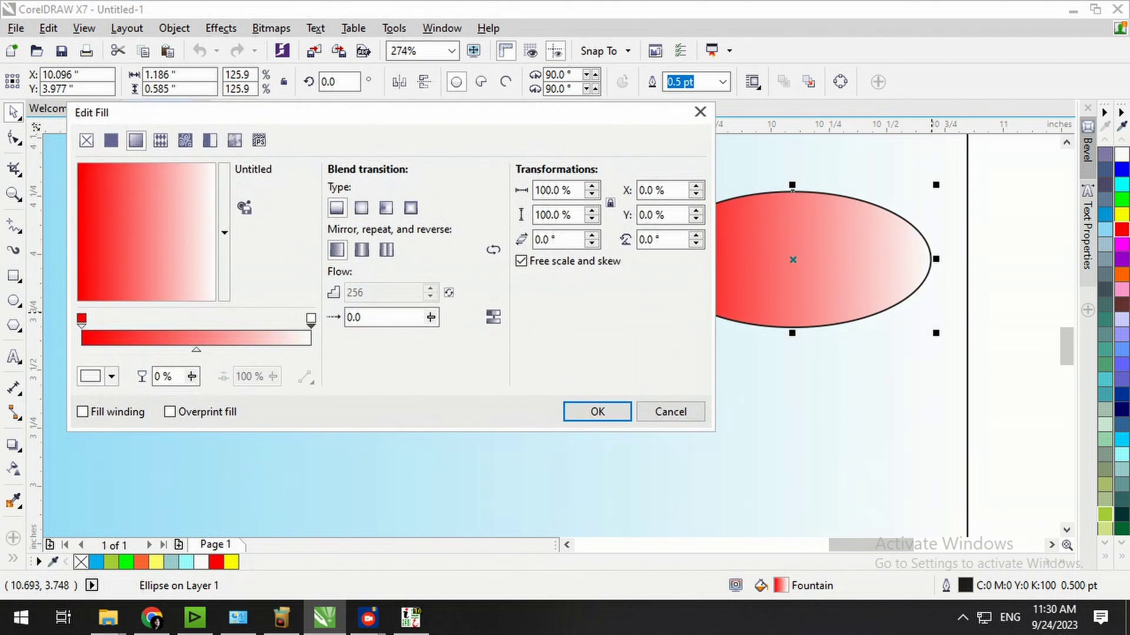
click(111, 377)
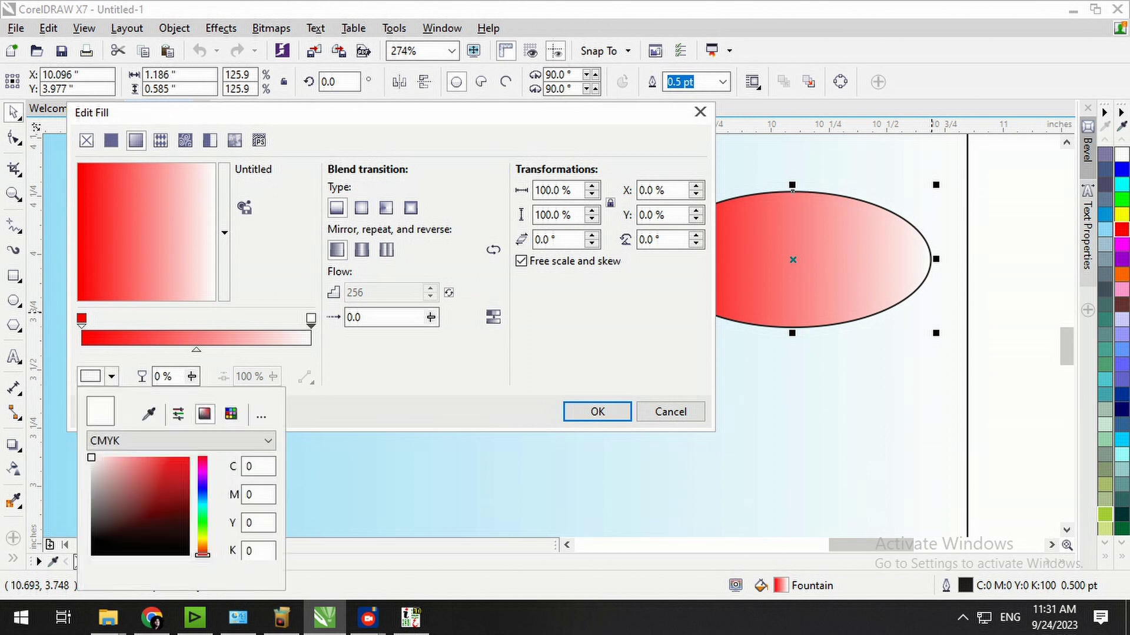
click(202, 536)
click(175, 457)
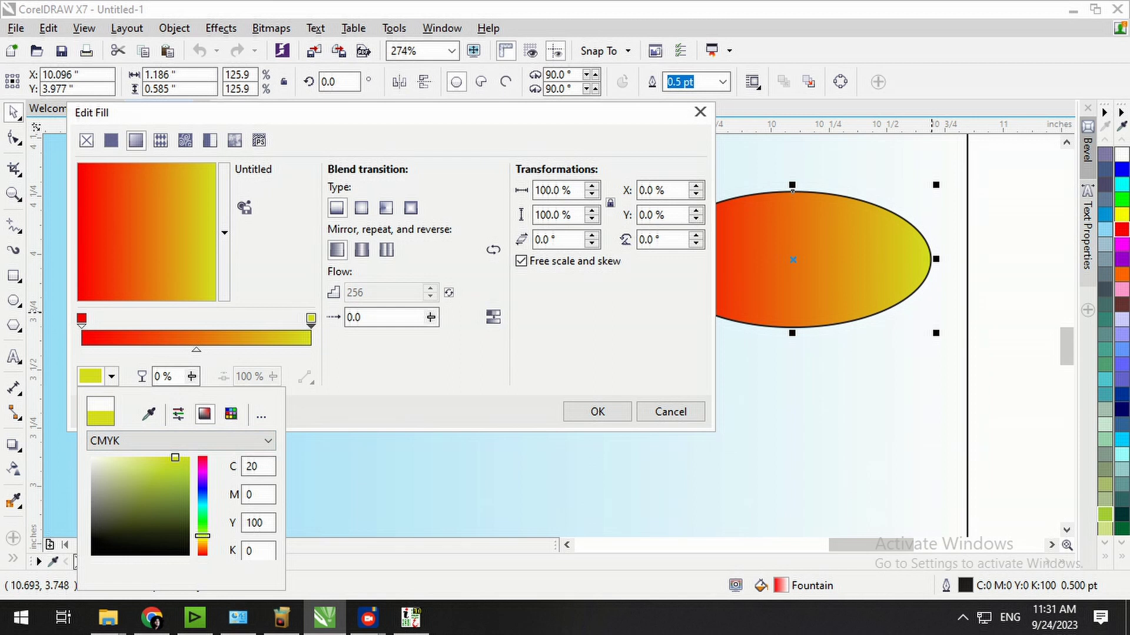
click(361, 208)
After trying conical and rectangular types, apply an elliptical gradient to the ellipse.
click(385, 208)
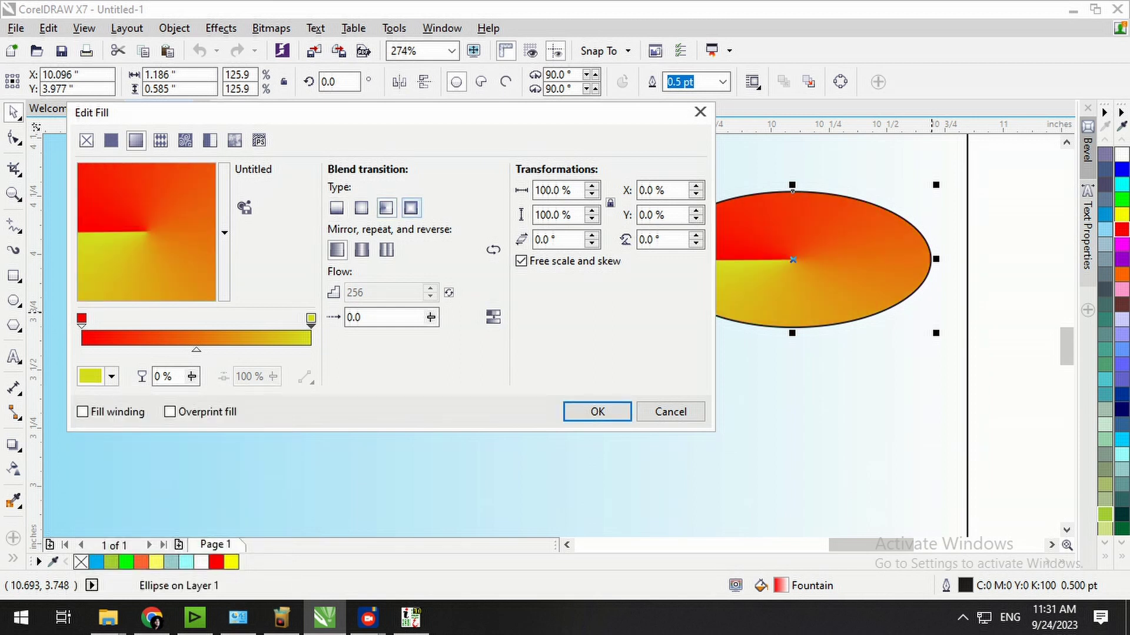
click(411, 208)
click(362, 207)
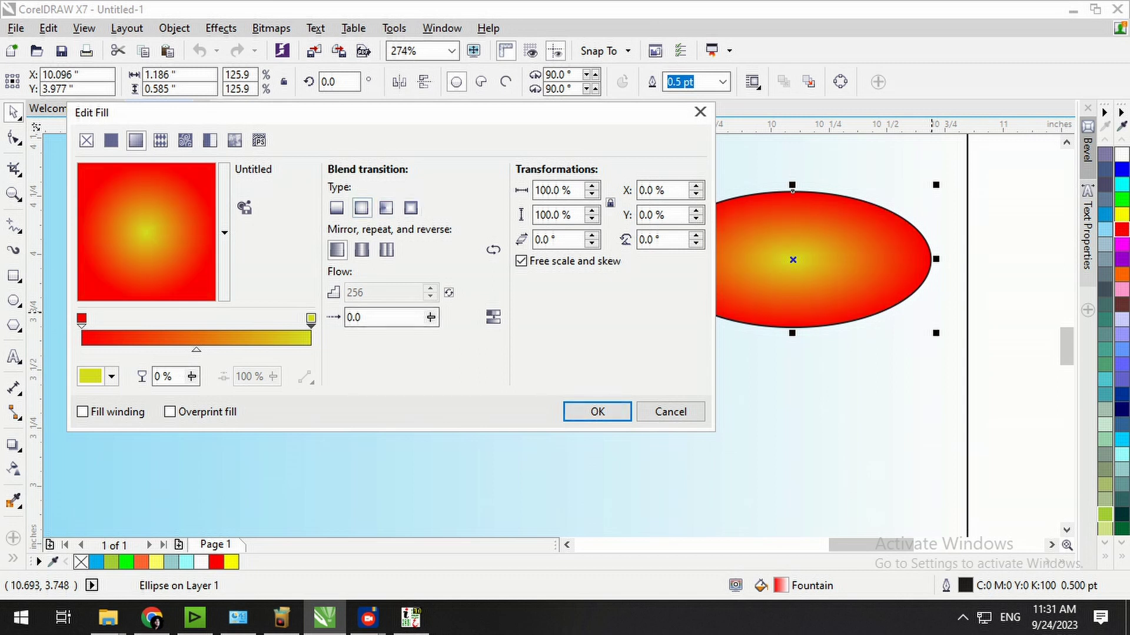
click(597, 411)
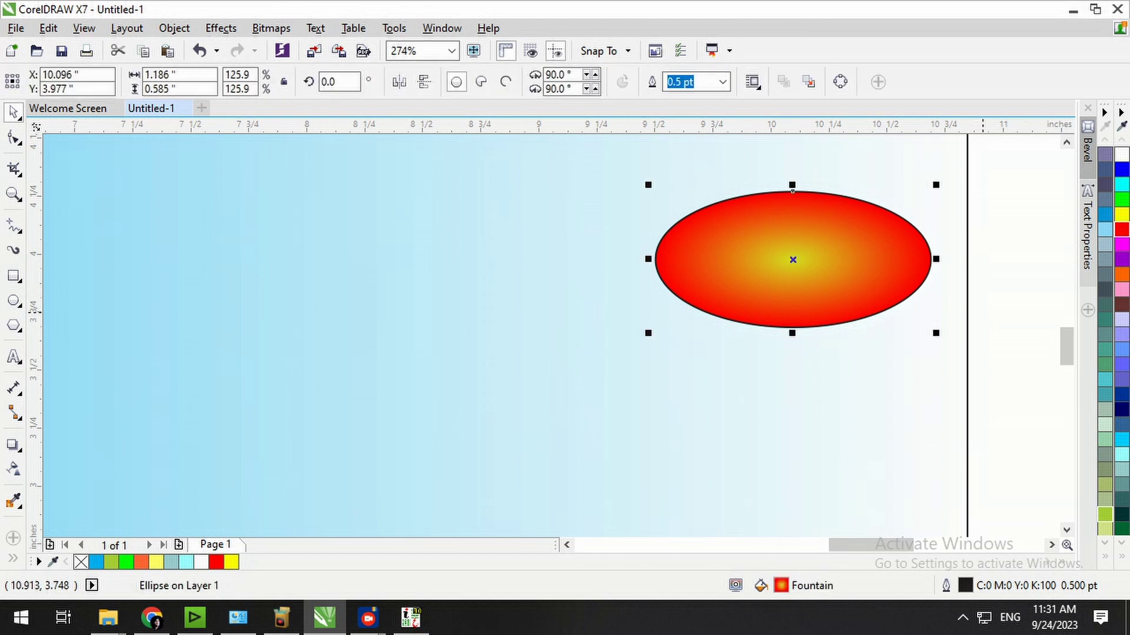
key(F12)
Give the gradient ellipse a 2.0 pt white outline.
click(451, 193)
click(412, 290)
click(546, 474)
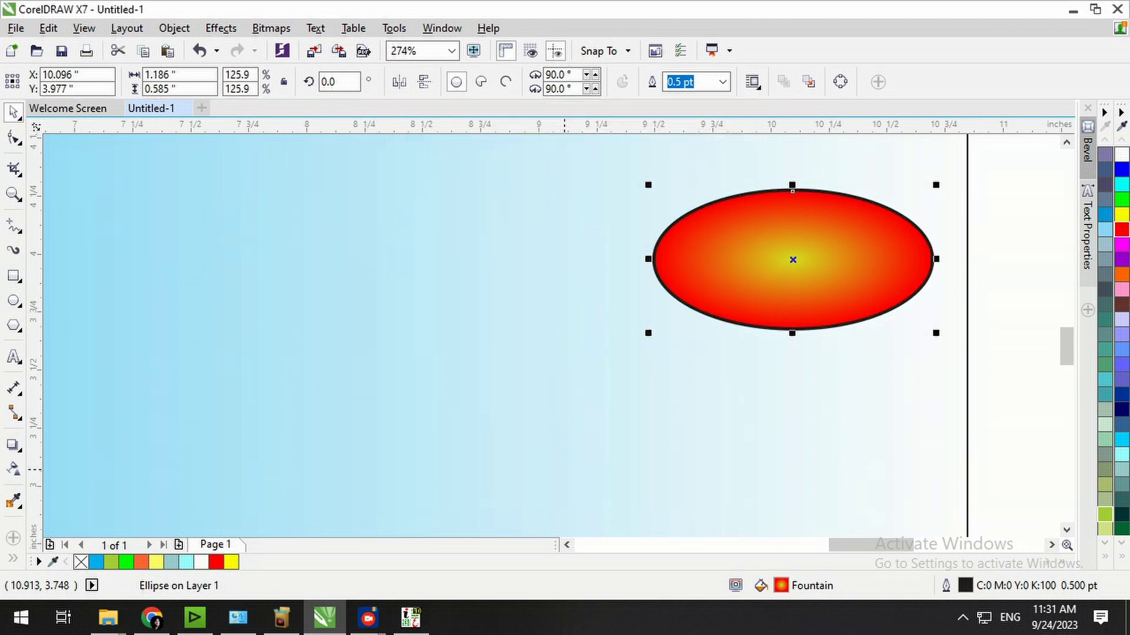
right_click(1121, 214)
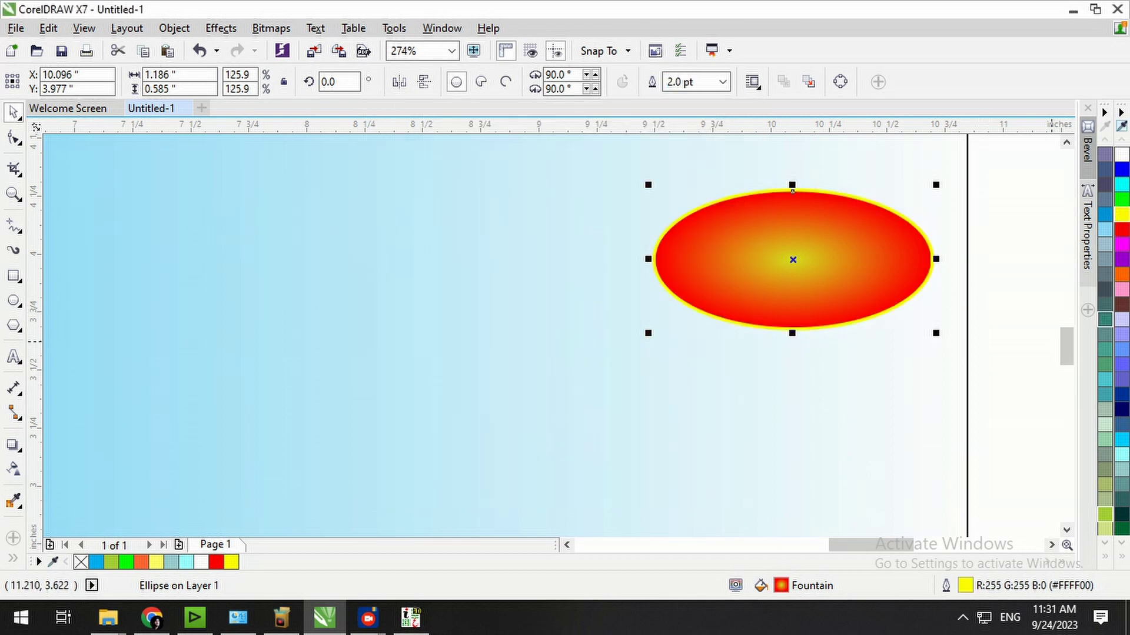
right_click(1121, 154)
click(1004, 283)
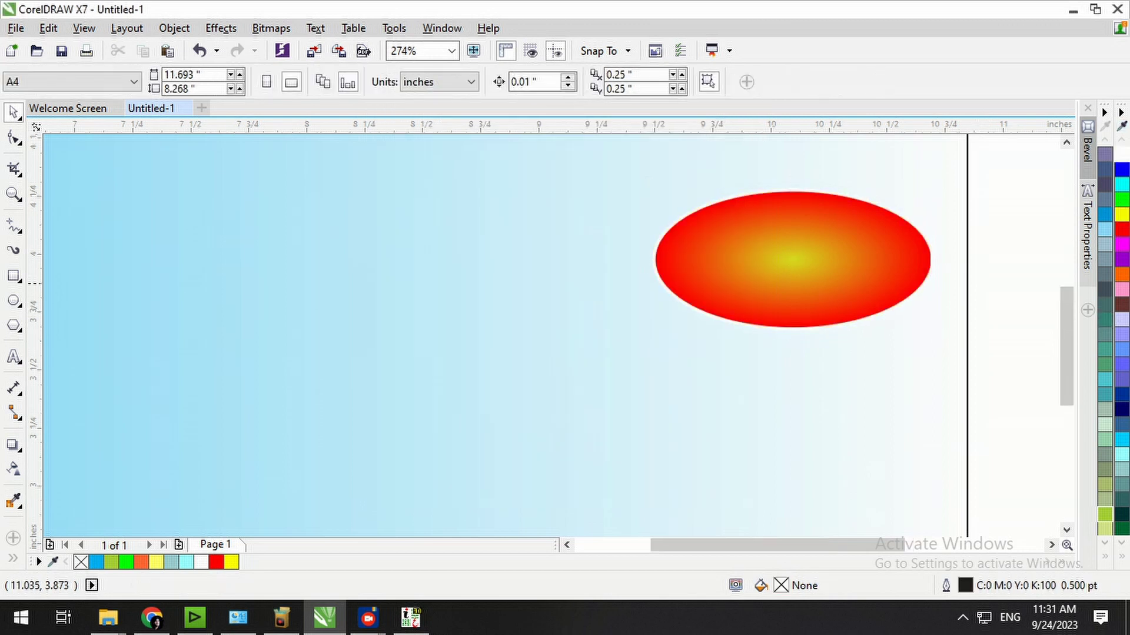
key(F4)
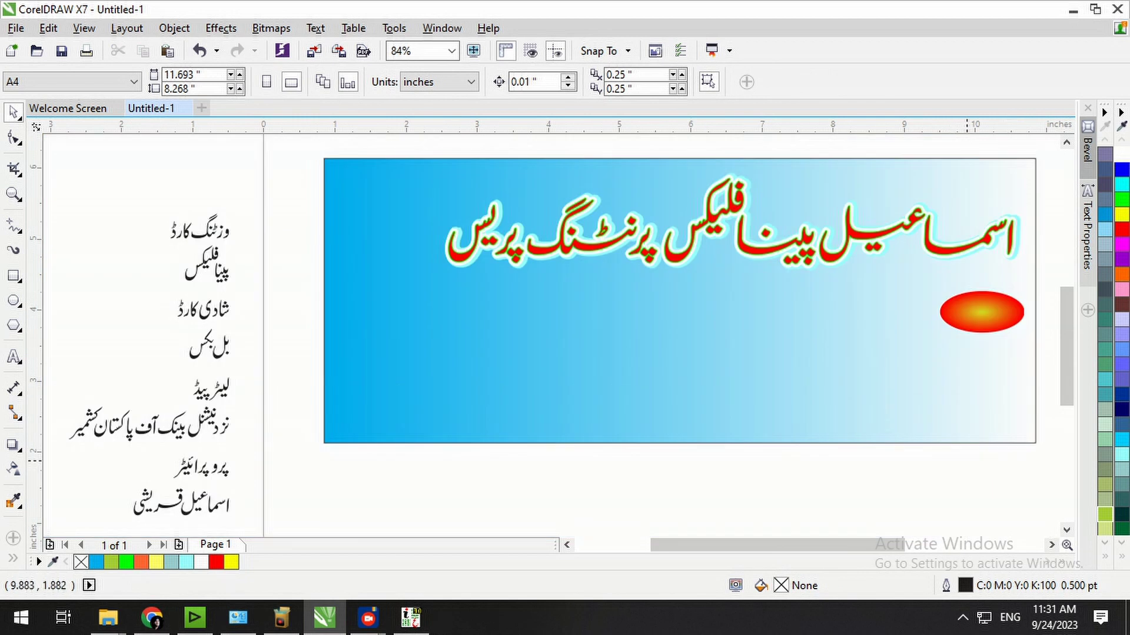
key(ctrl+s)
click(1068, 572)
Copy the ellipse to its left and repeat the copy to build a row of ellipses.
click(984, 323)
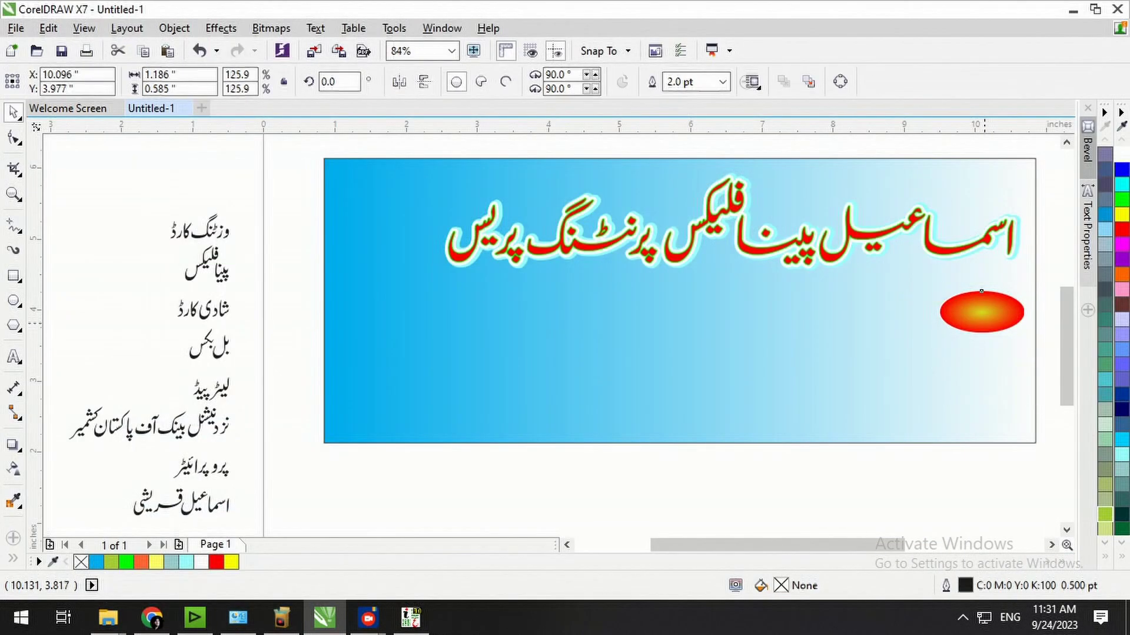
drag(985, 323, 901, 323)
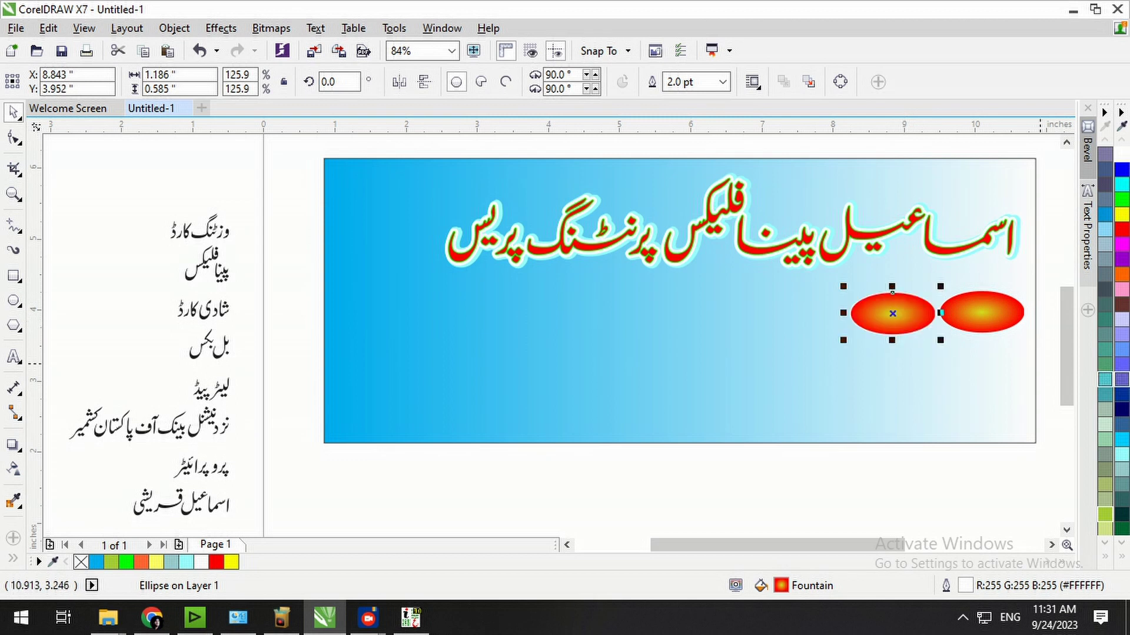
key(ctrl+r)
key(ctrl+r)
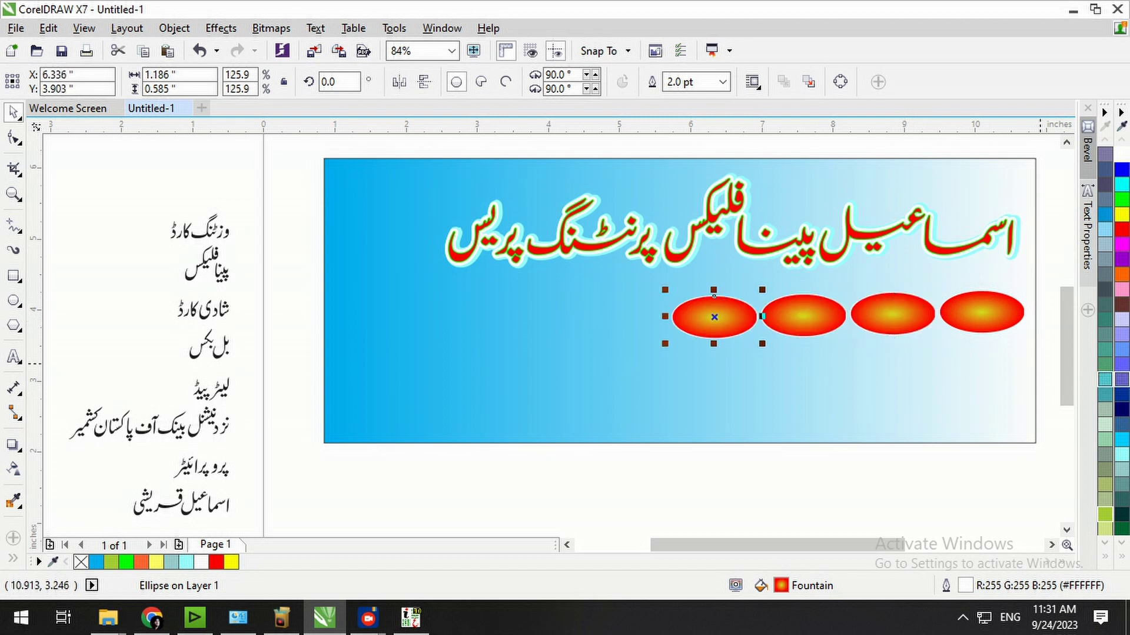
key(ctrl+r)
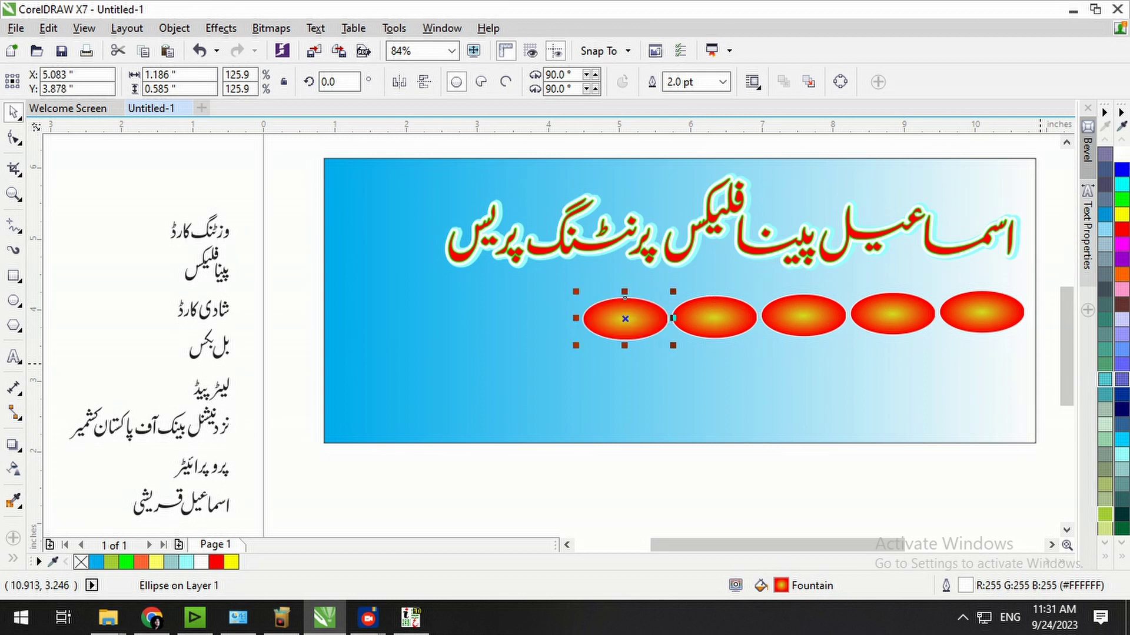
Align the five ellipses in one row, group them, and centre the group under the red heading.
shift+click(715, 323)
shift+click(779, 327)
shift+click(912, 319)
shift+click(982, 314)
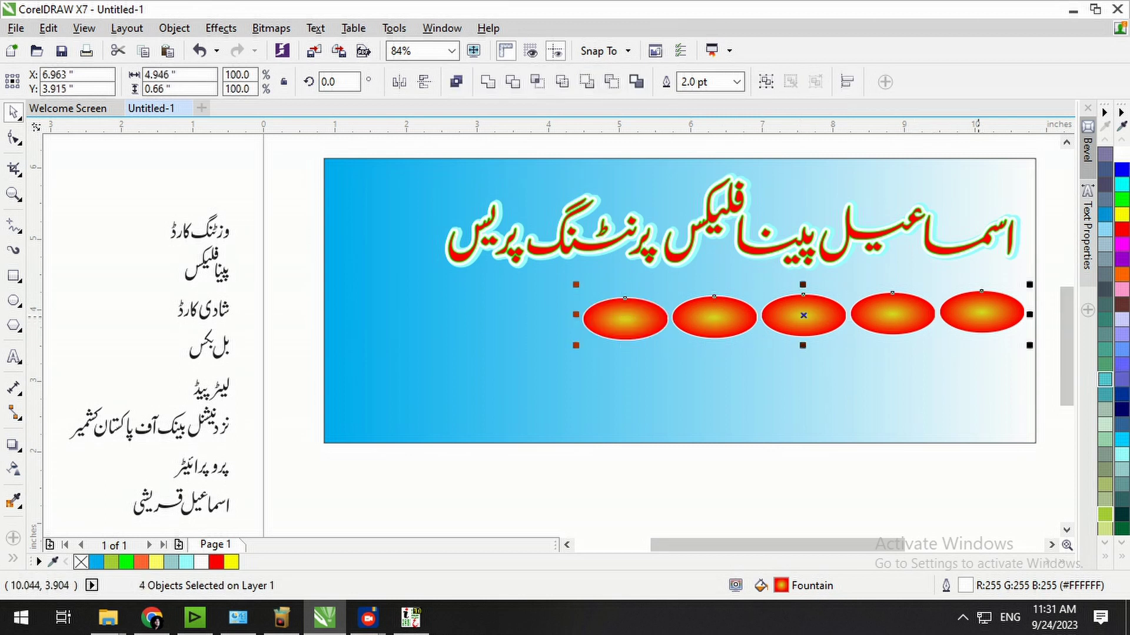
key(e)
key(ctrl+g)
shift+click(869, 240)
key(c)
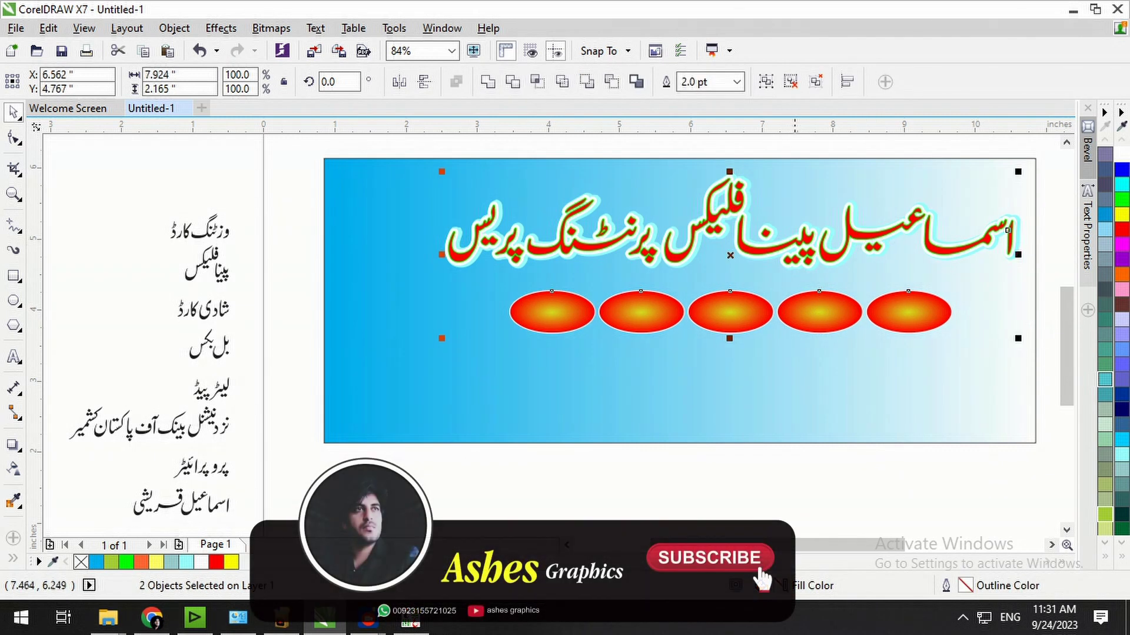
key(Escape)
click(745, 312)
Move the upper Urdu service lines onto the banner.
key(ctrl+u)
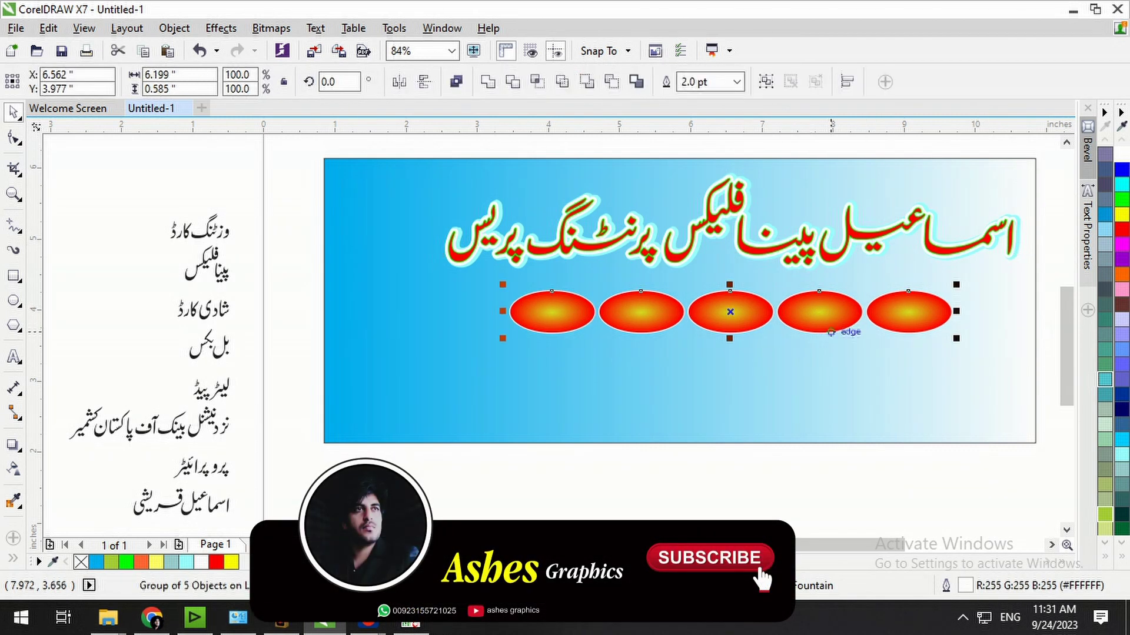
key(Escape)
drag(126, 191, 259, 405)
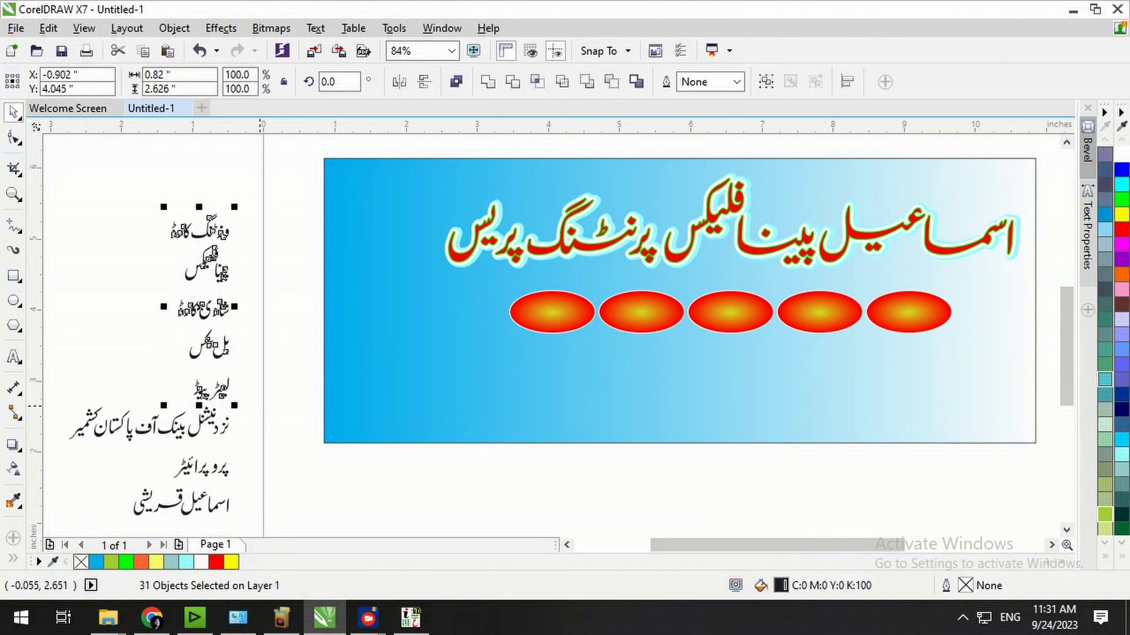
drag(213, 272, 670, 433)
click(787, 497)
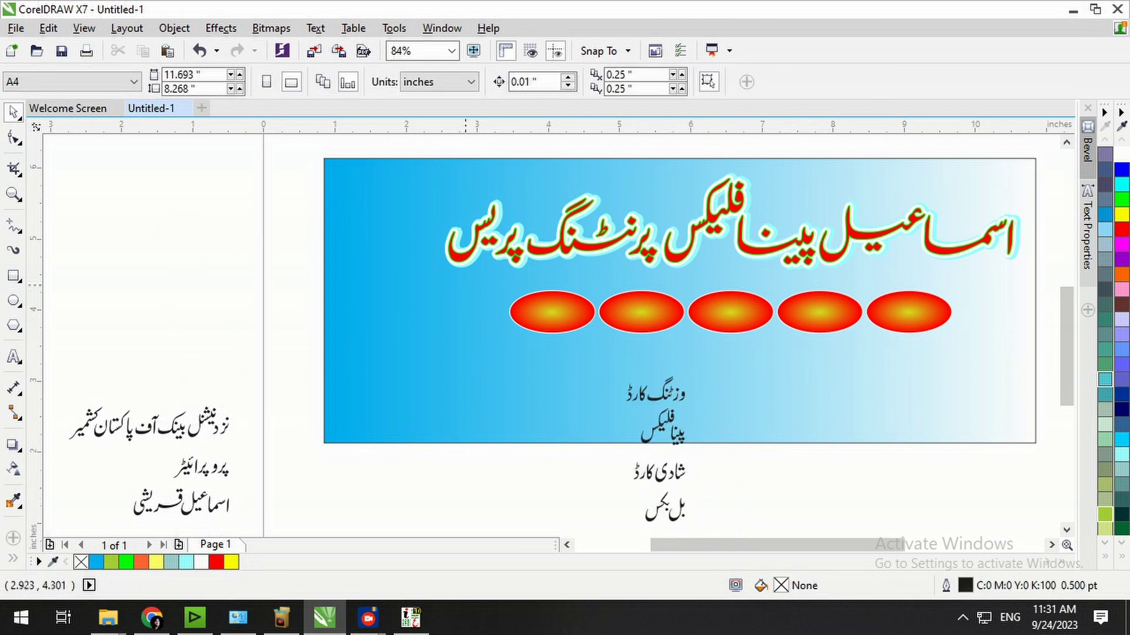
scroll(954, 421, up, 2)
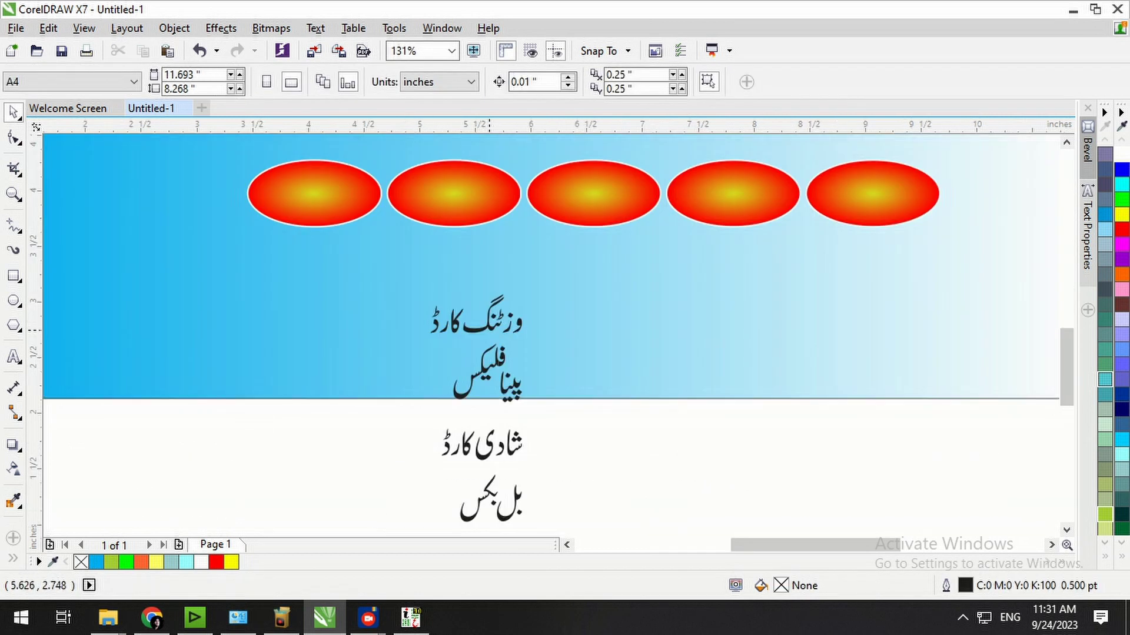
click(497, 322)
click(586, 463)
scroll(363, 441, down, 5)
Place the Urdu service lines at the banner's right edge and scale them to about 77%.
drag(416, 499, 767, 263)
drag(514, 419, 518, 329)
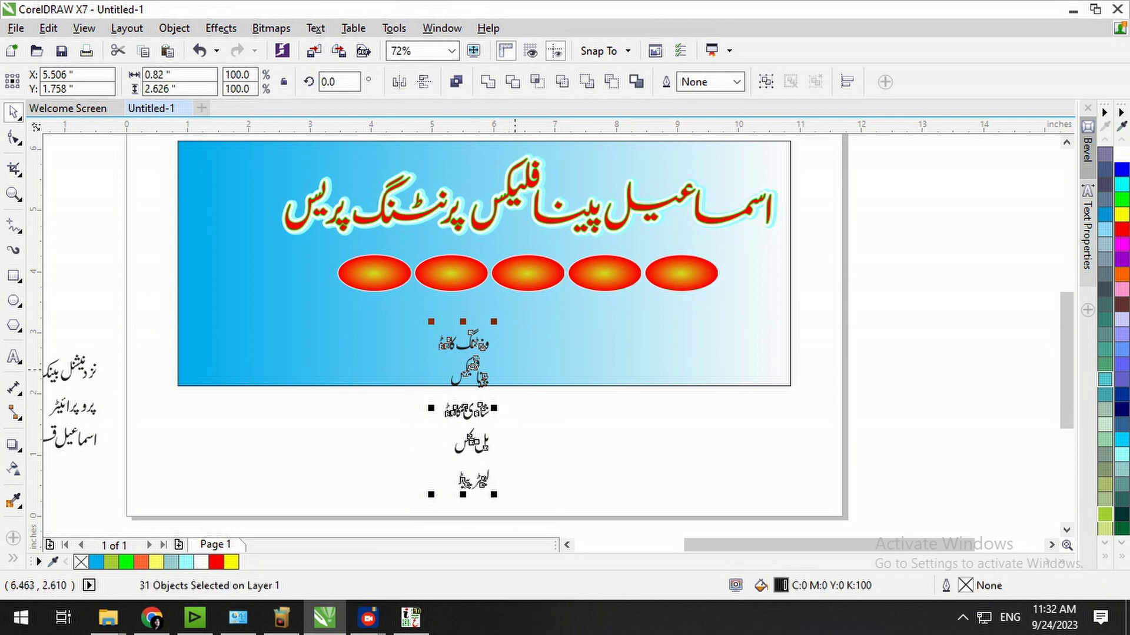
drag(451, 412, 822, 342)
click(910, 304)
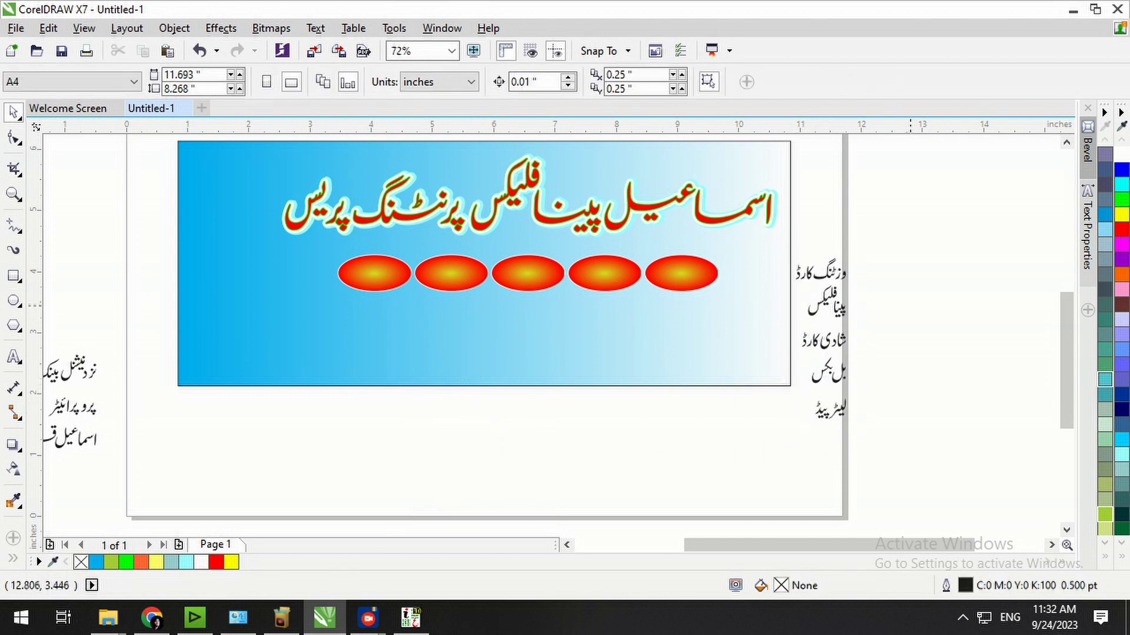
drag(341, 244, 869, 448)
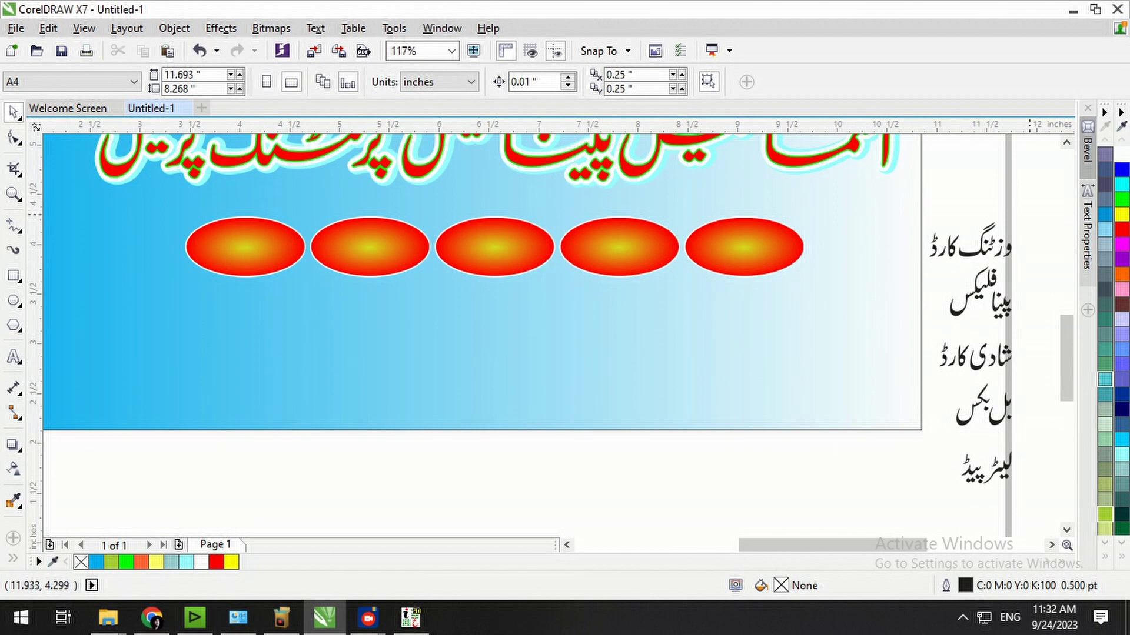
drag(1004, 259, 913, 506)
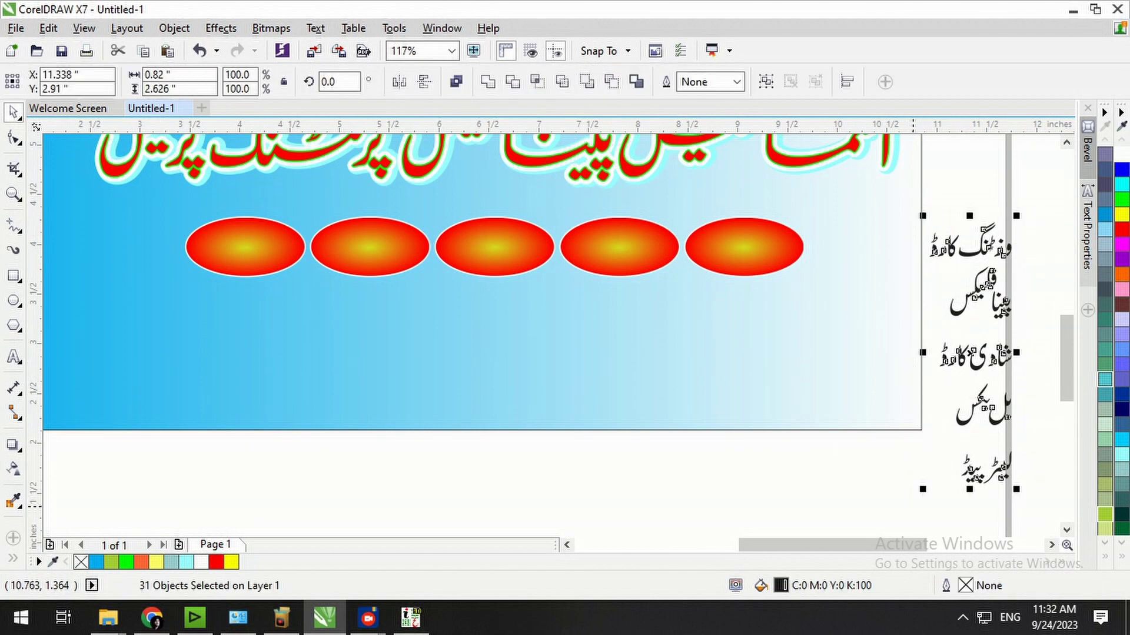
drag(1017, 490, 1002, 480)
Group the top Urdu label and centre it on the rightmost ellipse.
click(1039, 297)
drag(1034, 233, 917, 284)
key(ctrl+g)
shift+click(772, 256)
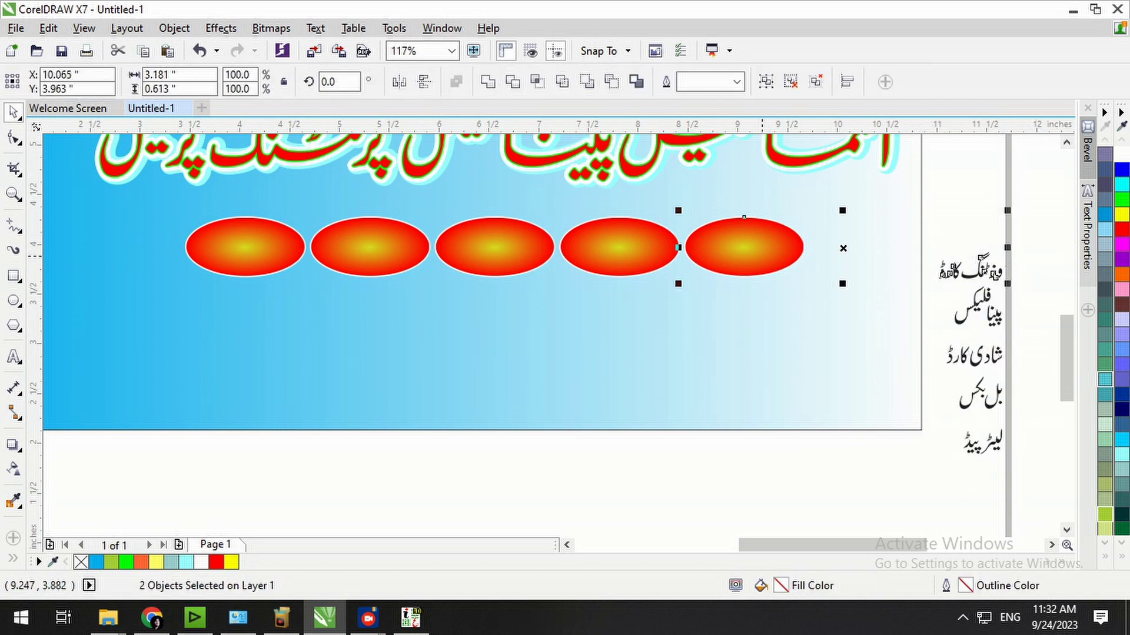
key(c)
key(e)
click(886, 223)
Group the پینا فلیکس label and centre it on the fourth ellipse.
drag(1018, 269, 934, 335)
key(ctrl+g)
shift+click(619, 253)
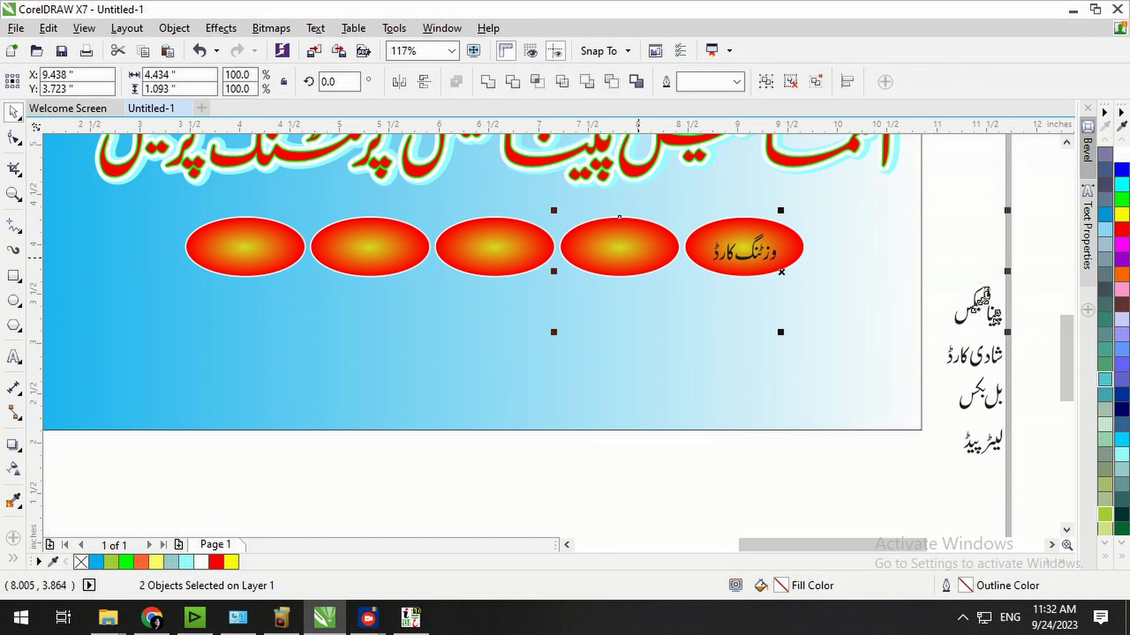
key(c)
key(e)
click(906, 318)
Group the شادی کارڈ label and centre it on the third ellipse.
drag(1013, 376, 928, 314)
key(ctrl+g)
shift+click(512, 268)
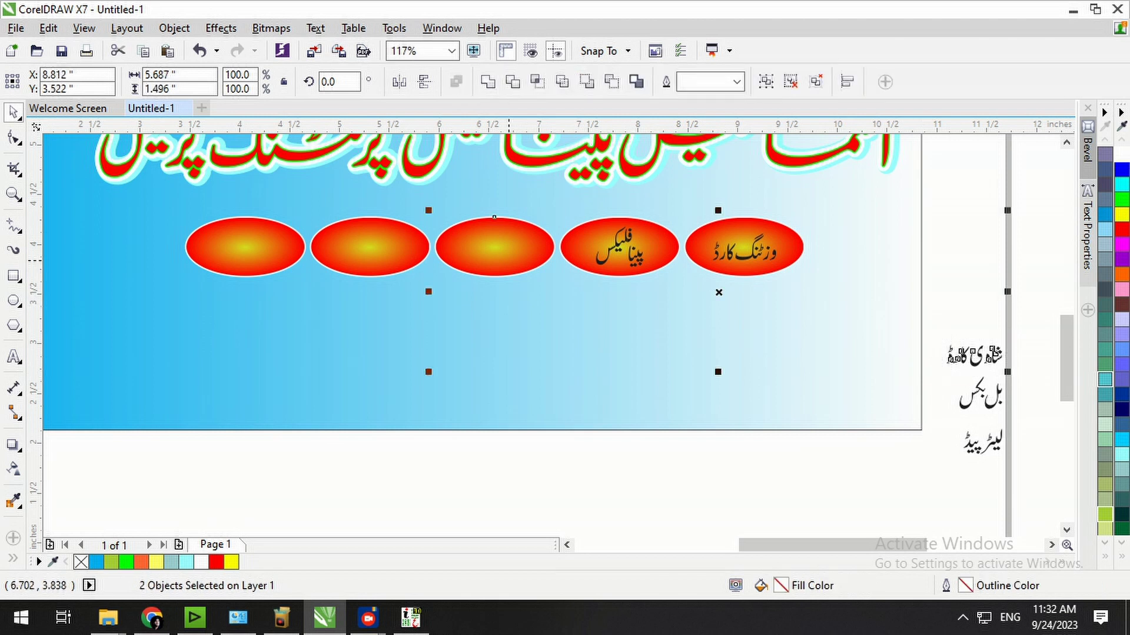
key(c)
key(e)
click(912, 353)
Group the بل بکس label and centre it on the second ellipse.
drag(945, 353, 1022, 418)
key(ctrl+g)
shift+click(389, 249)
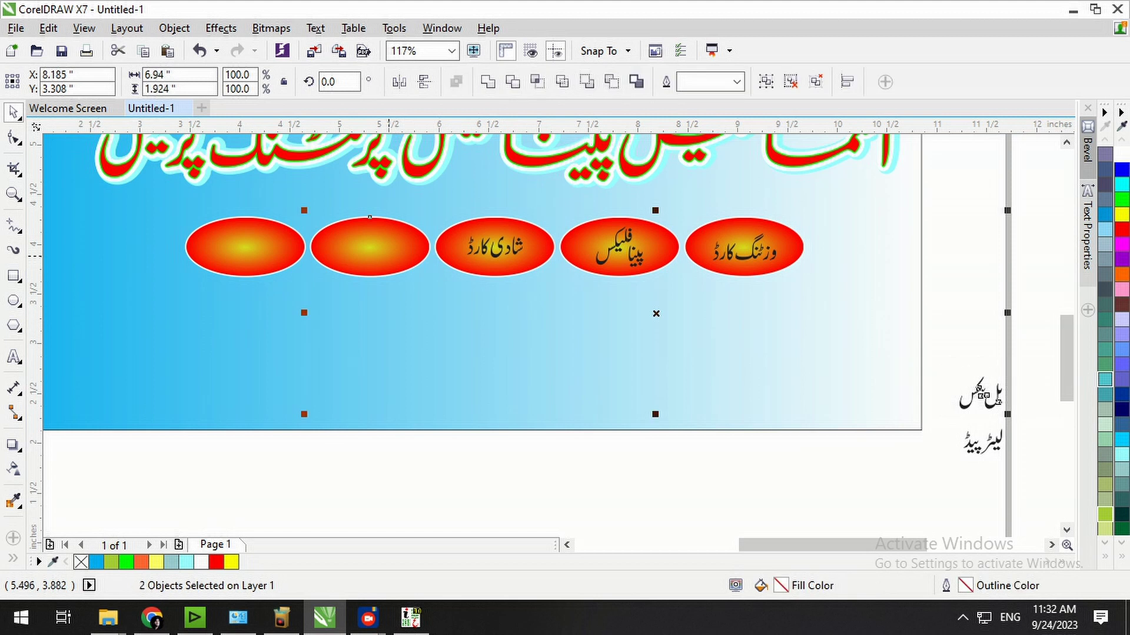
key(c)
key(e)
click(542, 436)
Group the لیٹر پیڈ label and centre it on the first ellipse.
drag(1042, 400, 950, 476)
key(ctrl+g)
shift+click(254, 254)
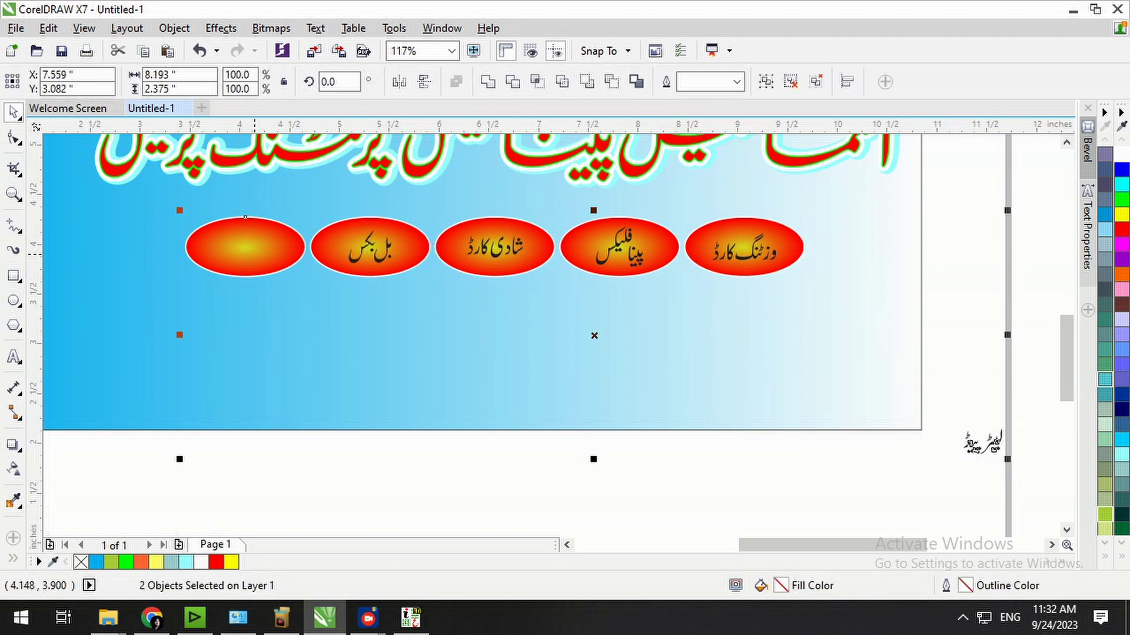
key(c)
key(e)
click(708, 441)
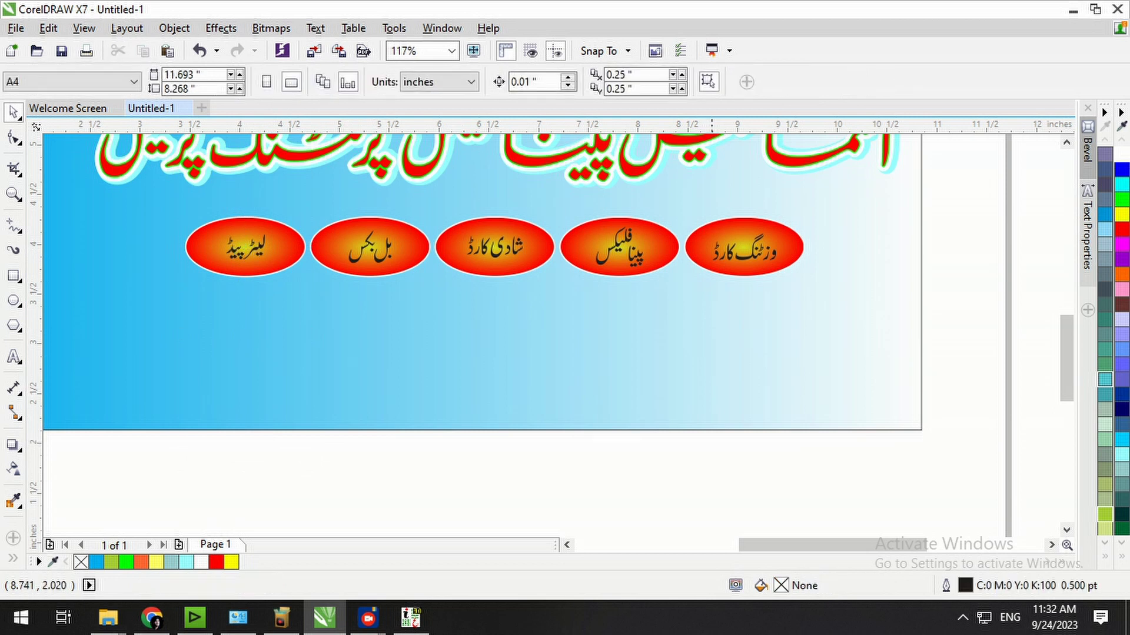
Give all five ellipse labels a 3.0 pt outline with rounded corners and line ends.
scroll(711, 441, down, 2)
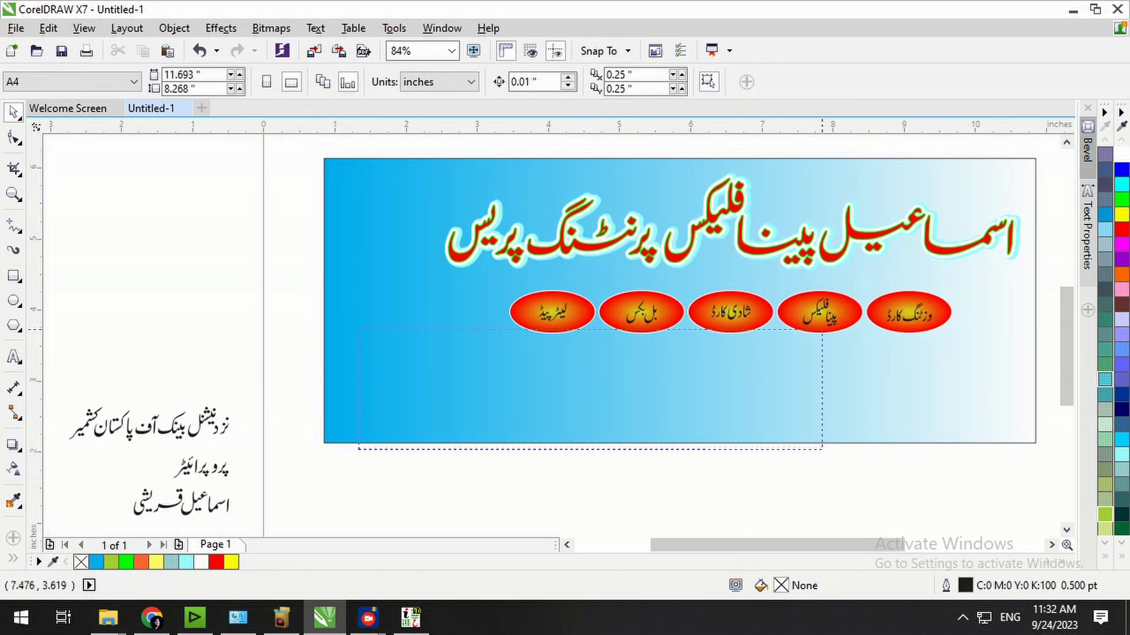
scroll(857, 363, up, 3)
click(946, 293)
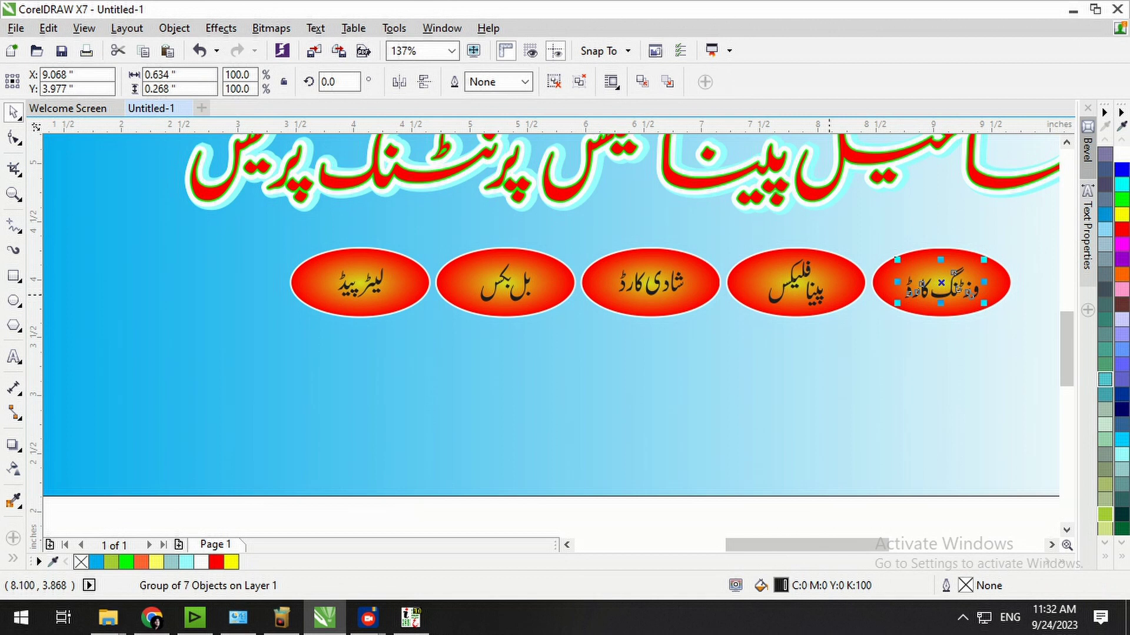
shift+click(827, 293)
shift+click(675, 290)
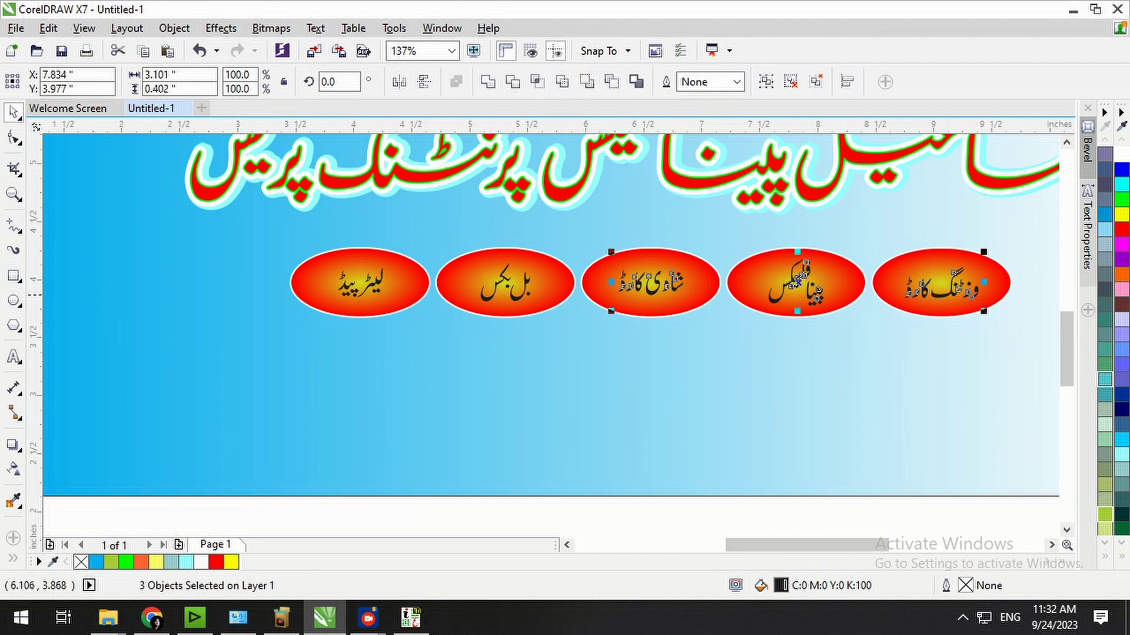
shift+click(522, 293)
shift+click(379, 281)
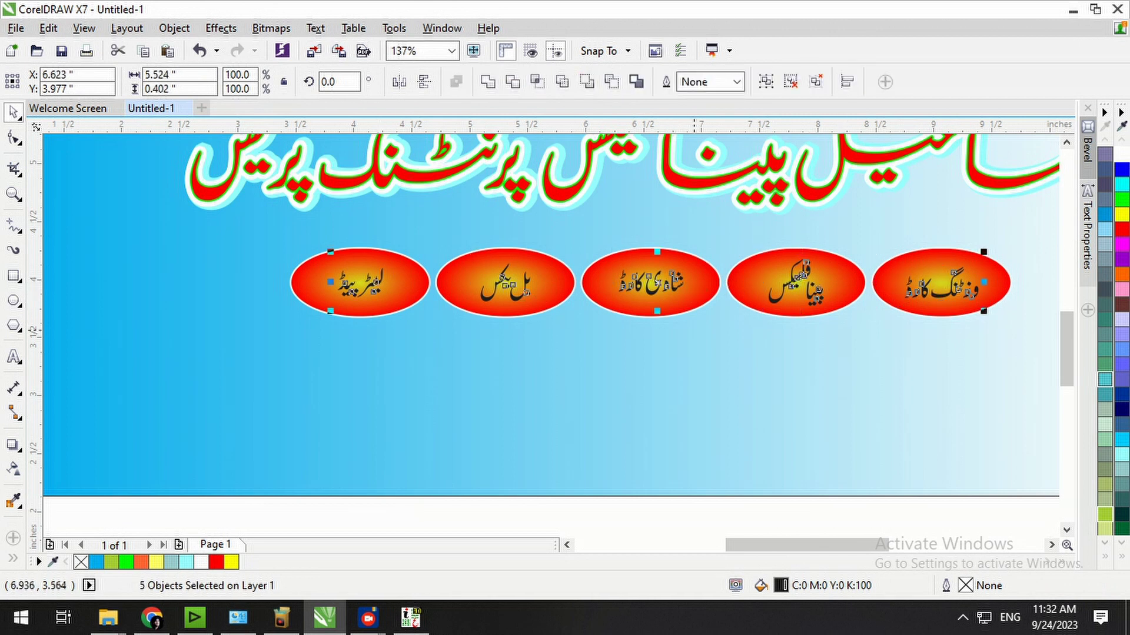
key(F12)
click(452, 193)
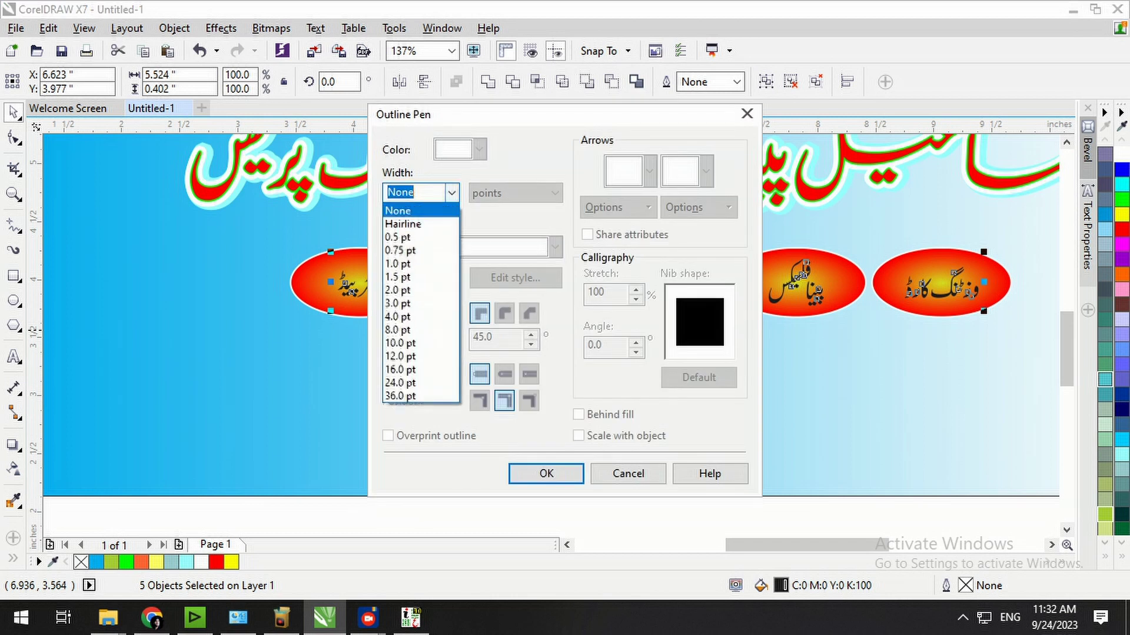
click(402, 303)
click(504, 313)
click(504, 374)
click(546, 474)
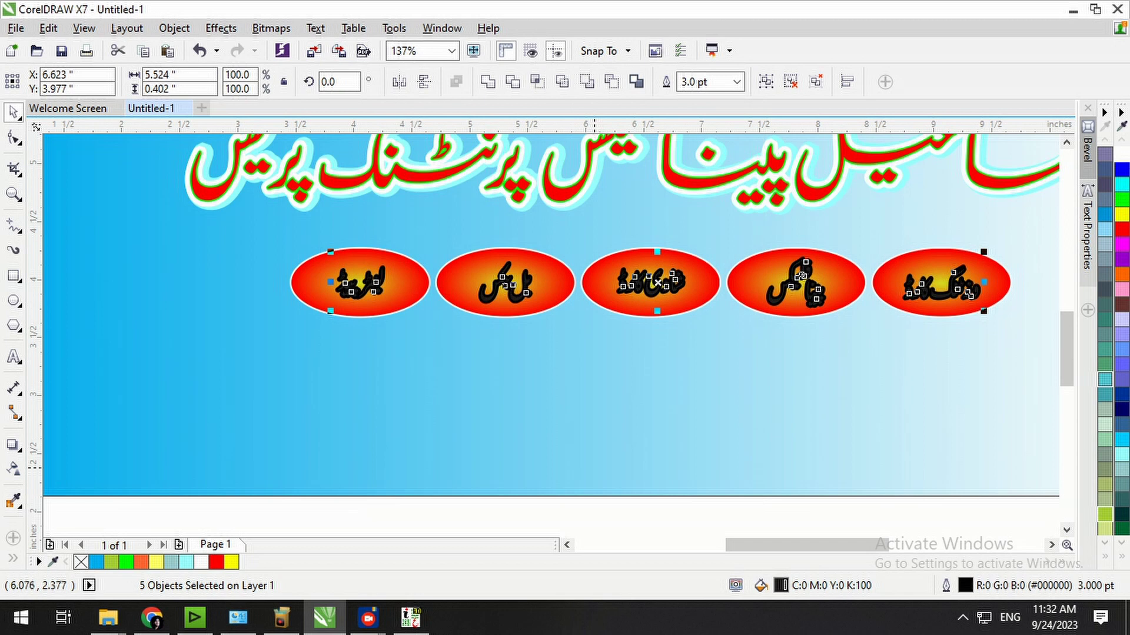
Colour the labels' outline white and fill the lettering blue.
right_click(1122, 155)
click(1121, 170)
click(751, 531)
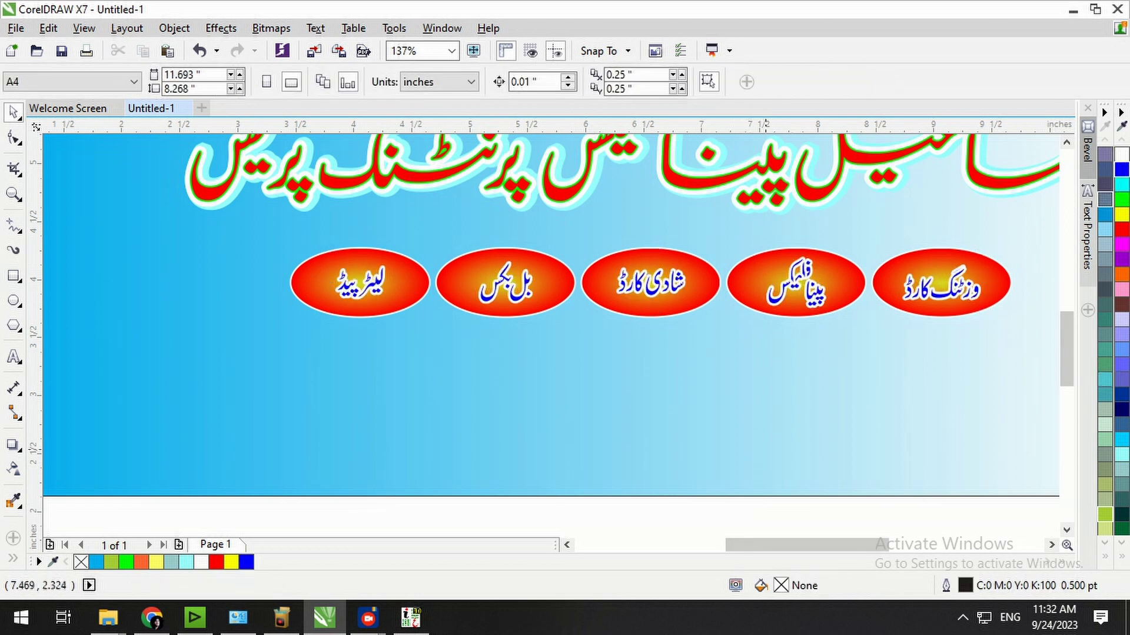
Ungroup and combine the پینا فلیکس, وزٹنگ کارڈ and شادی کارڈ labels into single curves.
click(816, 297)
key(ctrl+u)
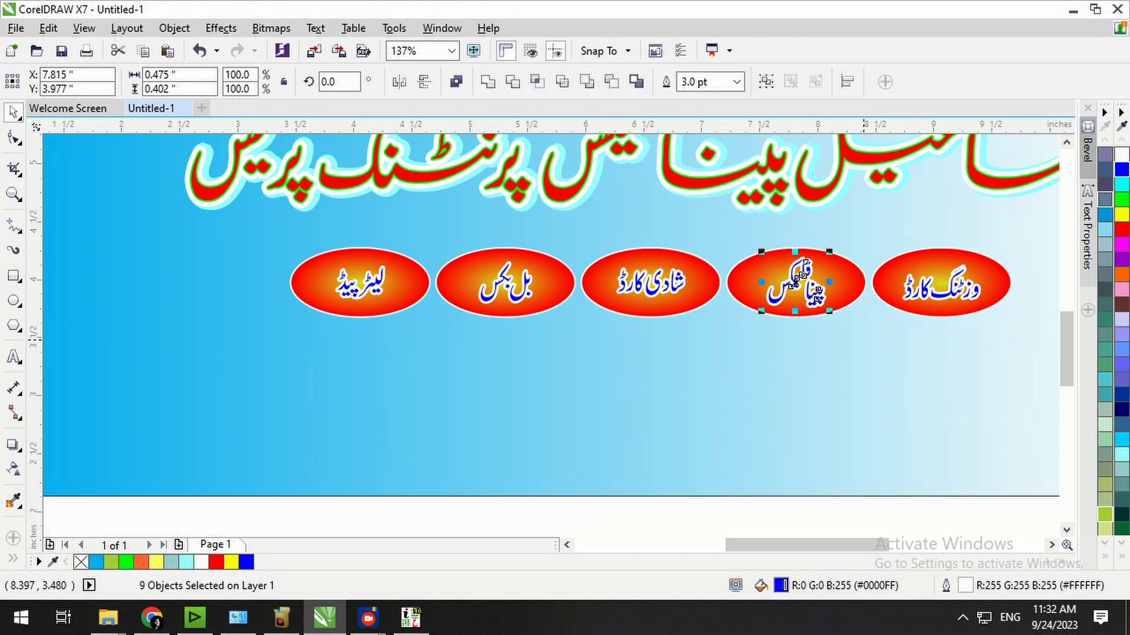
key(ctrl+l)
click(945, 296)
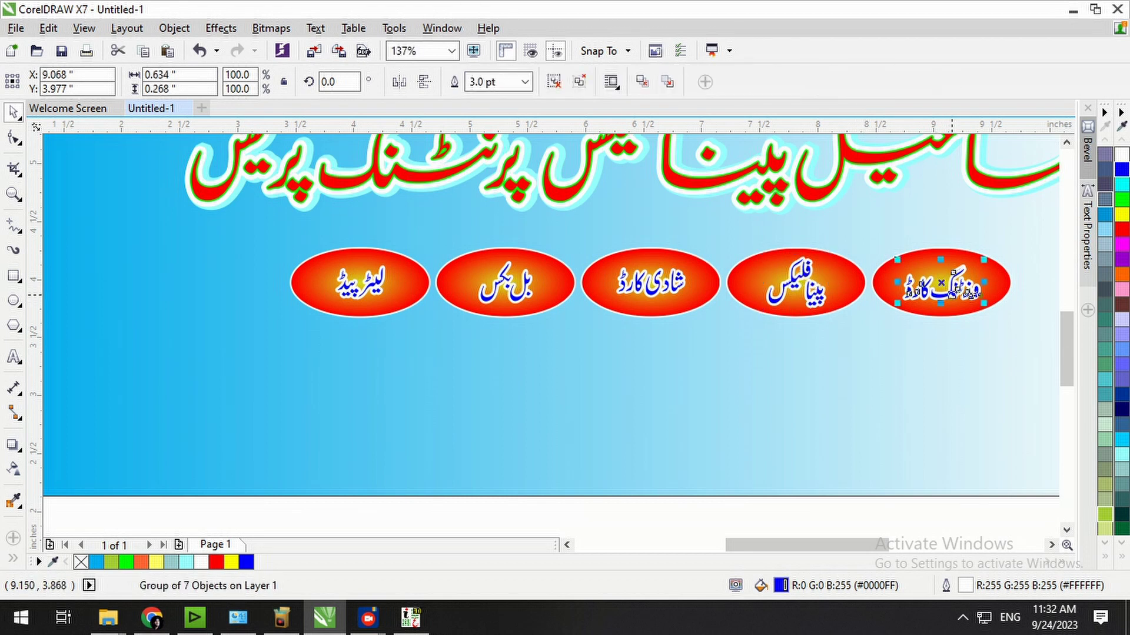
key(ctrl+u)
key(ctrl+l)
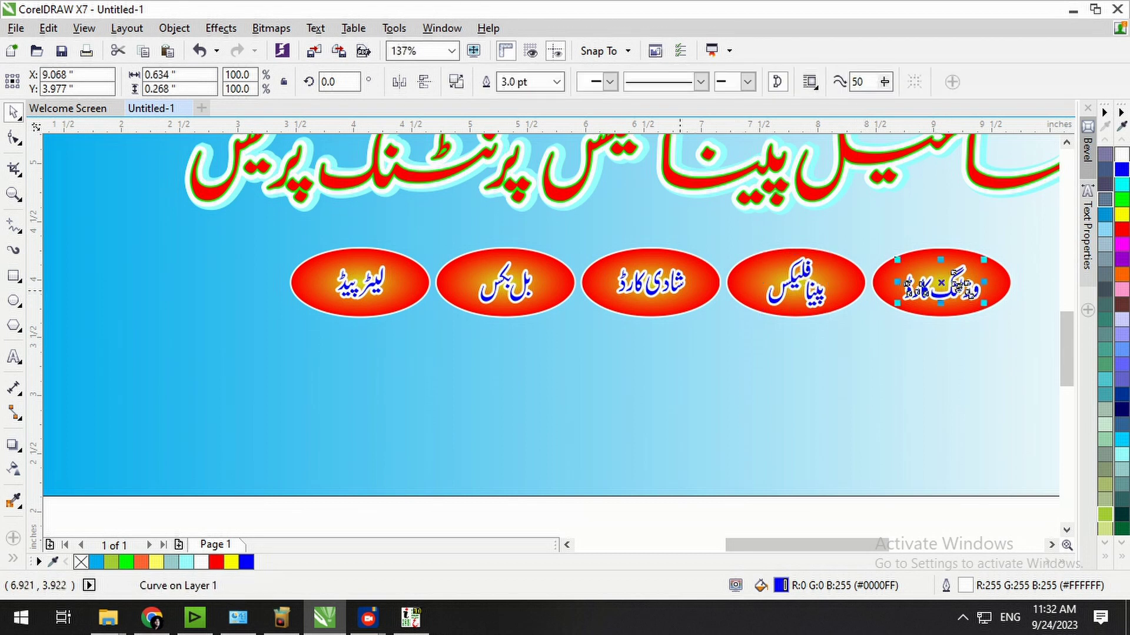
click(674, 281)
key(ctrl+u)
key(ctrl+l)
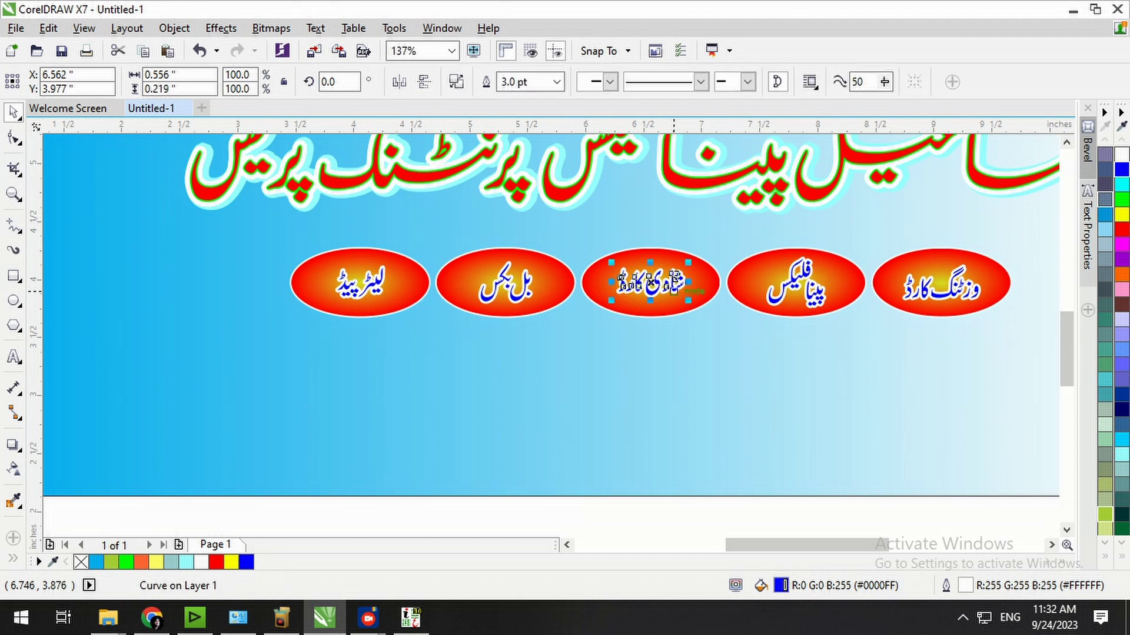
Ungroup and combine the بل بکس and لیٹر پیڈ labels into single curves.
click(506, 285)
key(ctrl+u)
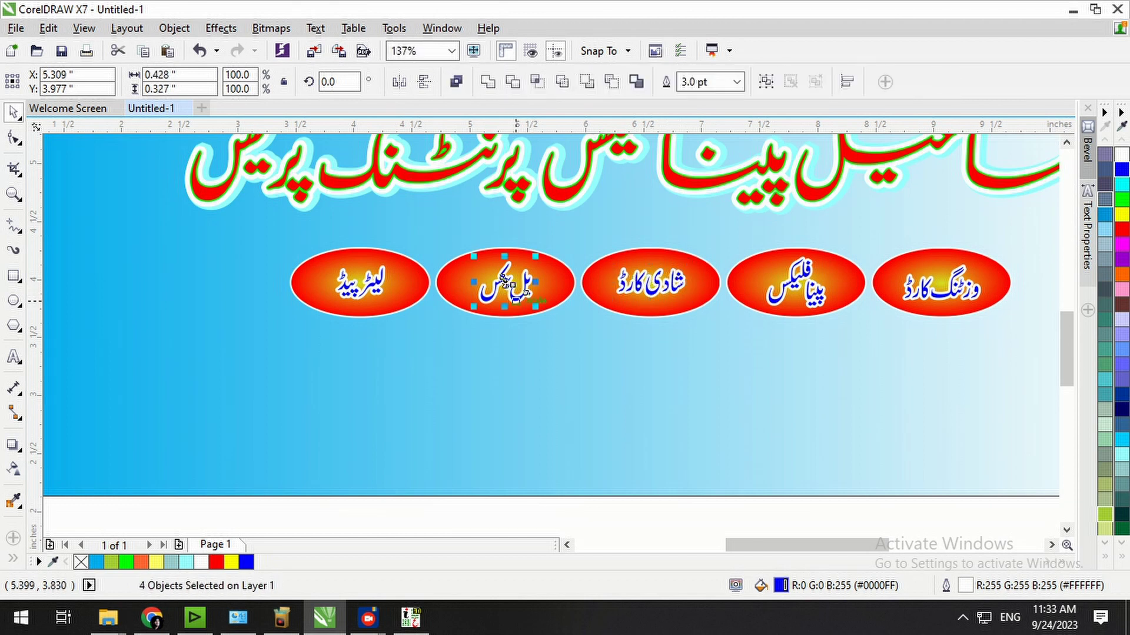
key(ctrl+l)
click(372, 290)
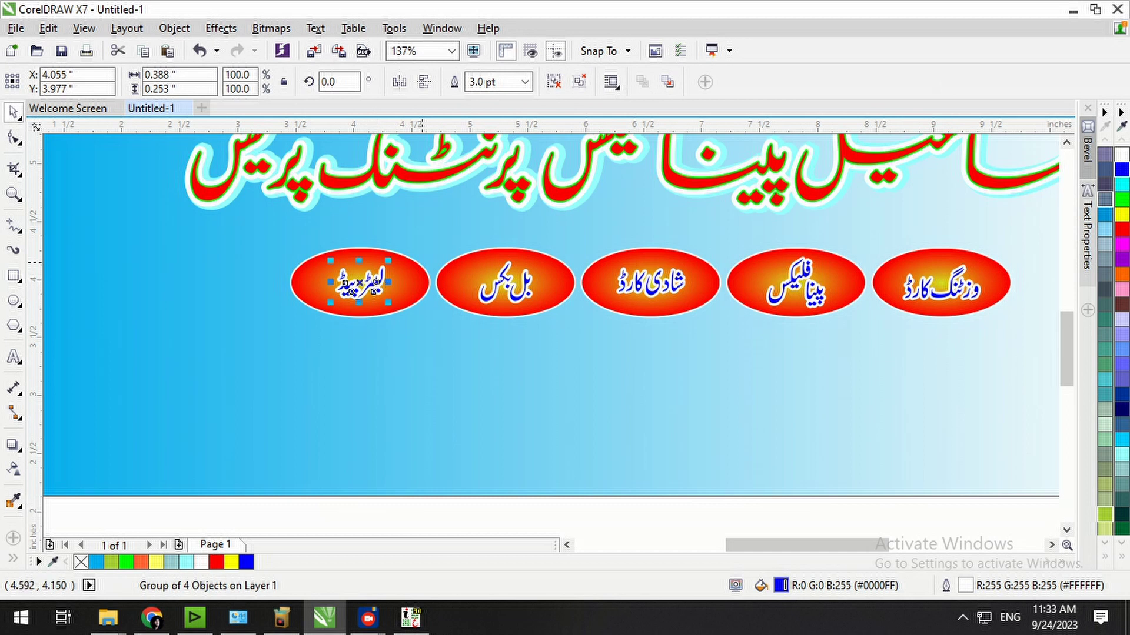
key(ctrl+u)
key(ctrl+l)
key(Escape)
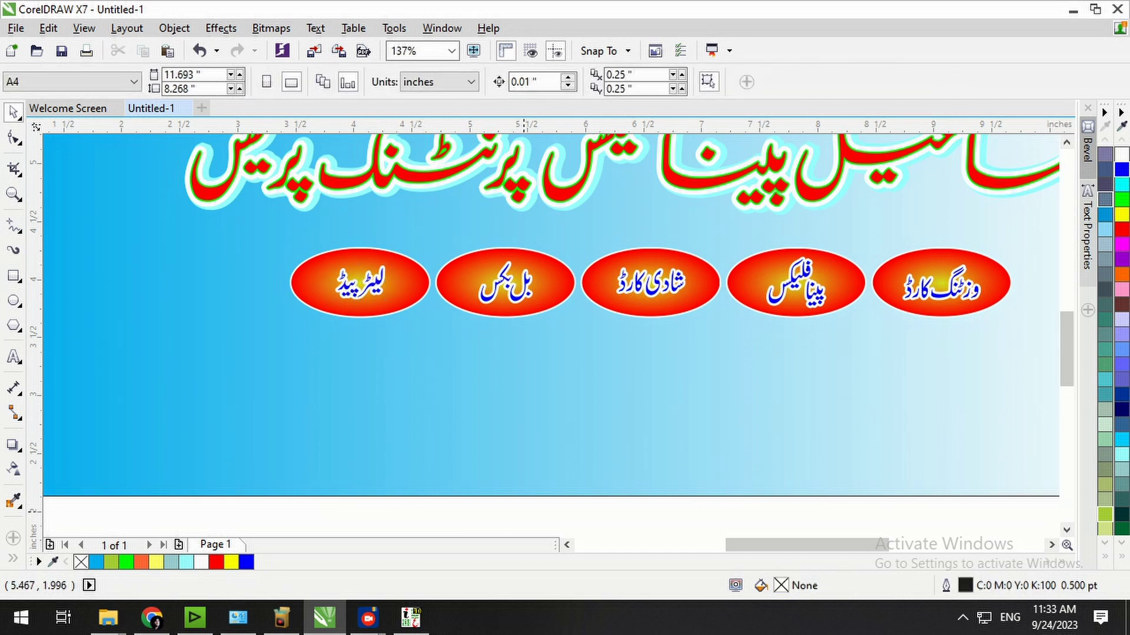
scroll(1031, 246, up, 2)
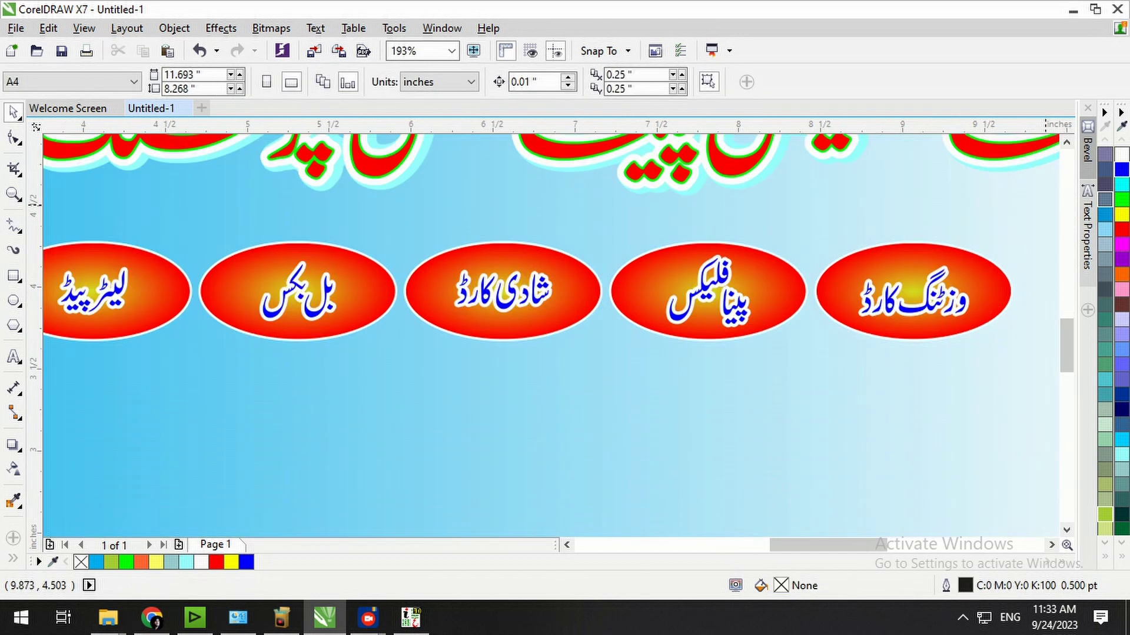
scroll(994, 223, down, 5)
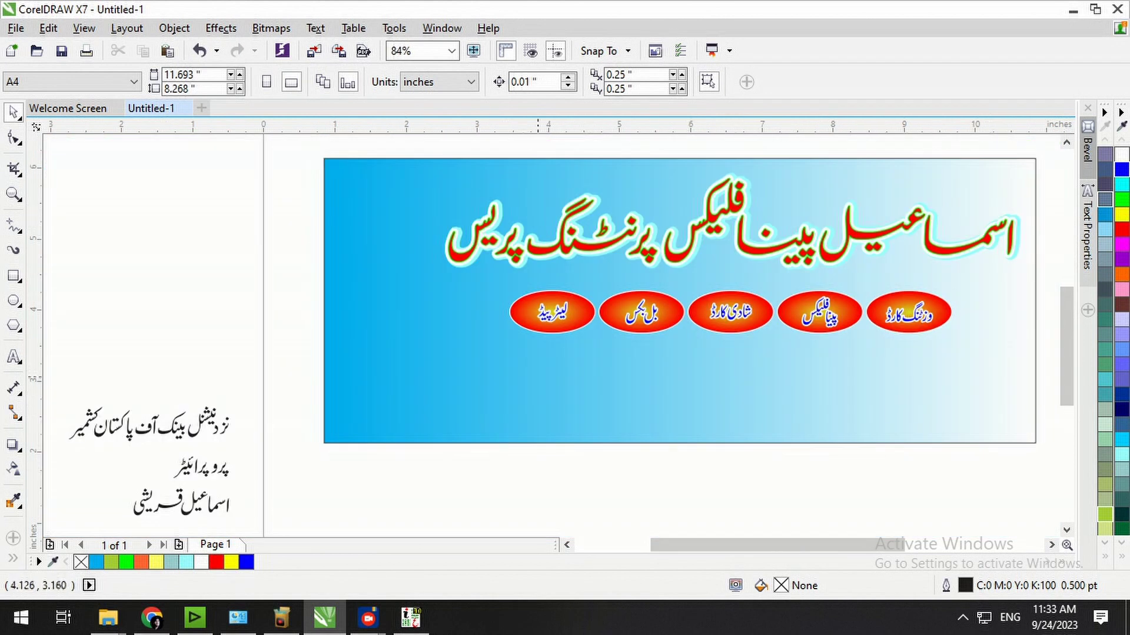
Draw a band across the banner's bottom-left with a 2.0 chamfered top-right corner.
click(528, 383)
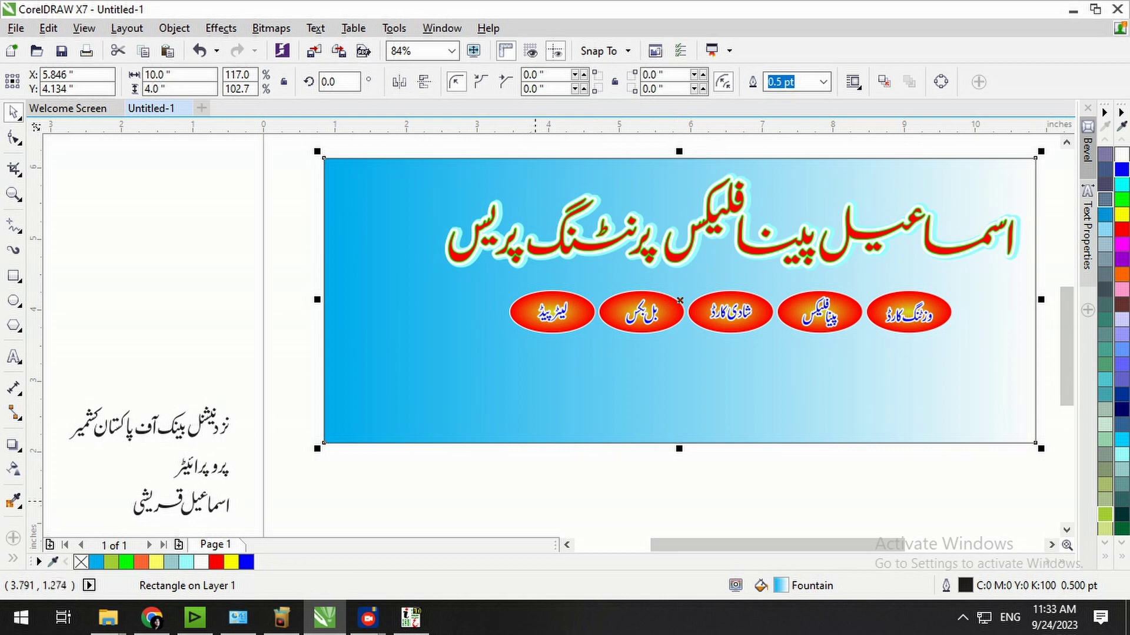
click(535, 503)
key(F6)
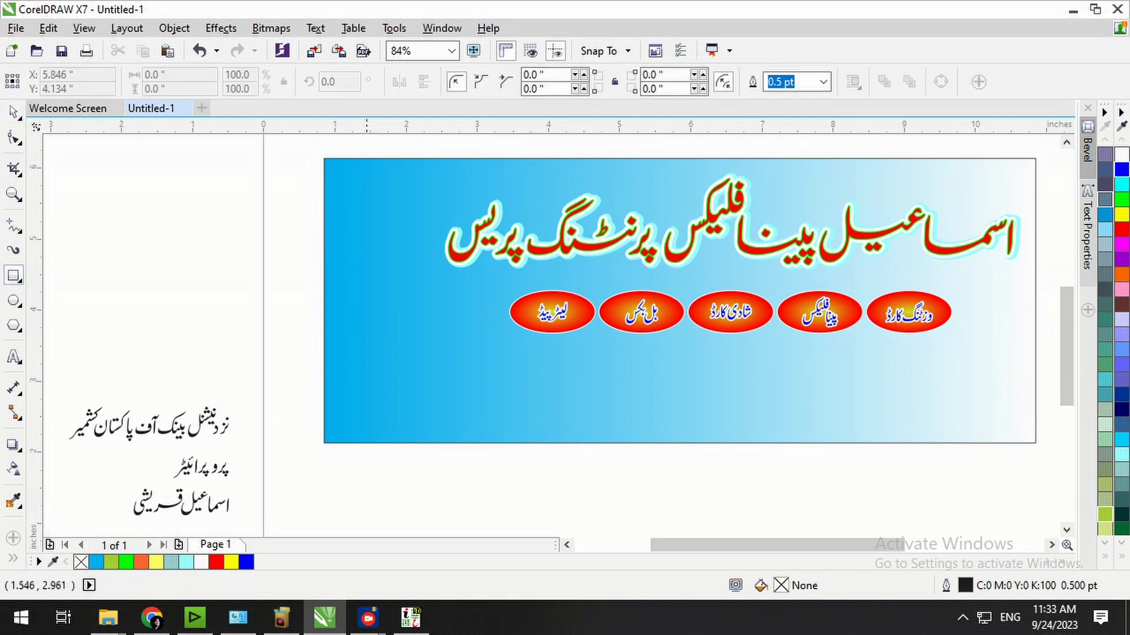
drag(324, 390, 680, 443)
double_click(653, 75)
text(2)
key(Return)
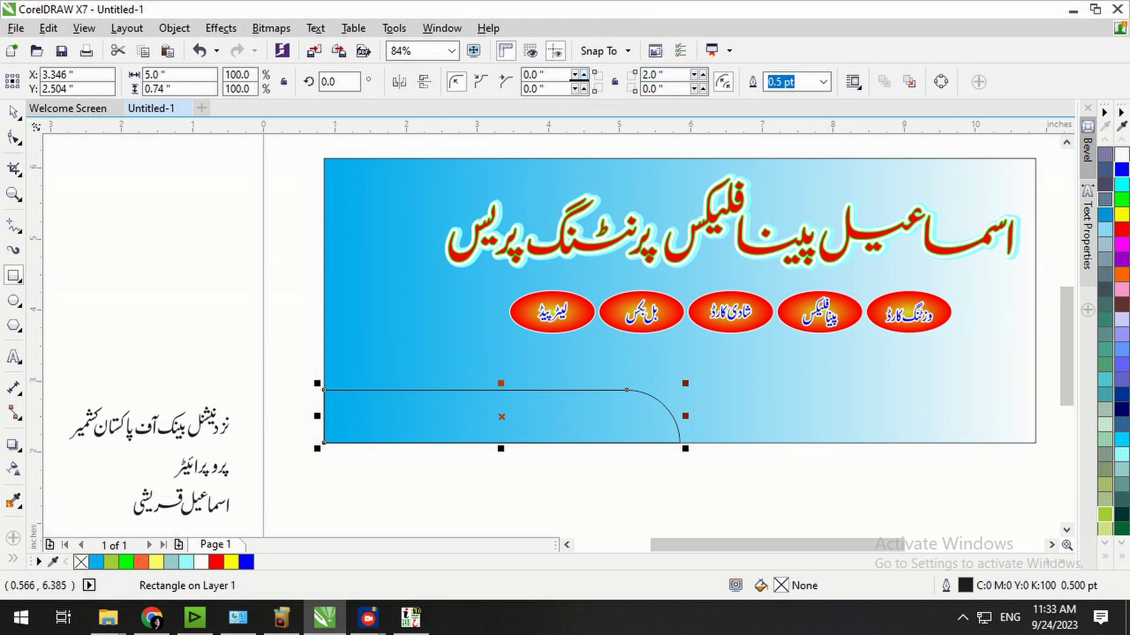
click(505, 82)
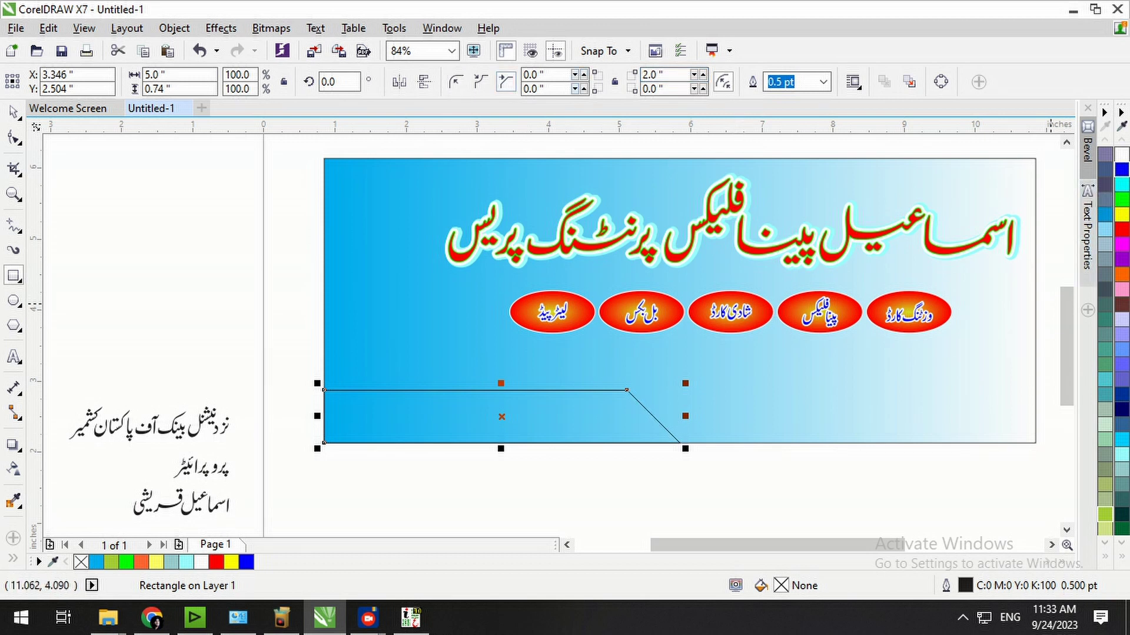
Fill the band solid blue with no outline, and group the bank name text.
click(1122, 170)
click(13, 111)
key(Escape)
click(581, 440)
click(704, 492)
click(612, 427)
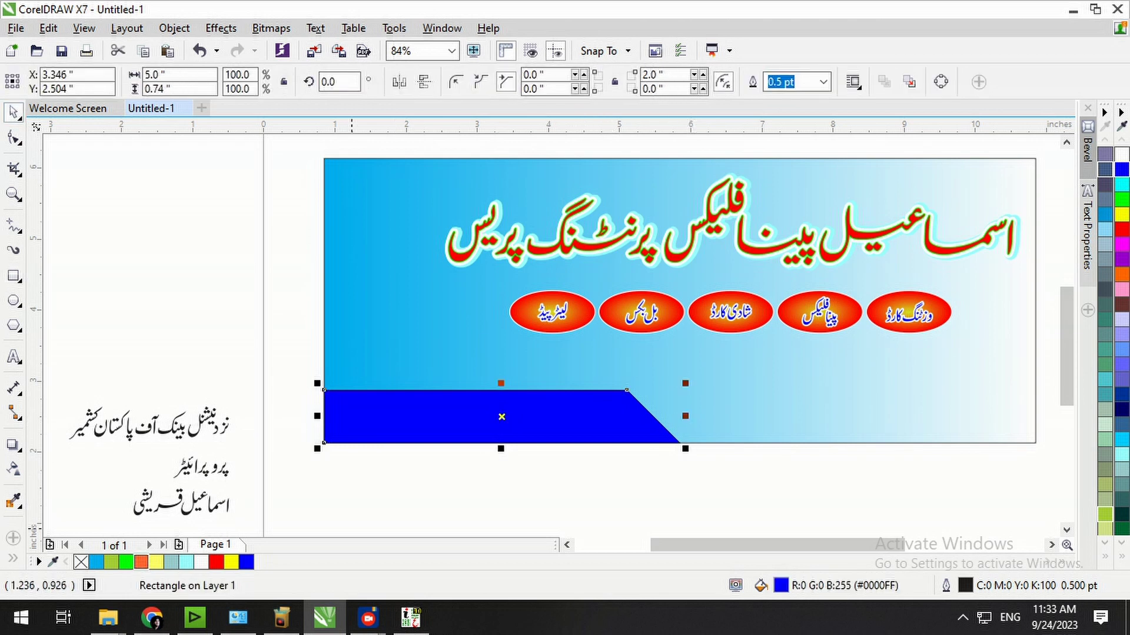
right_click(81, 563)
click(282, 497)
drag(153, 440, 58, 454)
key(ctrl+g)
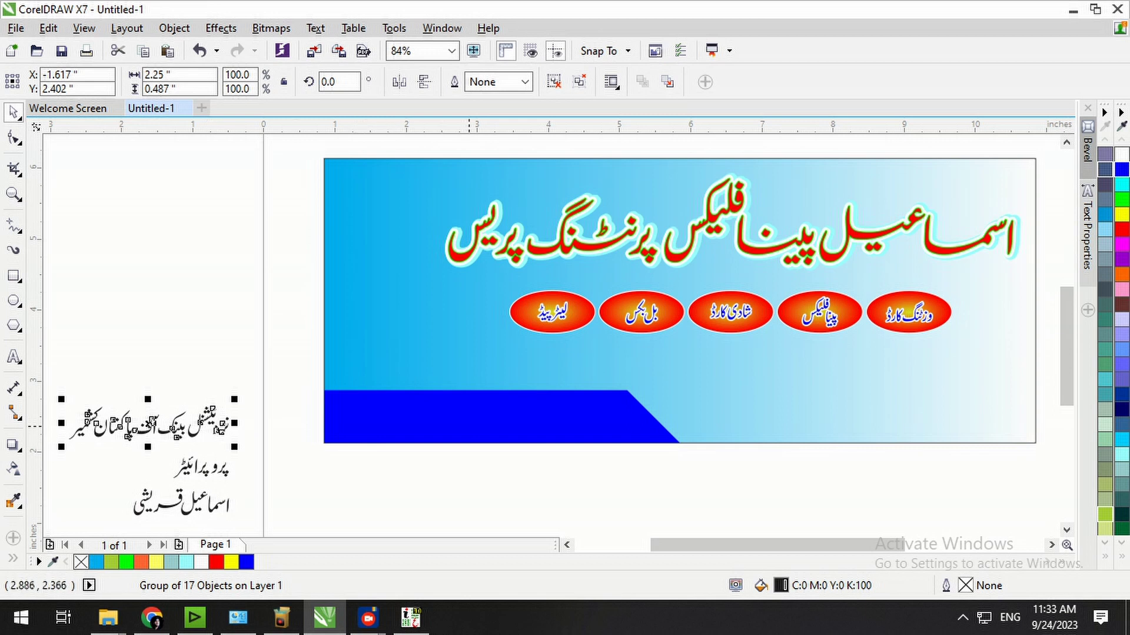
Centre the bank name on the blue band, enlarge it slightly and fill it yellow.
shift+click(469, 424)
key(c)
key(e)
click(572, 462)
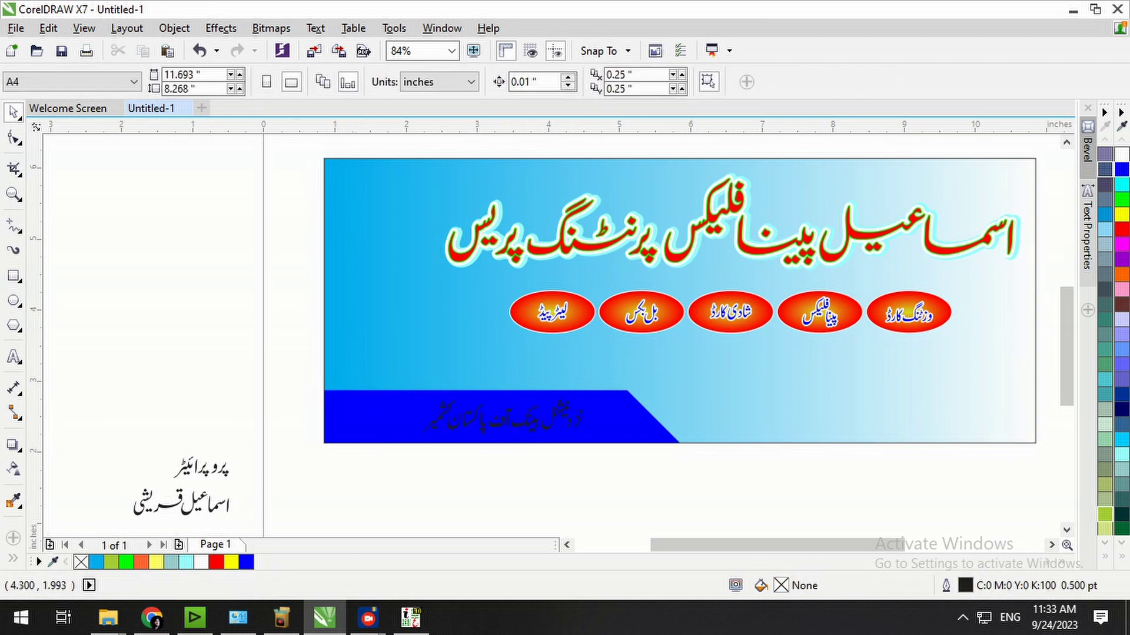
scroll(513, 412, up, 2)
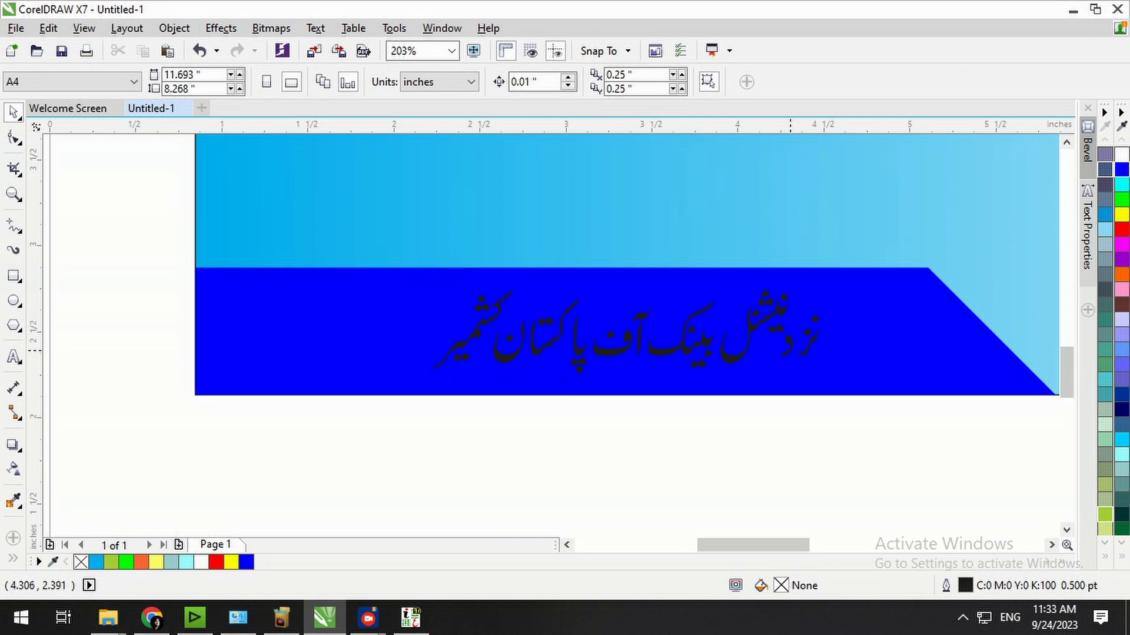
click(790, 350)
drag(829, 376, 867, 394)
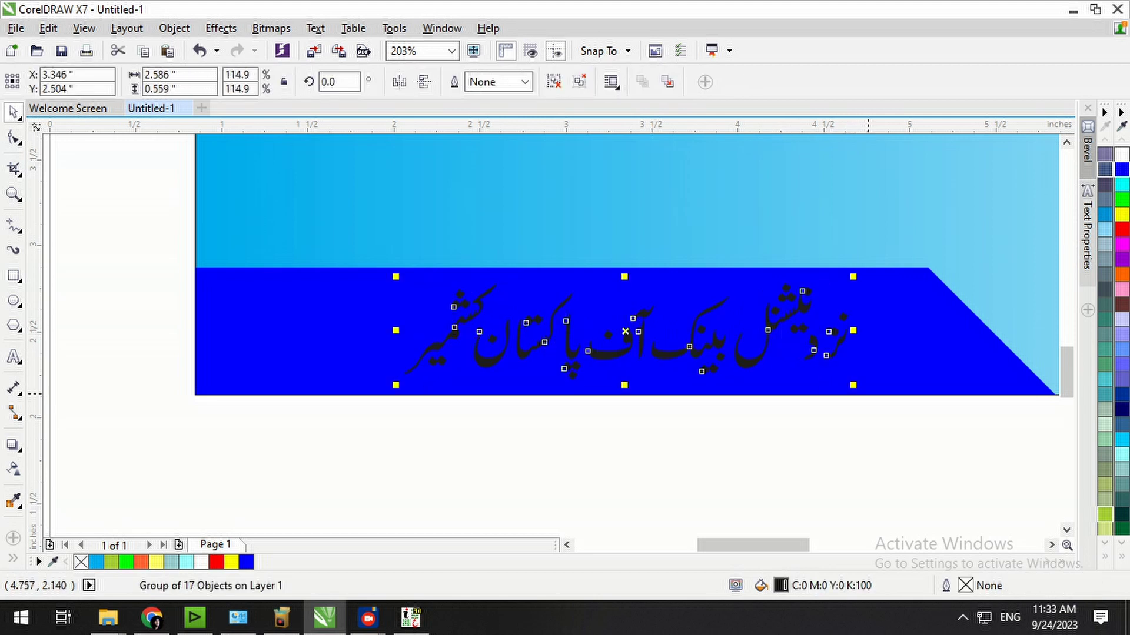
click(1122, 215)
key(Escape)
Nudge the Urdu bank name left and pull the blue band's right end inward to about 80%.
click(829, 358)
click(1122, 154)
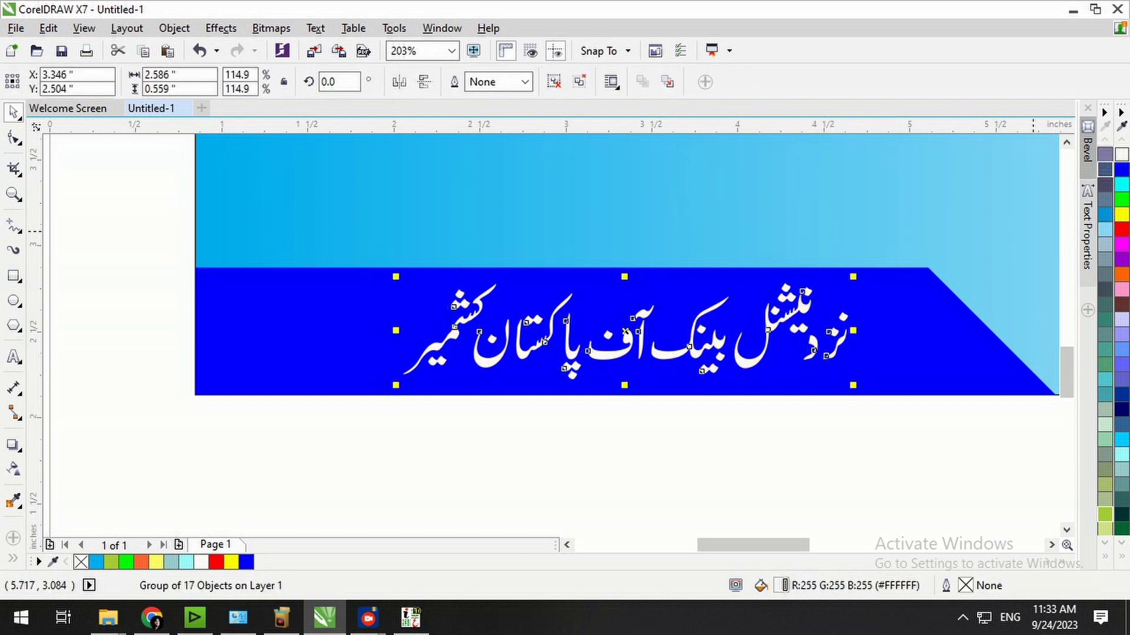
key(Left)
key(Left)
key(Left)
key(Left)
key(Left)
key(Left)
key(Left)
key(Left)
key(Left)
key(Left)
key(Left)
key(Left)
key(Left)
key(Left)
key(Left)
key(Left)
key(Left)
key(Left)
key(Left)
key(Left)
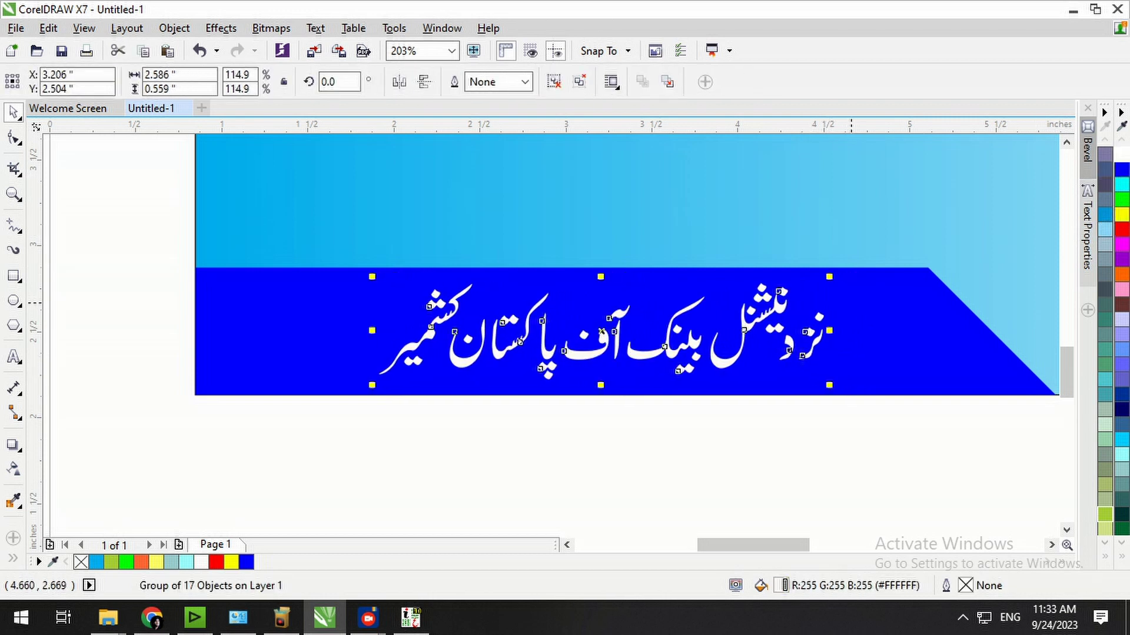
key(Left)
key(Left)
key(Left)
key(Left)
key(Left)
key(Left)
key(Left)
key(Left)
key(Left)
key(Left)
key(Left)
key(Left)
key(Left)
key(Left)
key(Left)
key(Left)
key(Left)
key(Left)
key(Left)
key(Left)
key(Left)
key(Left)
key(Left)
key(Left)
key(Left)
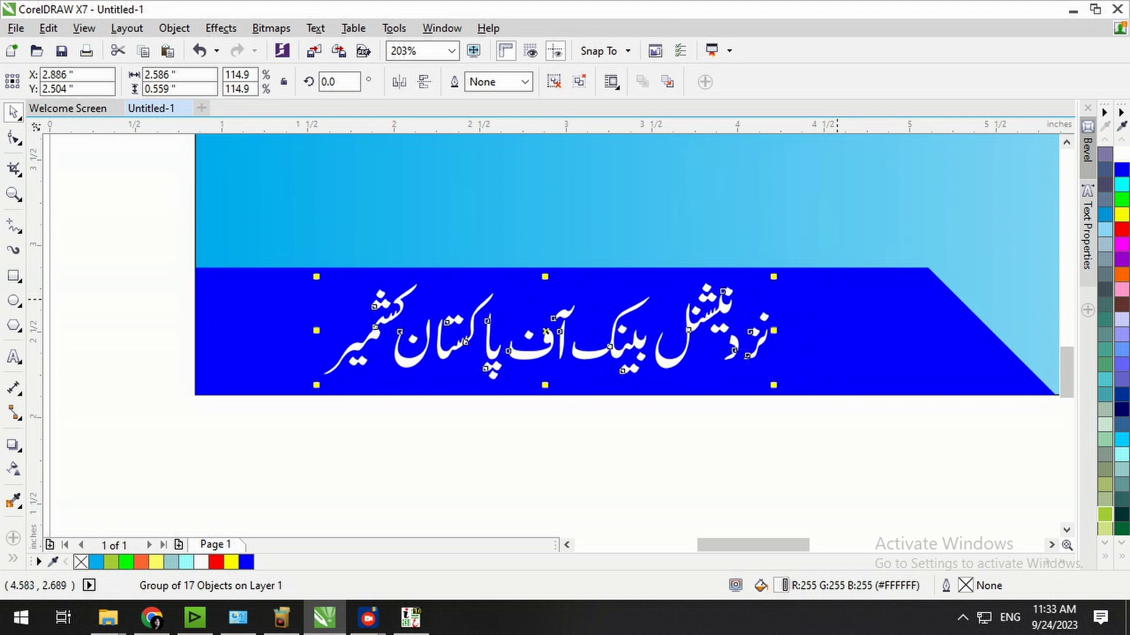
click(851, 338)
drag(1058, 330, 888, 345)
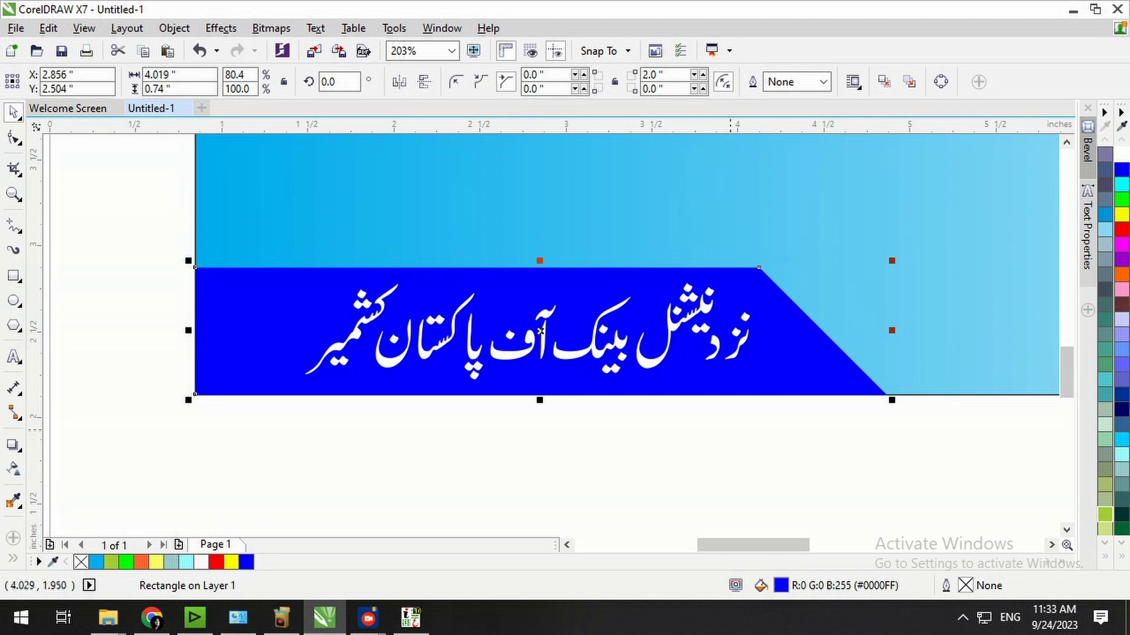
click(730, 430)
click(718, 358)
key(Left)
key(Left)
key(Left)
key(Left)
key(Left)
key(Left)
key(Left)
key(Left)
key(Left)
key(F4)
Respace the و, پر and alef letters of the title word پروپرائیٹر.
click(635, 489)
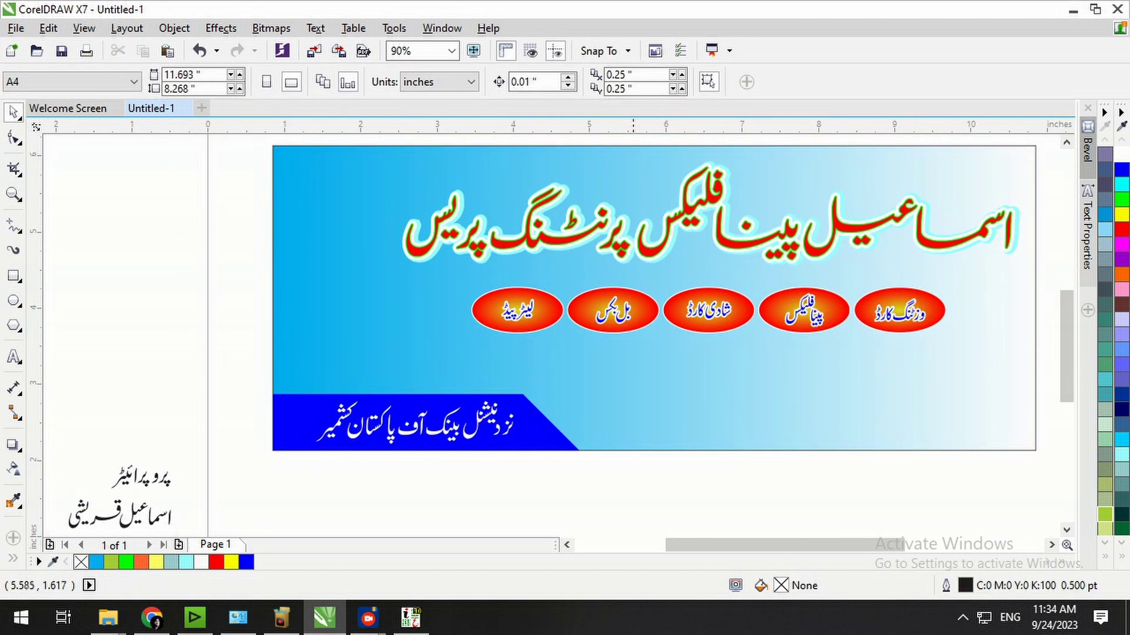
key(F2)
drag(203, 434, 50, 533)
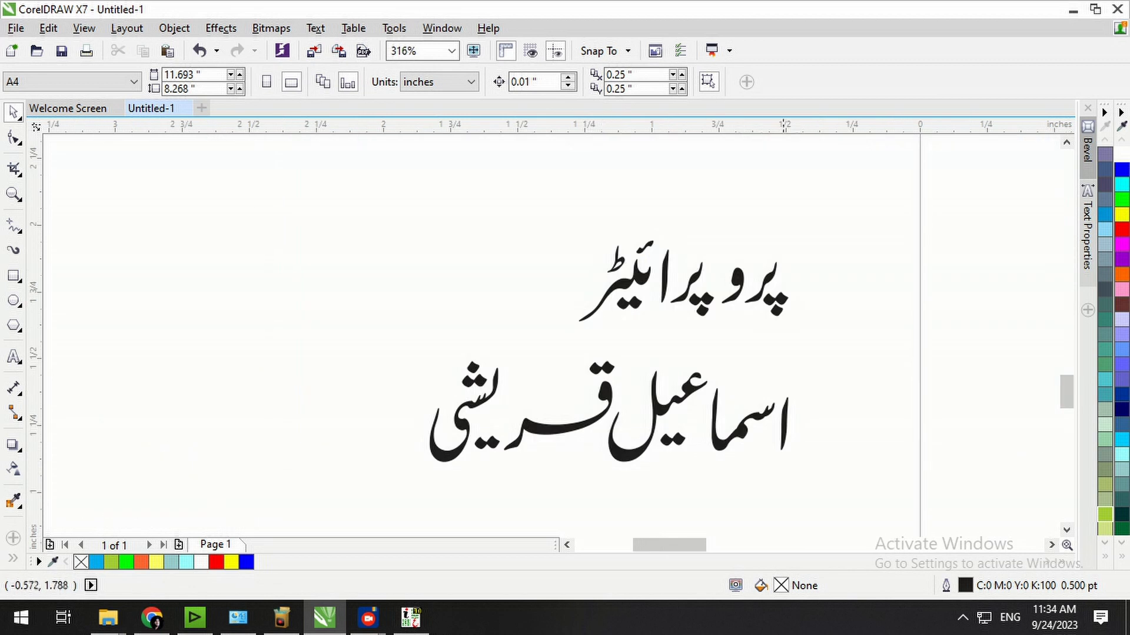
drag(766, 305, 492, 379)
drag(676, 278, 701, 267)
click(577, 271)
drag(617, 230, 503, 400)
drag(562, 289, 606, 280)
click(518, 276)
drag(483, 271, 566, 241)
Move the first part's letters beside the alef and group the whole پروپرائیٹر word.
drag(499, 176, 262, 406)
drag(421, 286, 517, 303)
click(821, 205)
drag(825, 182, 280, 449)
key(ctrl+g)
key(F4)
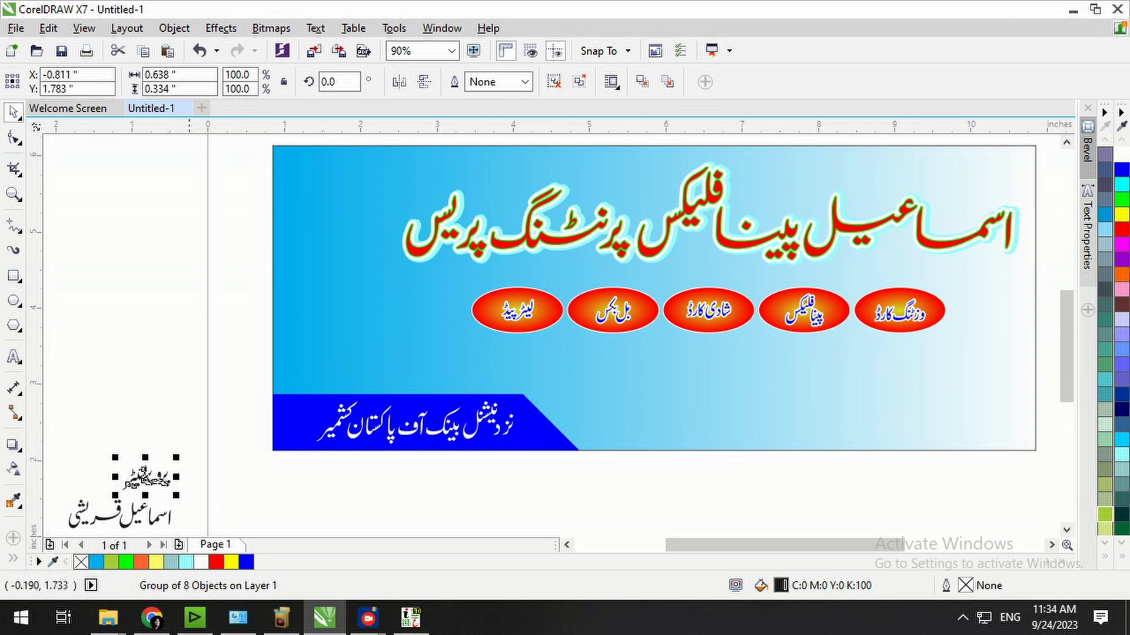
Group the proprietor's name letters and move the title word onto the banner's top-left.
click(205, 504)
key(F2)
drag(257, 465, 8, 569)
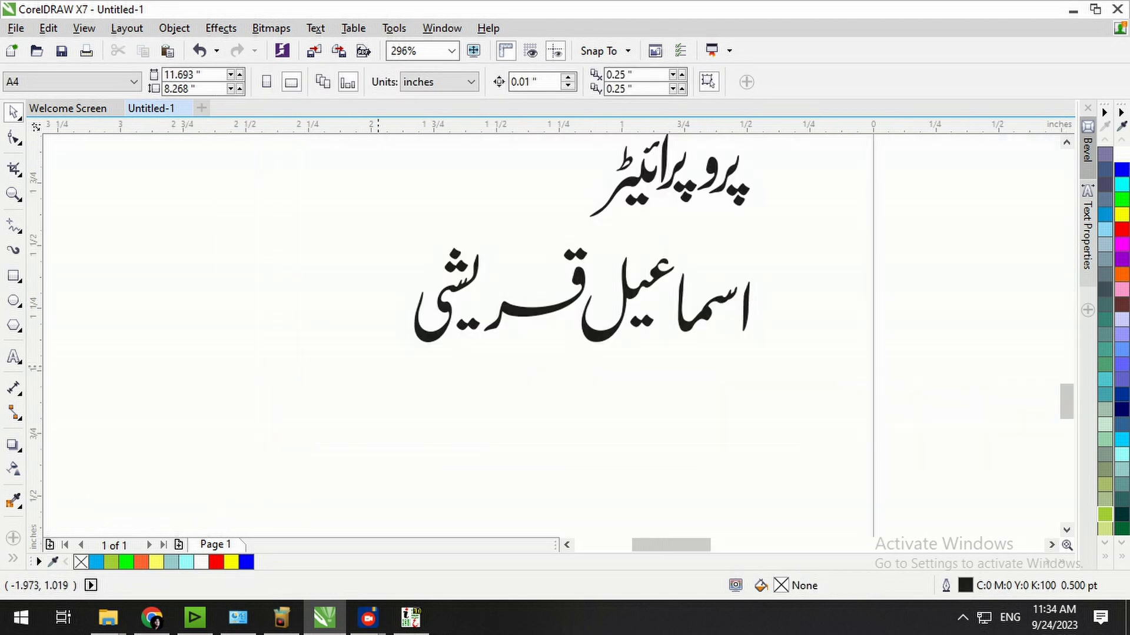
drag(505, 390, 497, 390)
click(499, 392)
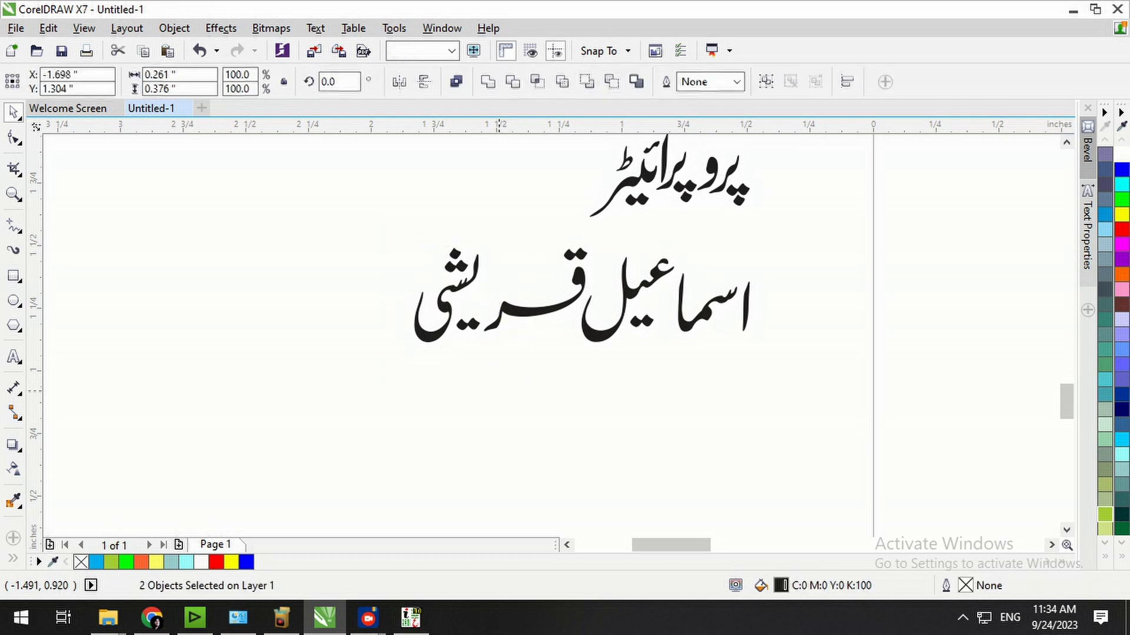
drag(604, 318, 803, 415)
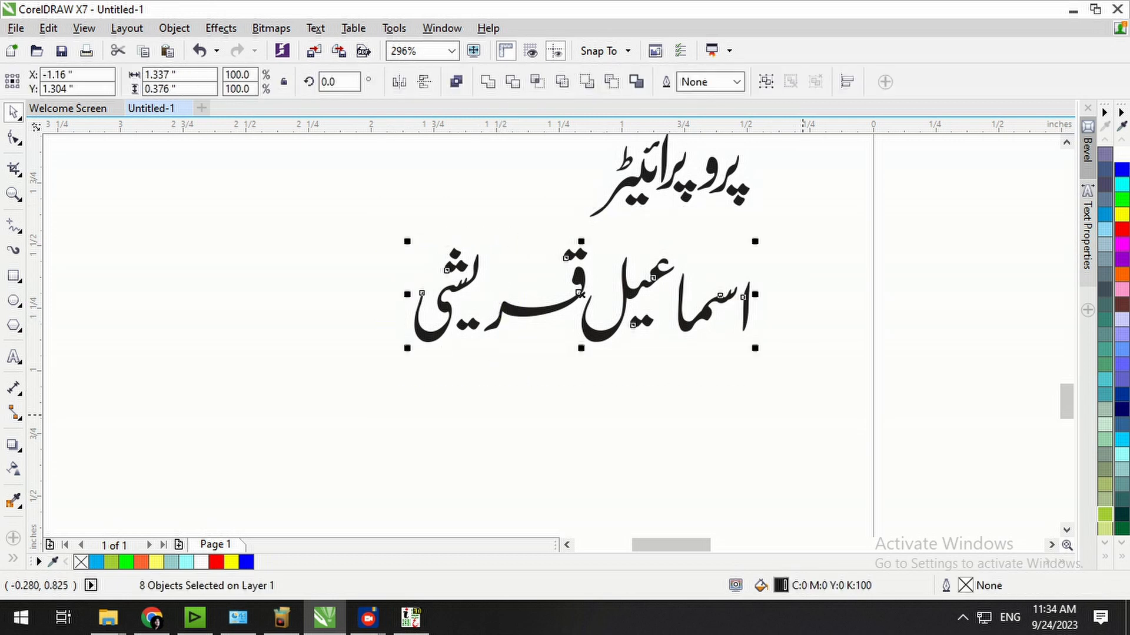
key(ctrl+g)
key(F4)
drag(150, 481, 390, 173)
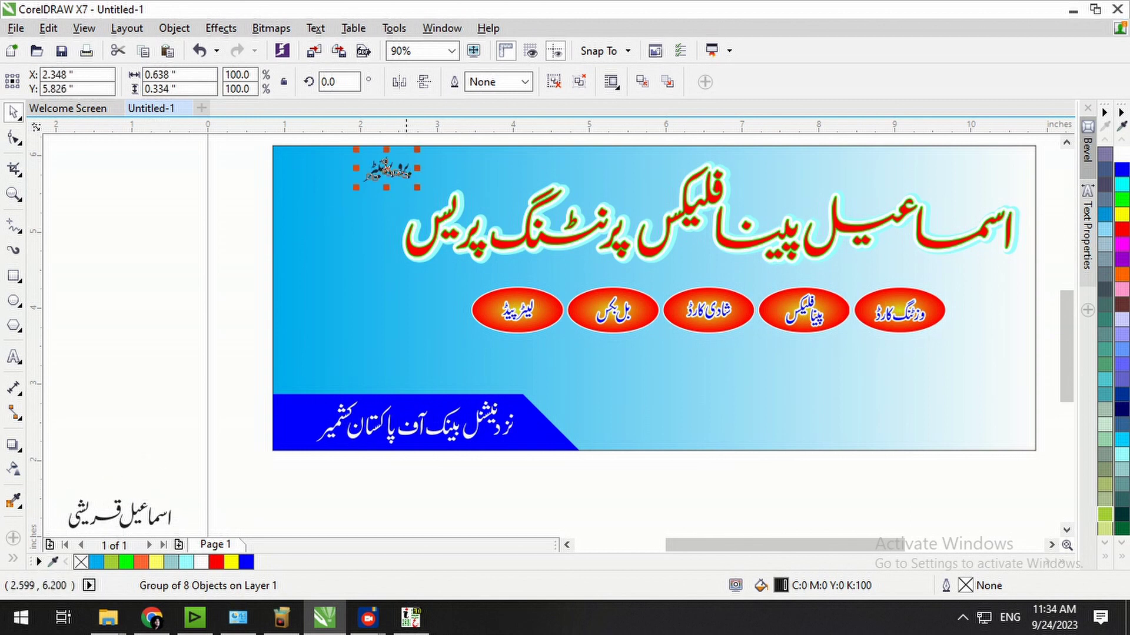
Scale the five ovals with their labels to about 113% and nudge them up and right.
click(394, 139)
drag(941, 289, 1009, 212)
drag(1051, 256, 452, 376)
drag(950, 338, 988, 347)
key(Up)
key(Up)
key(Up)
key(Up)
key(Up)
key(Up)
key(Up)
key(Up)
key(Up)
key(Up)
key(Up)
key(Up)
key(Up)
key(Up)
key(Up)
key(Up)
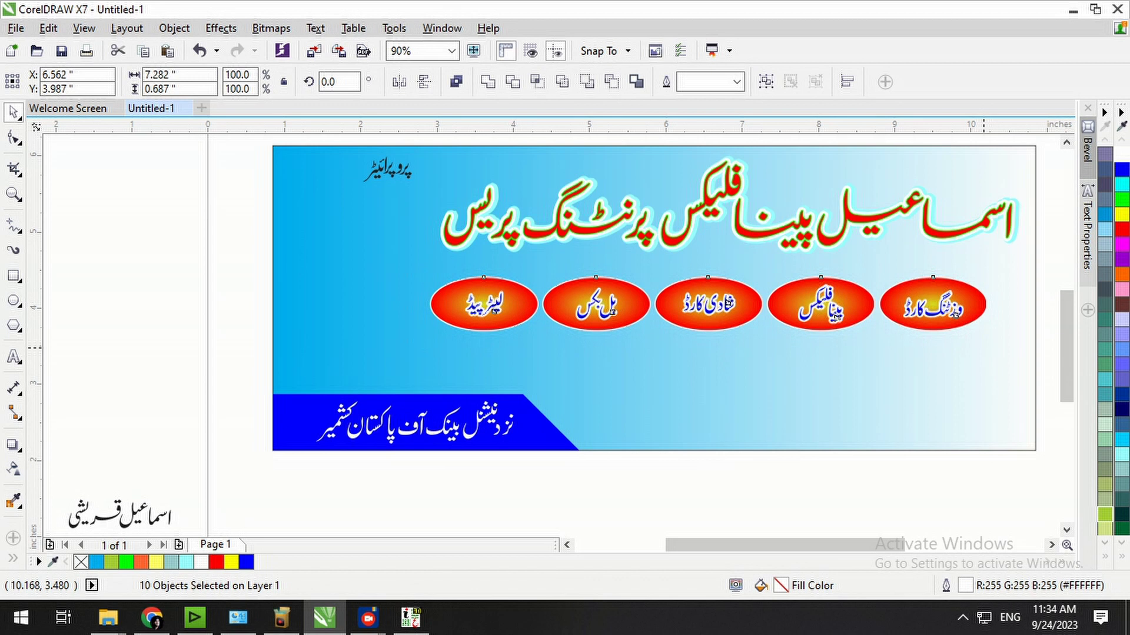
key(Right)
key(Right)
key(Right)
key(Right)
key(Right)
key(Right)
key(Right)
key(Right)
key(Right)
key(Right)
key(Right)
key(Right)
key(Right)
key(Right)
key(Right)
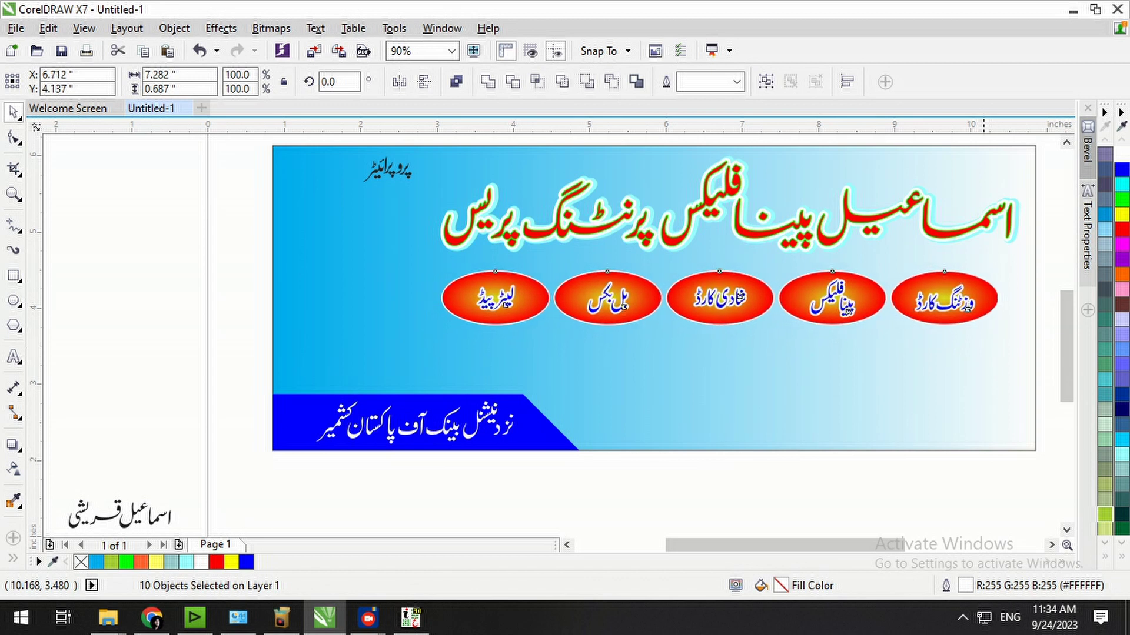
key(Up)
key(Up)
key(Up)
key(Up)
key(Up)
key(Up)
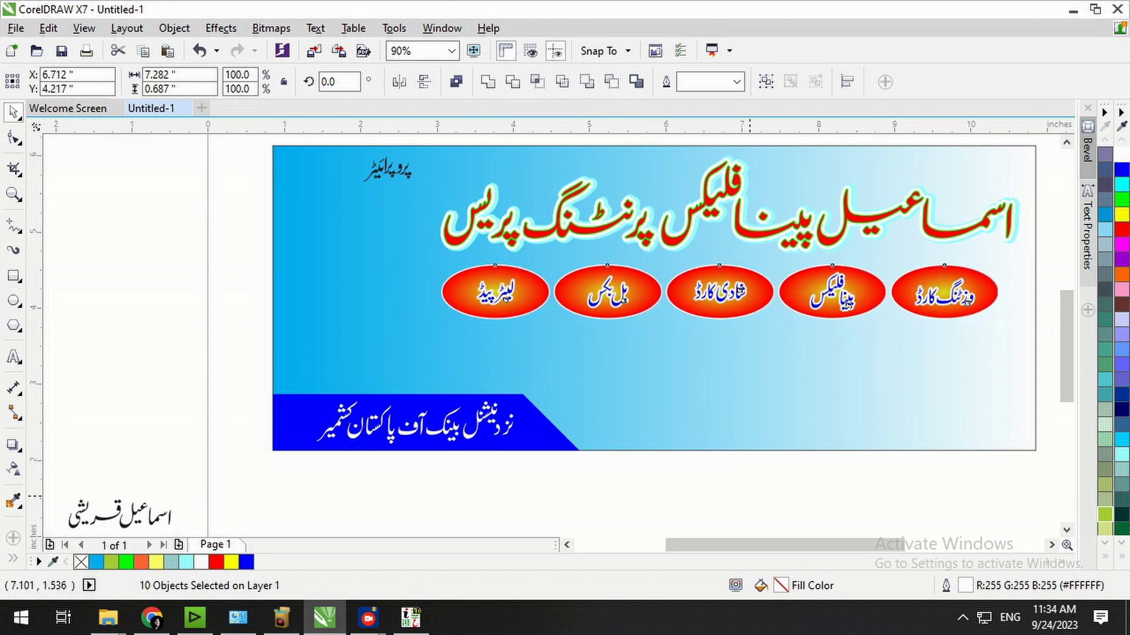
key(Escape)
Move the proprietor's name group onto the banner's top-left beneath the پروپرائیٹر title.
click(385, 174)
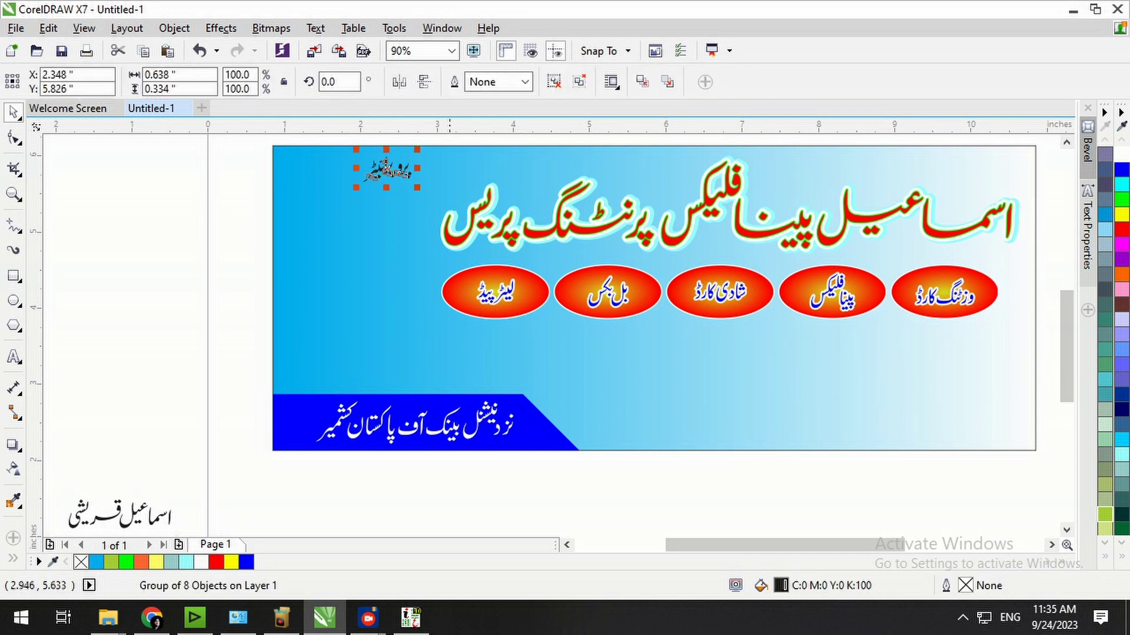
key(Escape)
drag(194, 520, 275, 481)
drag(278, 440, 135, 519)
drag(232, 482, 463, 166)
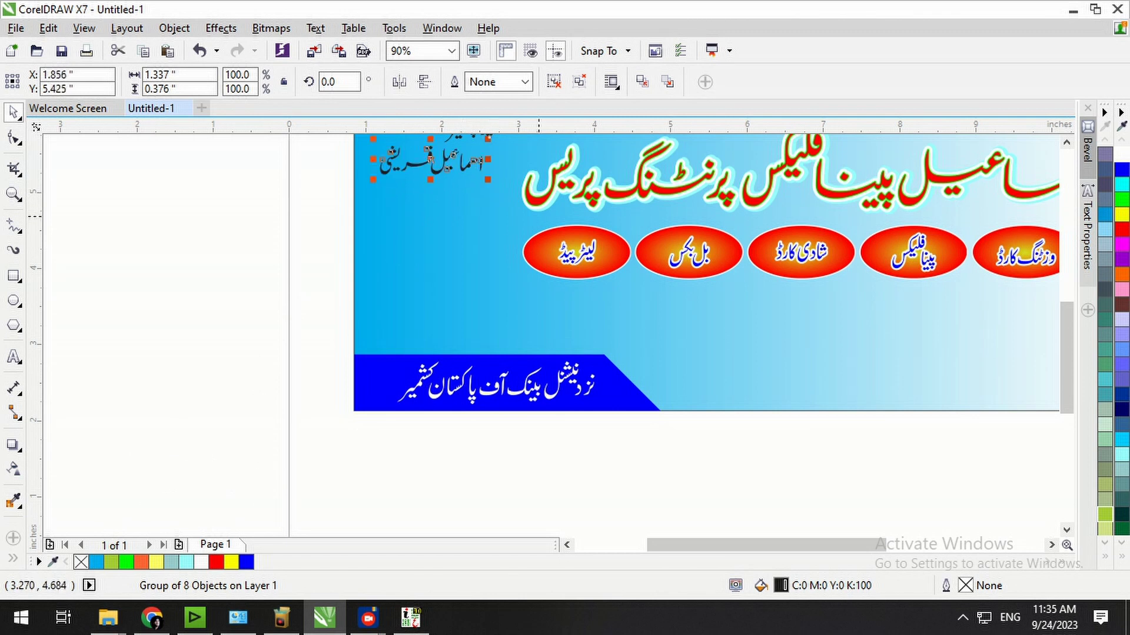
key(shift+F4)
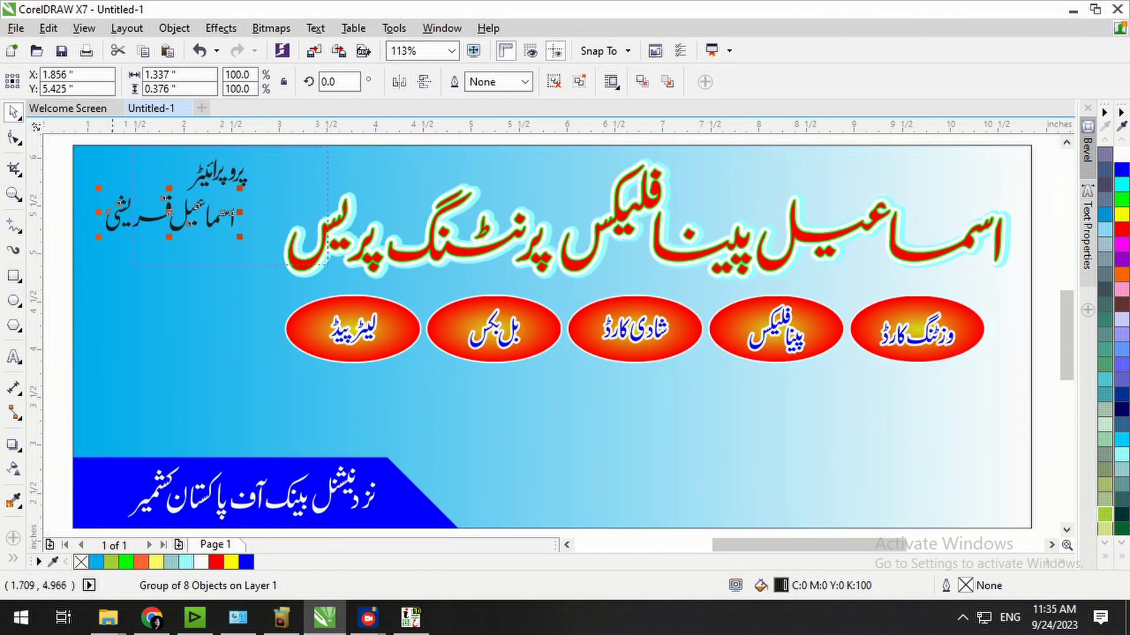
drag(132, 265, 24, 319)
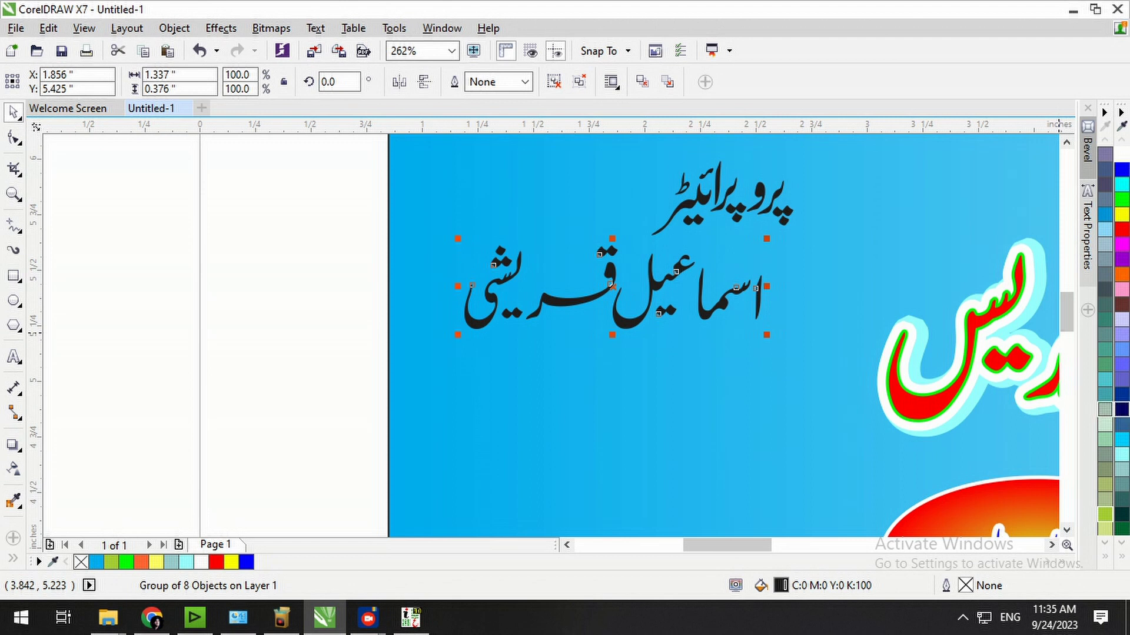
Give the proprietor's name a 4.0 pt round white outline, enlarge it, fill it dark green and combine it.
click(1121, 409)
key(F12)
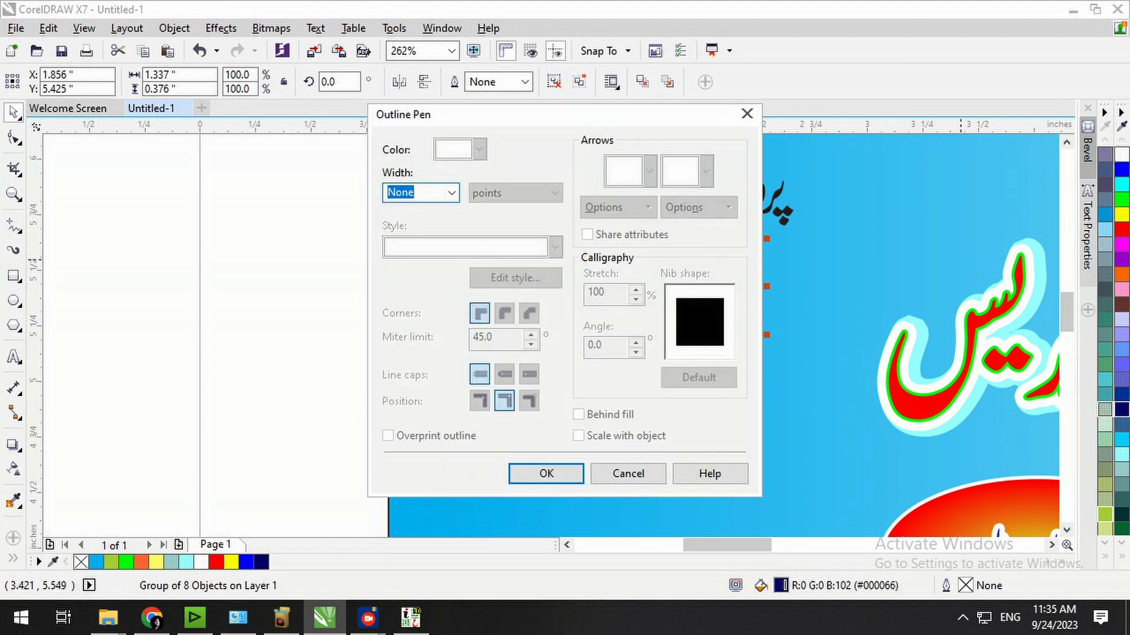
click(451, 193)
click(421, 316)
click(504, 314)
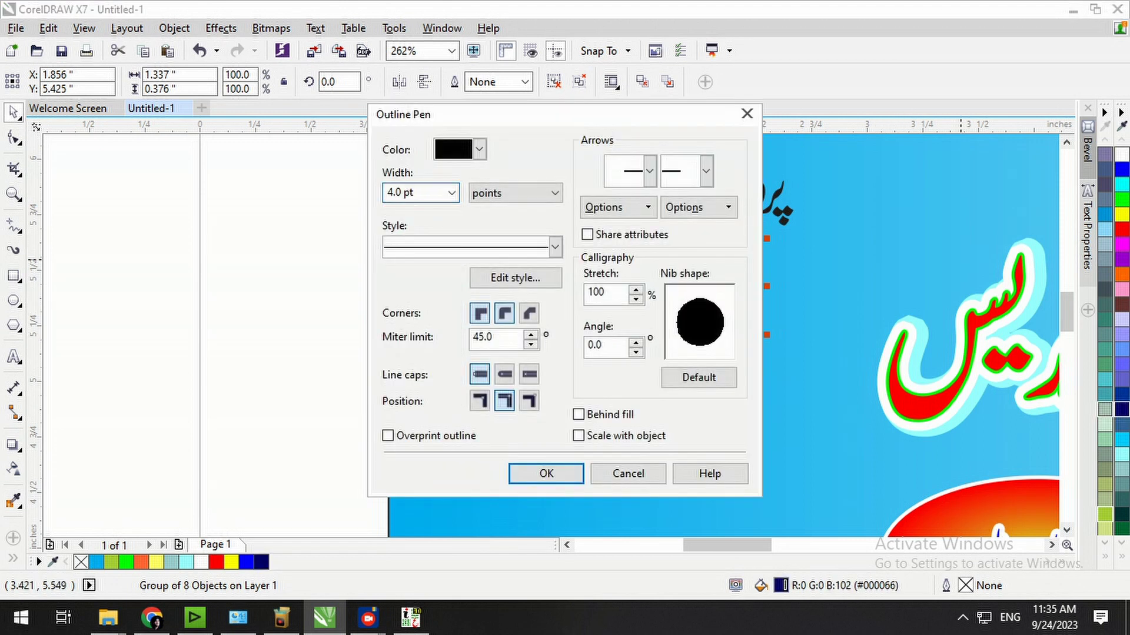
key(Return)
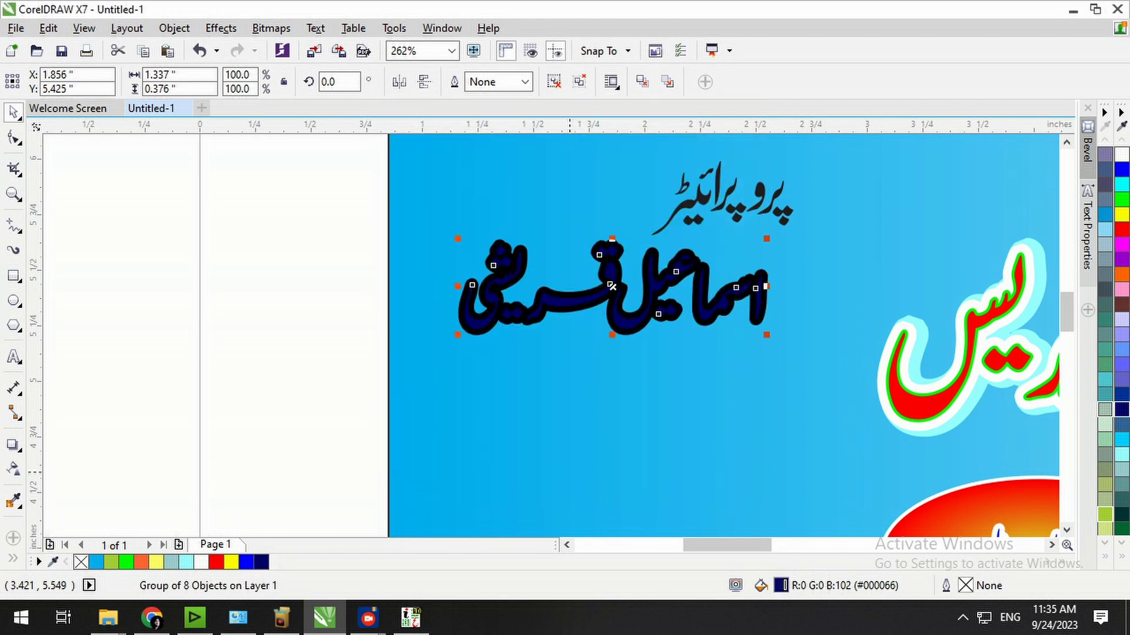
right_click(1121, 155)
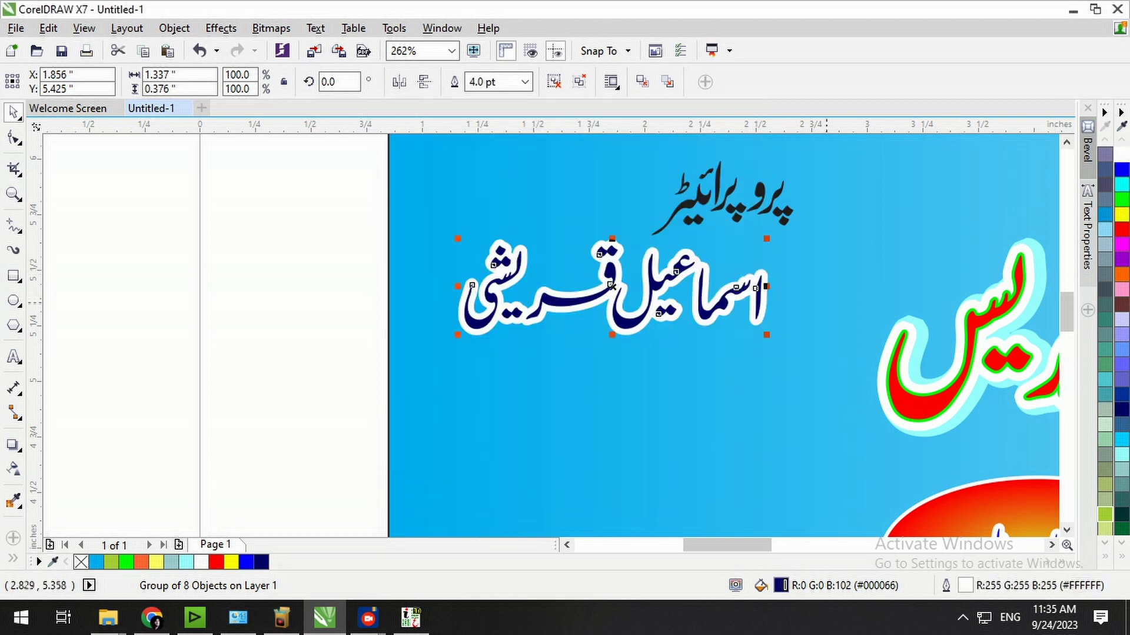
drag(769, 338, 786, 351)
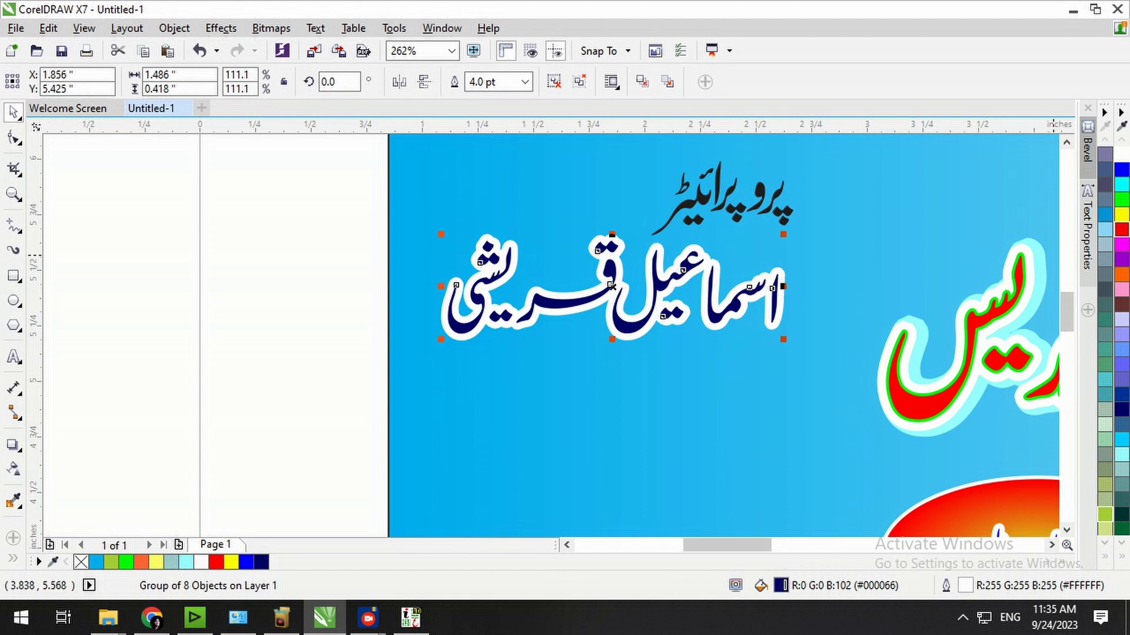
click(1121, 229)
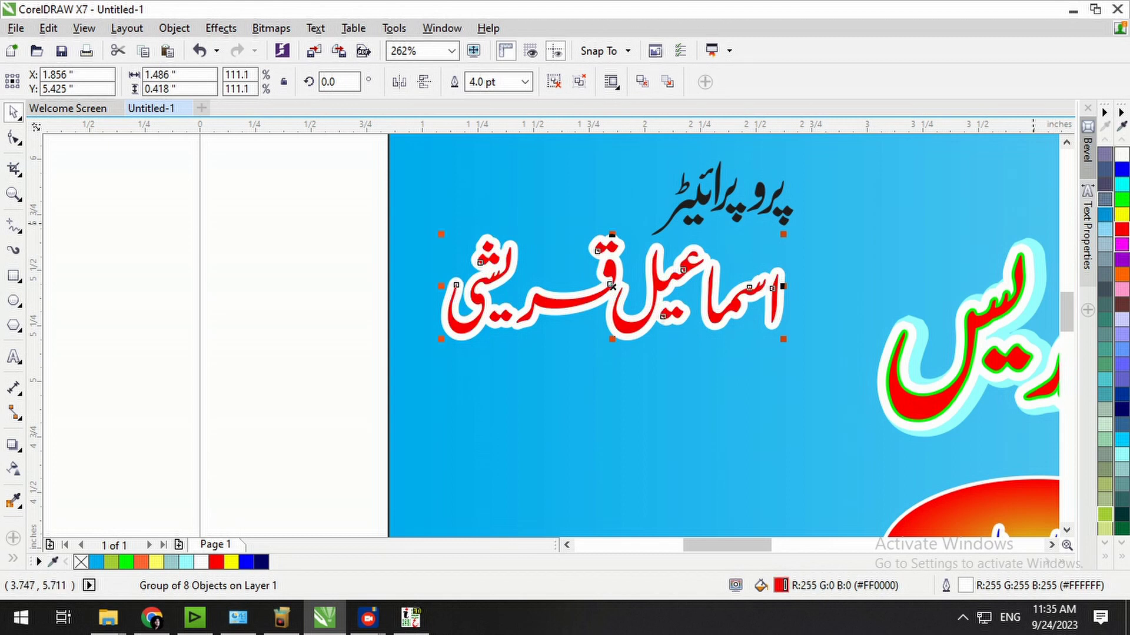
click(1121, 244)
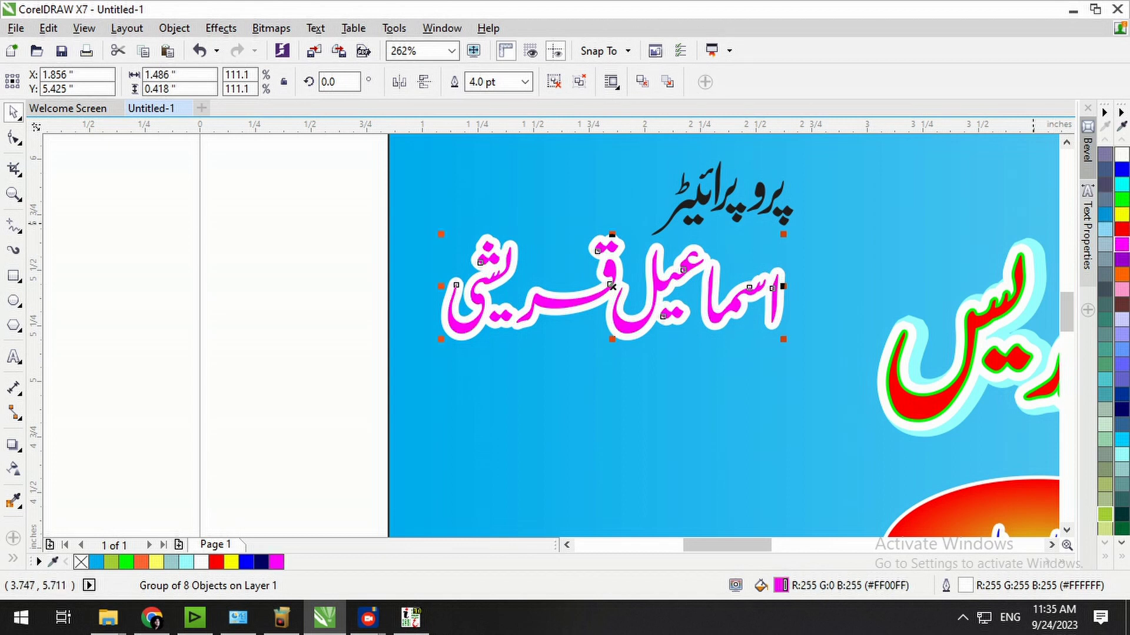
click(1122, 529)
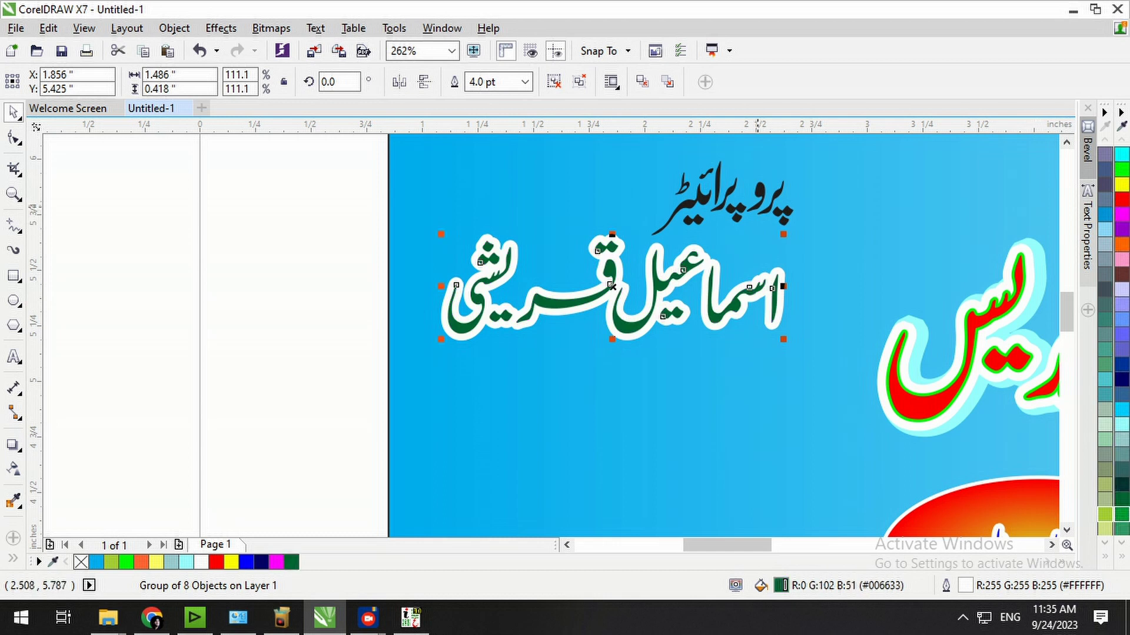
key(ctrl+u)
key(ctrl+l)
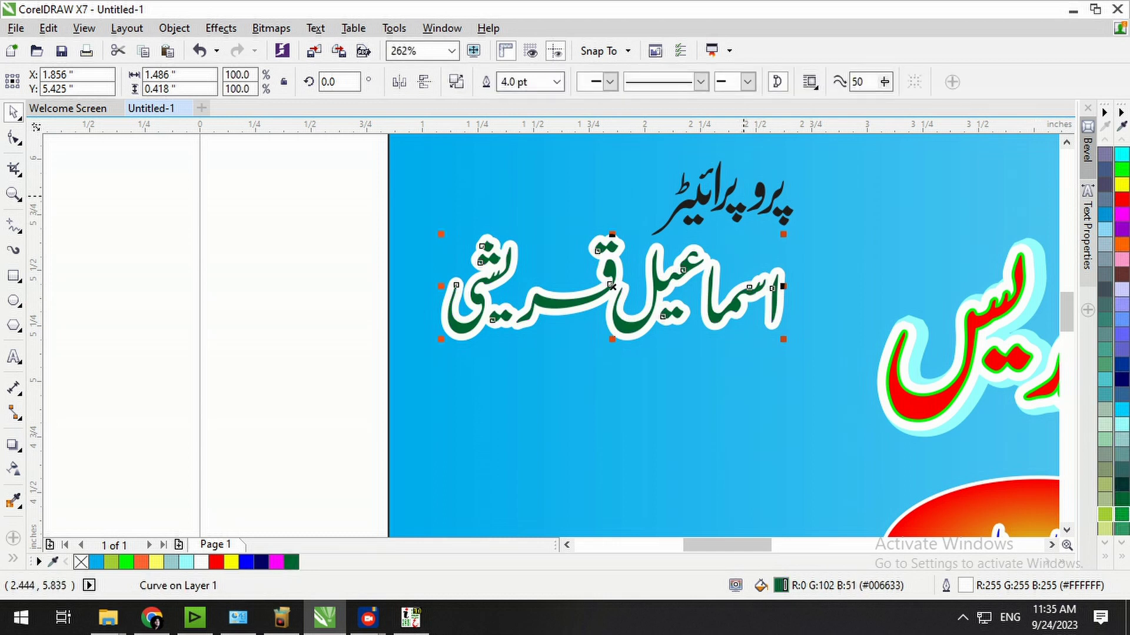
Fill the title yellow with a 2.0 pt black outline behind the fill, then nudge it into place.
click(766, 191)
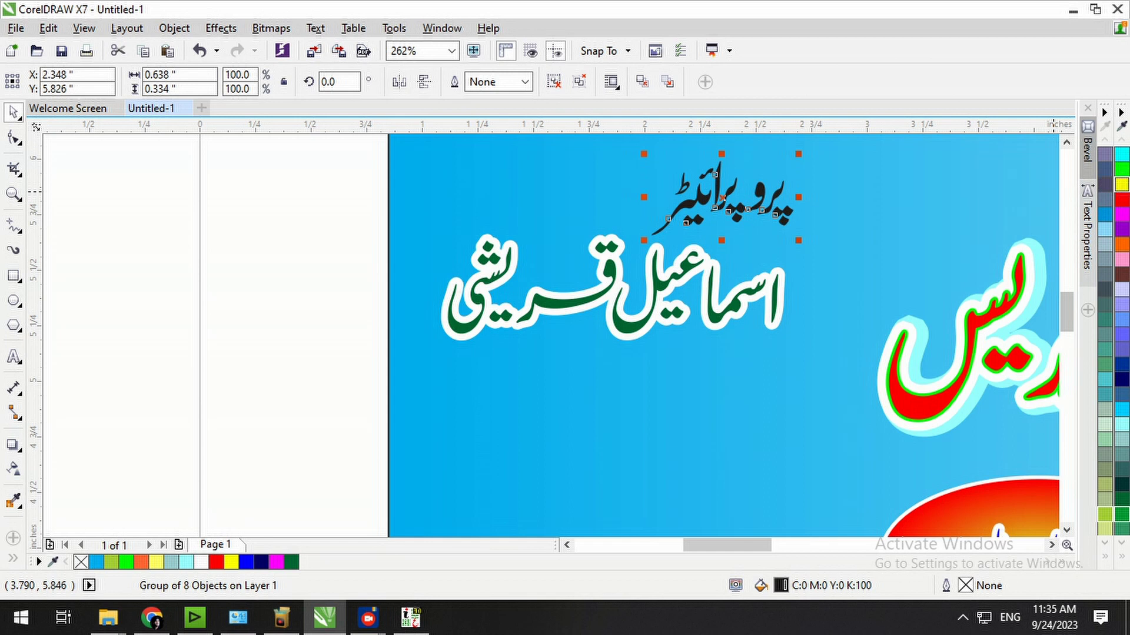
click(1121, 184)
key(F12)
click(452, 193)
click(415, 288)
click(579, 415)
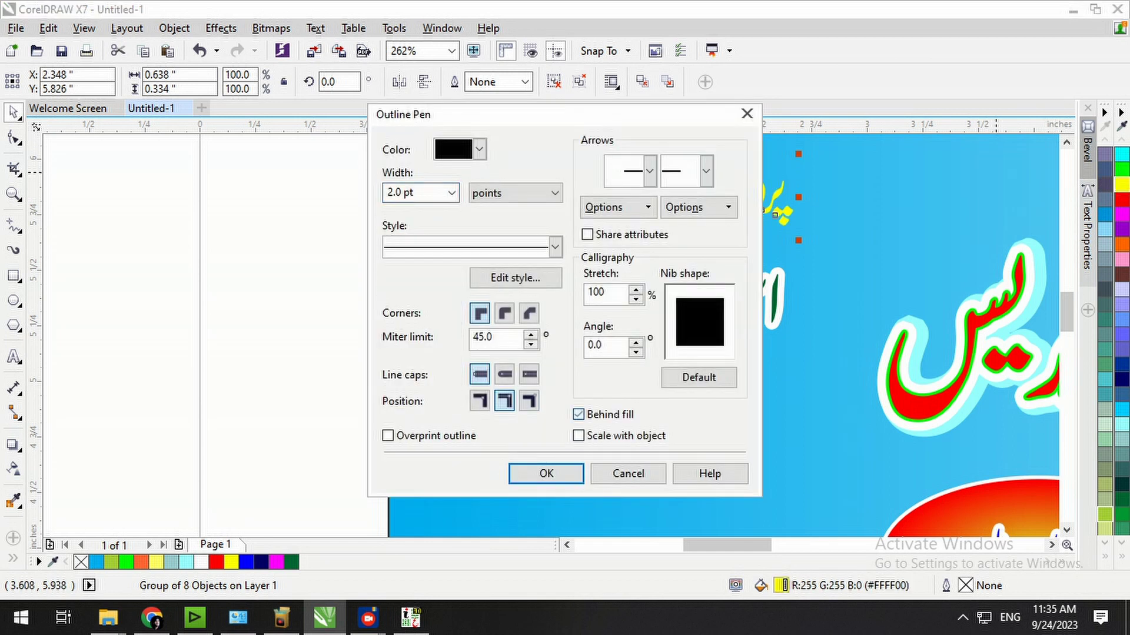
click(565, 473)
key(Right)
key(Right)
key(Right)
key(Up)
key(Up)
key(Up)
key(F4)
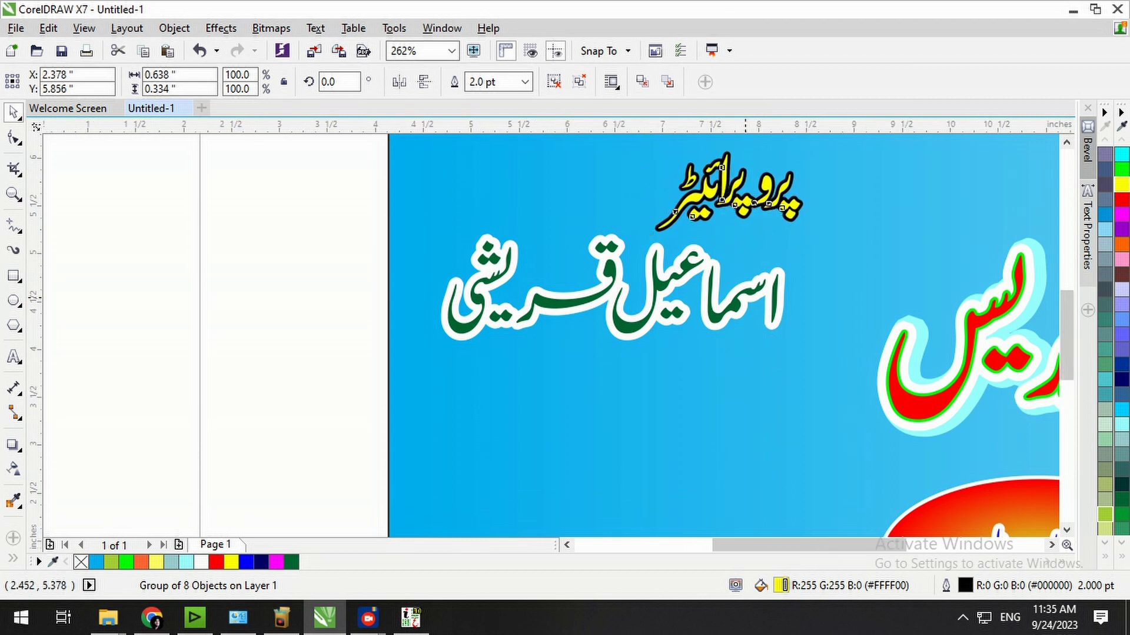
key(Escape)
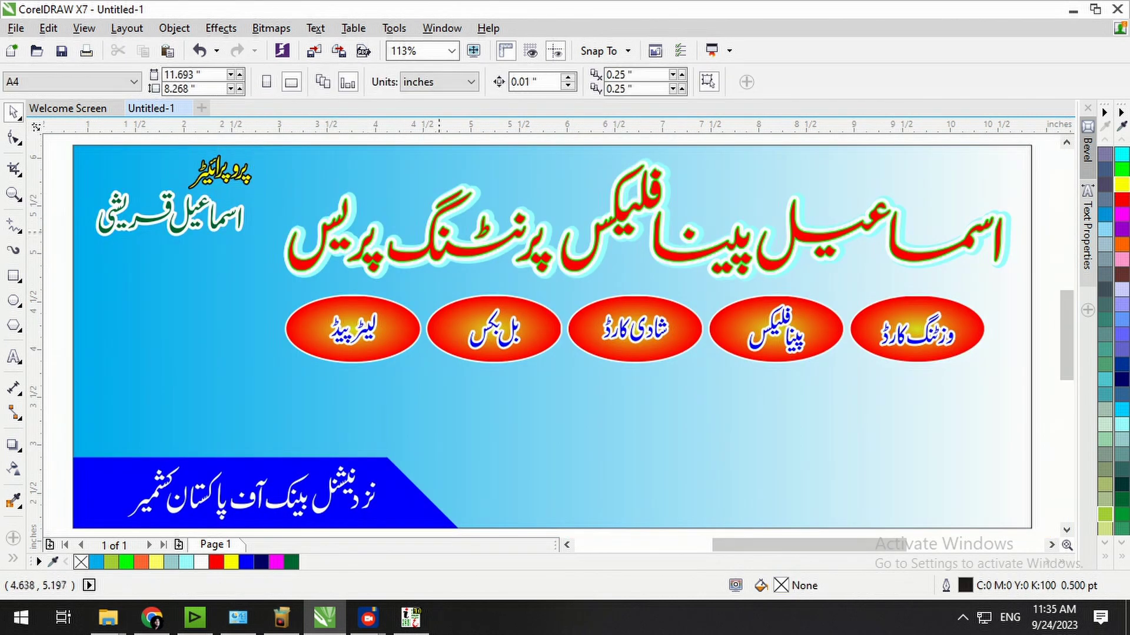
Type the phone number beneath the proprietor's name, resize and position it, and fill it navy.
drag(143, 318, 1, 349)
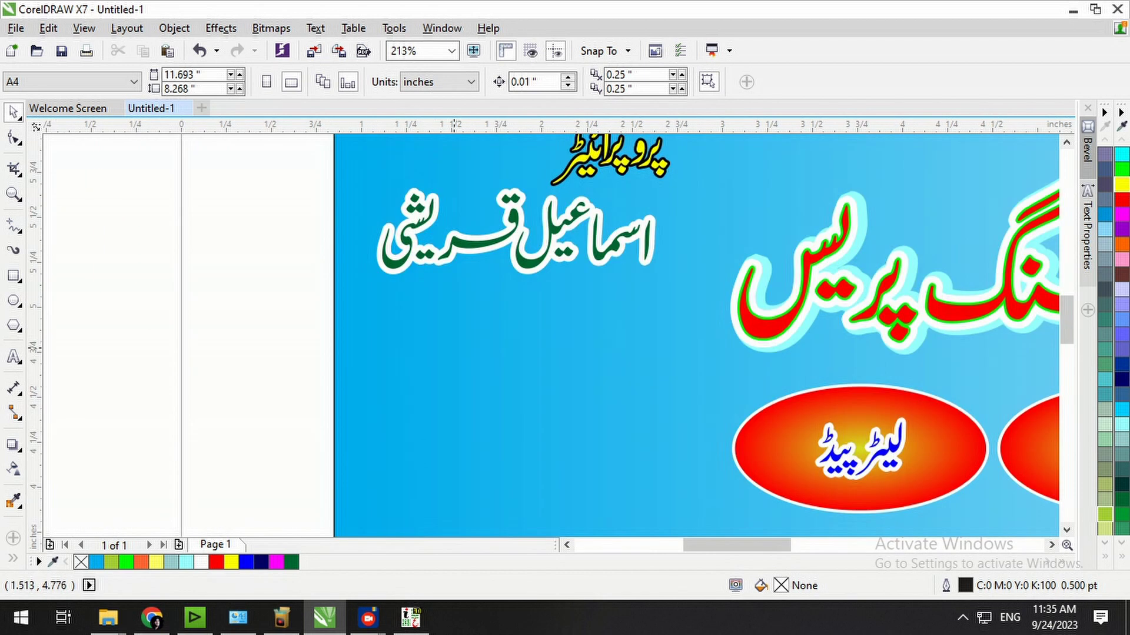
key(F8)
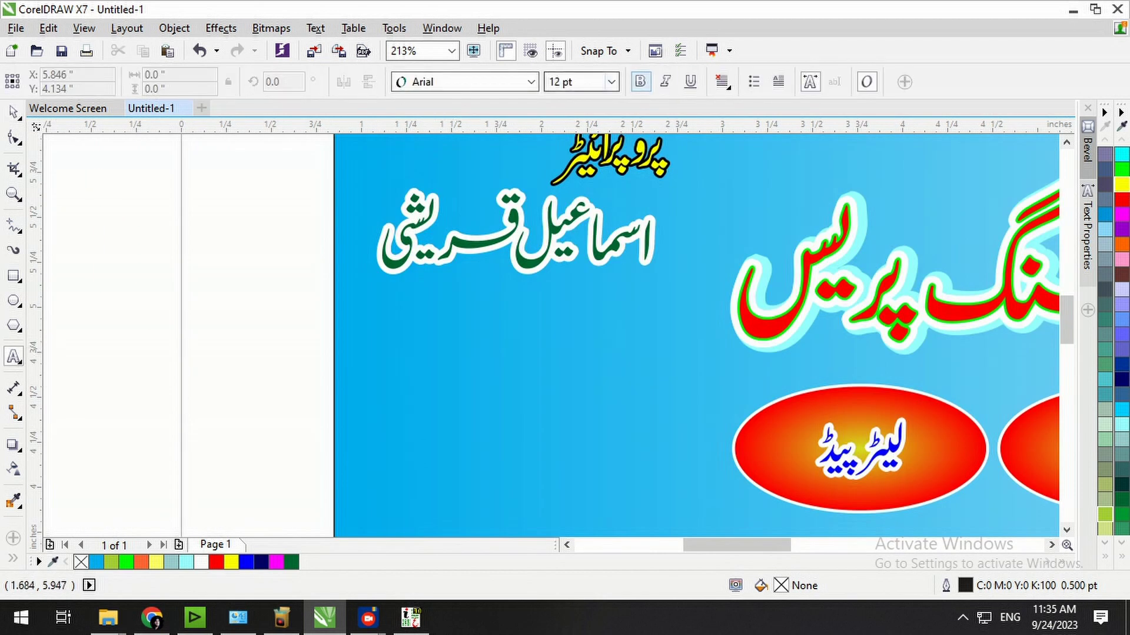
click(365, 352)
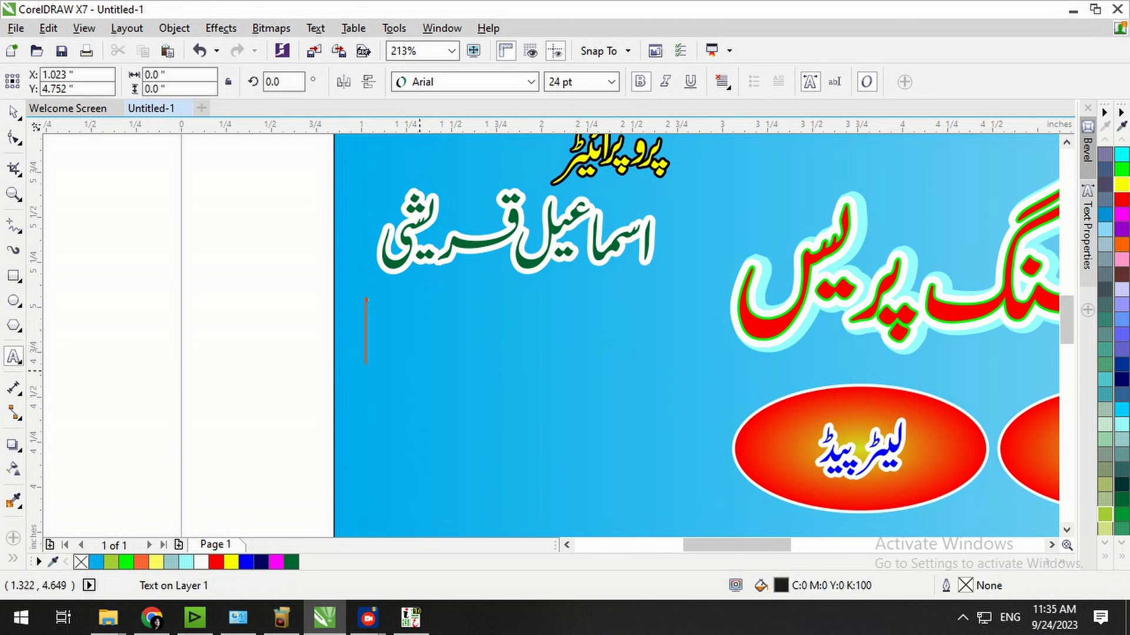
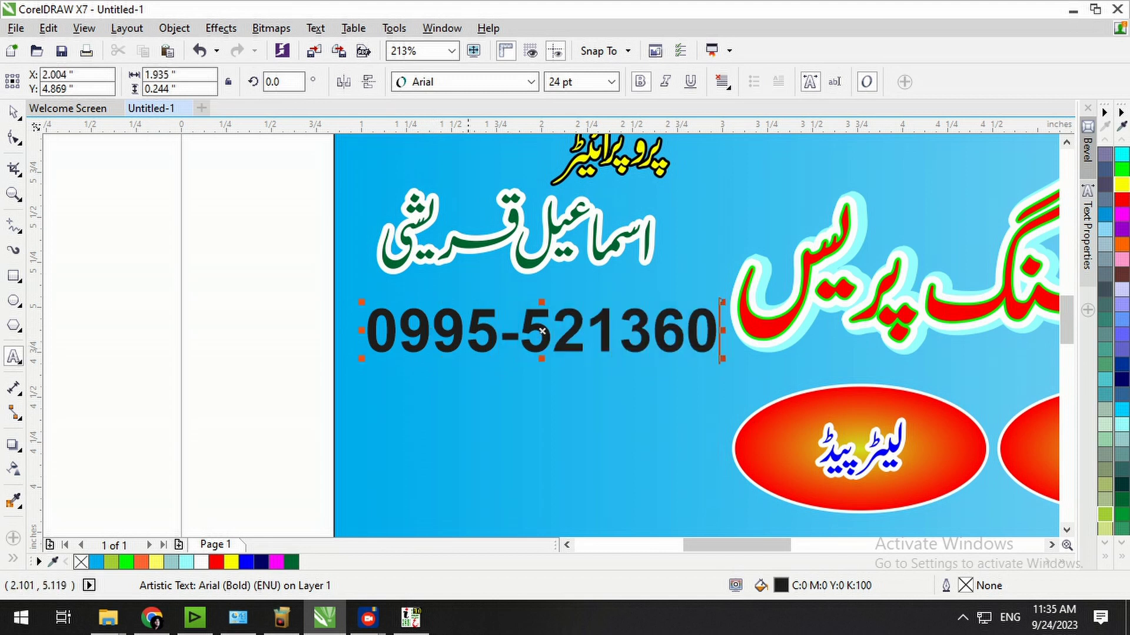
key(ctrl+space)
drag(722, 359, 682, 353)
drag(620, 335, 587, 306)
drag(652, 327, 674, 330)
click(1121, 379)
shift+click(646, 258)
Centre the phone number under the name and give it a 3.0 pt white outline.
key(c)
click(295, 287)
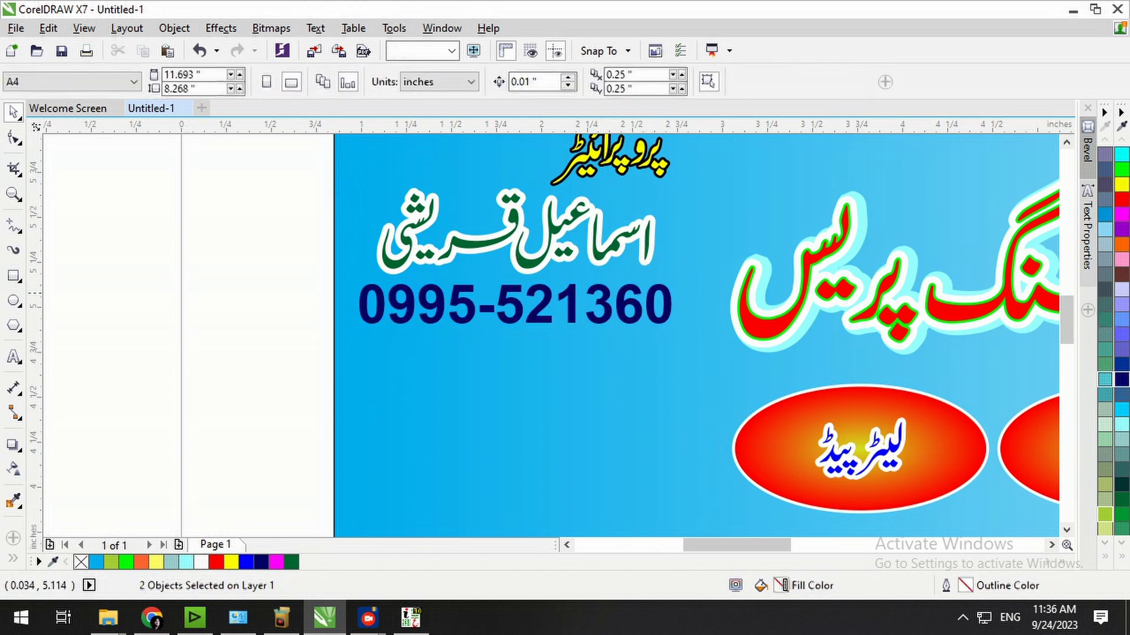
click(573, 316)
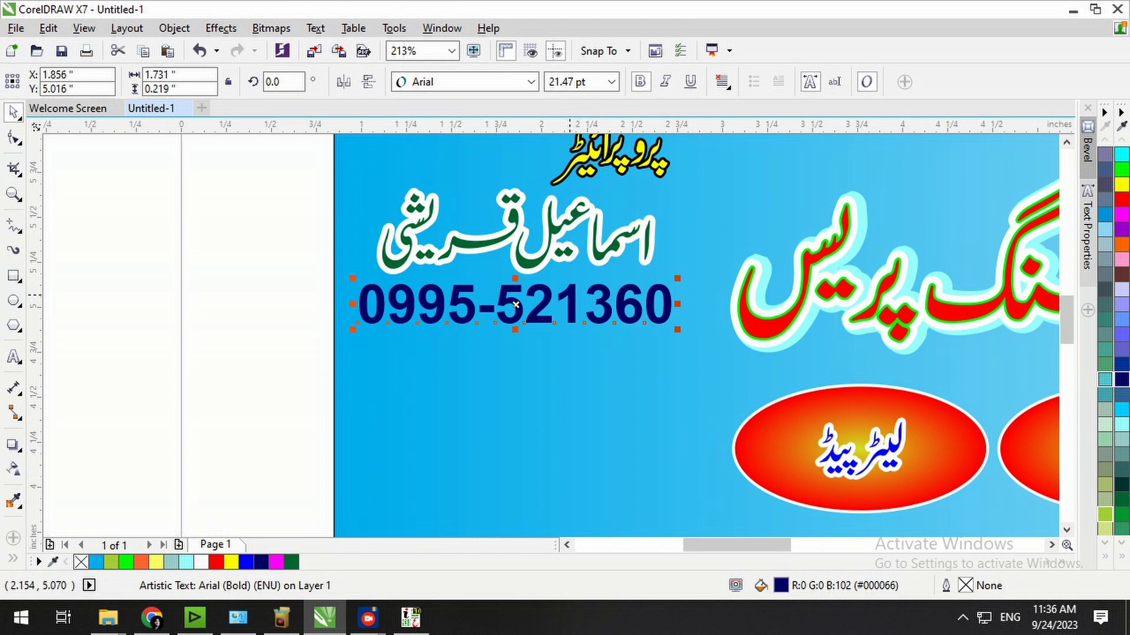
key(F12)
click(451, 193)
click(421, 304)
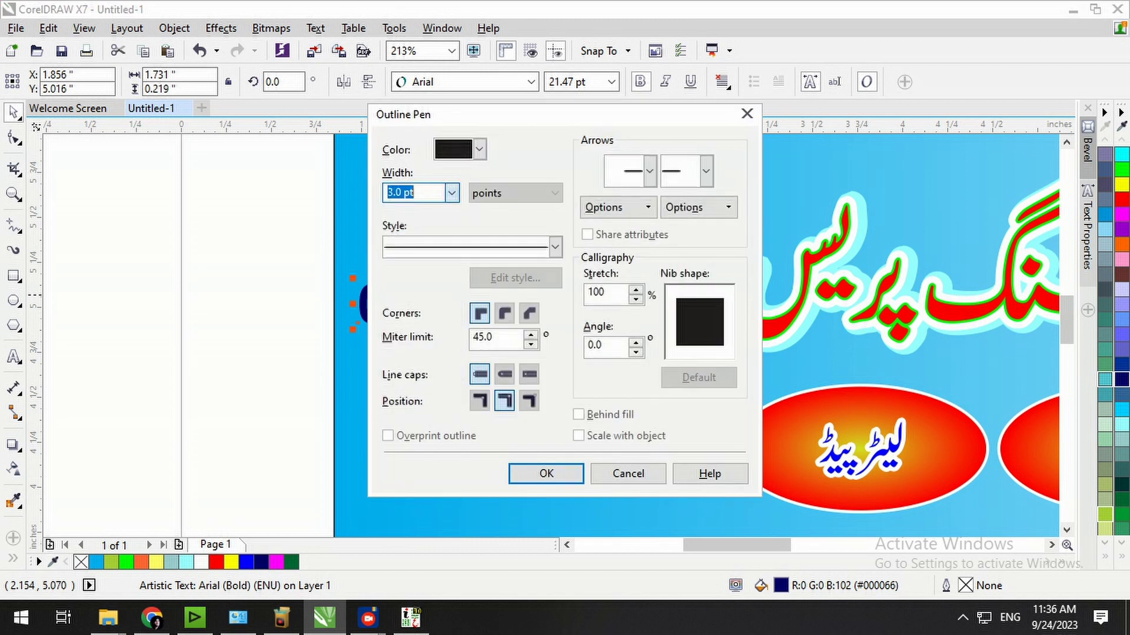
click(574, 469)
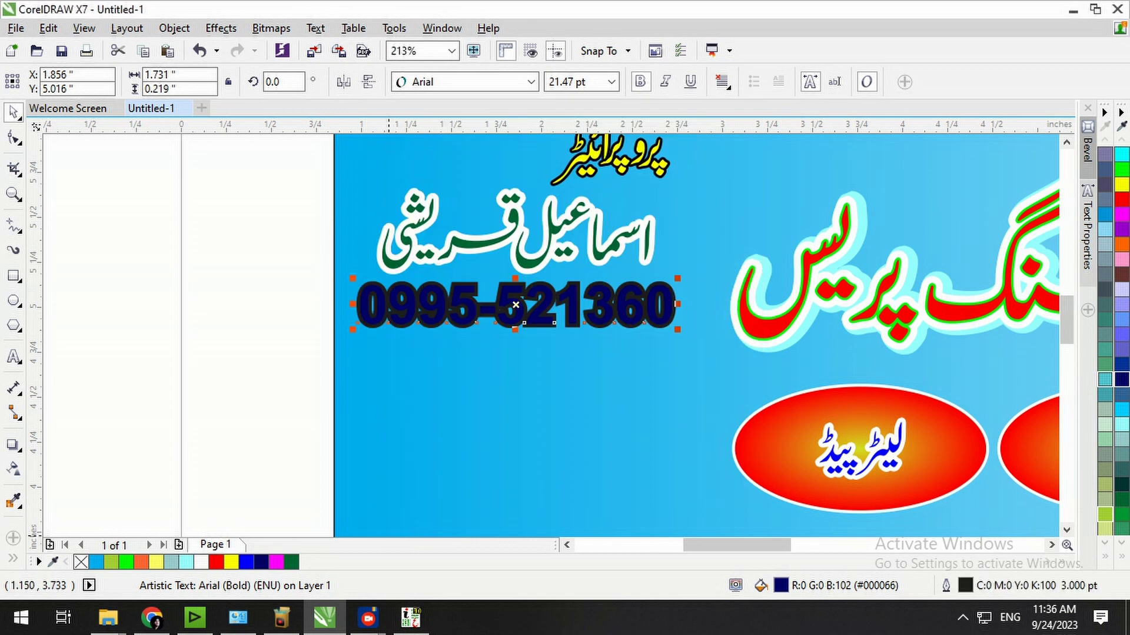
right_click(201, 562)
click(170, 383)
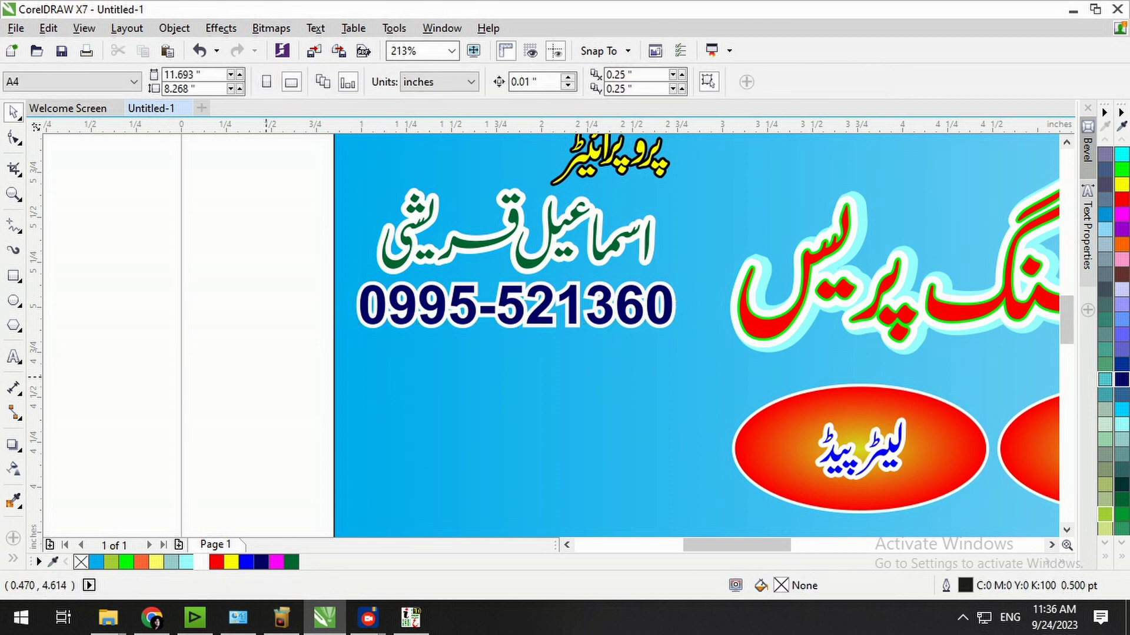
key(F4)
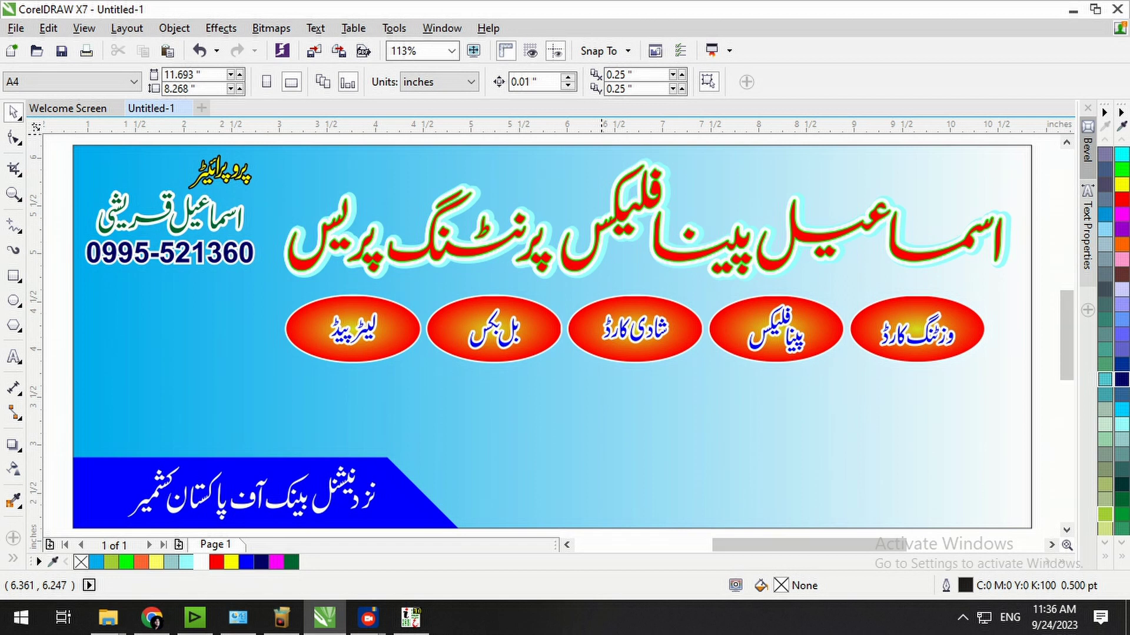
key(shift+F4)
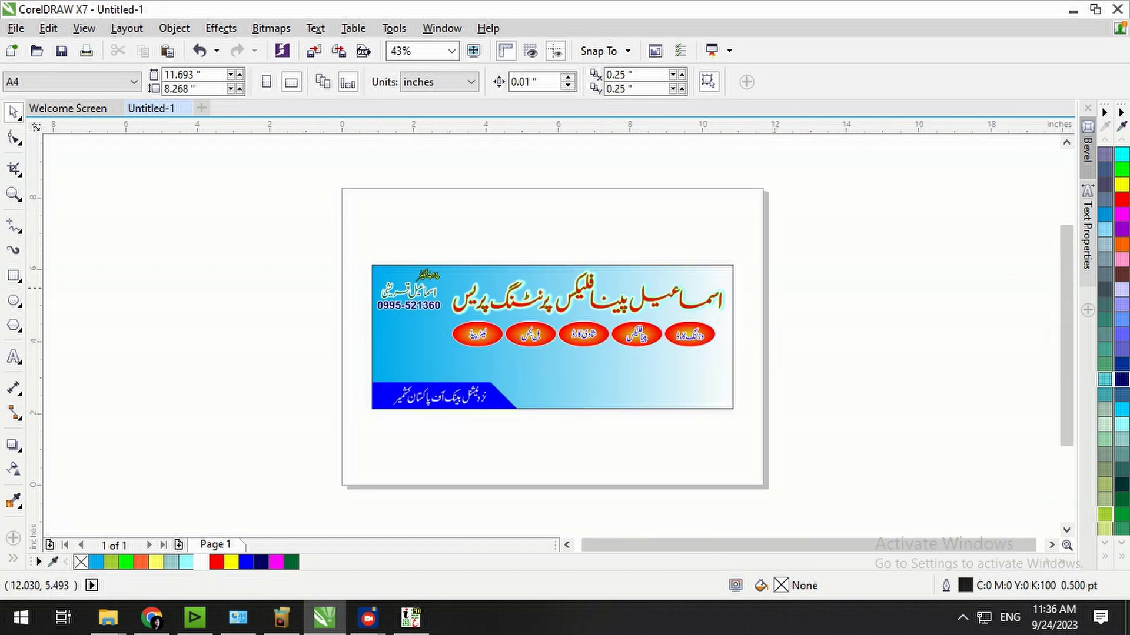
drag(713, 356, 307, 444)
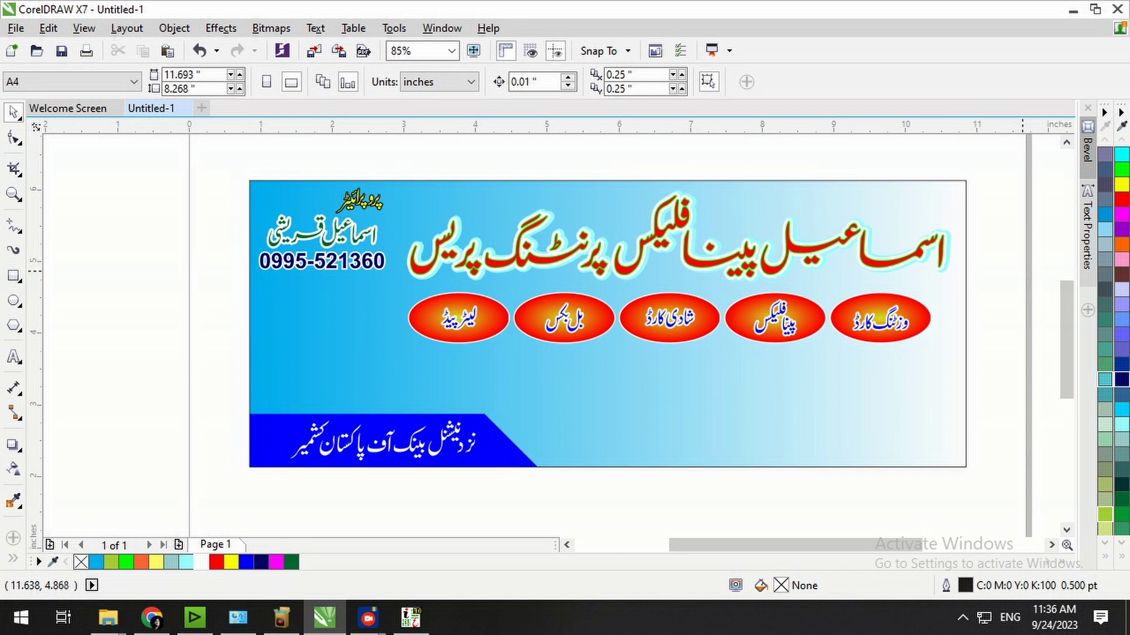
click(870, 264)
click(1122, 379)
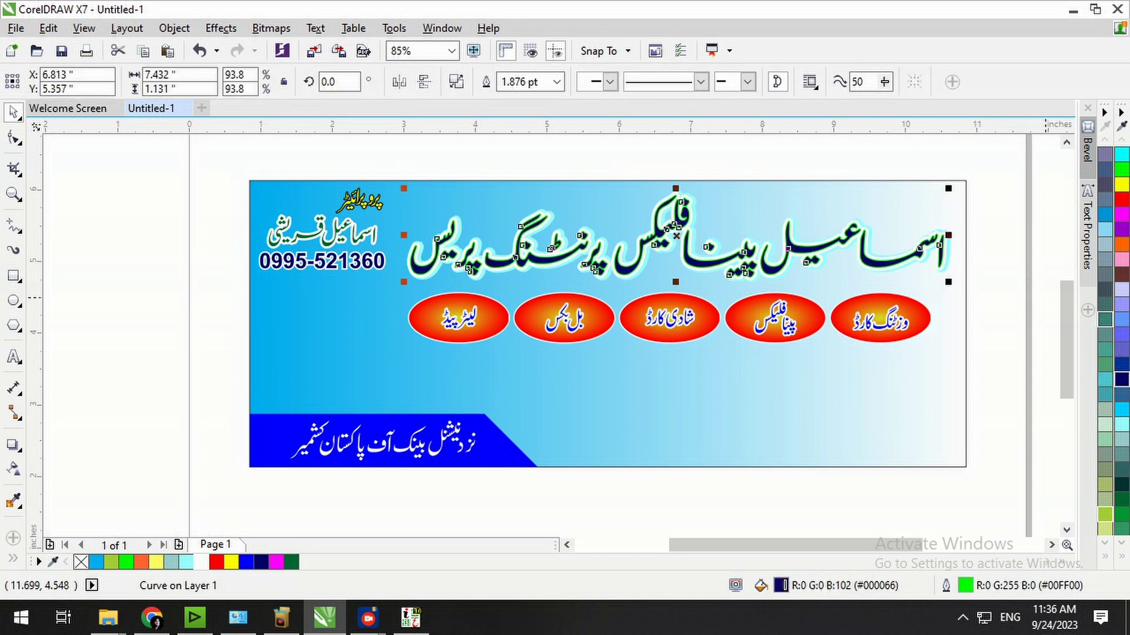
key(ctrl+z)
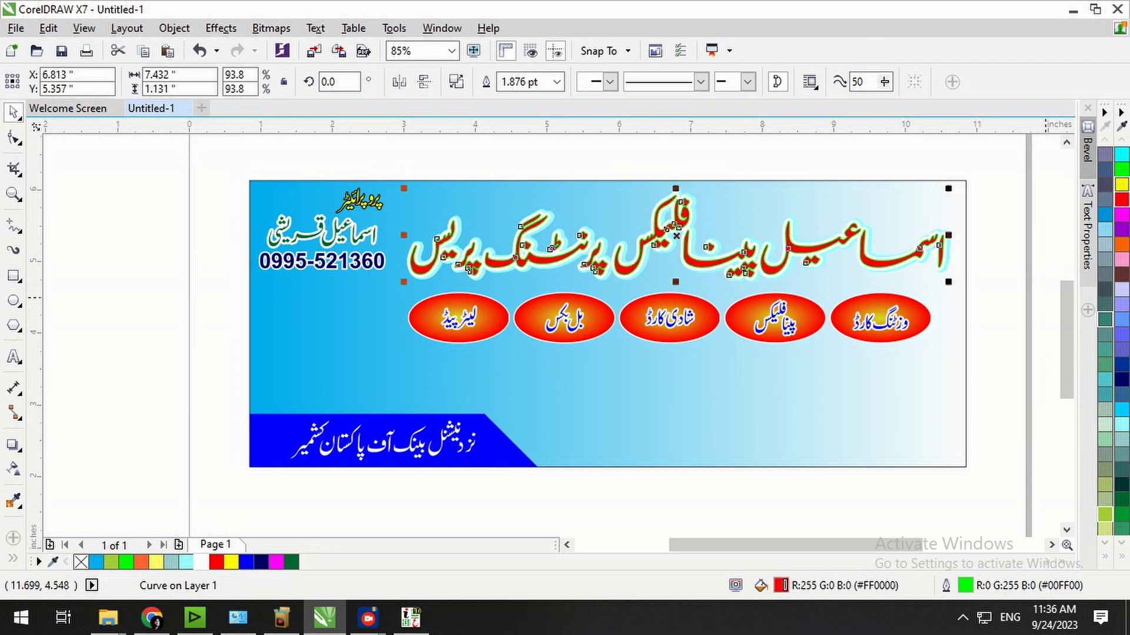
click(1122, 185)
click(1121, 169)
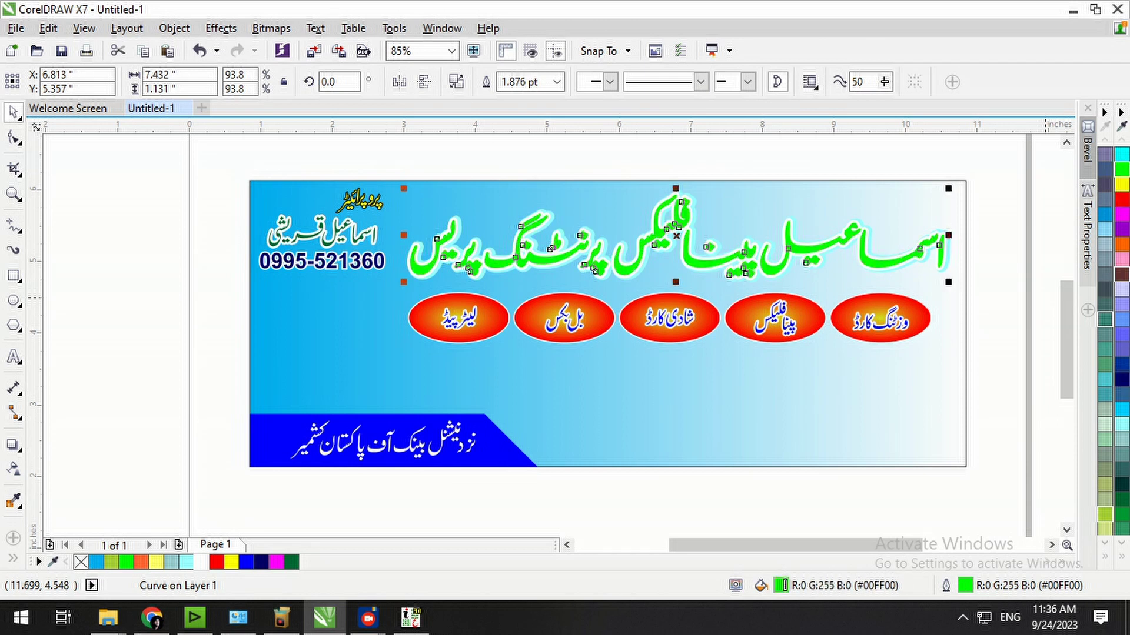
click(1121, 275)
click(1121, 379)
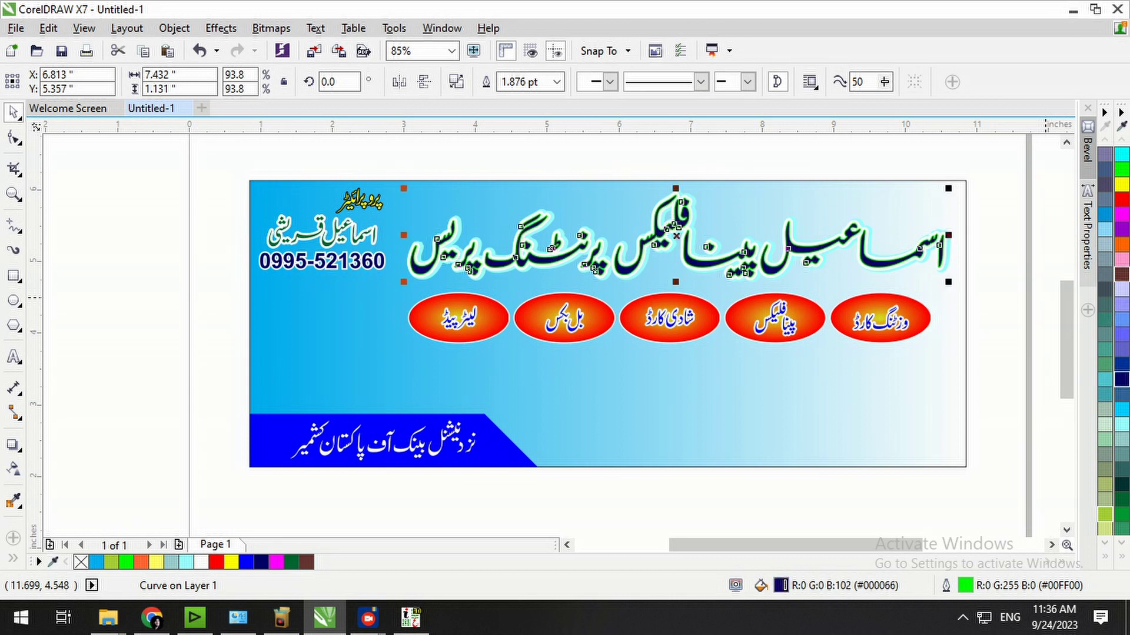
click(1121, 214)
click(1121, 200)
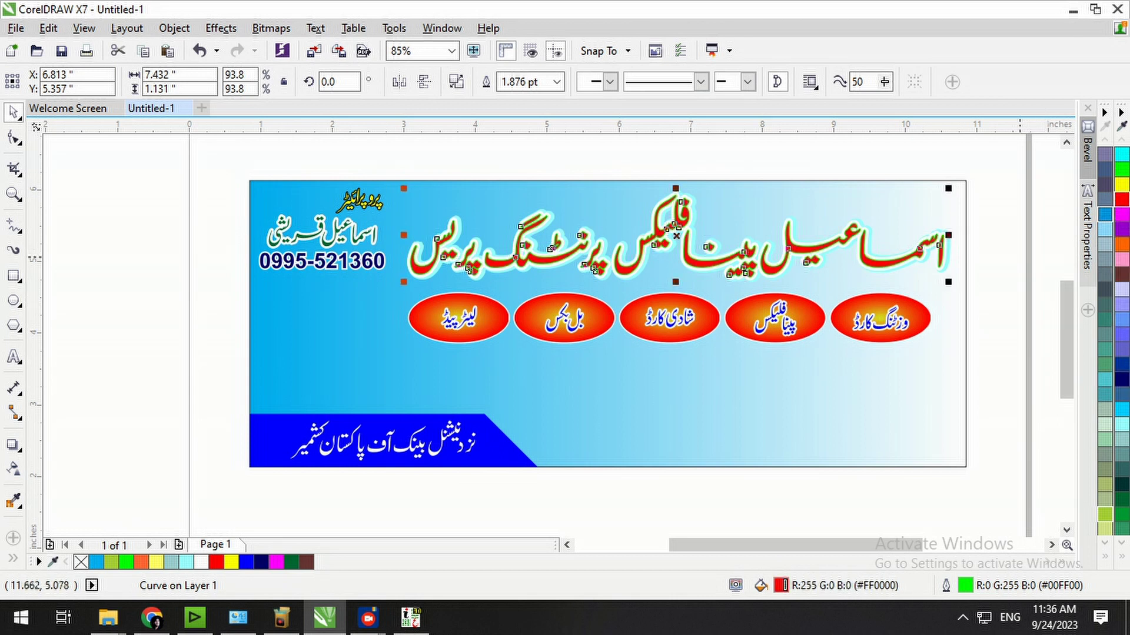
key(Escape)
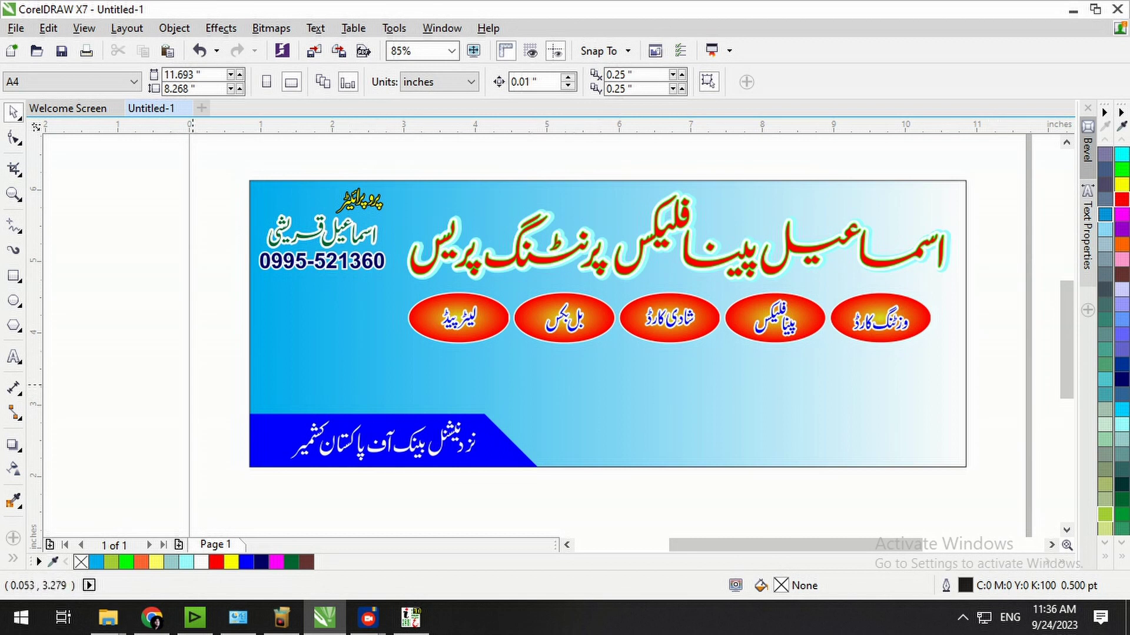
From the Programs window, go to drive D: and open 3 MASTER STUDIO & PRINTING, then 1 Composing Work 2018 & 2019.
click(108, 618)
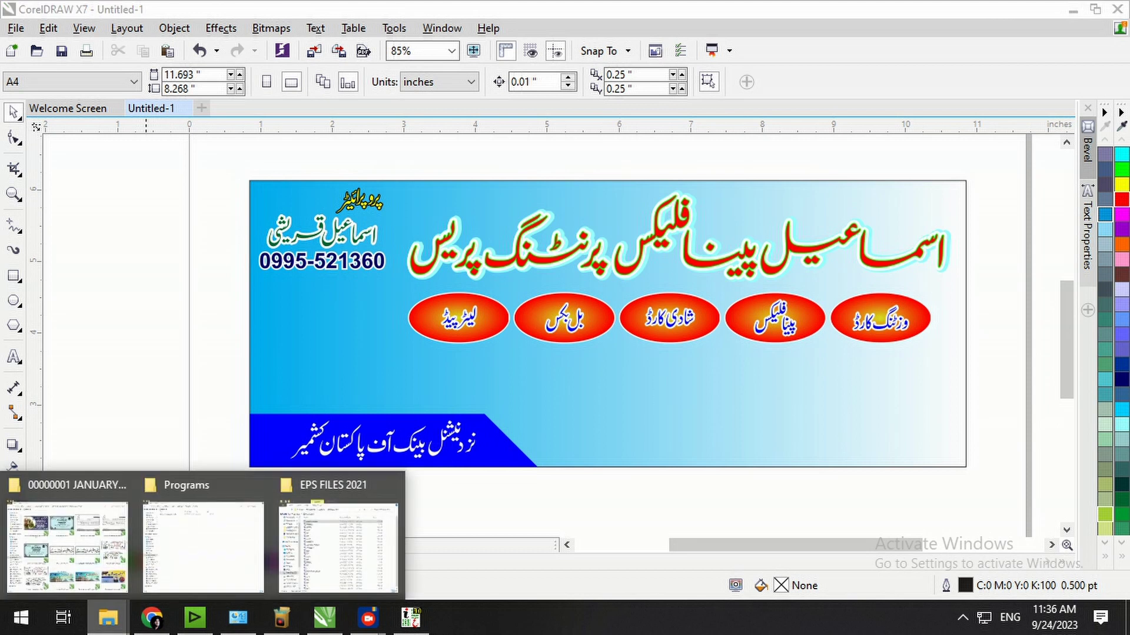
click(203, 530)
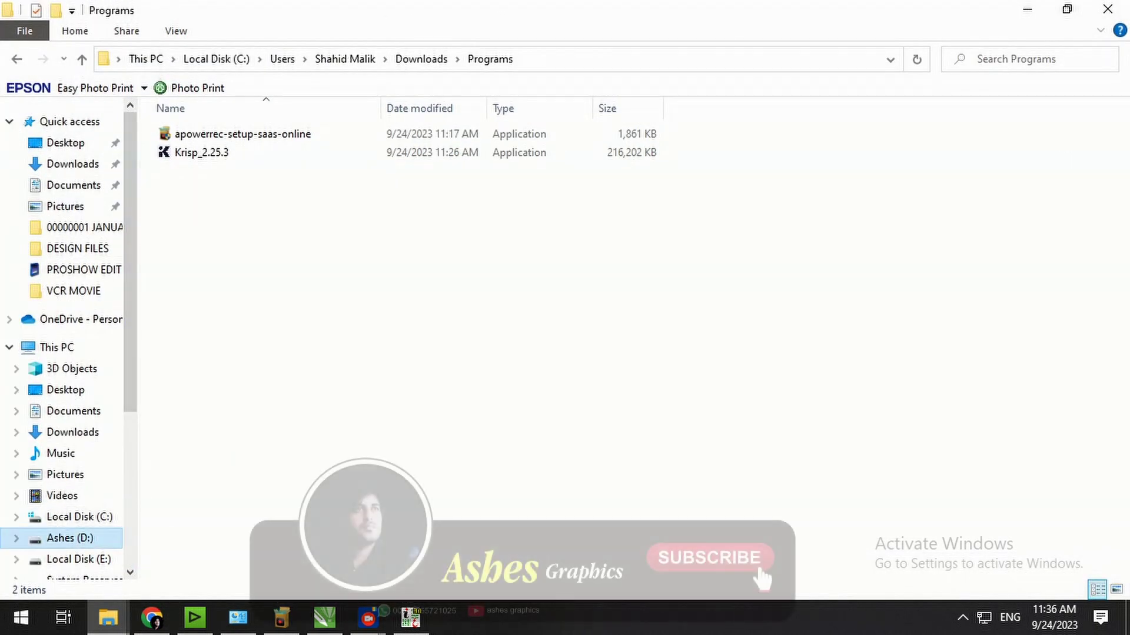
click(69, 538)
double_click(724, 123)
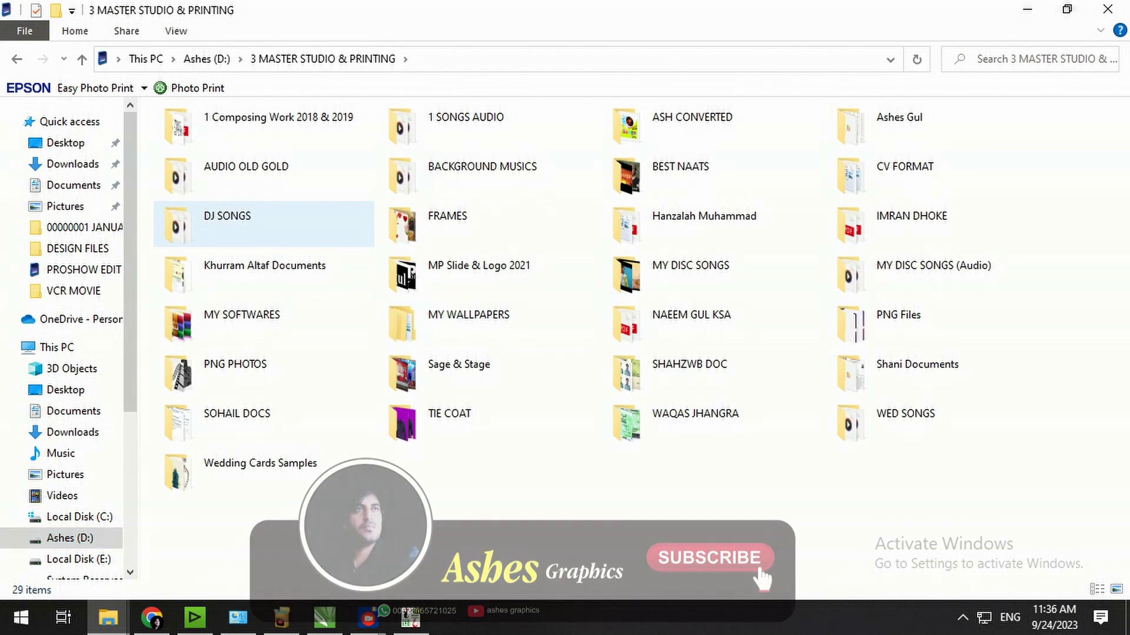
click(265, 124)
double_click(265, 123)
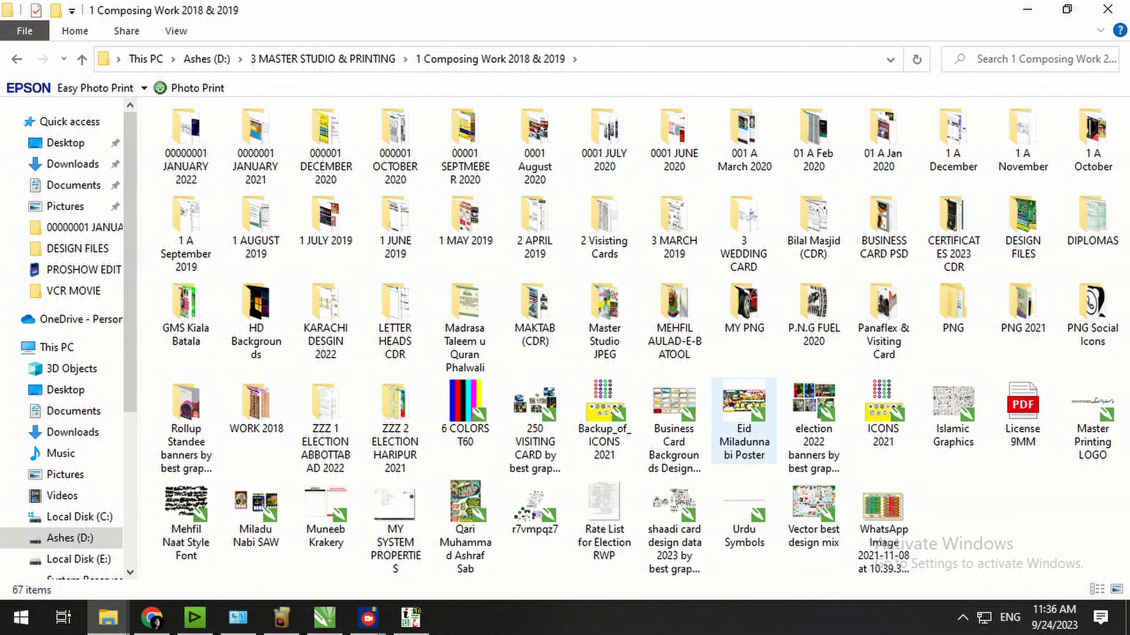
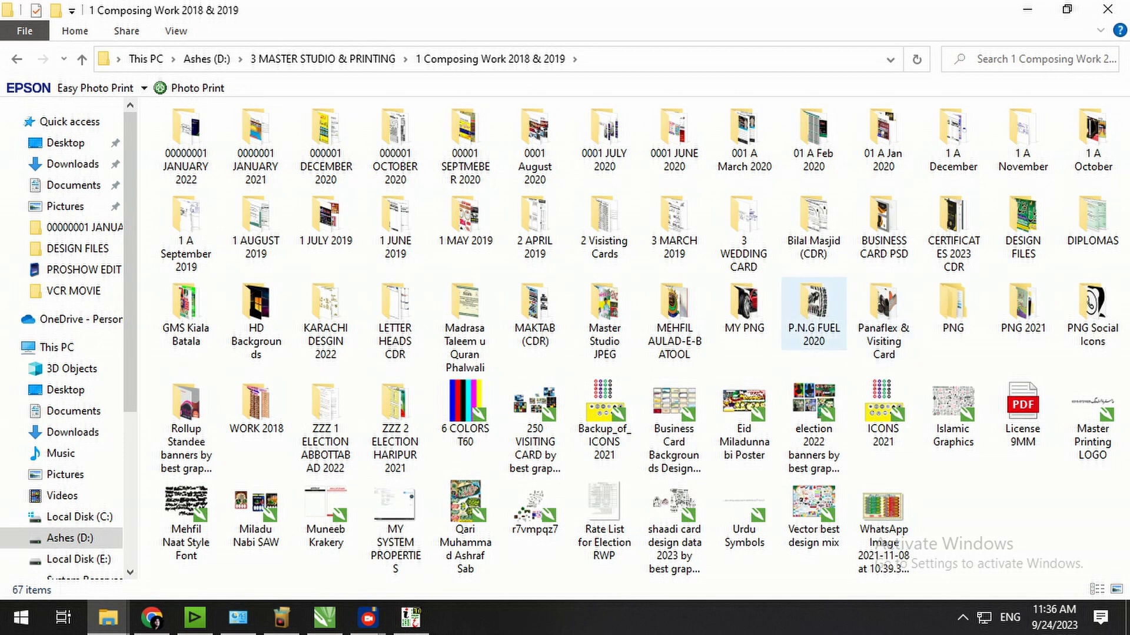
Open the P.N.G FUEL 2020 folder and drag the ELECTRINIC (1) printer image to CorelDRAW.
click(814, 313)
double_click(814, 314)
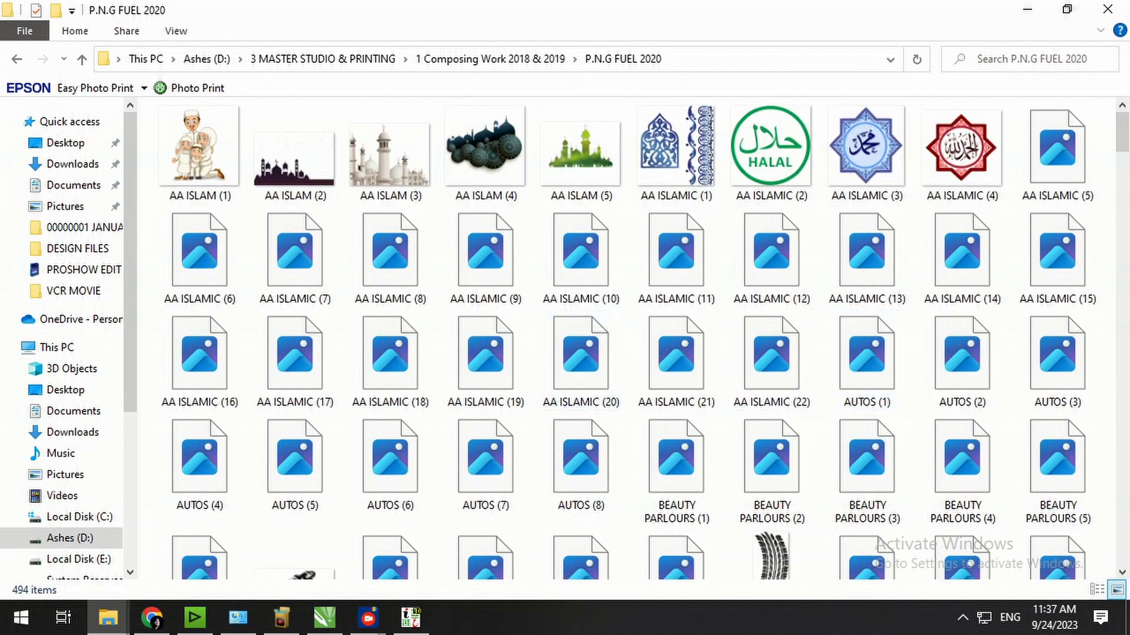
scroll(676, 362, down, 5)
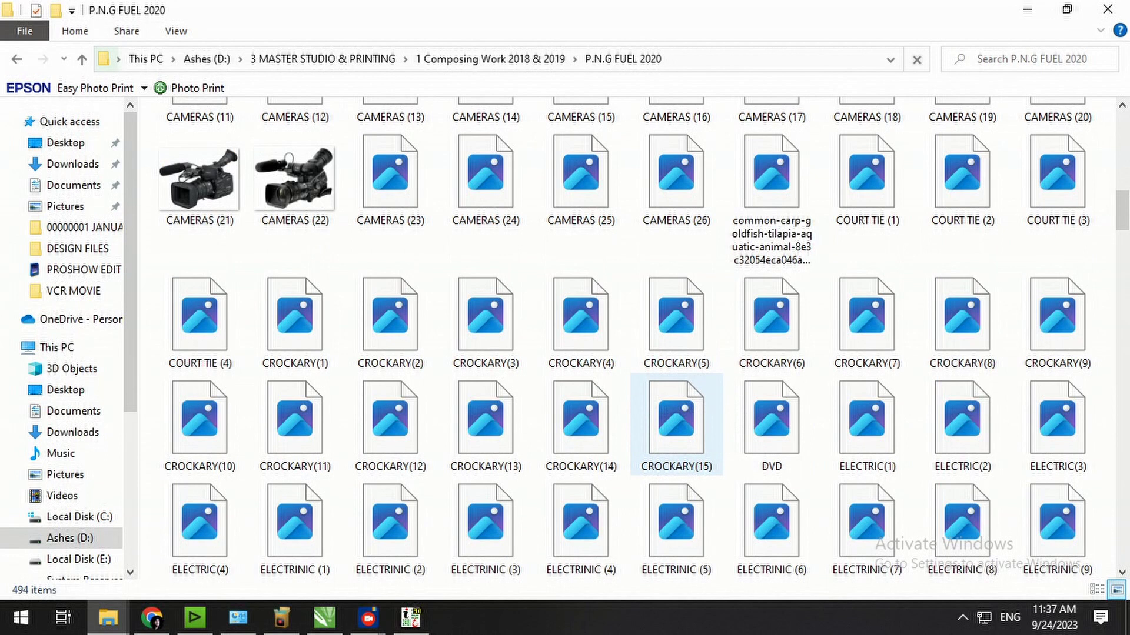
scroll(676, 388, up, 3)
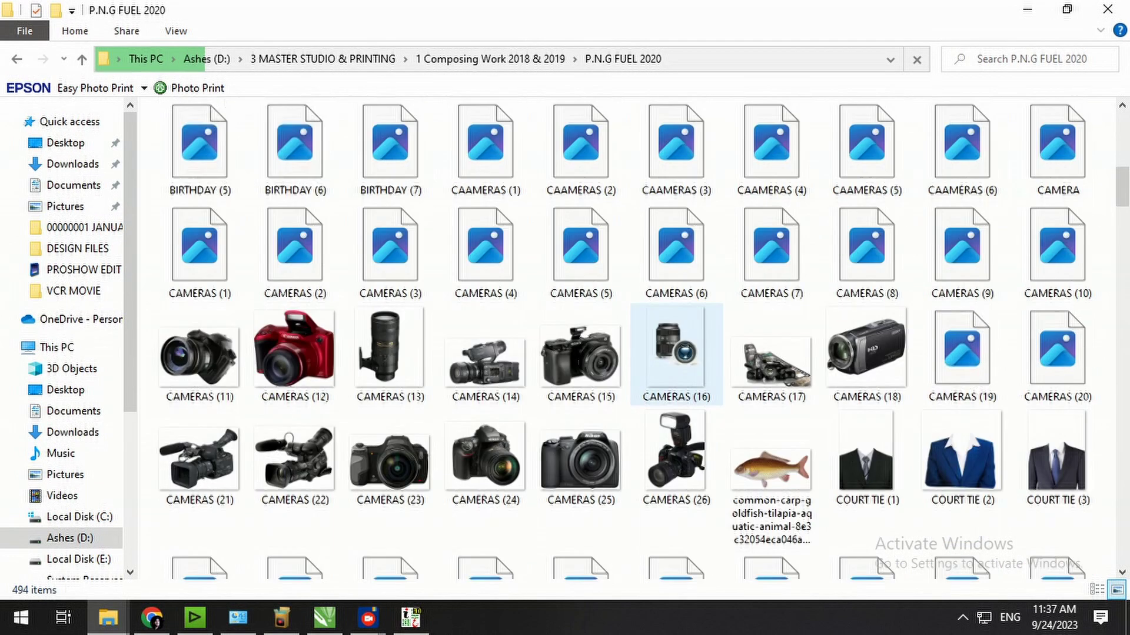
scroll(676, 388, down, 3)
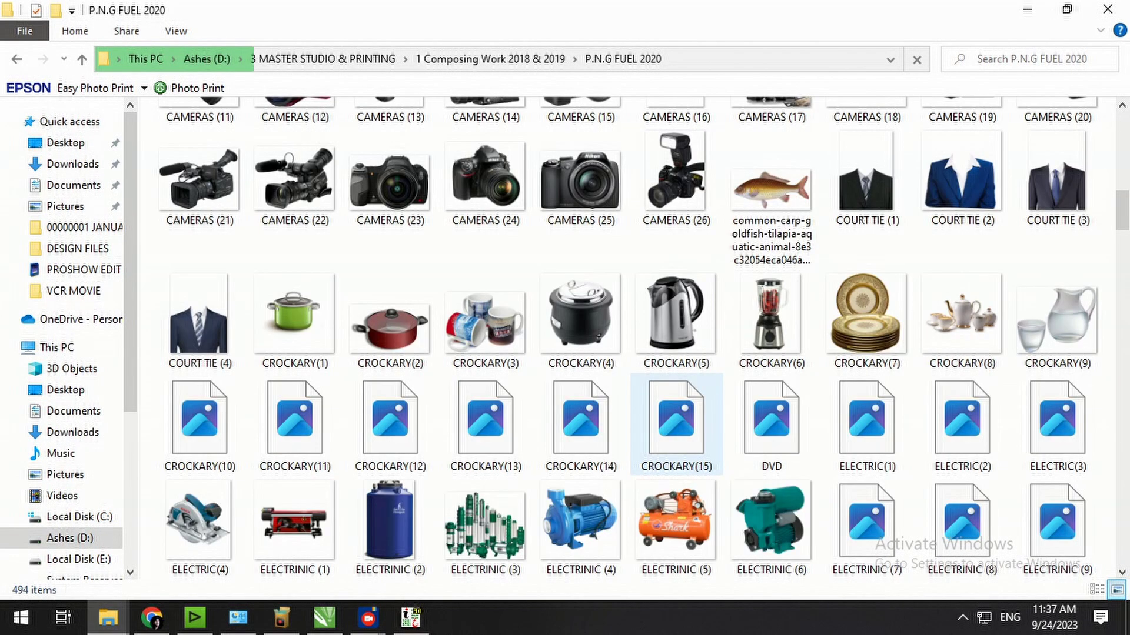
scroll(676, 412, down, 3)
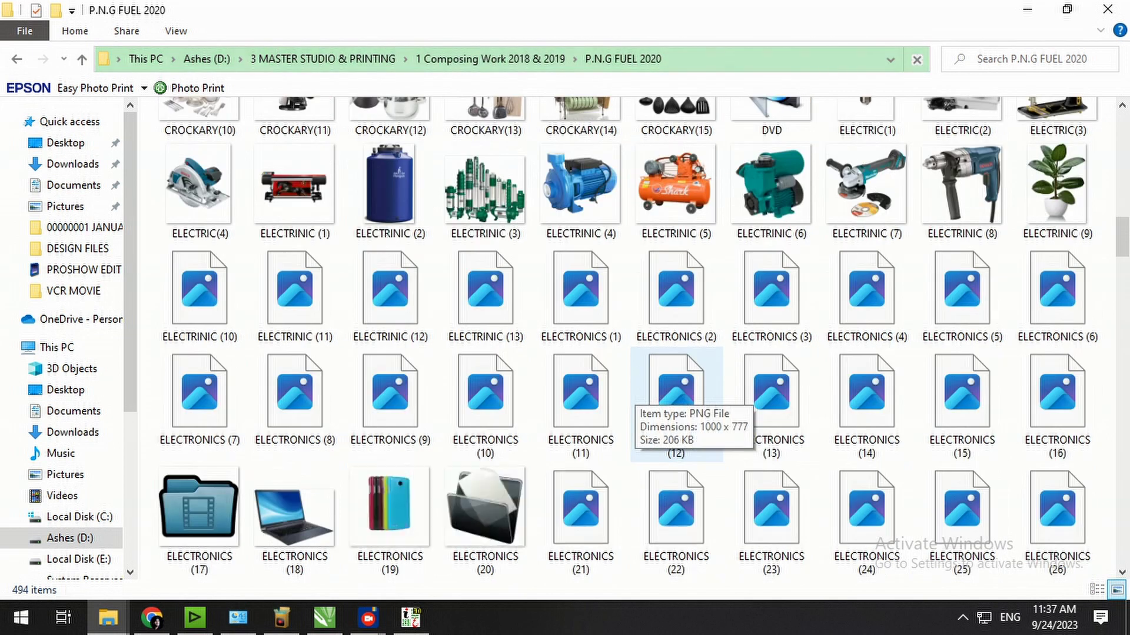
click(295, 187)
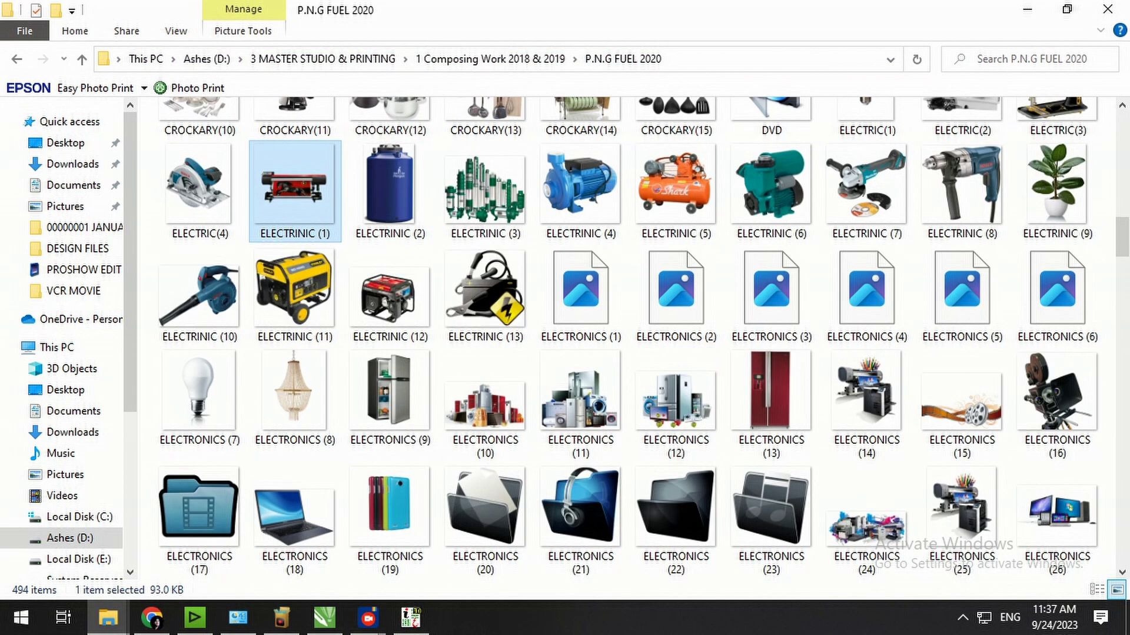
drag(294, 187, 324, 617)
Drop the printer image onto the banner, shrink it to about a third and move it right.
click(721, 386)
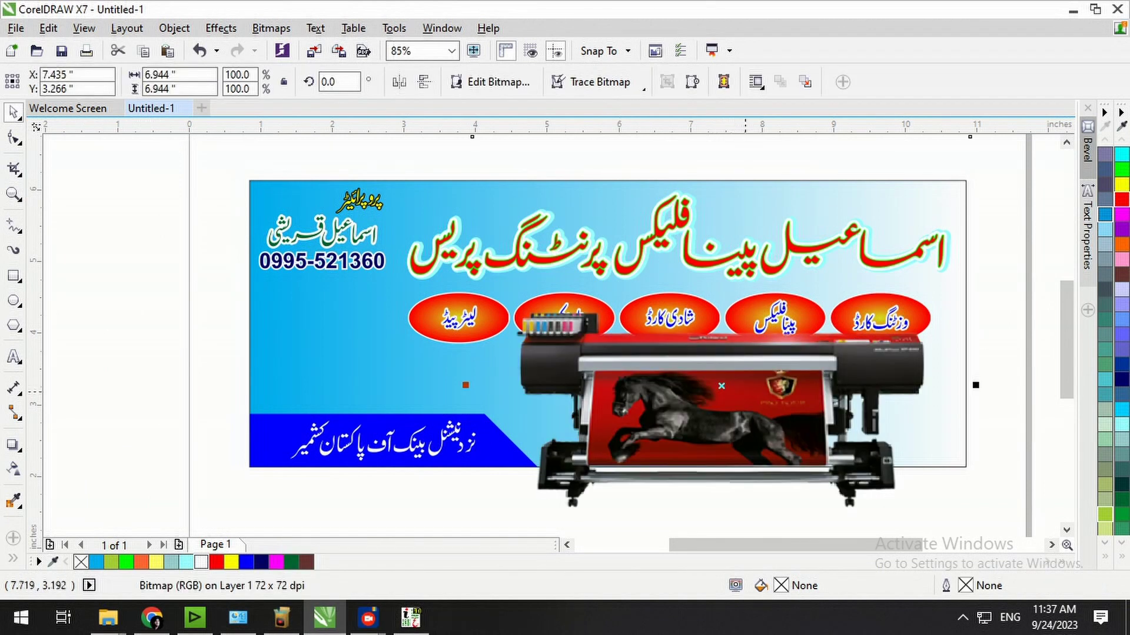
scroll(906, 435, down, 1)
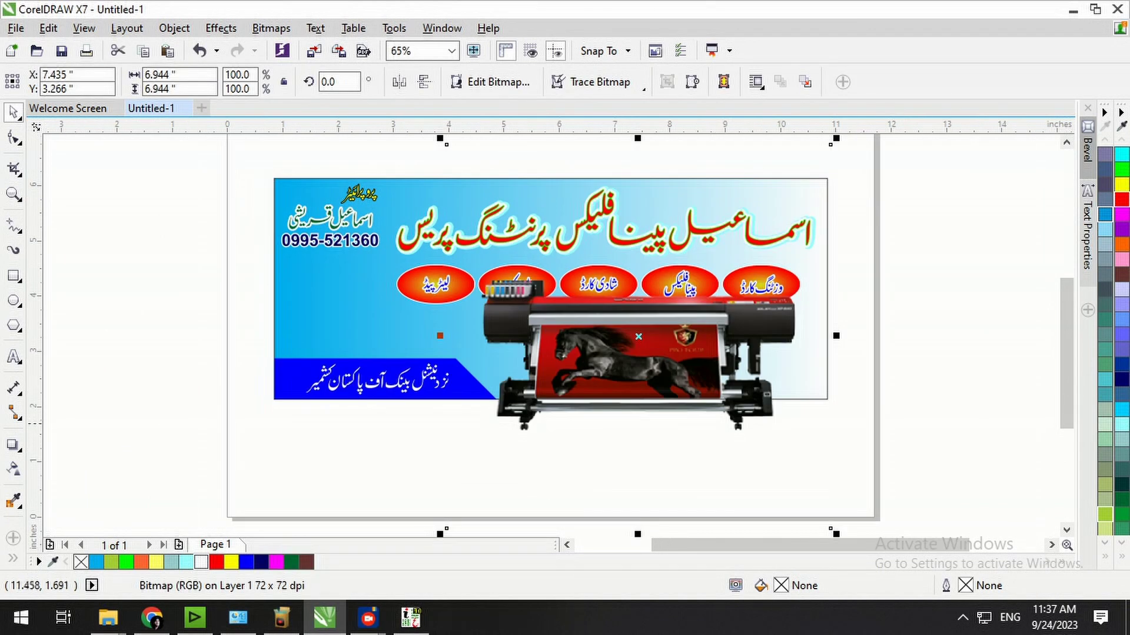
drag(839, 536, 711, 464)
drag(666, 353, 746, 365)
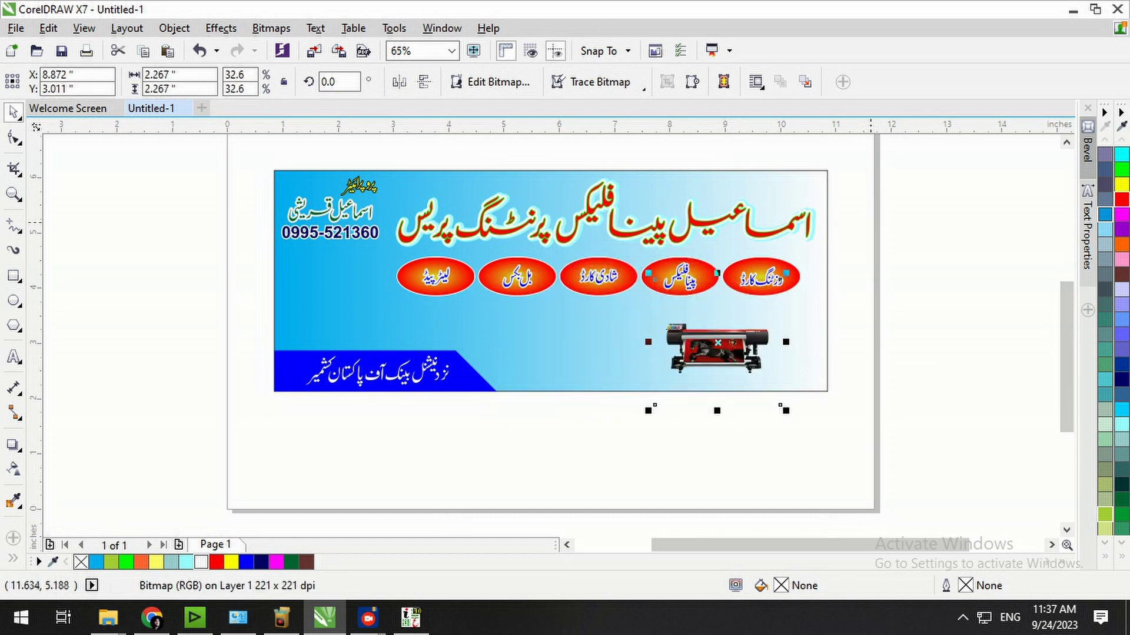
scroll(845, 367, up, 2)
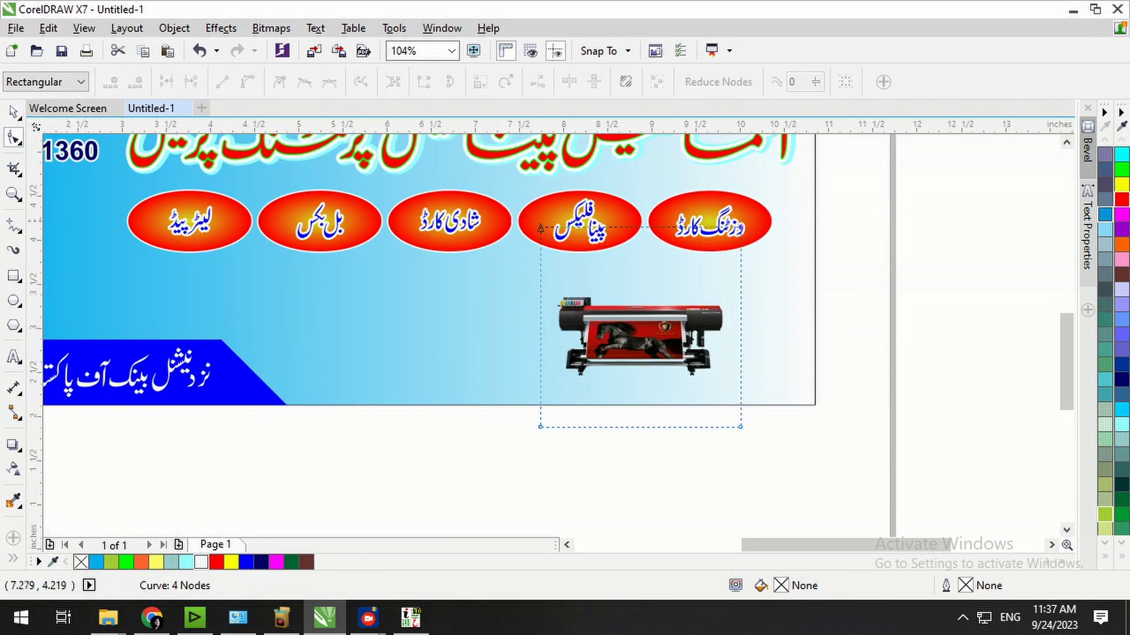
Crop the empty space above and below the printer image with the Shape tool.
drag(810, 260, 811, 260)
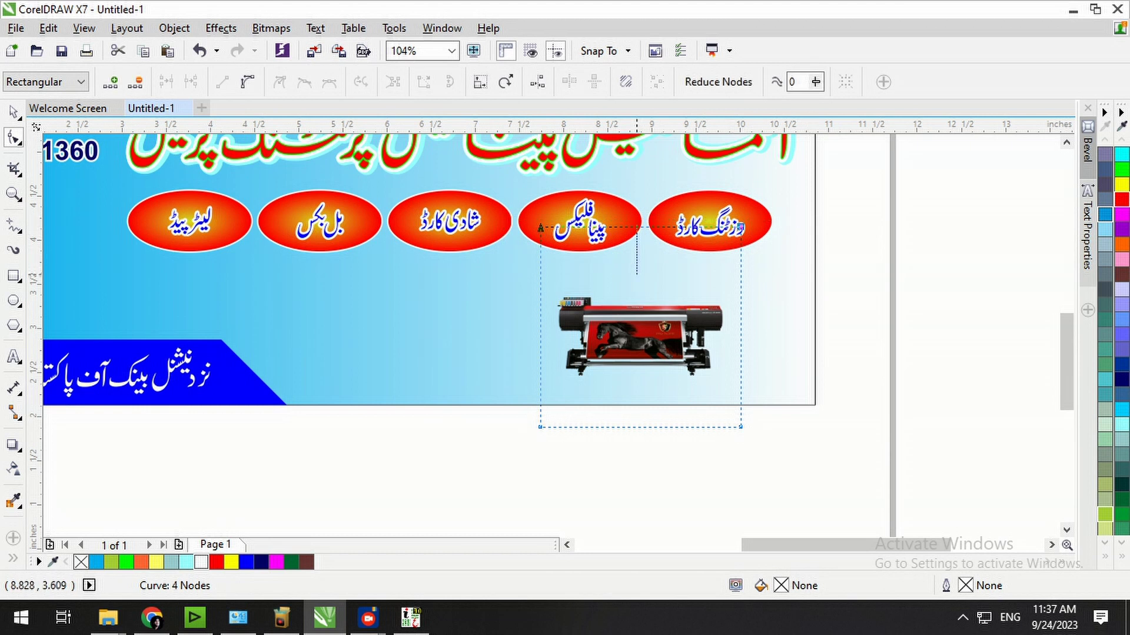
drag(631, 227, 631, 291)
drag(755, 392, 484, 460)
drag(652, 426, 652, 380)
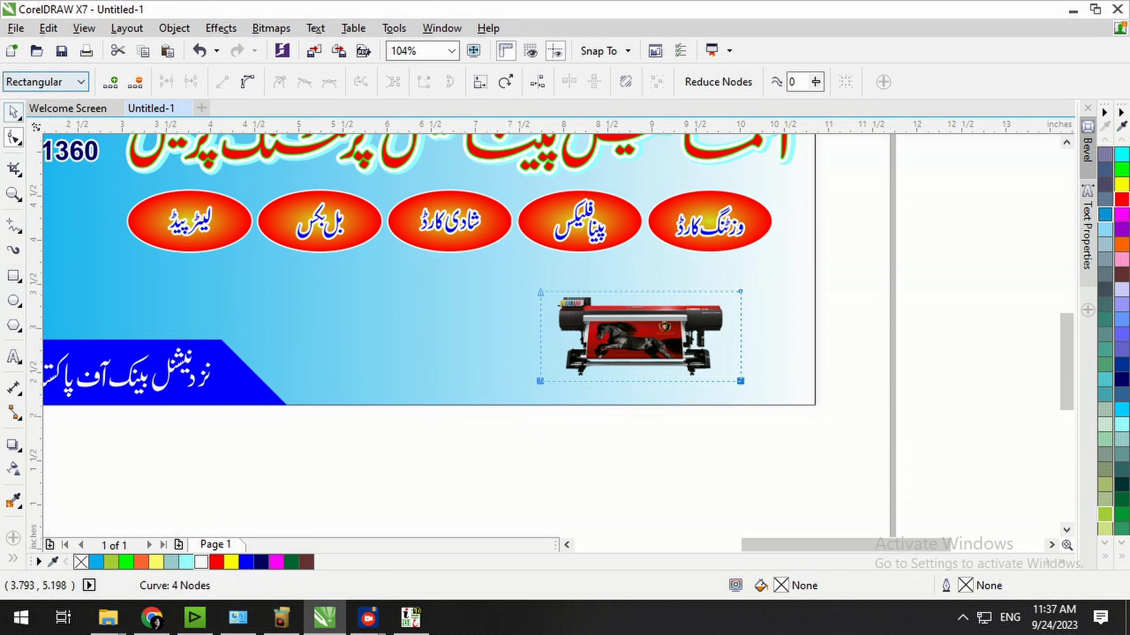
key(space)
Raise the printer image's brightness and lower its contrast in Brightness/Contrast/Intensity.
key(ctrl+b)
drag(583, 213, 327, 231)
drag(347, 277, 377, 277)
drag(436, 306, 413, 306)
click(367, 399)
Enlarge the printer image to about half size and shift it slightly up and right.
drag(747, 384, 795, 409)
key(F2)
drag(882, 245, 452, 443)
drag(544, 355, 575, 342)
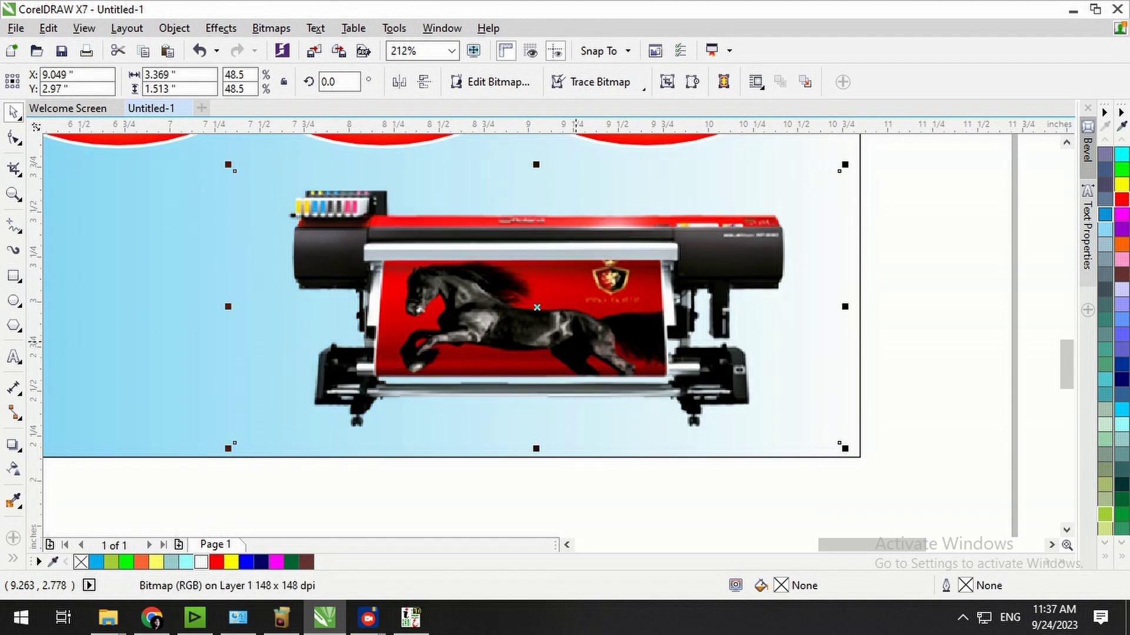
key(F4)
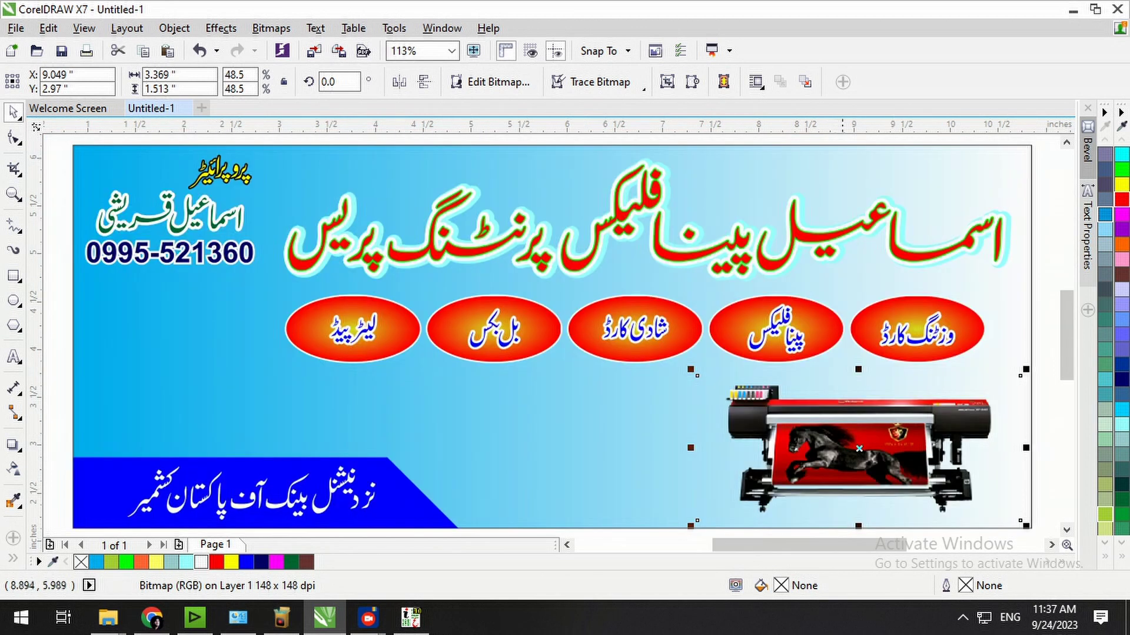
key(Escape)
key(shift+F4)
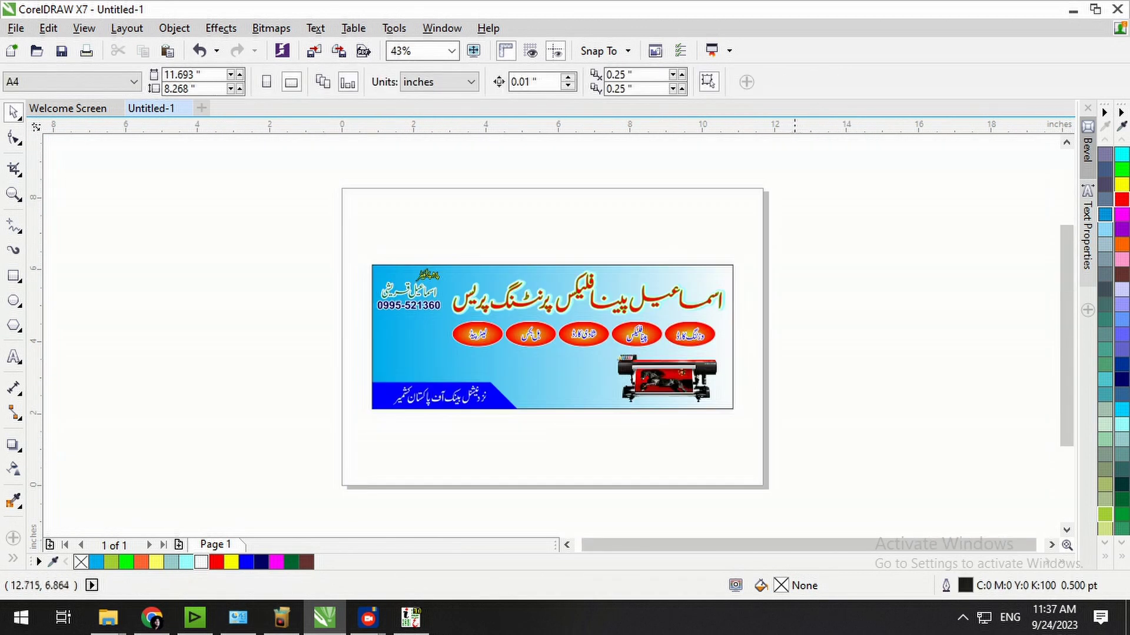
Nudge the 48.5% printer image right and down into the banner's lower-right corner.
key(F2)
mouse_move(757, 235)
mouse_down()
mouse_move(545, 406)
mouse_move(313, 443)
mouse_up()
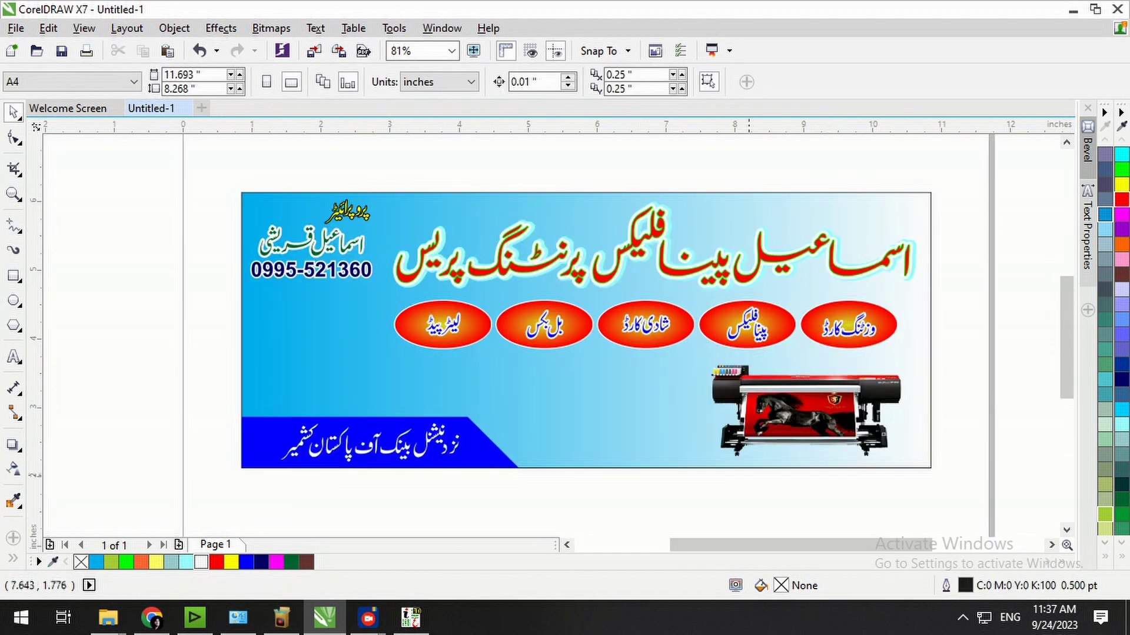
click(841, 422)
key(Right)
key(Right)
key(Right)
key(Down)
key(Down)
key(Down)
key(Right)
key(Right)
drag(108, 617, 280, 618)
Back in P.N.G FUEL 2020, drag the ELECTRONICS (26) computers image over to CorelDRAW.
mouse_move(280, 617)
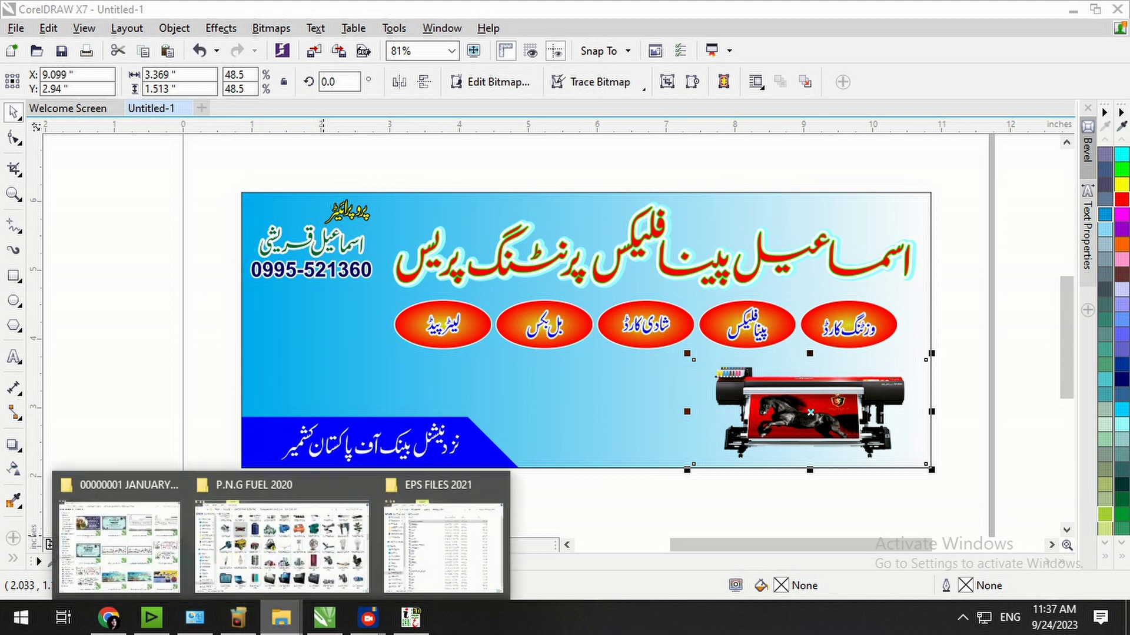
click(282, 545)
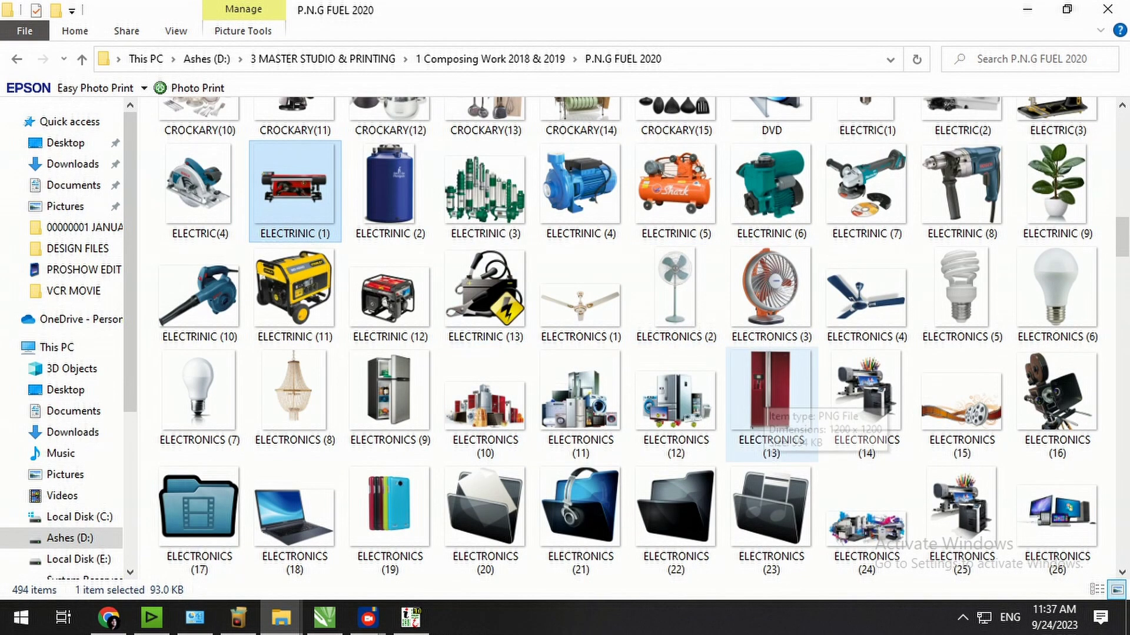
click(866, 394)
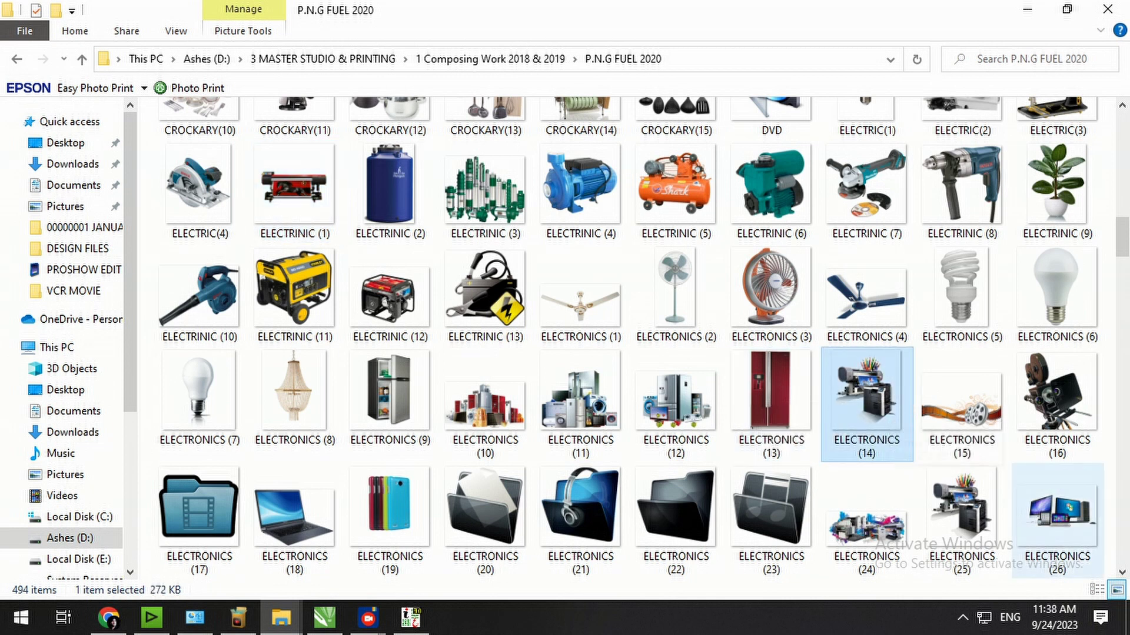
click(1057, 516)
drag(1057, 516, 623, 422)
key(F4)
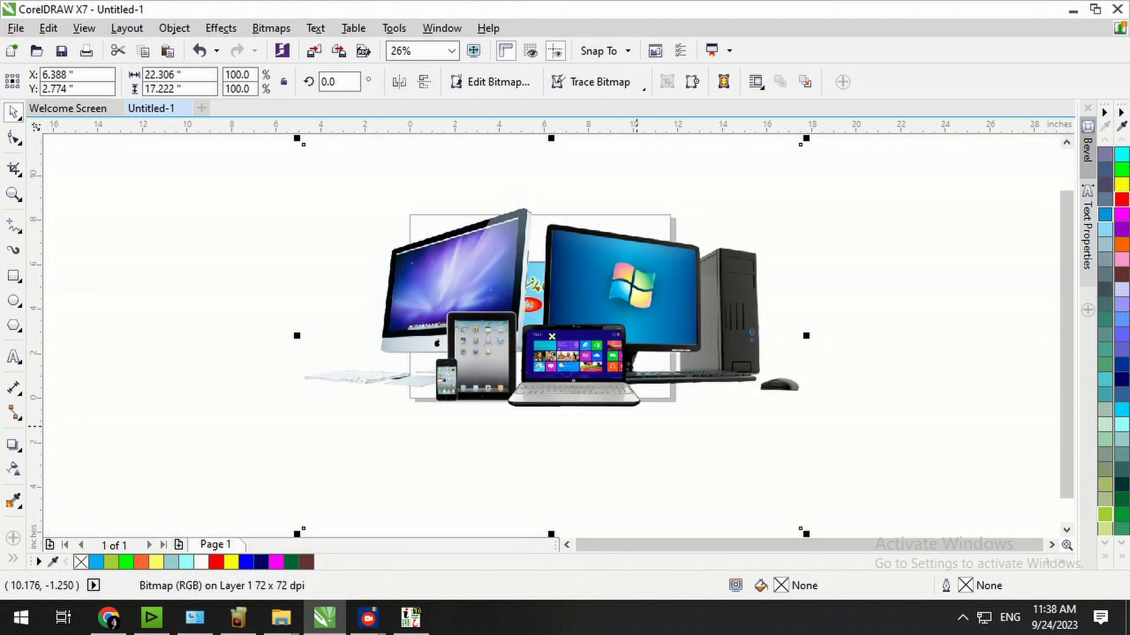
Crop the empty space above, below and left of the computers image with the Shape tool.
click(13, 138)
drag(184, 160, 826, 207)
drag(588, 160, 590, 216)
scroll(842, 496, down, 2)
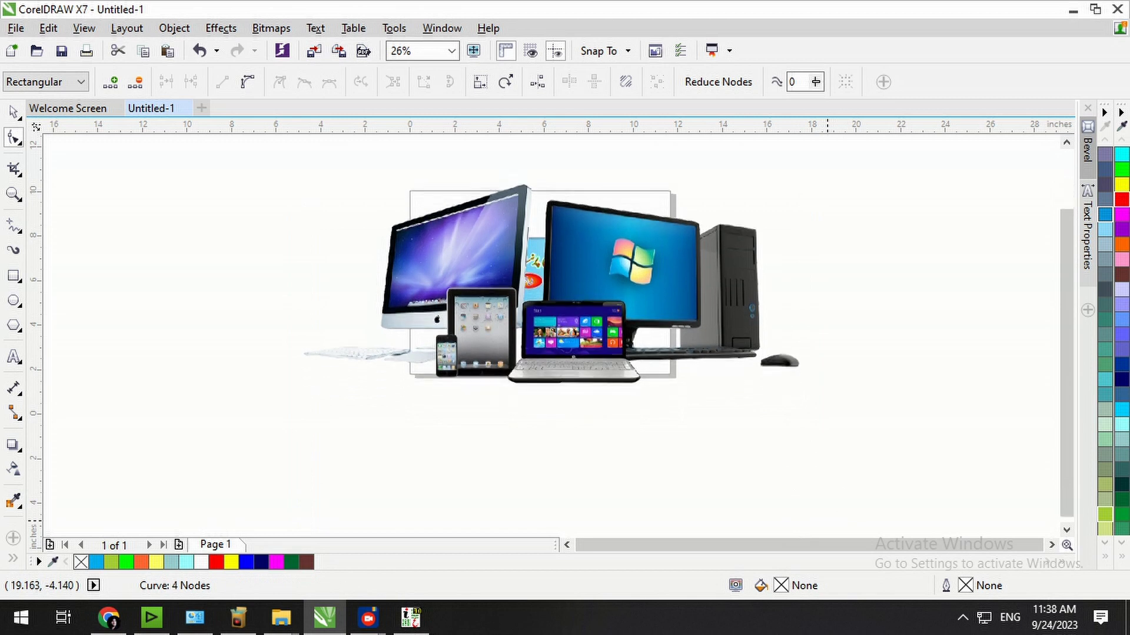
drag(578, 457, 578, 343)
drag(277, 413, 340, 200)
drag(304, 329, 372, 329)
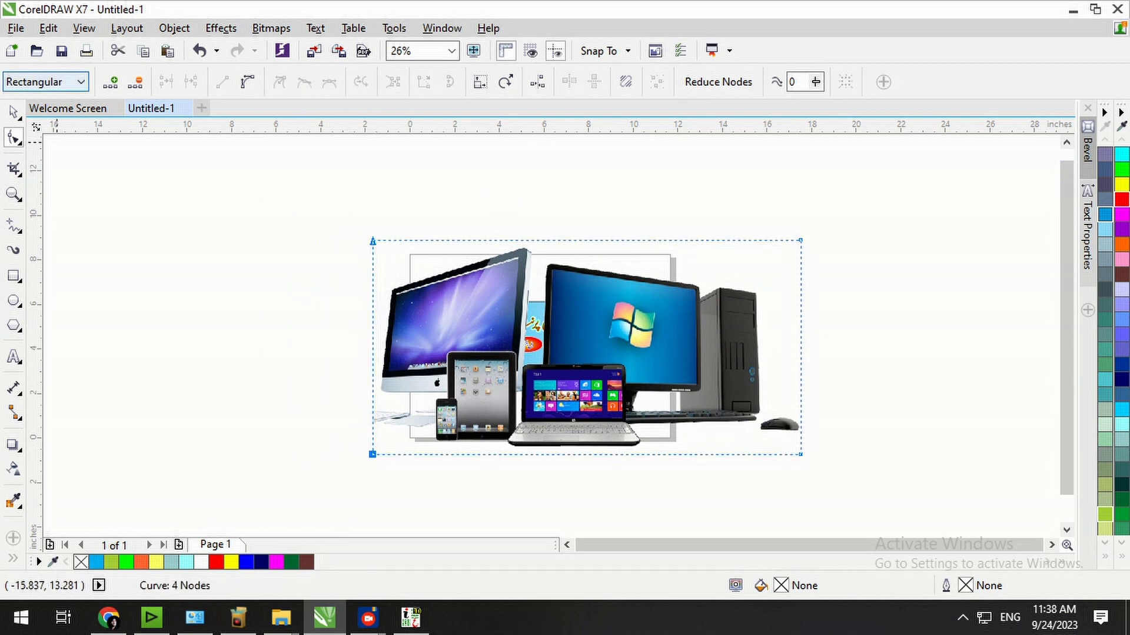
key(space)
Shrink the computers image to 14.1% and place it at the banner's left above the address strip.
drag(806, 459, 646, 451)
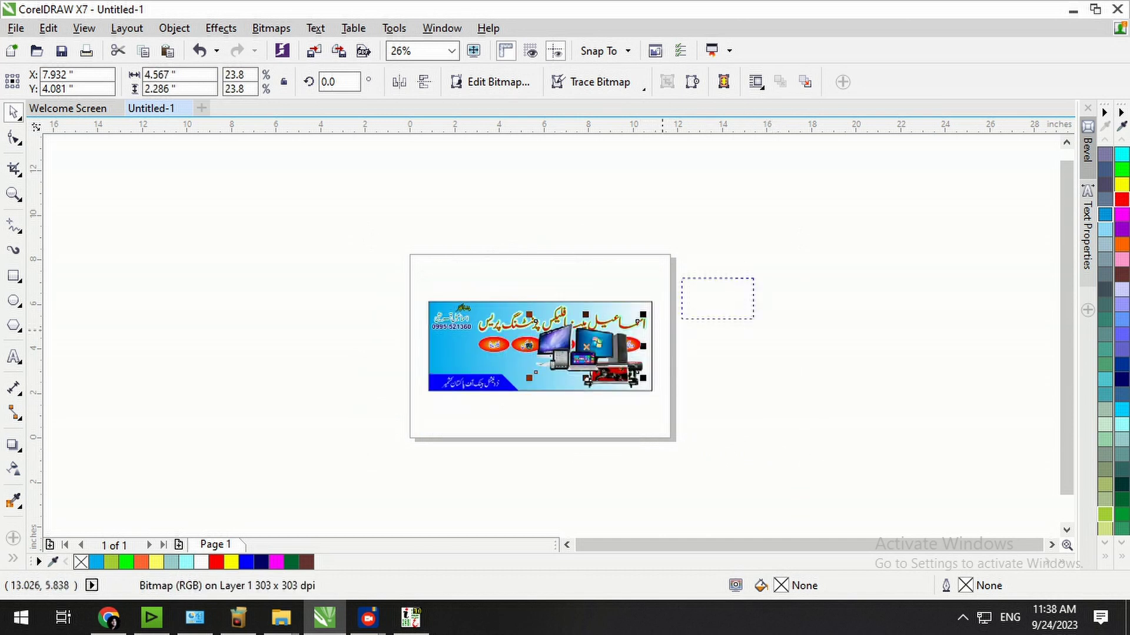
scroll(523, 374, up, 4)
drag(588, 386, 548, 393)
drag(492, 348, 409, 353)
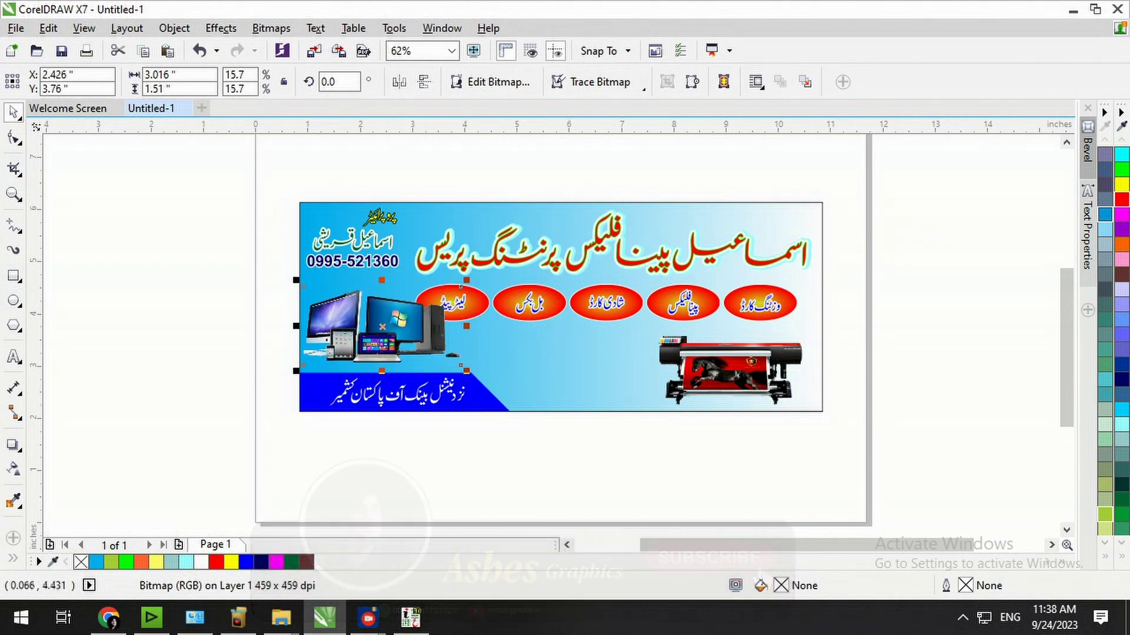
scroll(483, 383, up, 3)
drag(678, 370, 653, 357)
drag(571, 311, 556, 330)
drag(634, 239, 640, 229)
drag(543, 336, 547, 334)
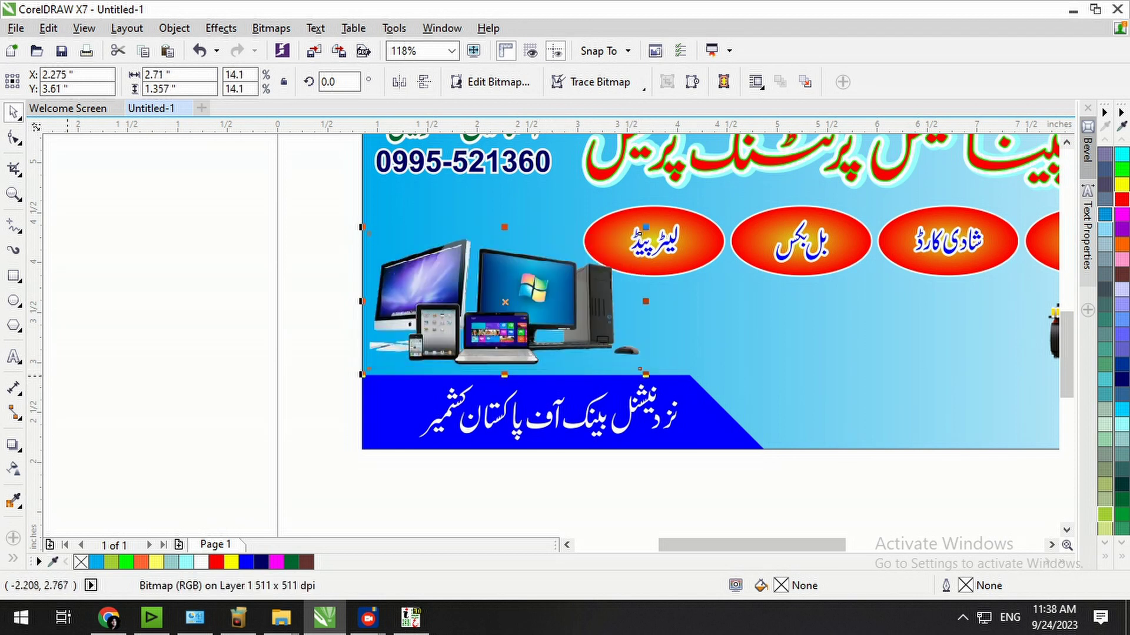
Cast a drop shadow to the right of the computers image, initially coloured yellow.
click(14, 445)
drag(430, 343, 640, 302)
drag(636, 240, 652, 302)
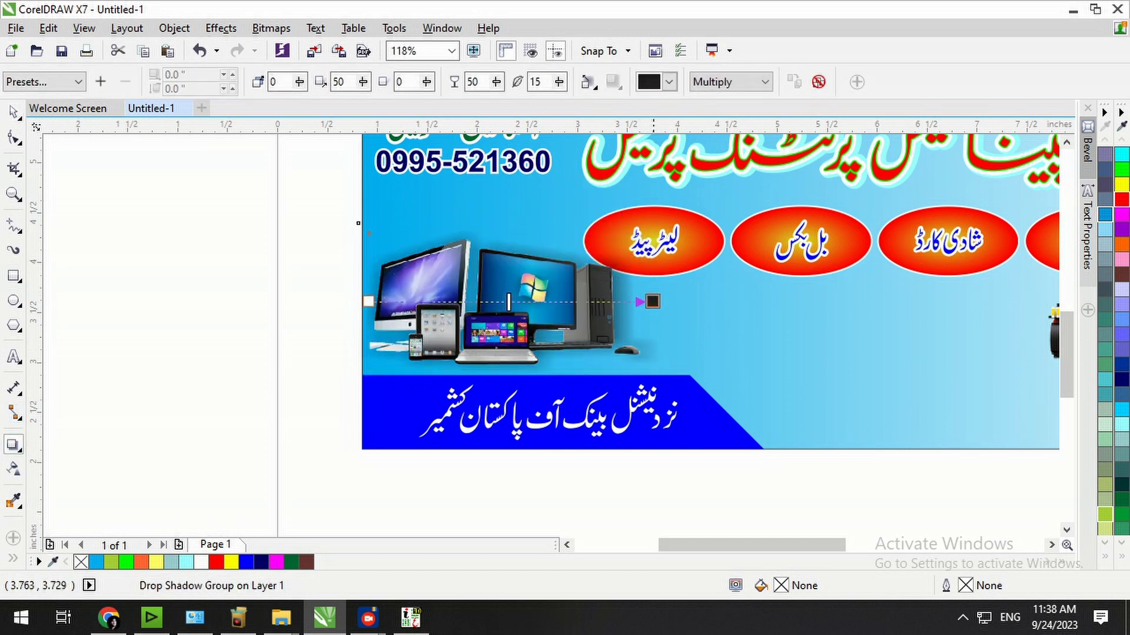
click(669, 81)
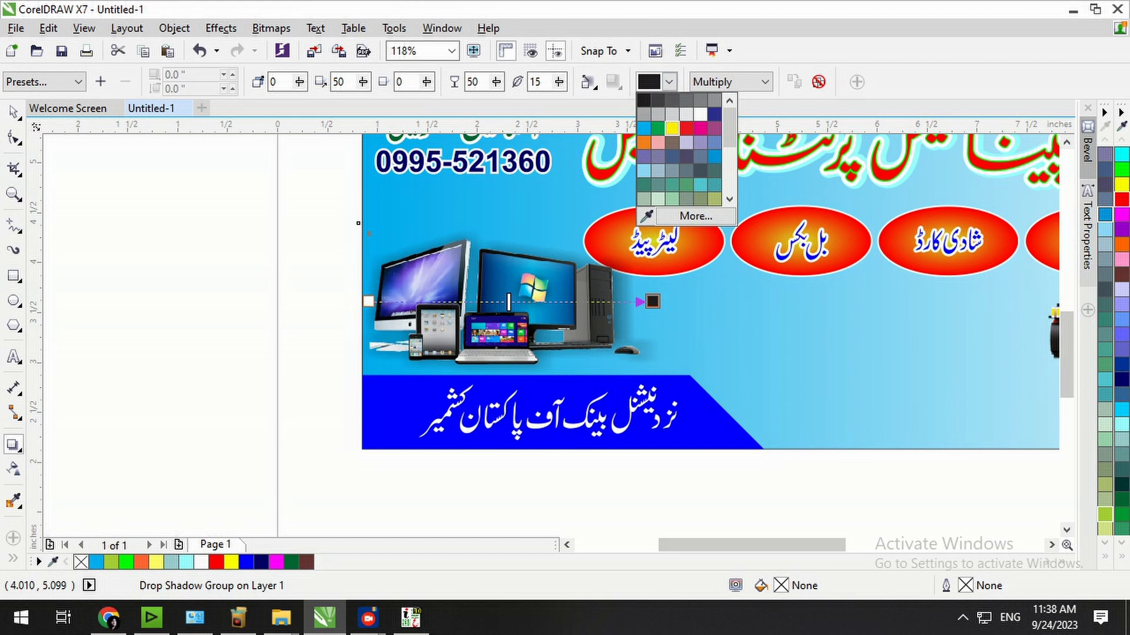
click(672, 128)
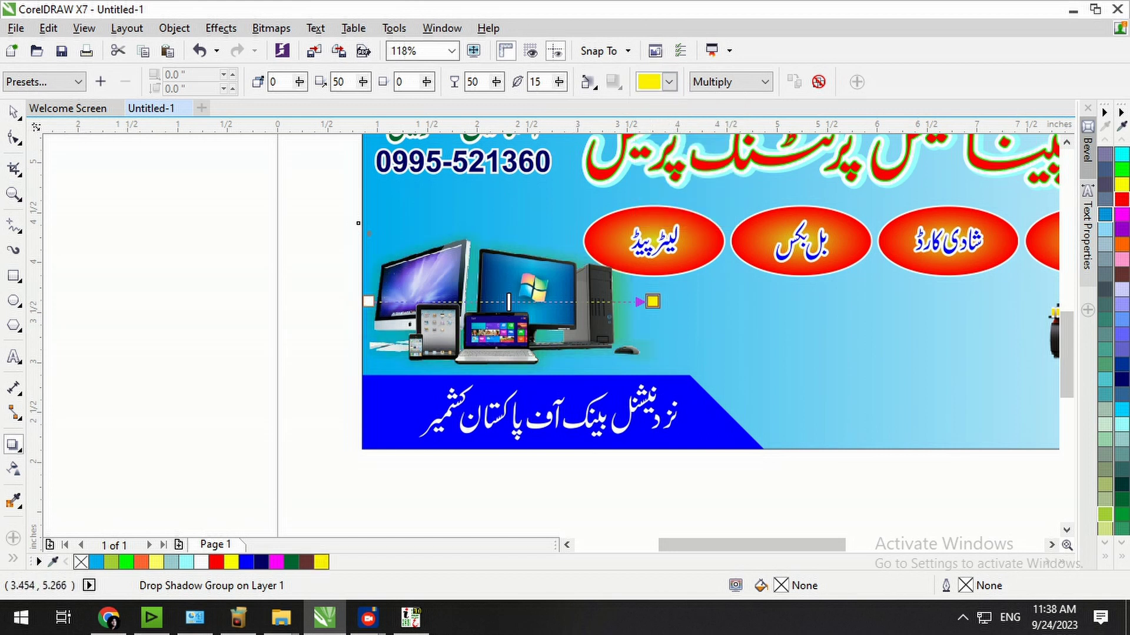
Recolour the computers' shadow, trying light blue before settling on black.
click(669, 82)
click(644, 143)
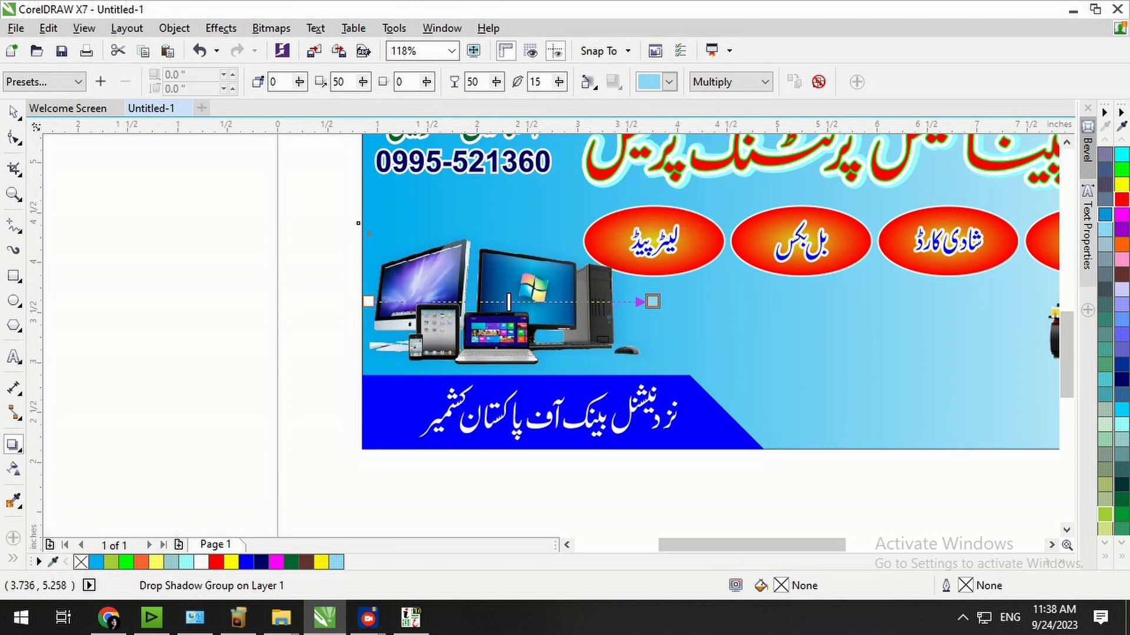
click(669, 81)
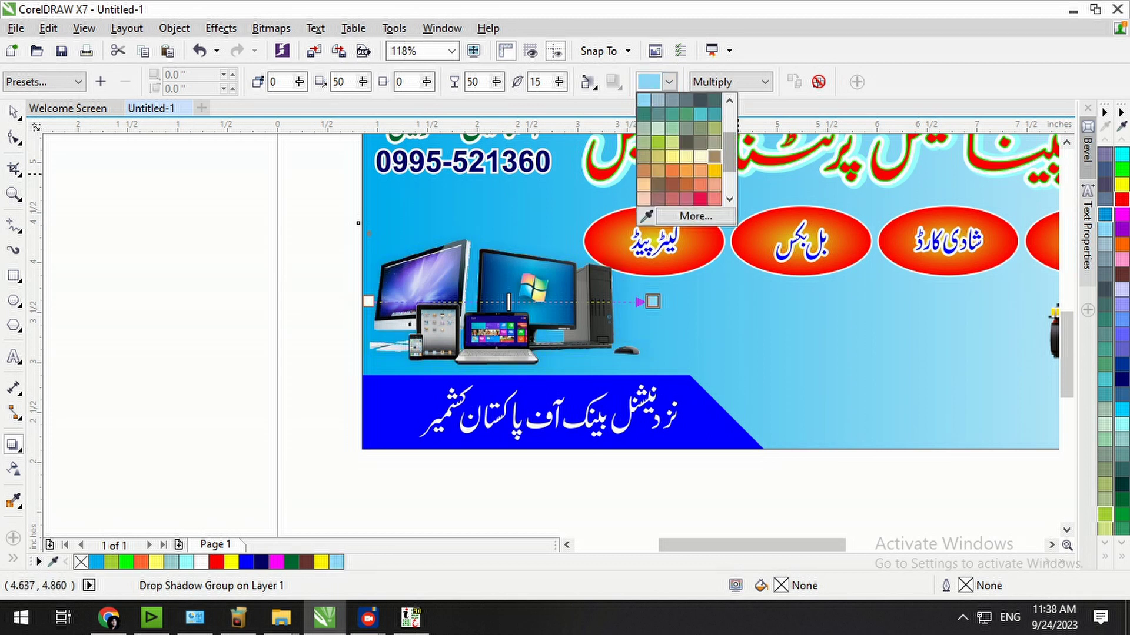
drag(730, 158, 729, 125)
click(645, 101)
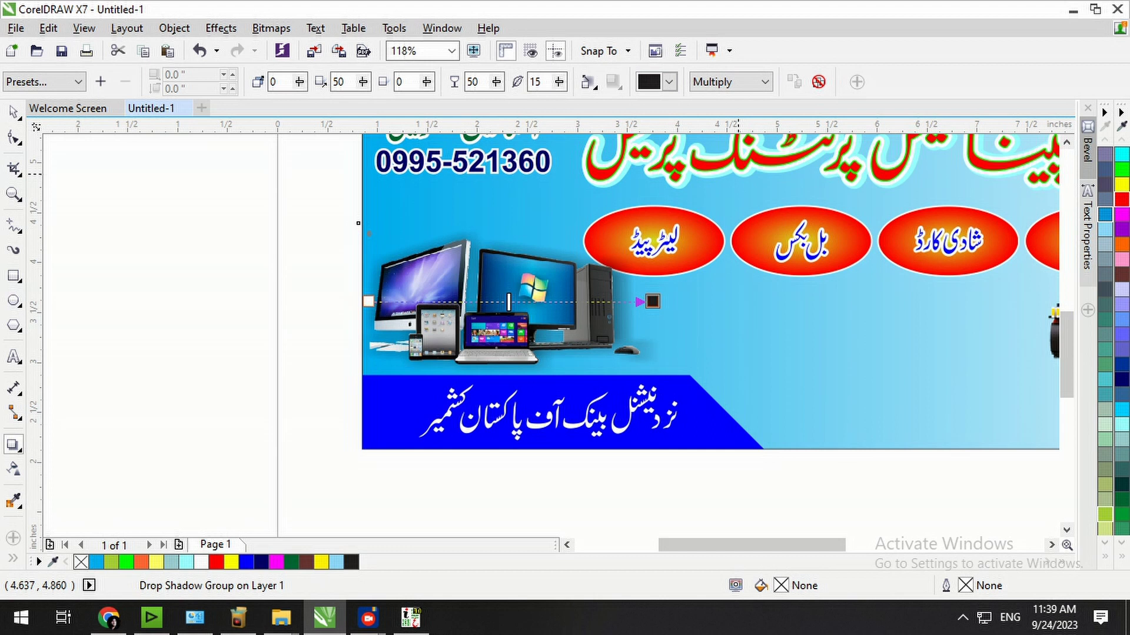
click(14, 112)
click(294, 359)
key(F4)
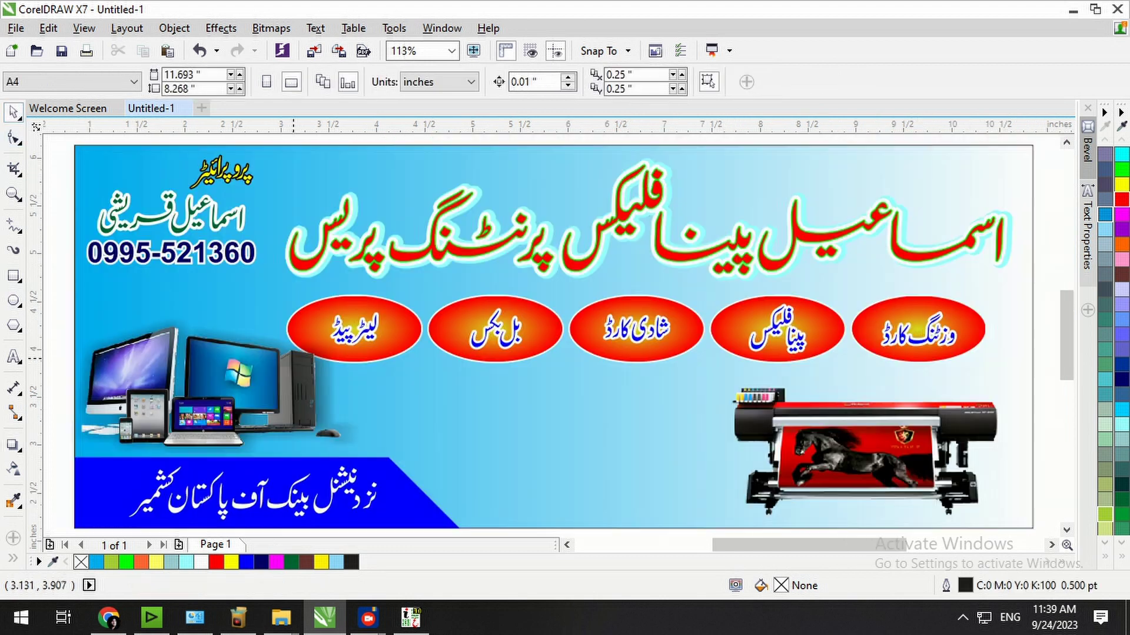
Give the printer image a black perspective drop shadow at its base, feathered outward.
click(881, 441)
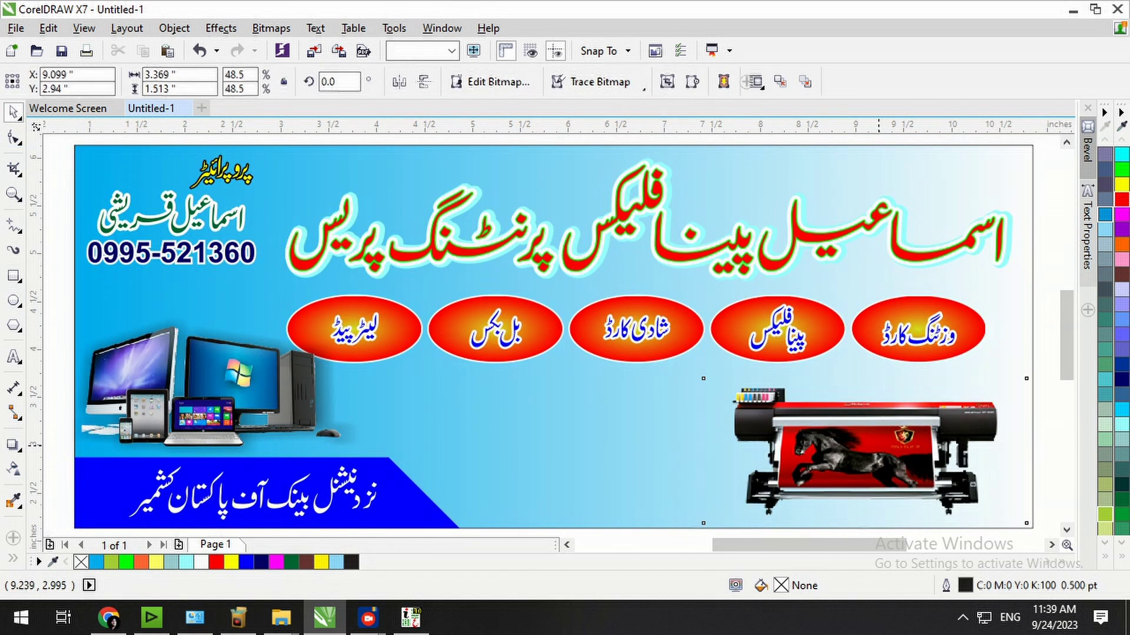
click(12, 445)
drag(864, 451, 864, 324)
drag(864, 450, 865, 523)
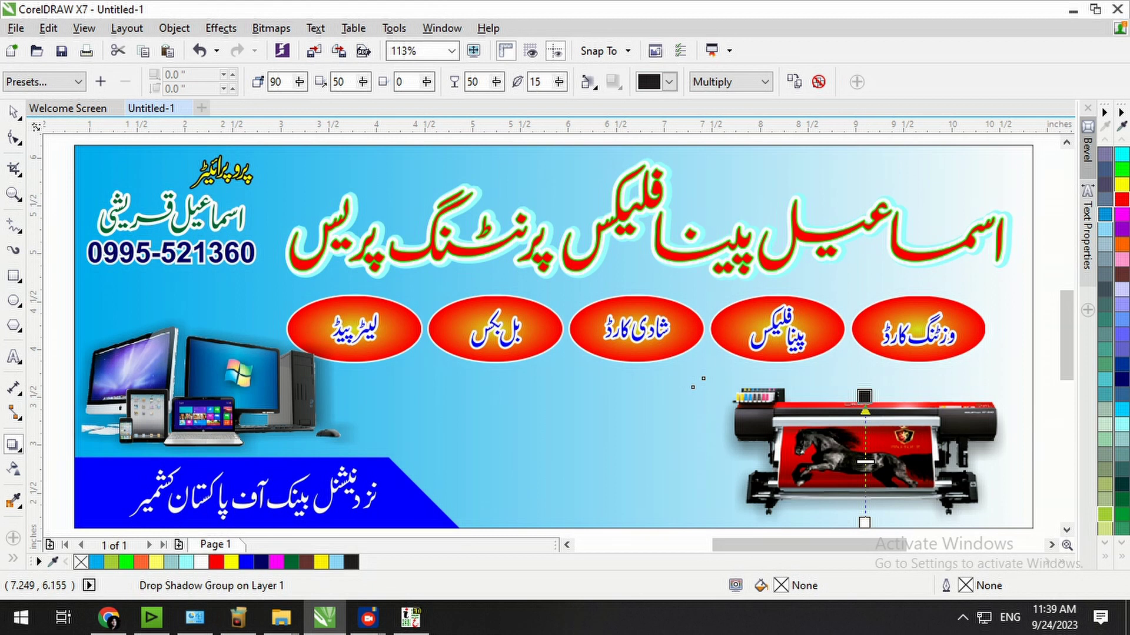
click(588, 82)
click(613, 142)
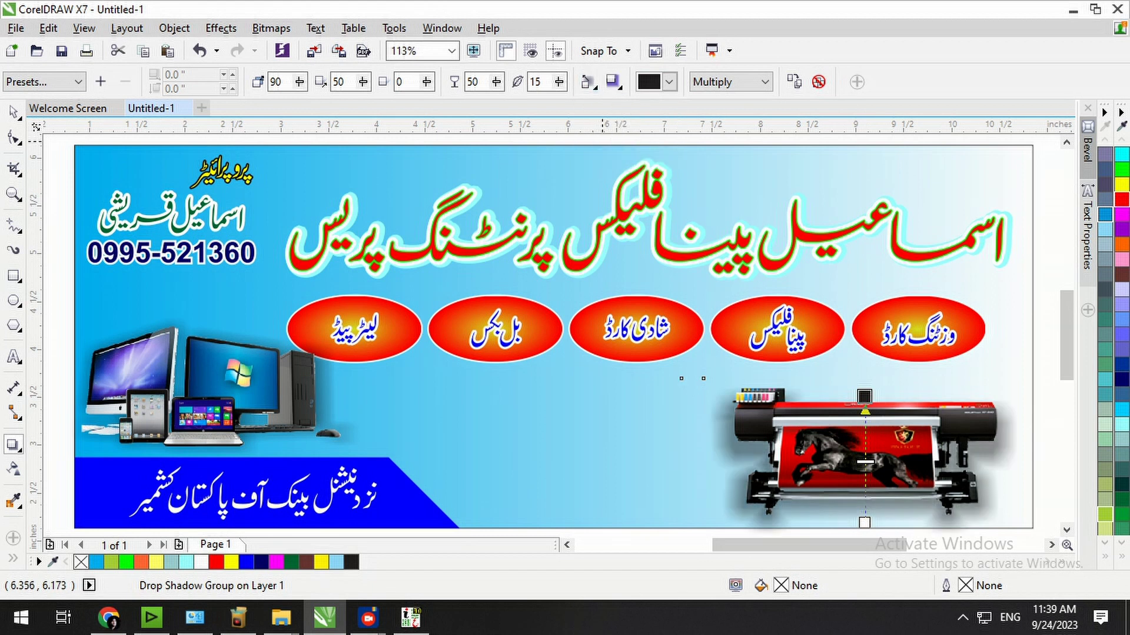
key(space)
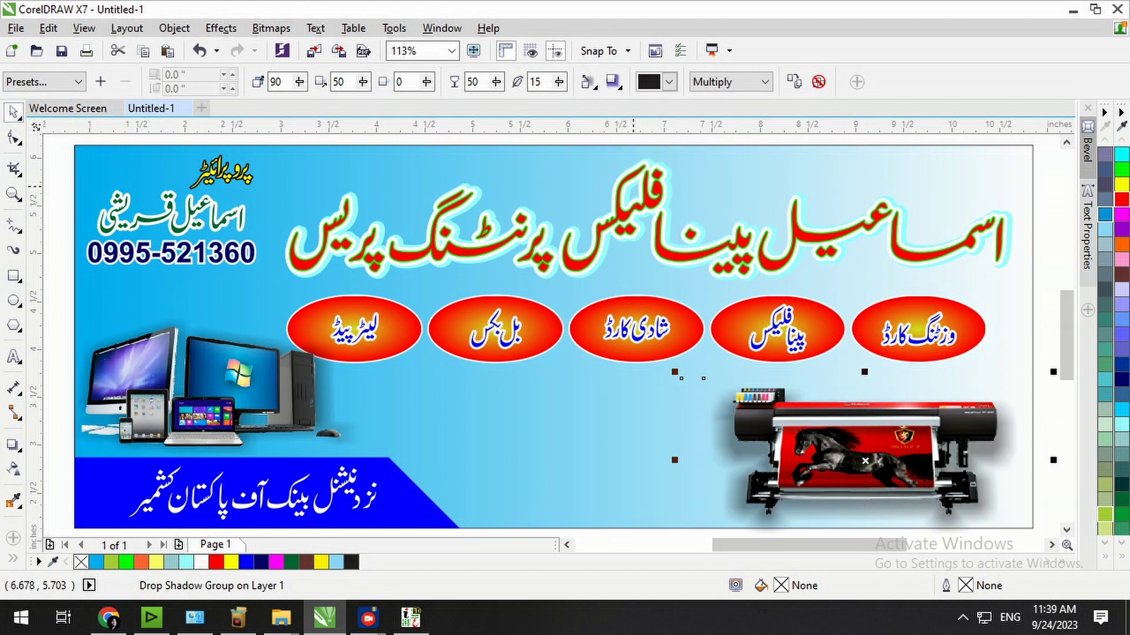
scroll(633, 187, down, 2)
click(801, 293)
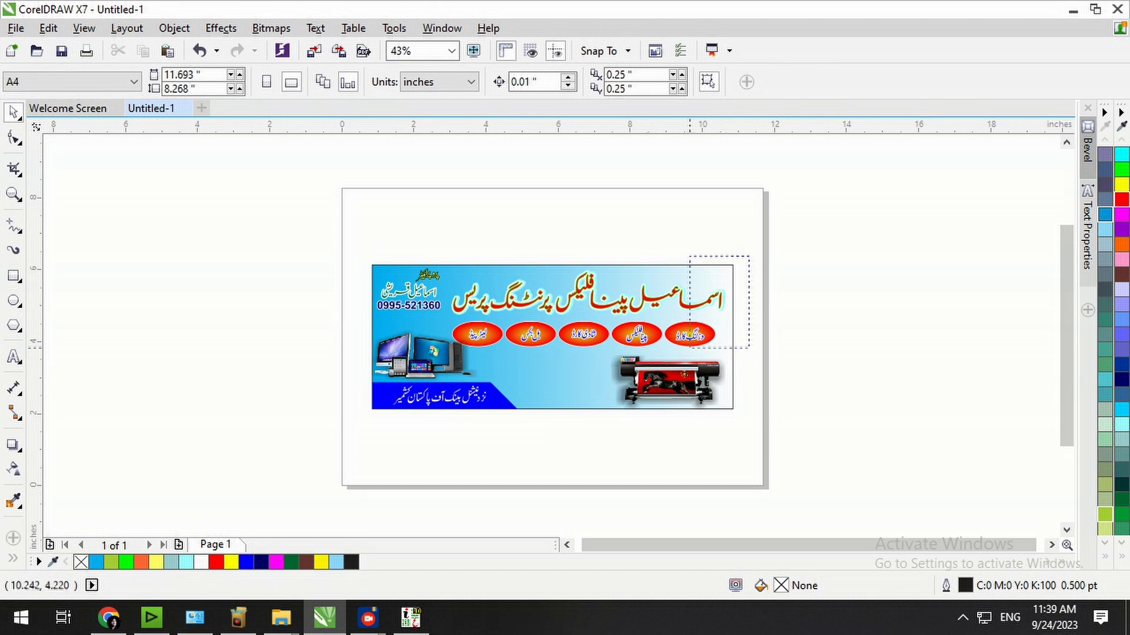
Type the word ISMAIL below the red ovals with the Text tool.
drag(749, 256, 323, 439)
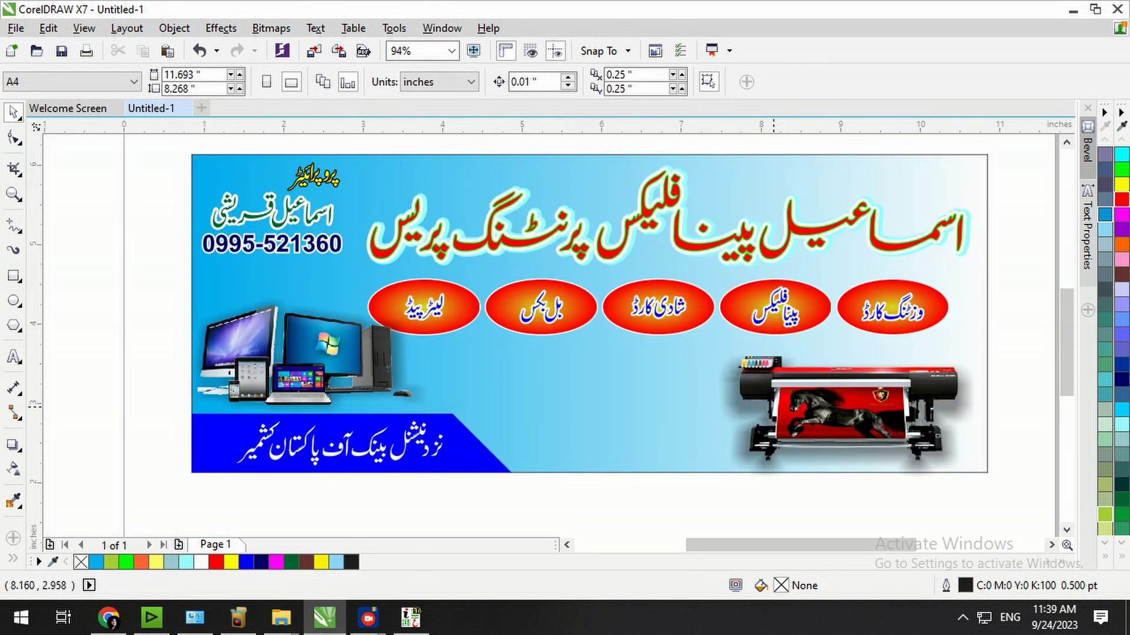
key(F8)
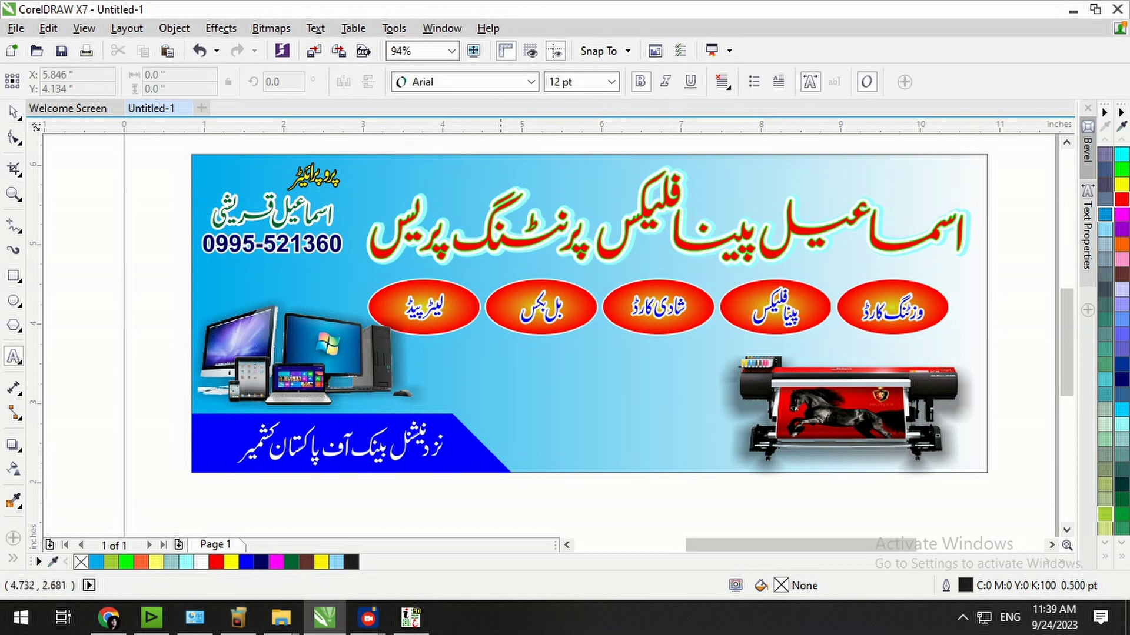
click(499, 410)
text(ISMAIL)
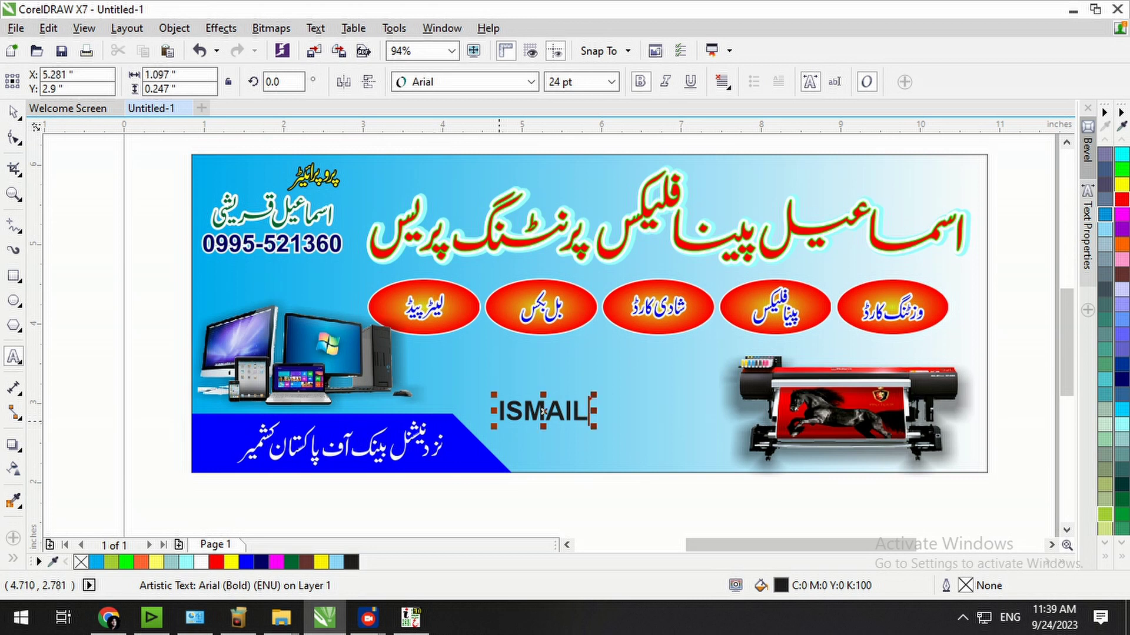
click(13, 111)
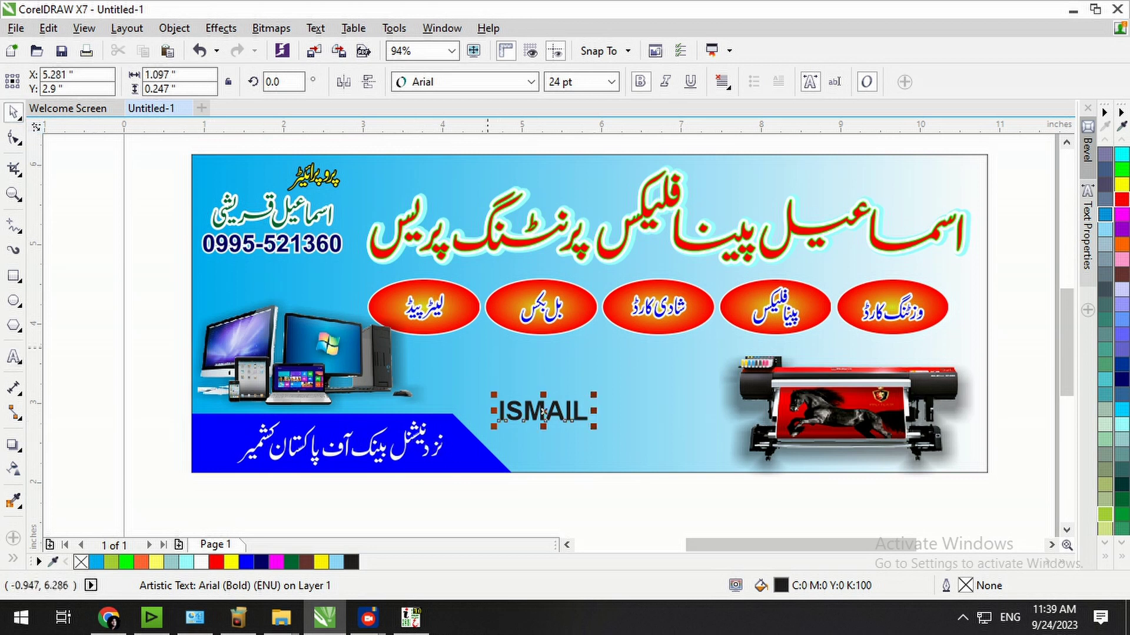
Duplicate ISMAIL and change the copy's text to PANAFLEX PRINTING.
mouse_move(543, 410)
mouse_down()
mouse_move(597, 387)
mouse_move(542, 417)
mouse_up()
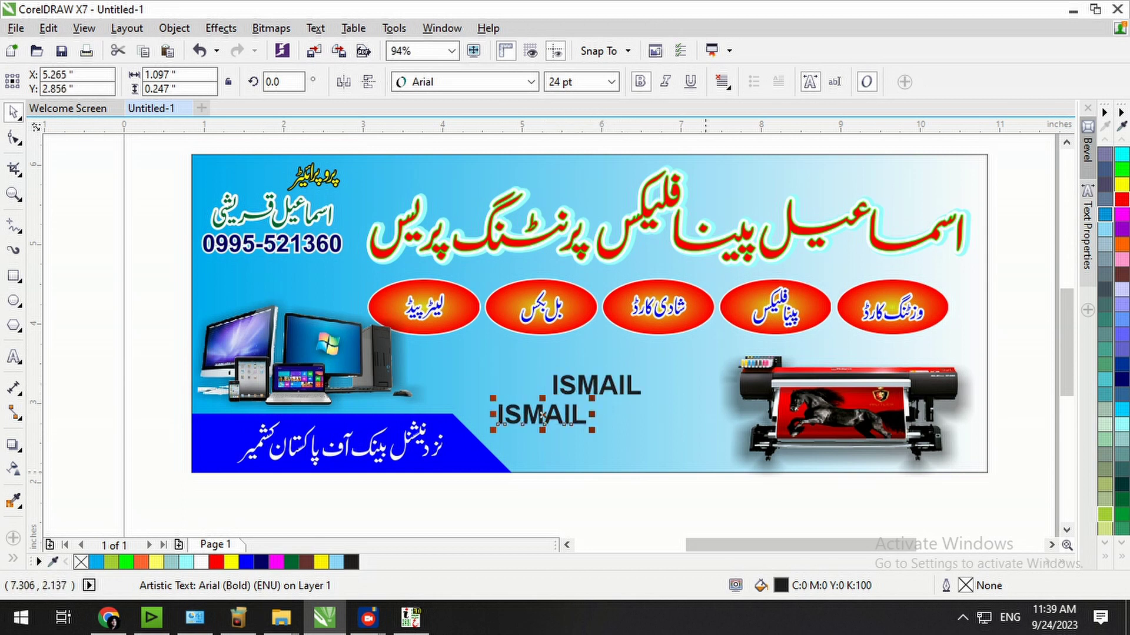
double_click(542, 416)
text(PANA)
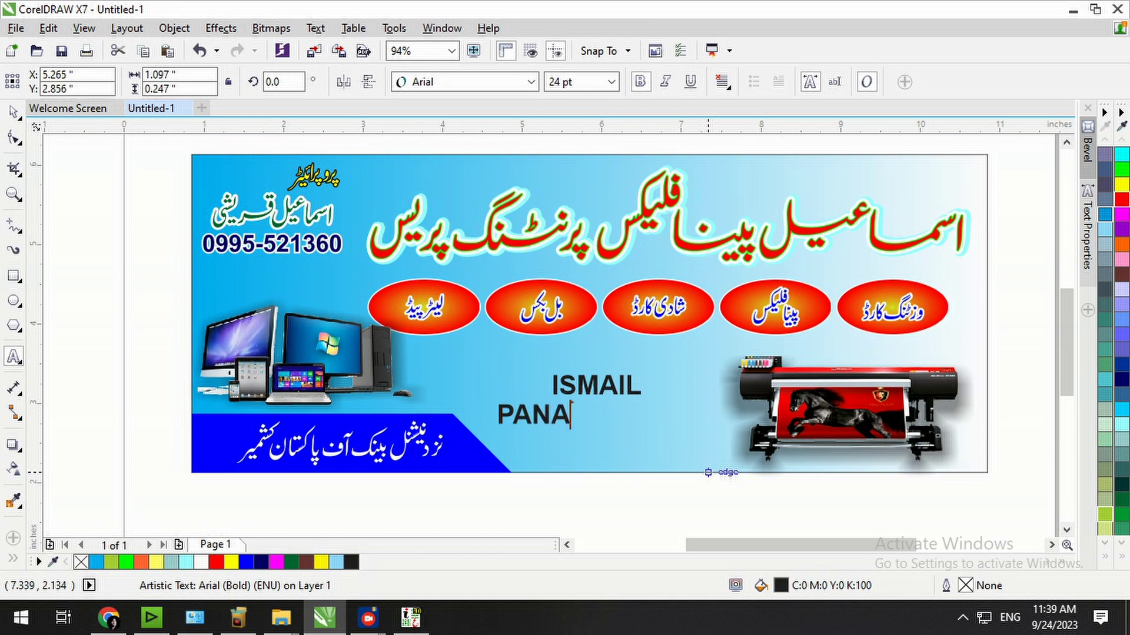
text(FLEX)
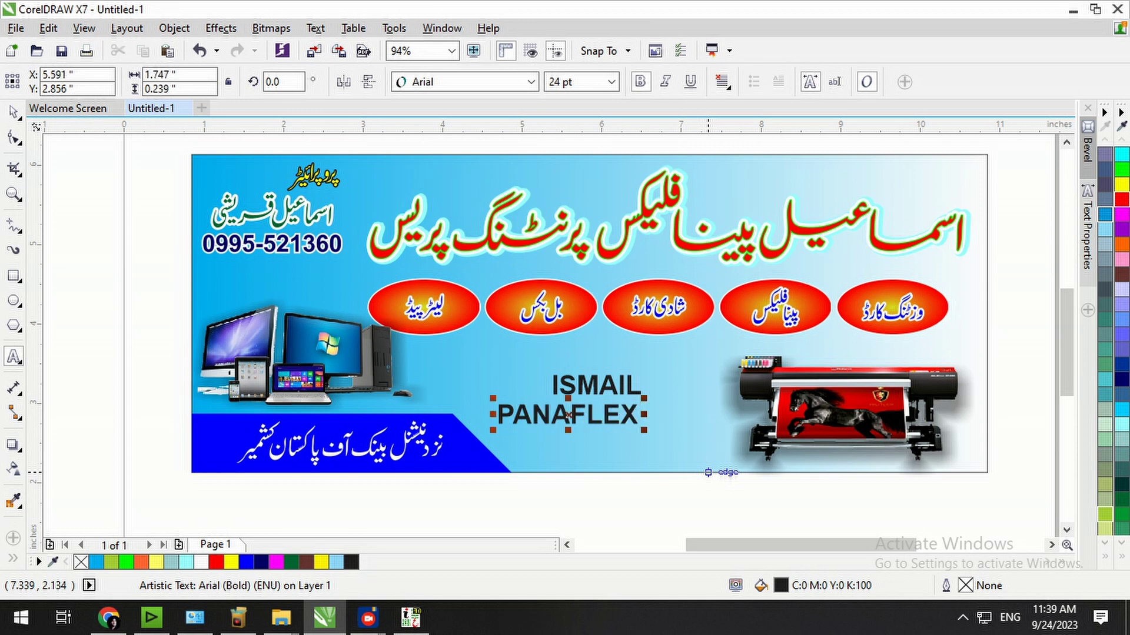
text( PRI)
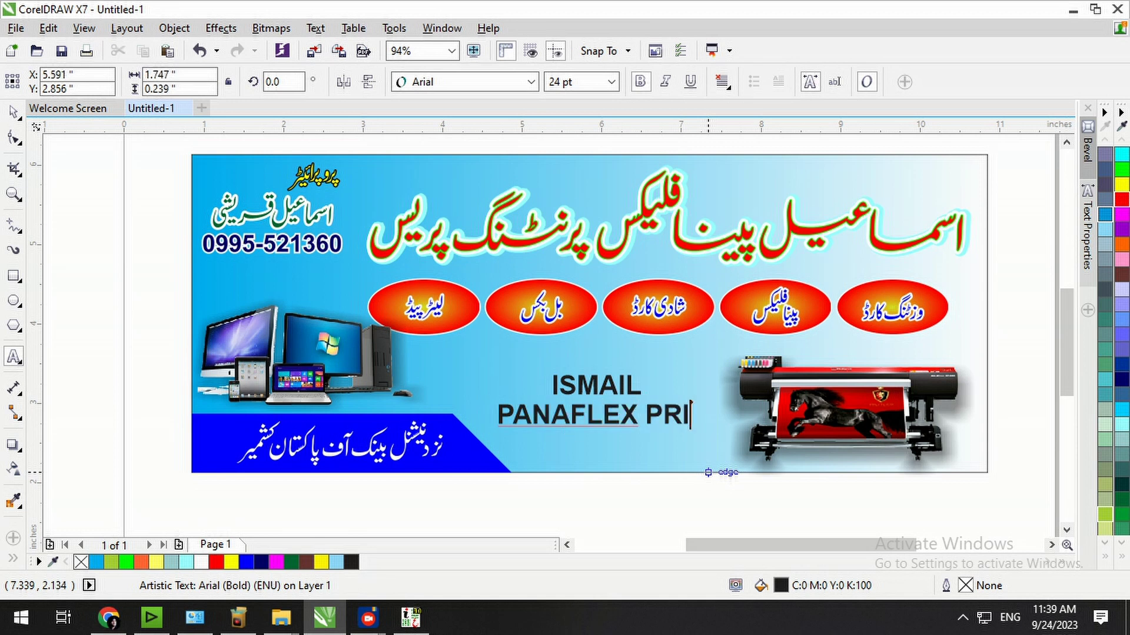
text(NTING)
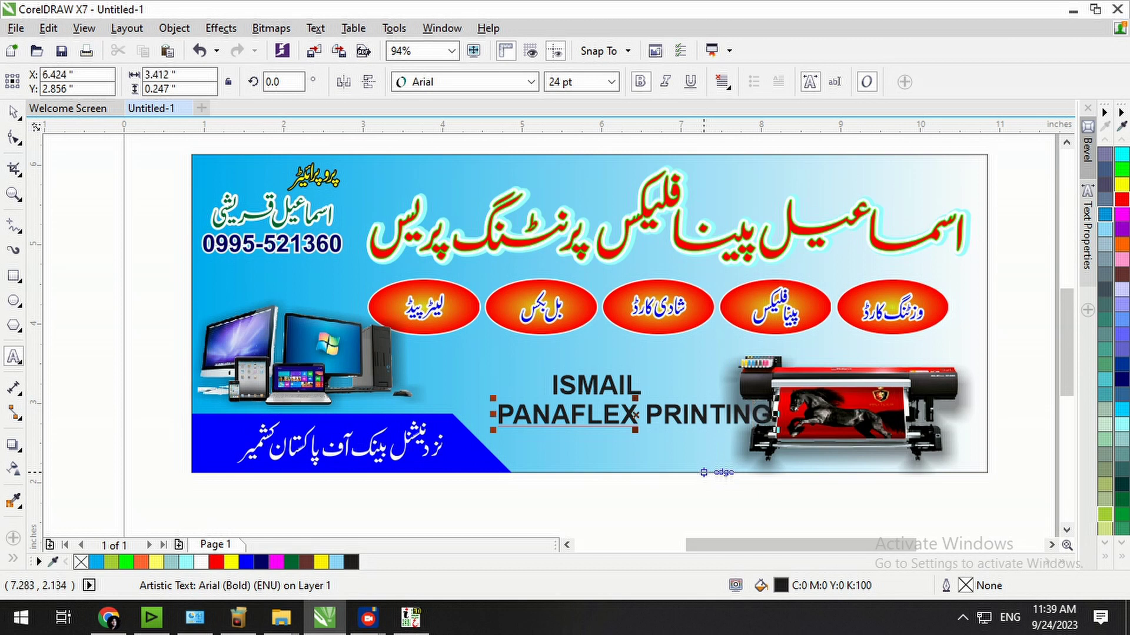
click(13, 112)
Enlarge ISMAIL to about 32.5 pt, left-align it with PANAFLEX PRINTING, and nudge PANAFLEX PRINTING up-left.
mouse_move(611, 394)
mouse_down()
mouse_move(495, 381)
mouse_move(603, 402)
mouse_up()
click(591, 415)
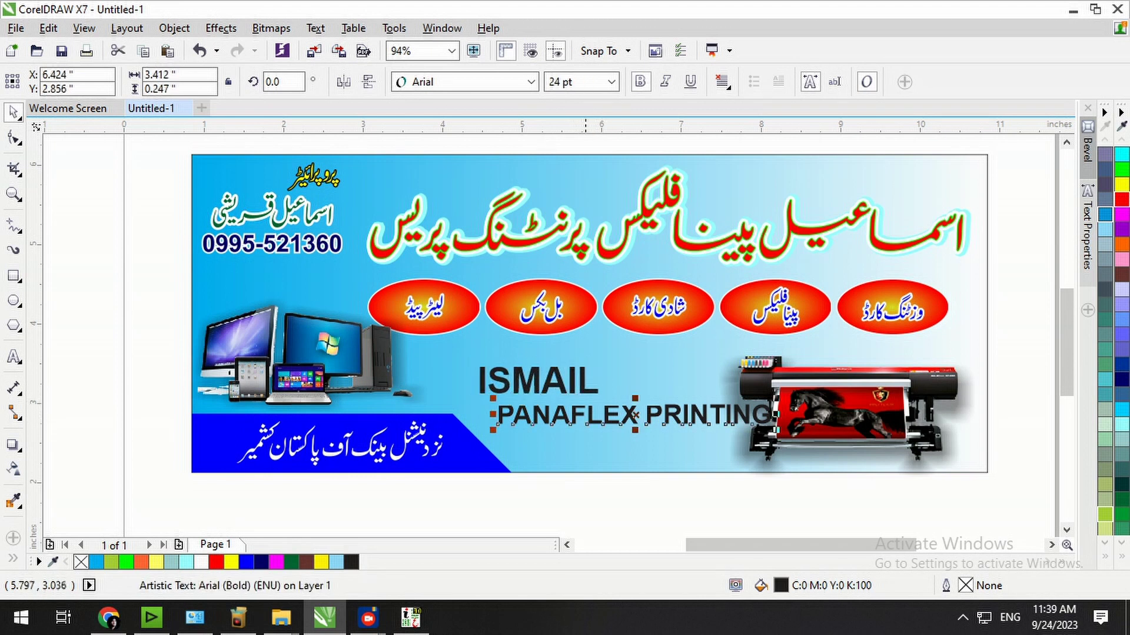
shift+click(587, 391)
key(l)
click(686, 481)
click(658, 423)
key(Up)
key(Up)
key(Up)
key(Up)
key(Left)
key(Left)
key(Left)
key(Left)
key(Left)
Shift the printer image slightly and trim its right edge inward with the Shape tool.
drag(915, 406, 936, 409)
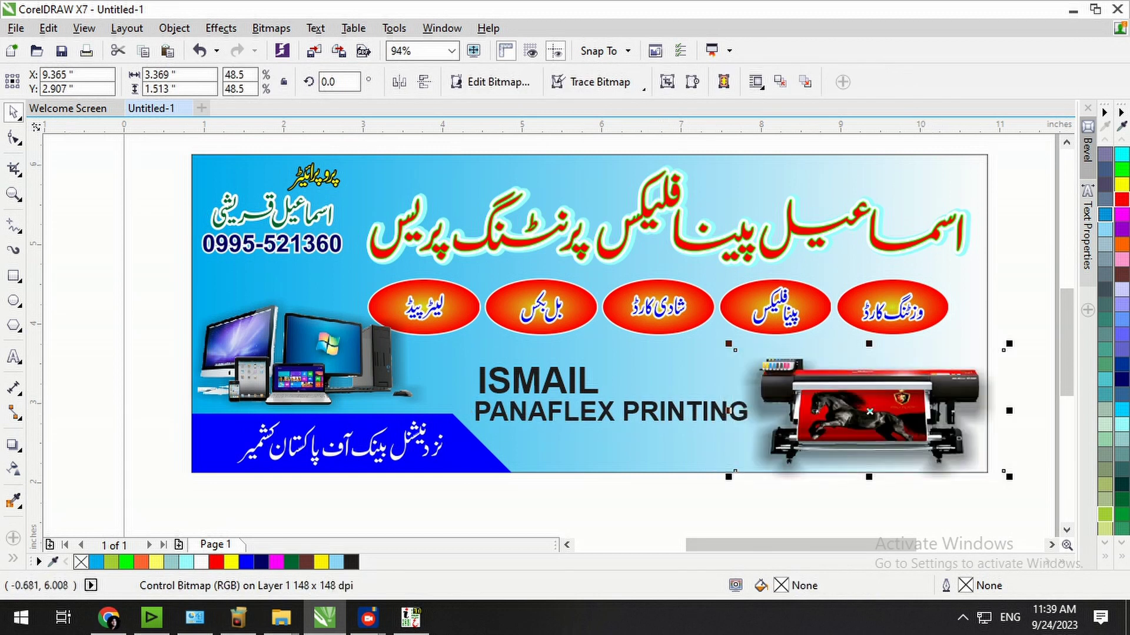
click(14, 138)
drag(1045, 509, 1051, 518)
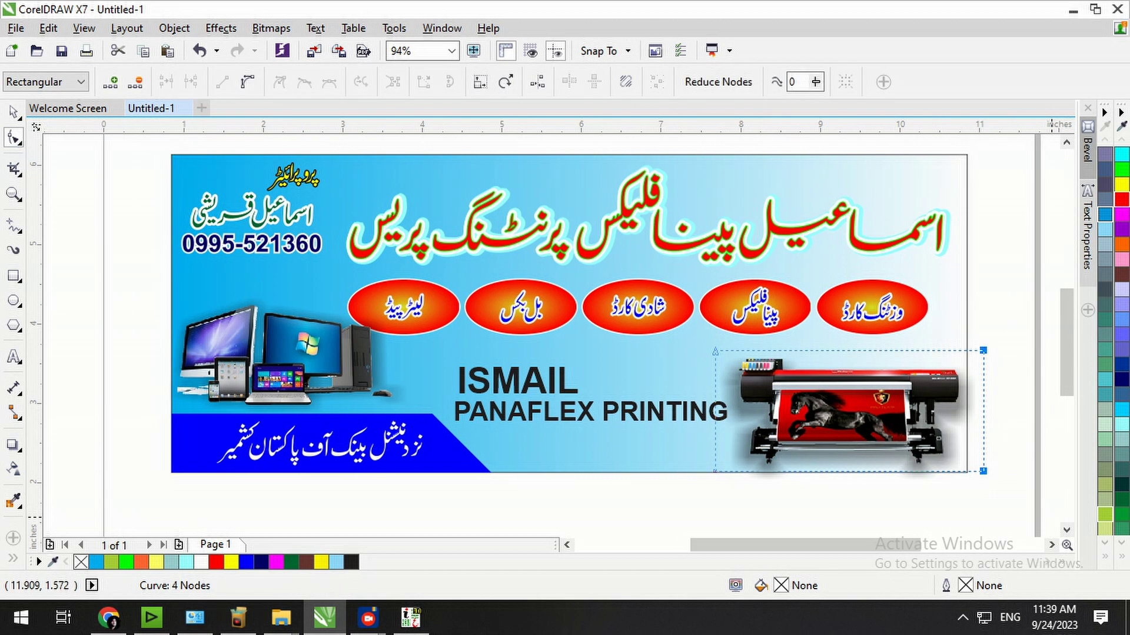
key(Left)
key(Left)
key(Left)
key(Left)
key(Left)
key(Left)
key(Left)
key(Left)
key(Left)
key(Left)
key(Left)
key(Left)
key(Left)
key(Left)
key(Left)
key(Left)
key(Left)
key(Left)
key(Left)
key(Left)
key(Left)
key(Left)
key(Left)
key(Left)
key(space)
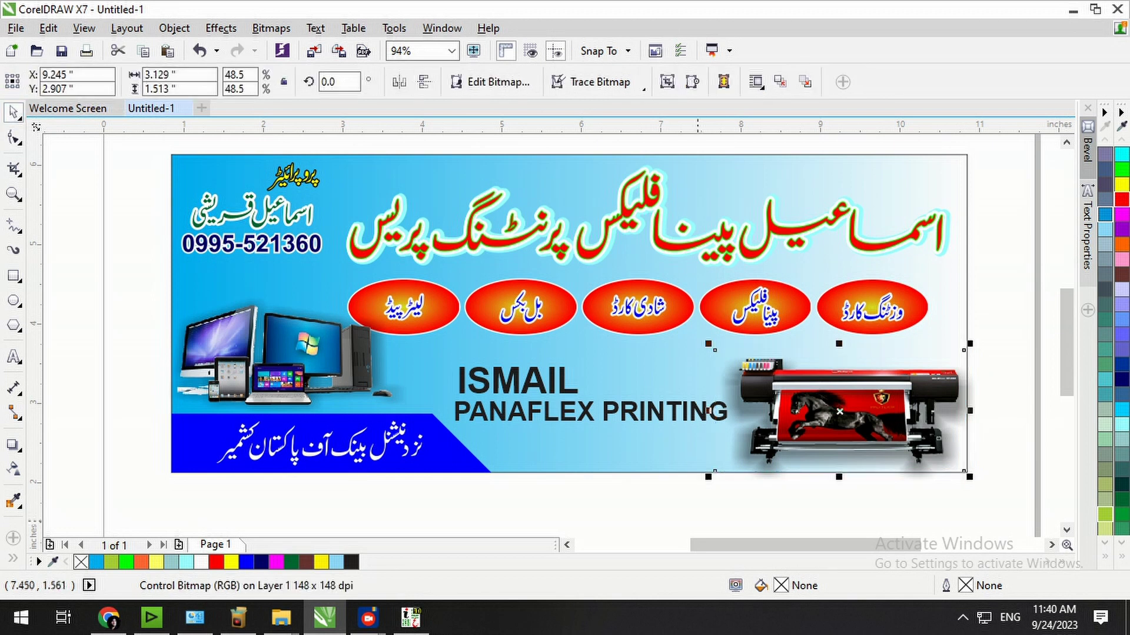
key(Escape)
Drop a copy of ISMAIL below PANAFLEX PRINTING and select both.
drag(541, 384, 661, 451)
right_click(661, 450)
shift+click(711, 413)
Right-align the lower ISMAIL copy and retype it as PRINTING PRESS.
key(r)
click(663, 447)
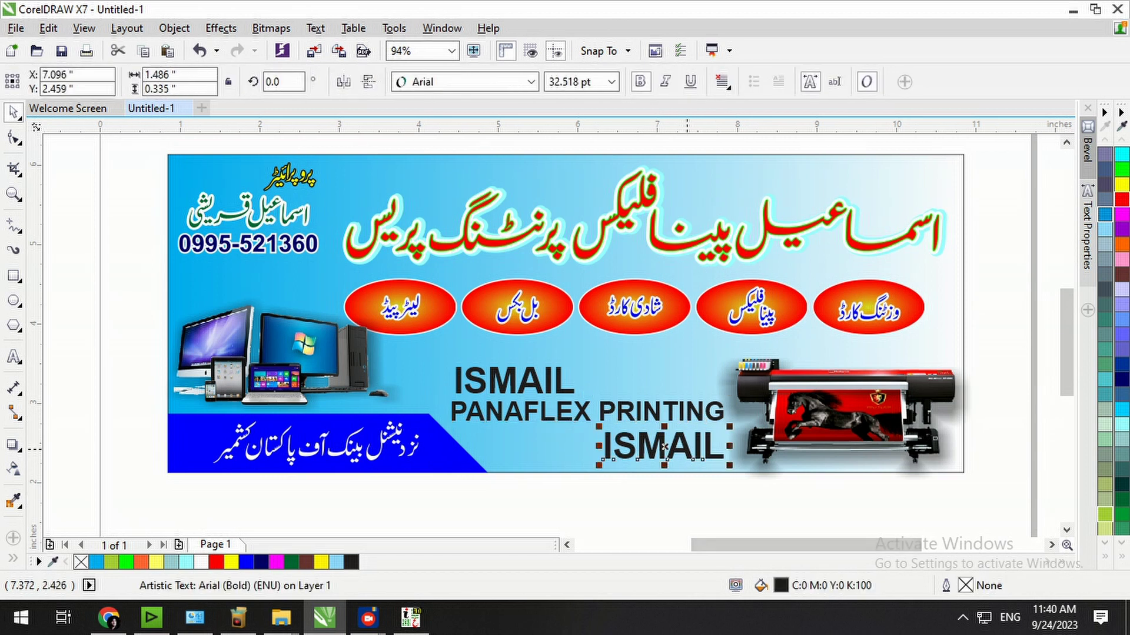
double_click(663, 447)
key(ctrl+a)
text(PR)
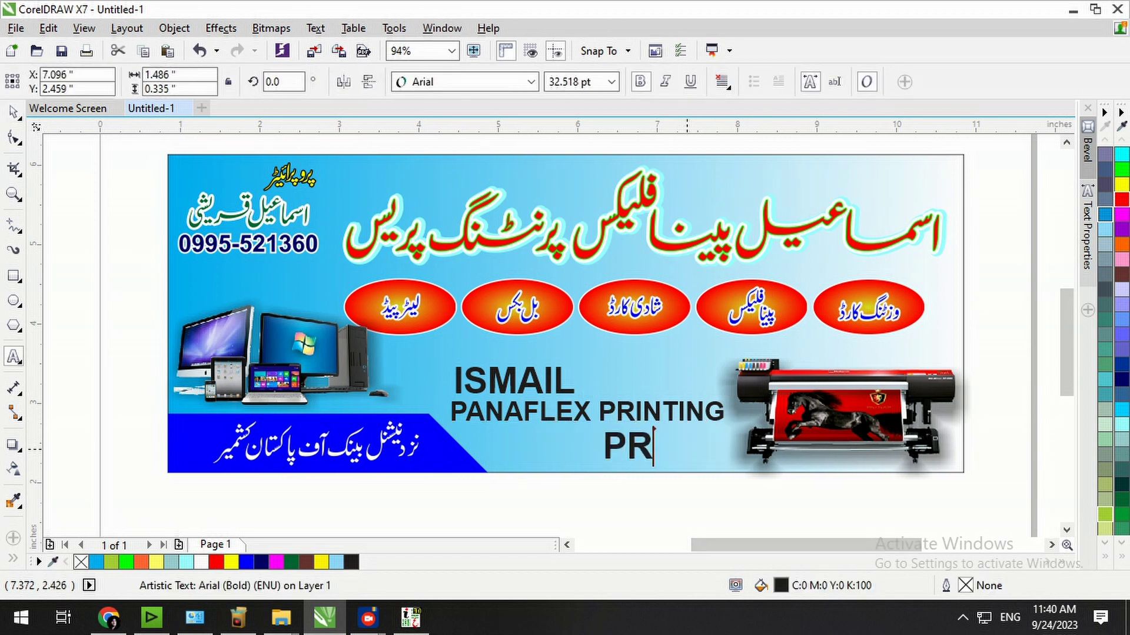
text(INTING PRESS)
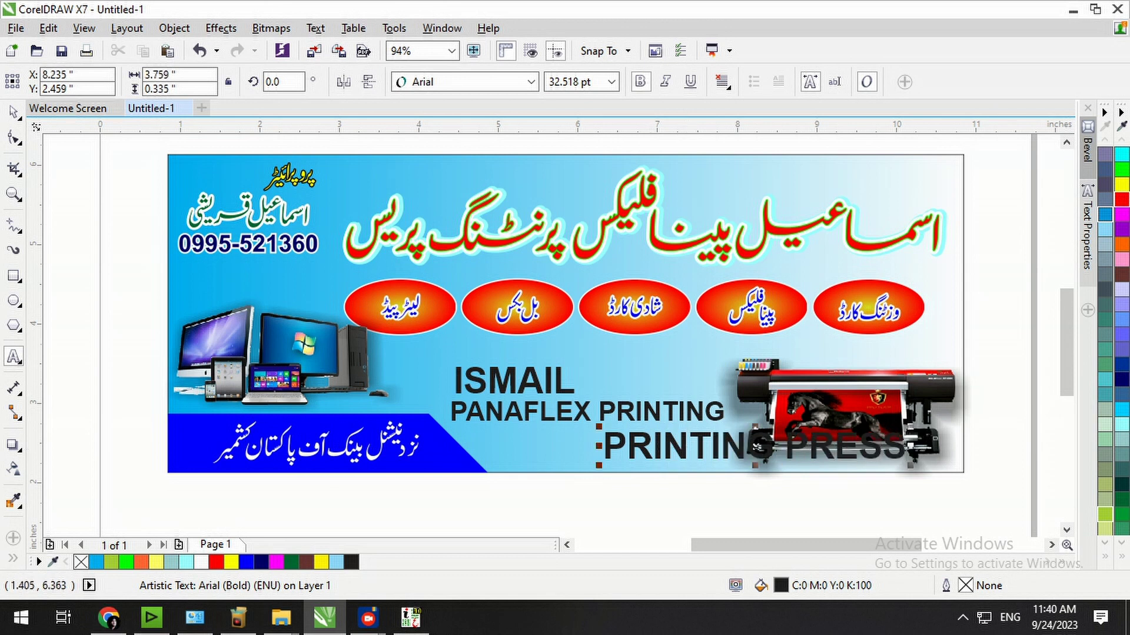
click(13, 112)
Shrink and place PRINTING PRESS under PANAFLEX PRINTING, then delete that line.
drag(912, 467, 856, 460)
drag(757, 448, 589, 445)
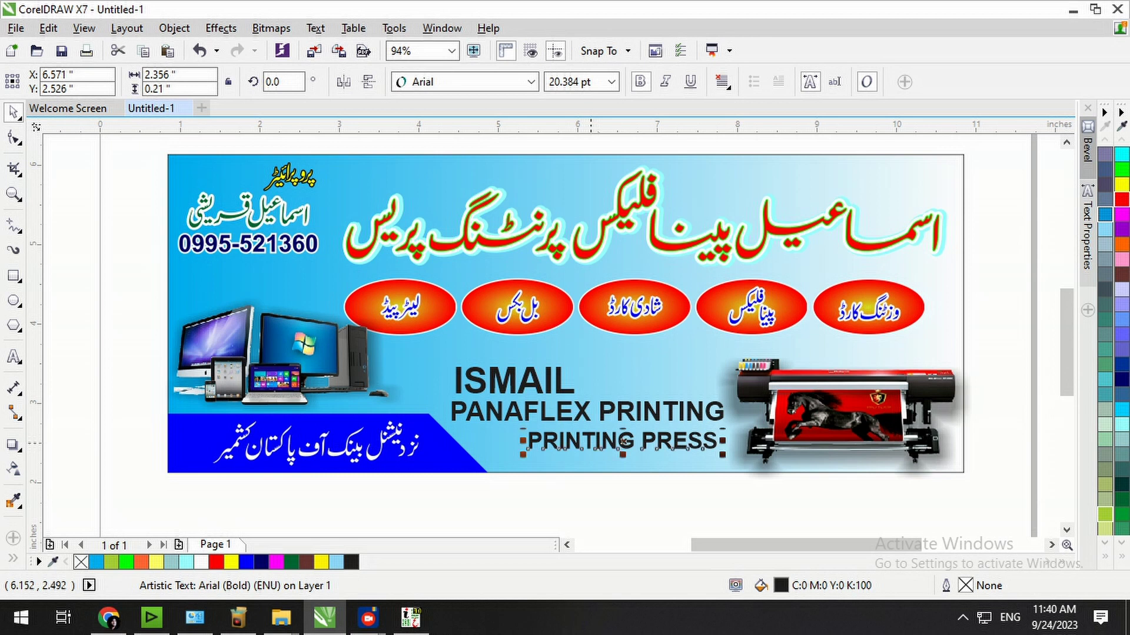
key(F8)
key(ctrl+a)
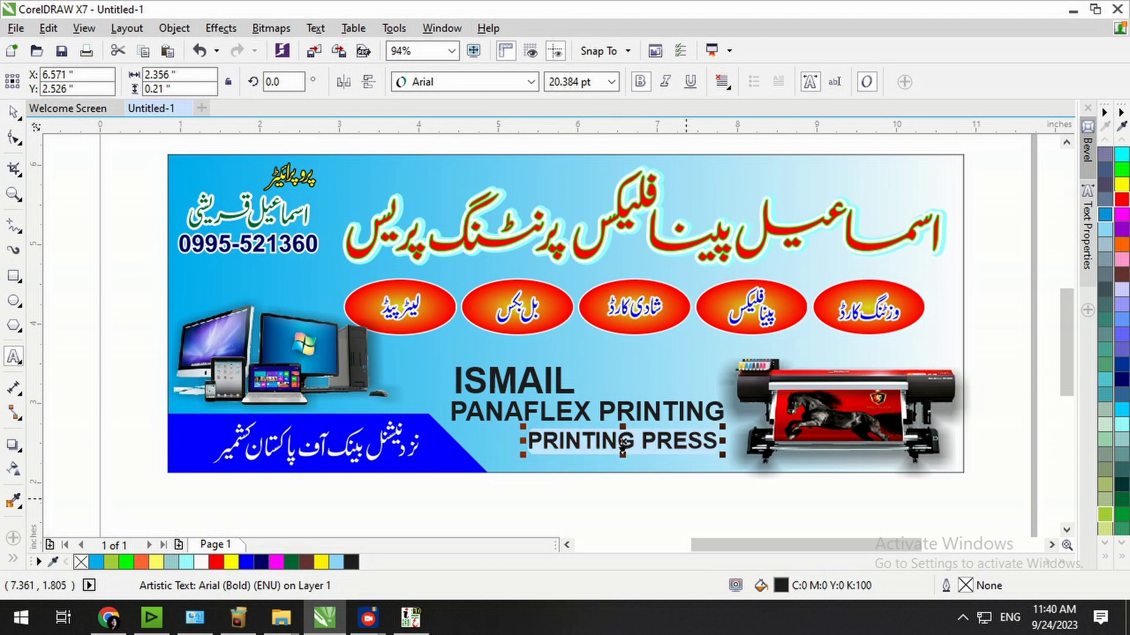
click(13, 112)
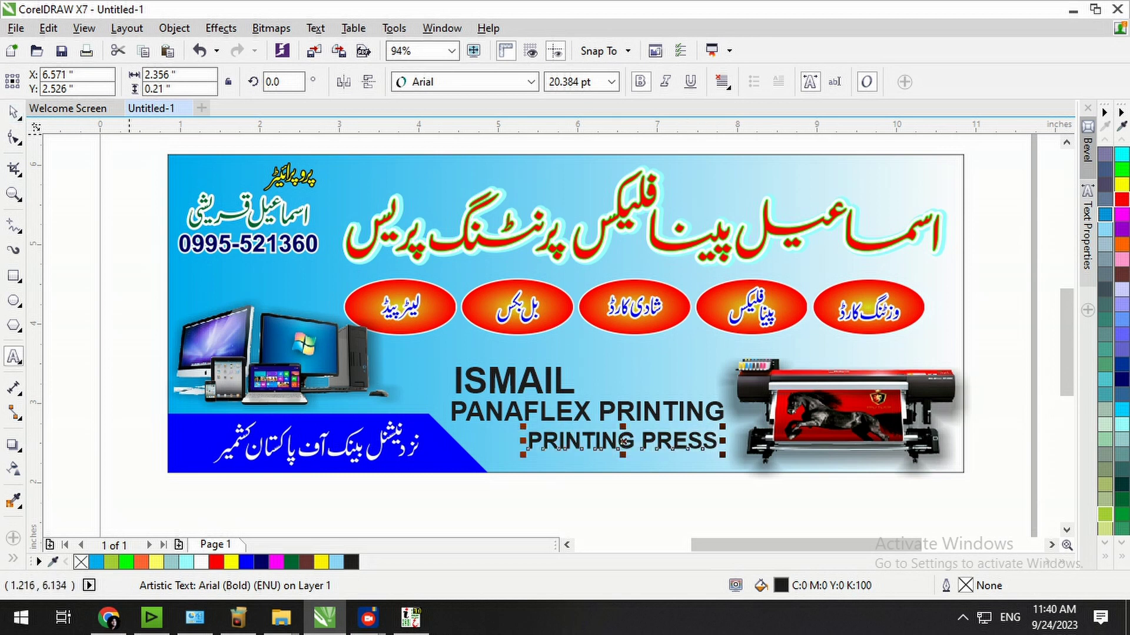
key(Delete)
Drop a new ISMAIL copy below PANAFLEX PRINTING and retype it as PRESS.
drag(532, 373, 638, 437)
right_click(638, 436)
key(F8)
key(ctrl+a)
text(P)
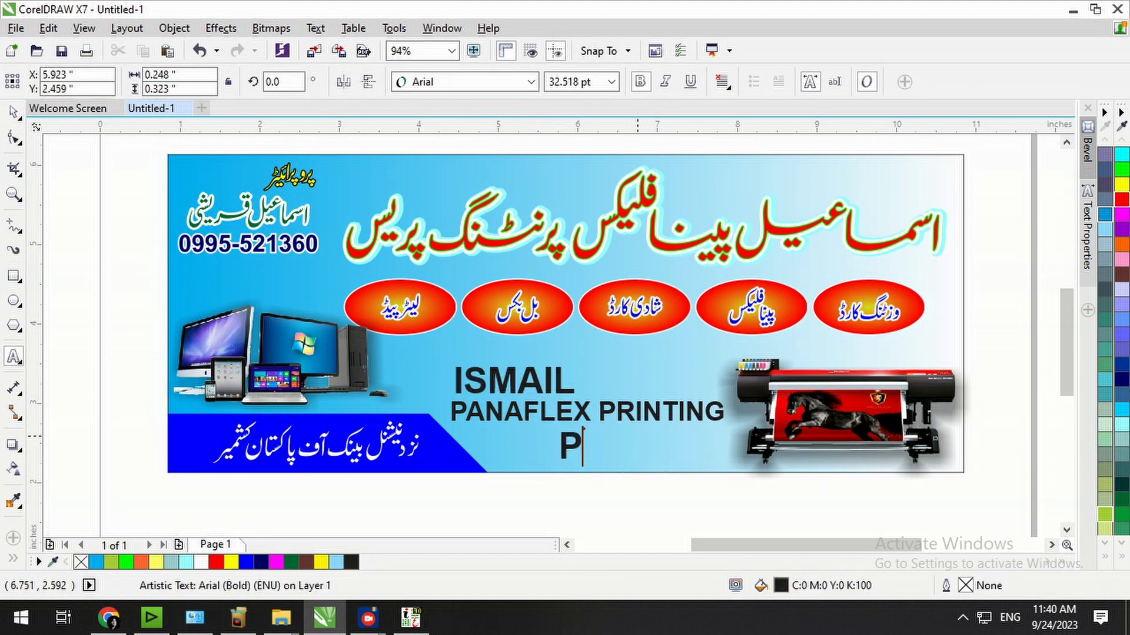
text(RESS)
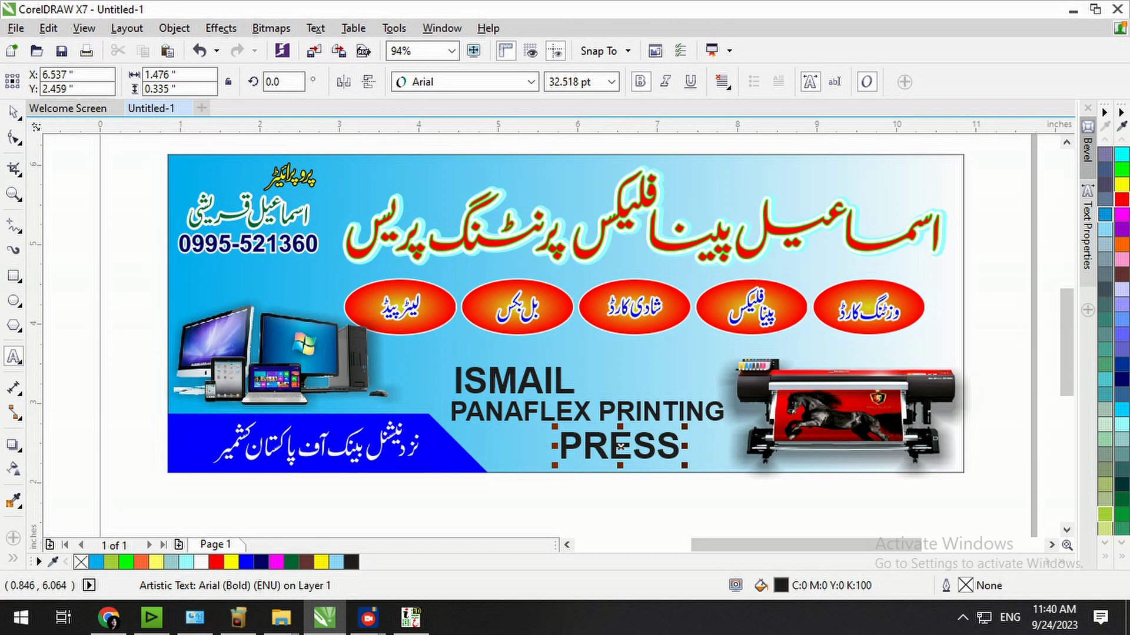
Right-align PRESS and left-align ISMAIL with PANAFLEX PRINTING.
key(r)
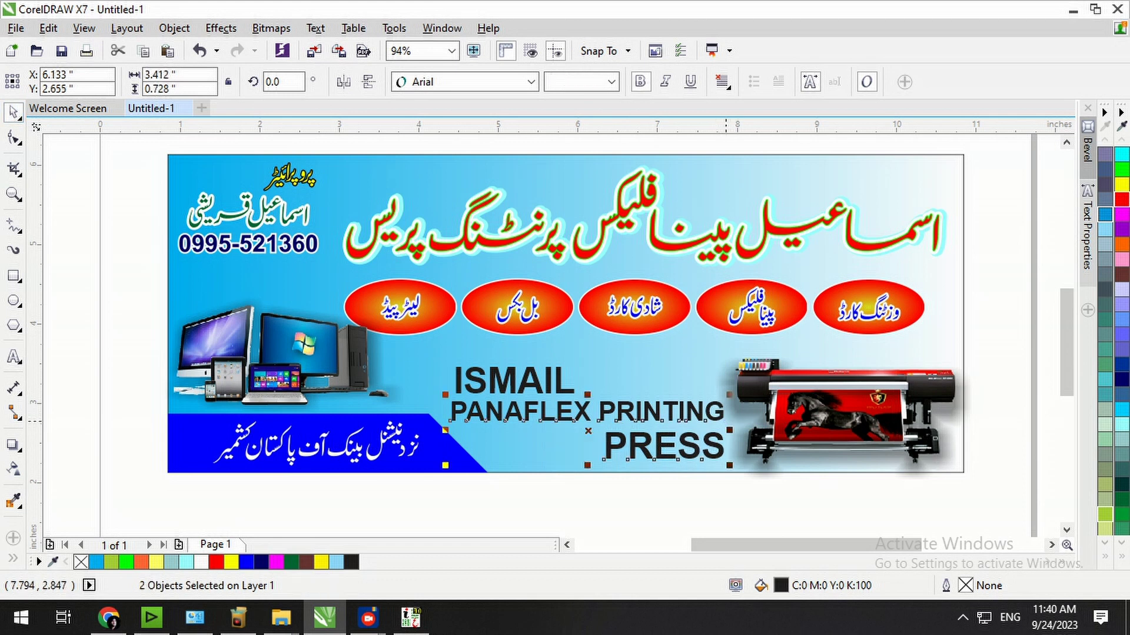
click(673, 522)
click(517, 388)
shift+click(544, 408)
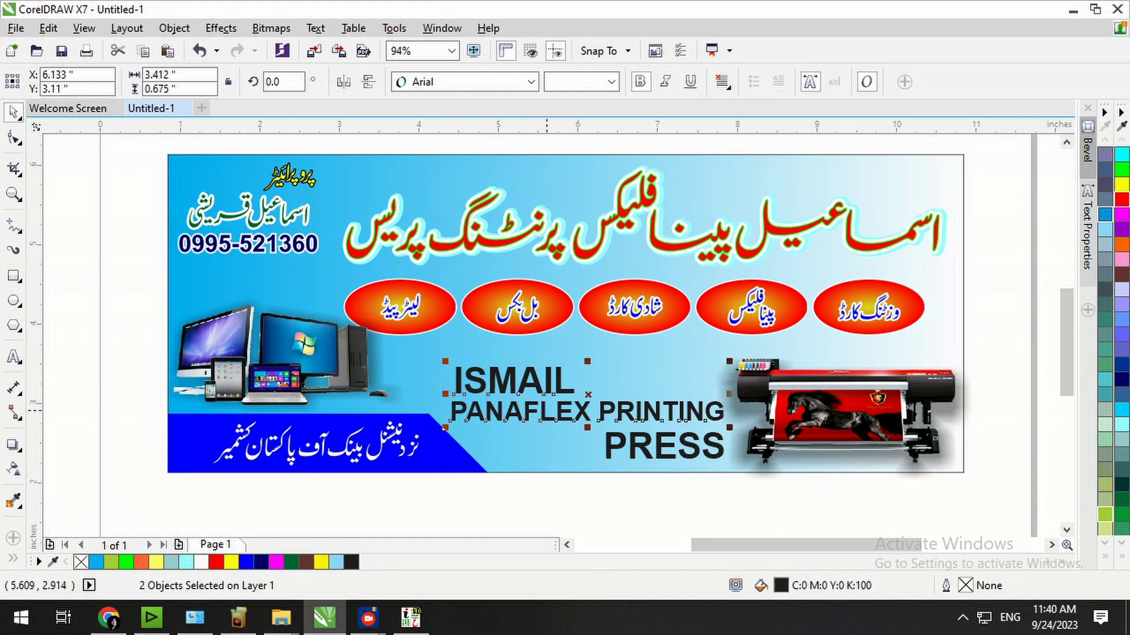
key(l)
key(Escape)
Fill ISMAIL and PRESS with the red palette swatch and PANAFLEX PRINTING with navy.
click(564, 389)
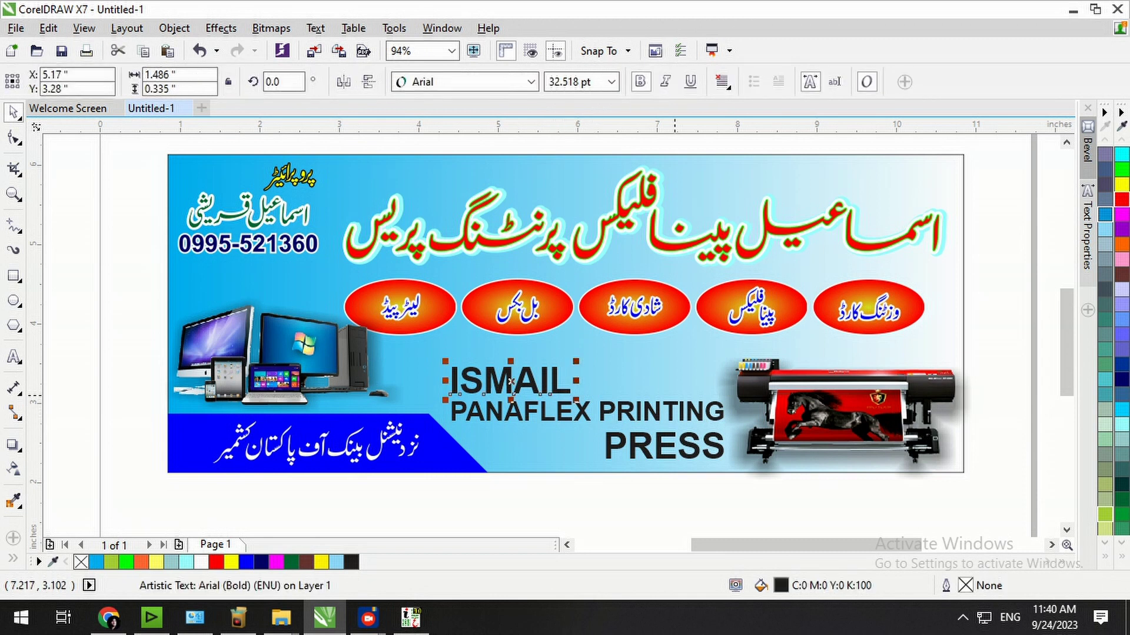
click(1120, 200)
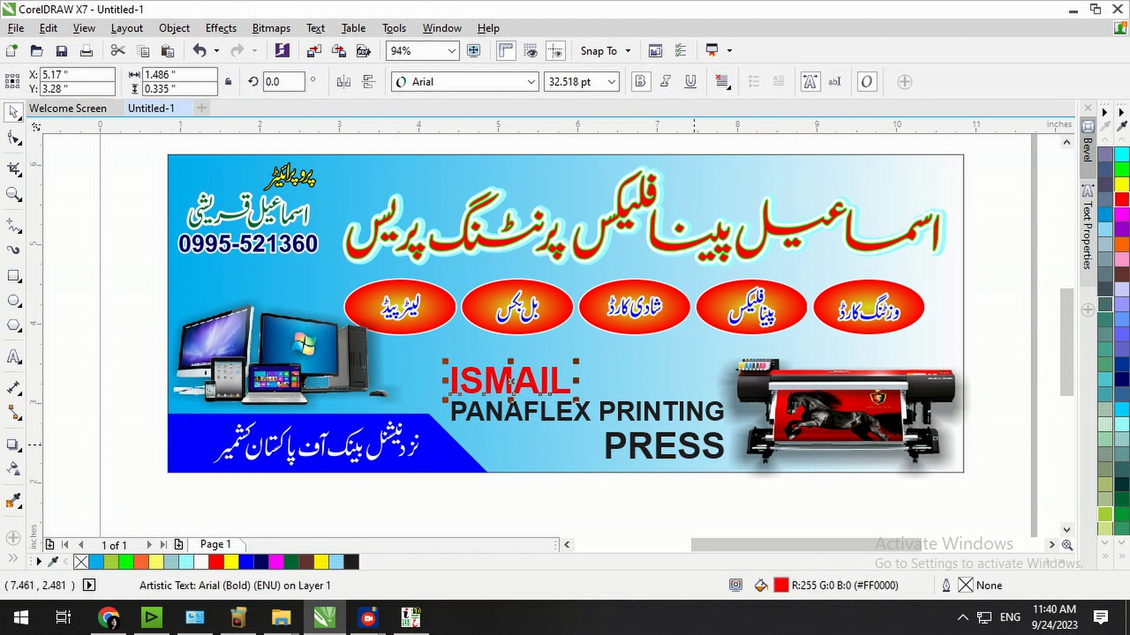
click(694, 444)
click(1121, 200)
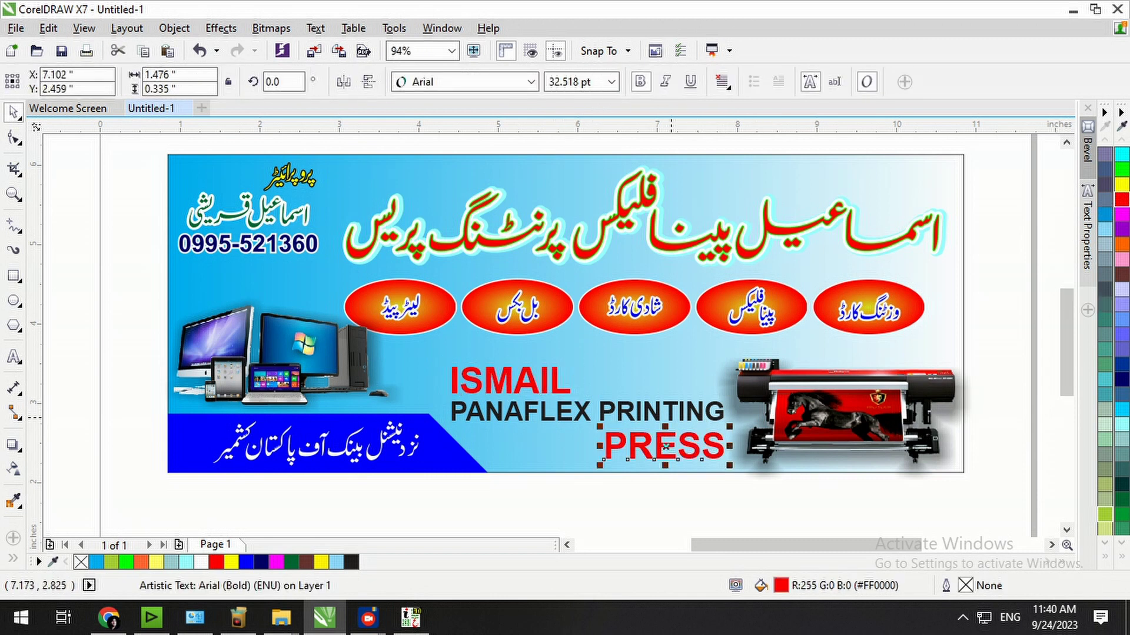
click(671, 419)
click(1120, 380)
click(586, 496)
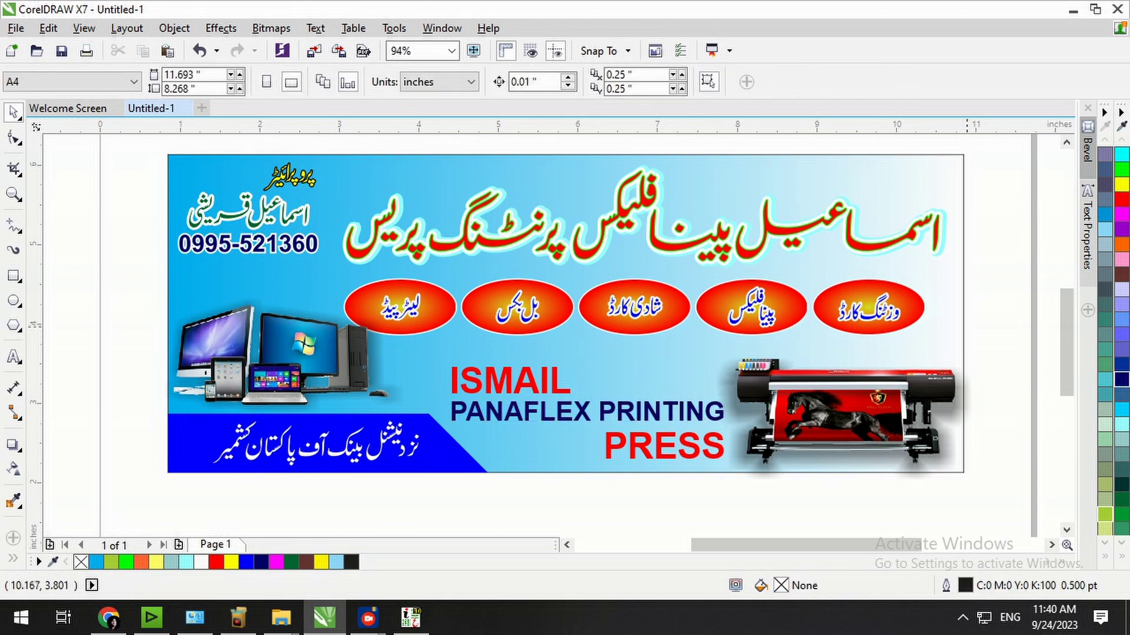
Squash the banner's background rectangle into a thin strip along the top edge.
scroll(988, 291, down, 2)
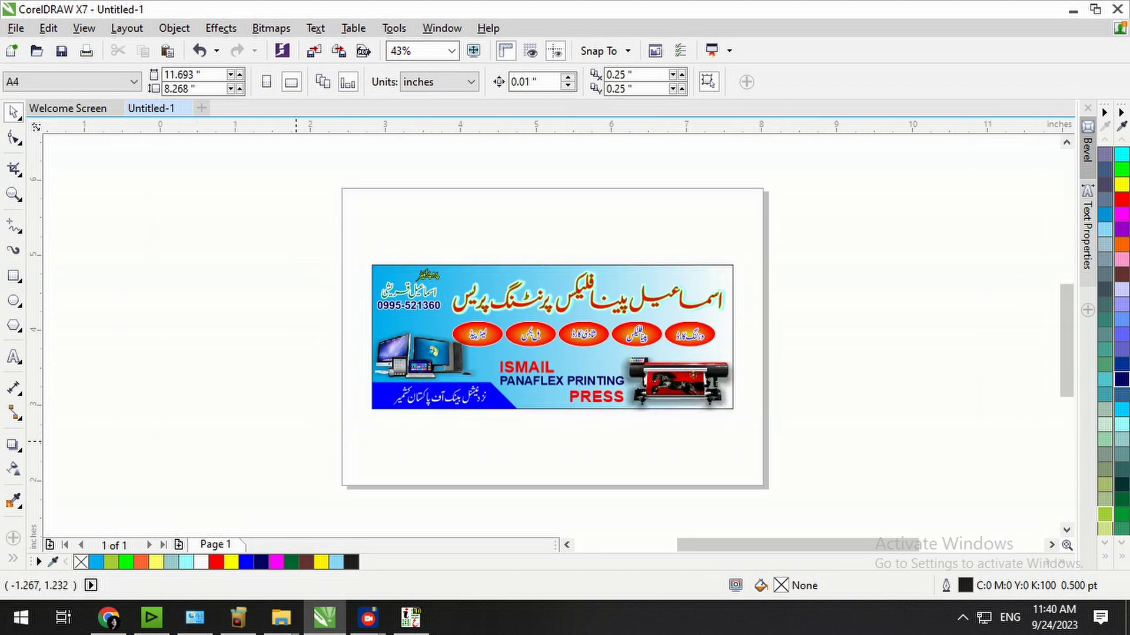
scroll(508, 352, up, 2)
click(755, 195)
drag(601, 475, 625, 176)
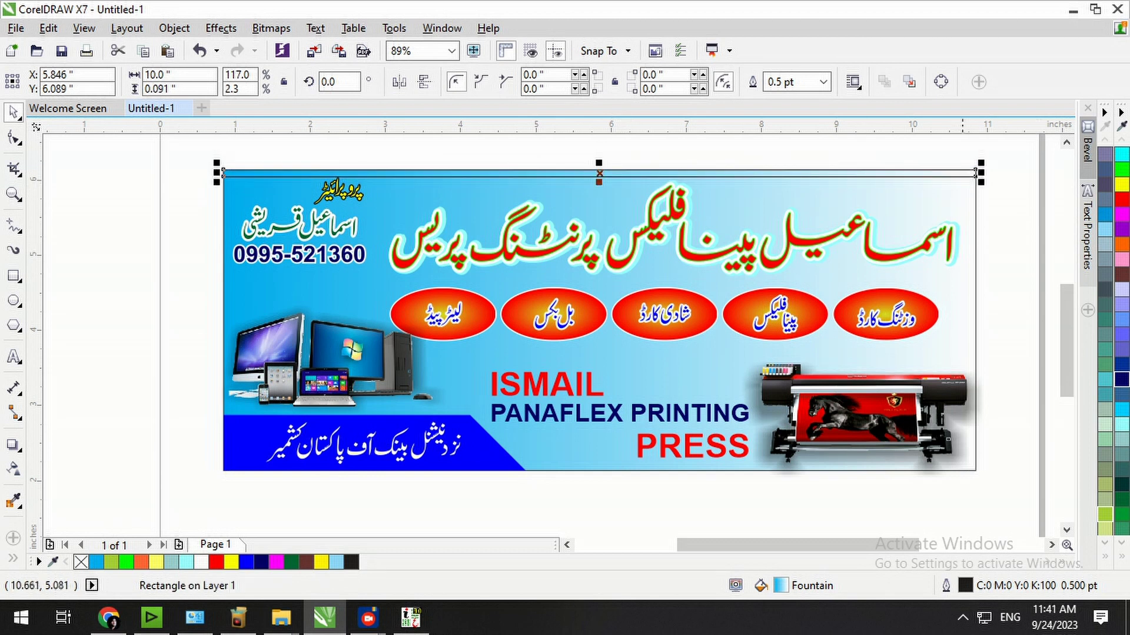
key(F2)
drag(992, 143, 98, 281)
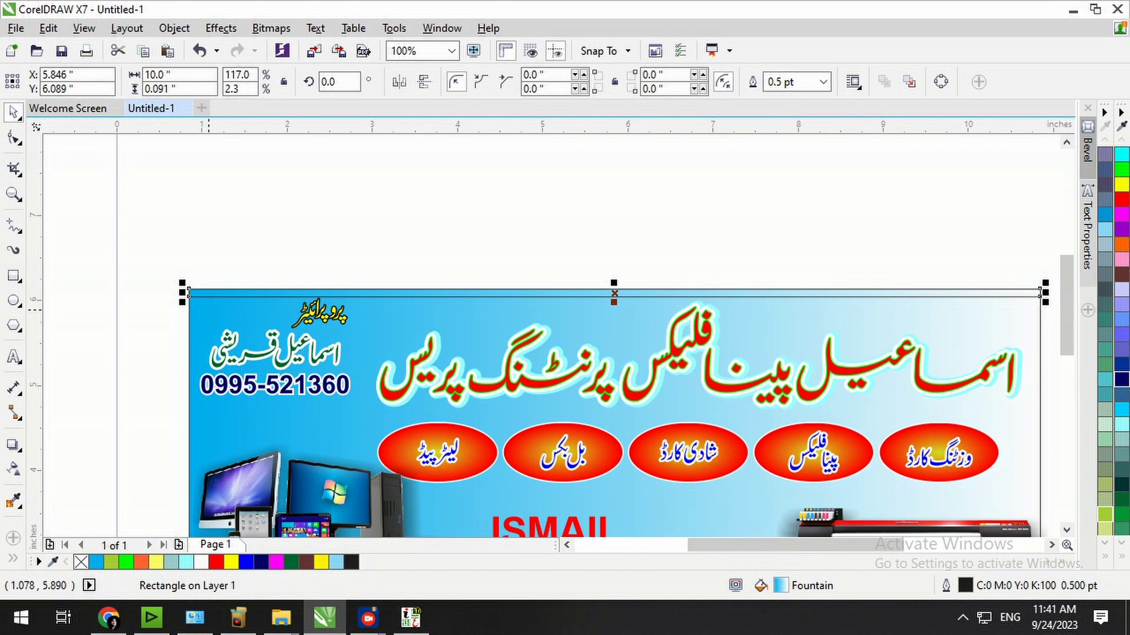
Convert the strip to curves, make its bottom edge a curve, and lower both bottom corners.
click(14, 138)
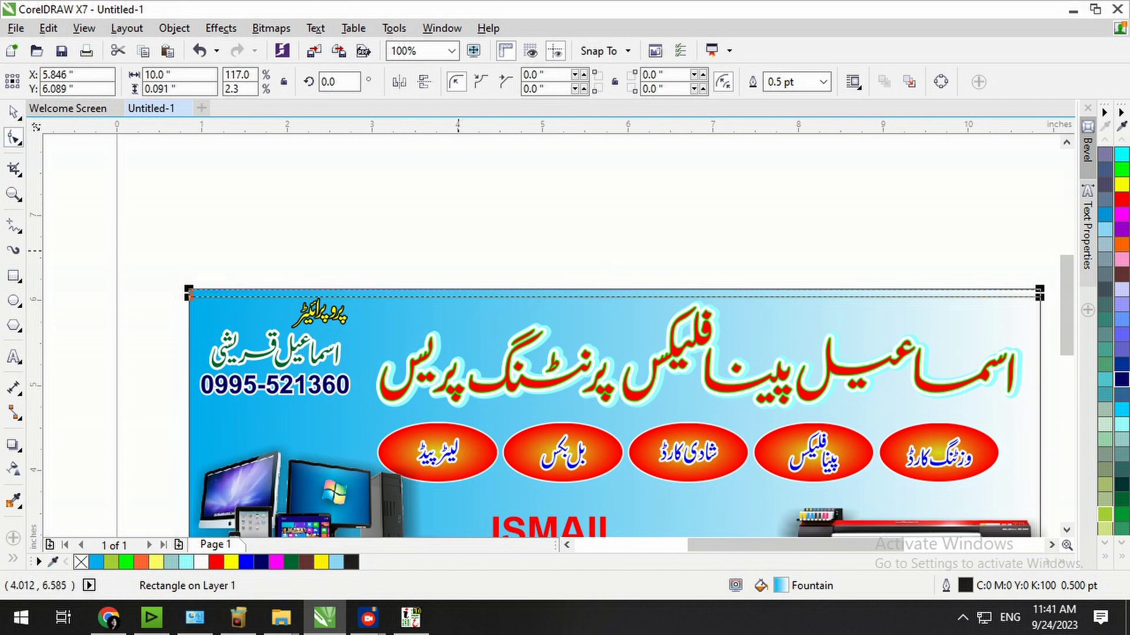
key(ctrl+q)
click(615, 297)
click(247, 82)
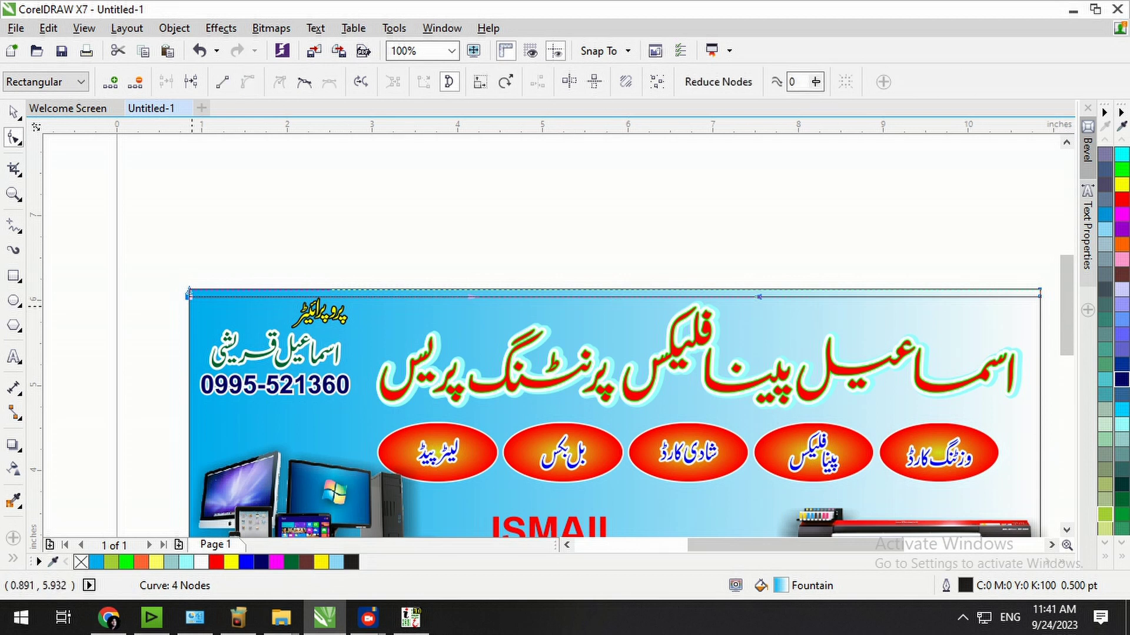
drag(189, 296, 188, 321)
drag(1039, 296, 1040, 321)
Bow the strip's bottom edge upward into a gentle arch and refine the curve.
click(596, 321)
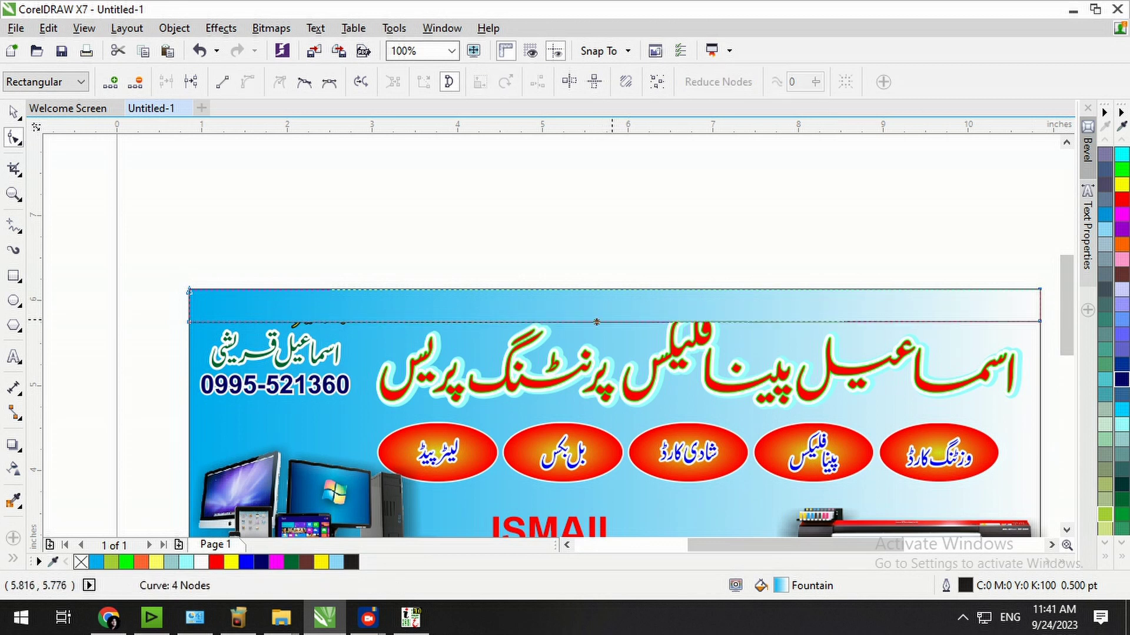
click(221, 82)
click(247, 82)
drag(625, 322, 625, 300)
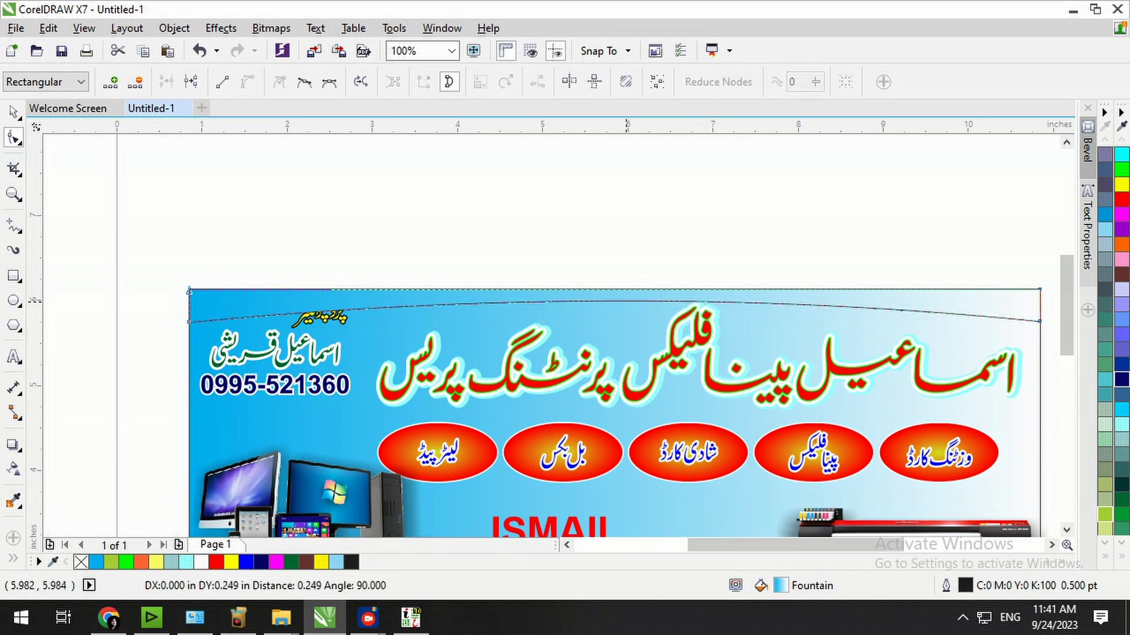
drag(189, 322, 189, 327)
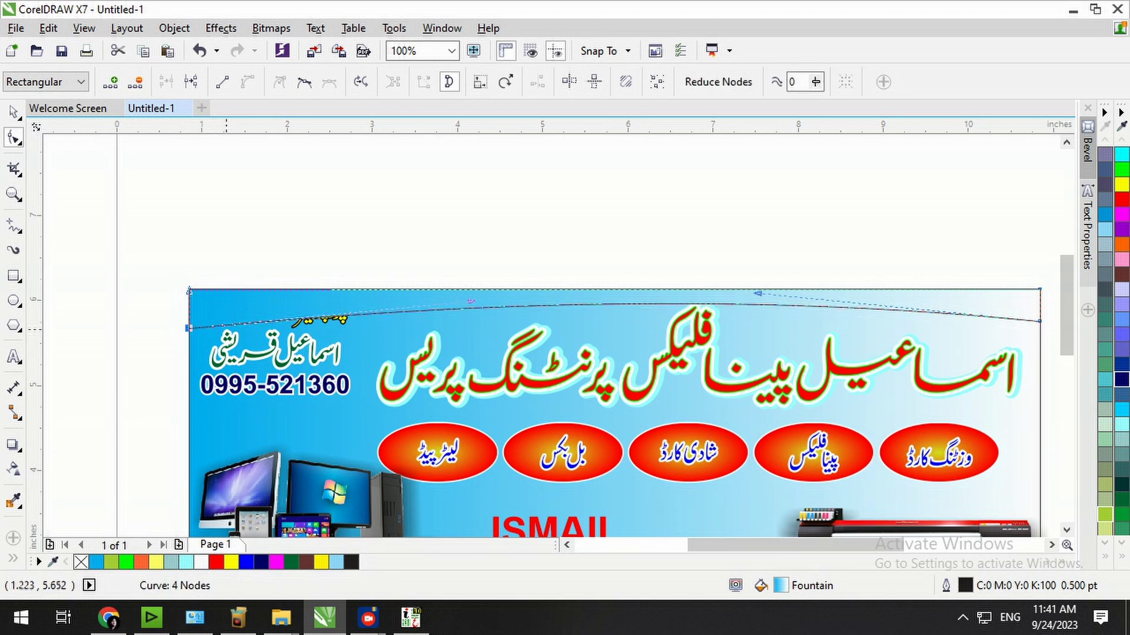
drag(471, 301, 471, 289)
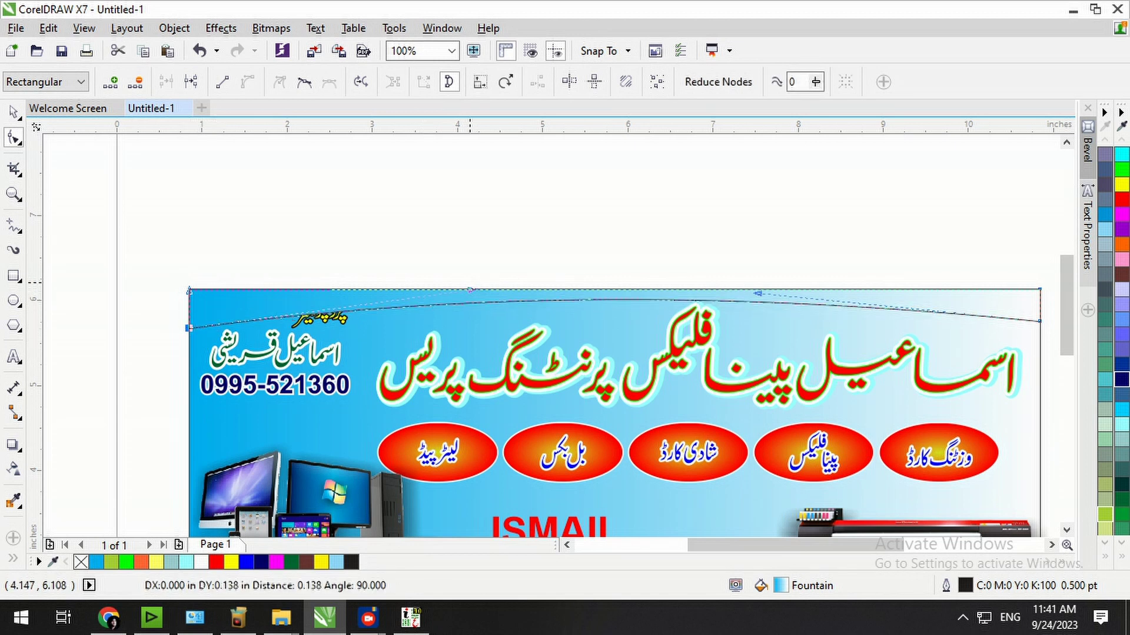
key(space)
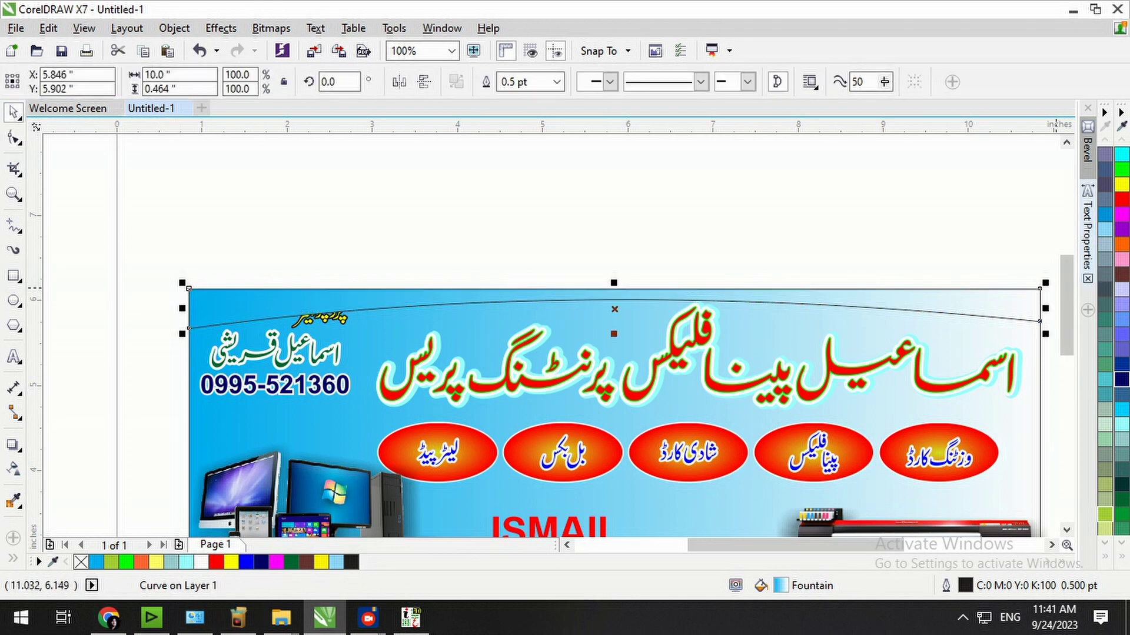
Give the red band an elliptical fountain fill with its red colour stop changed to black.
click(1121, 200)
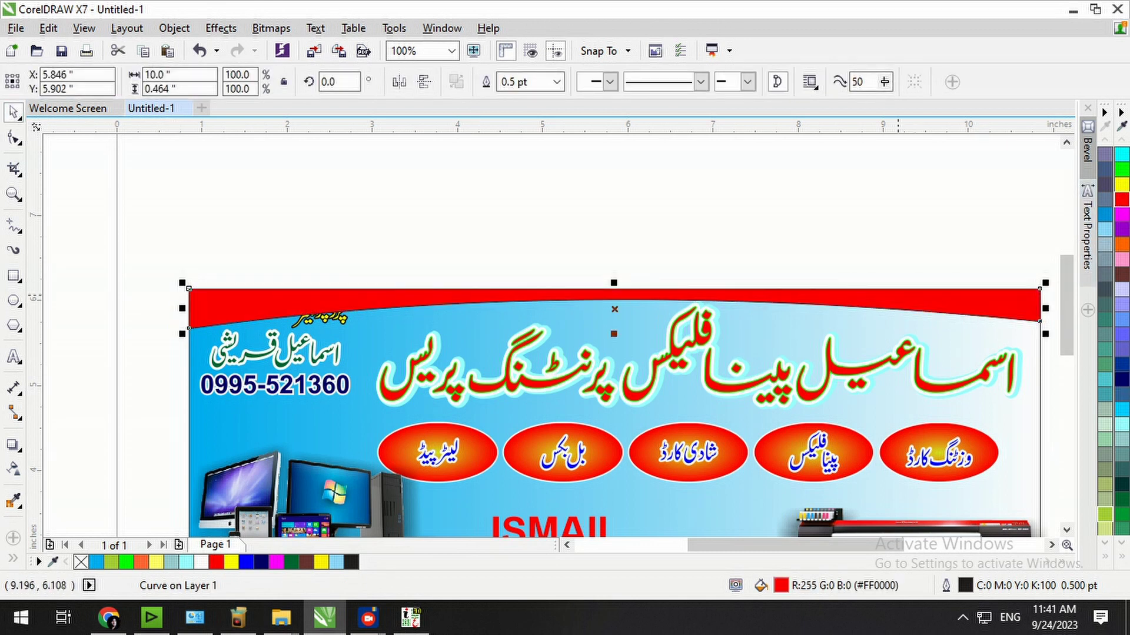
key(shift+F11)
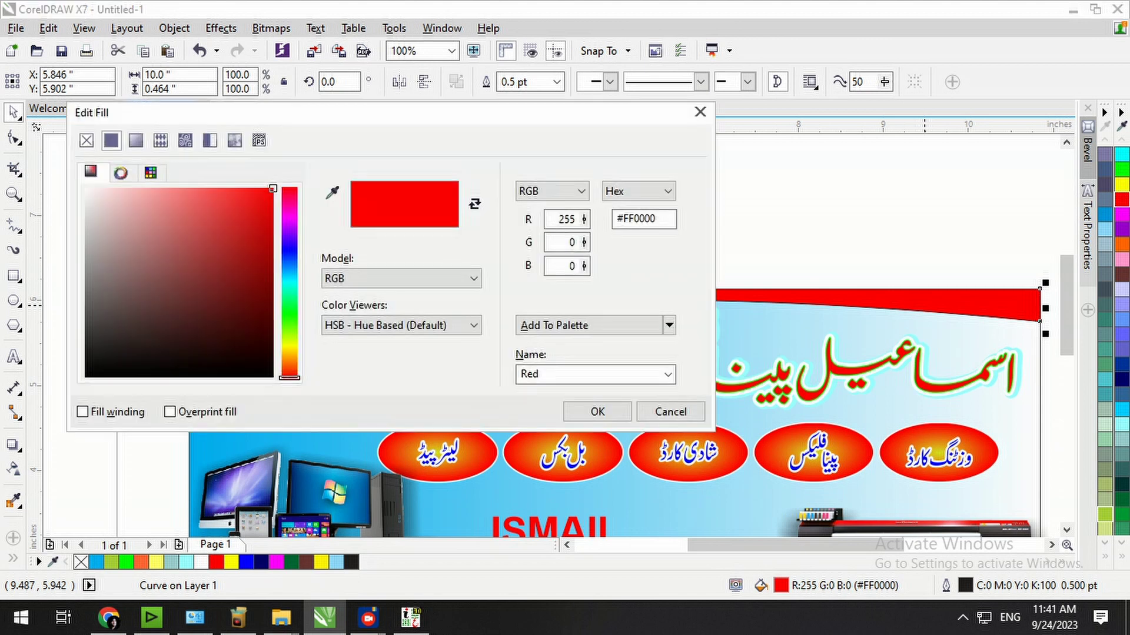
click(136, 140)
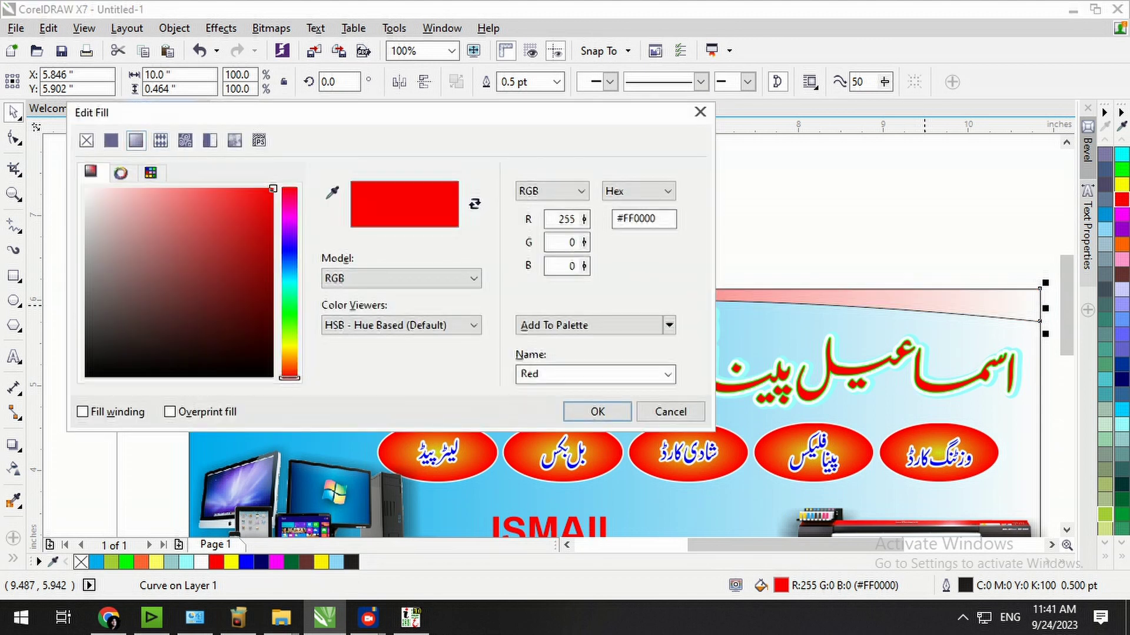
click(362, 208)
drag(365, 108, 471, 172)
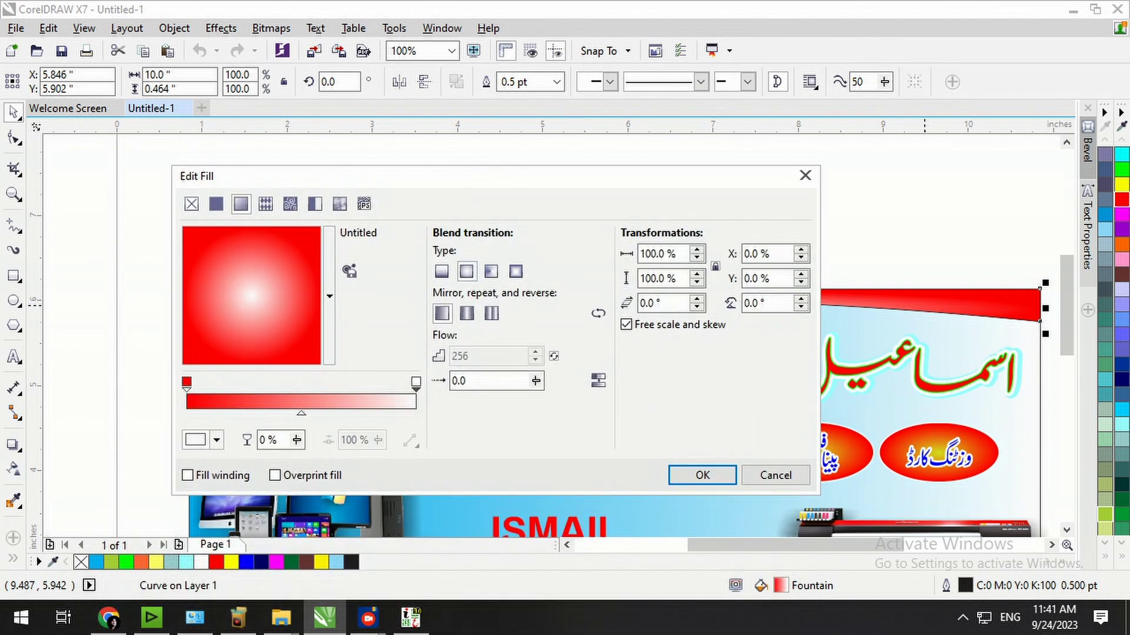
click(187, 383)
click(216, 440)
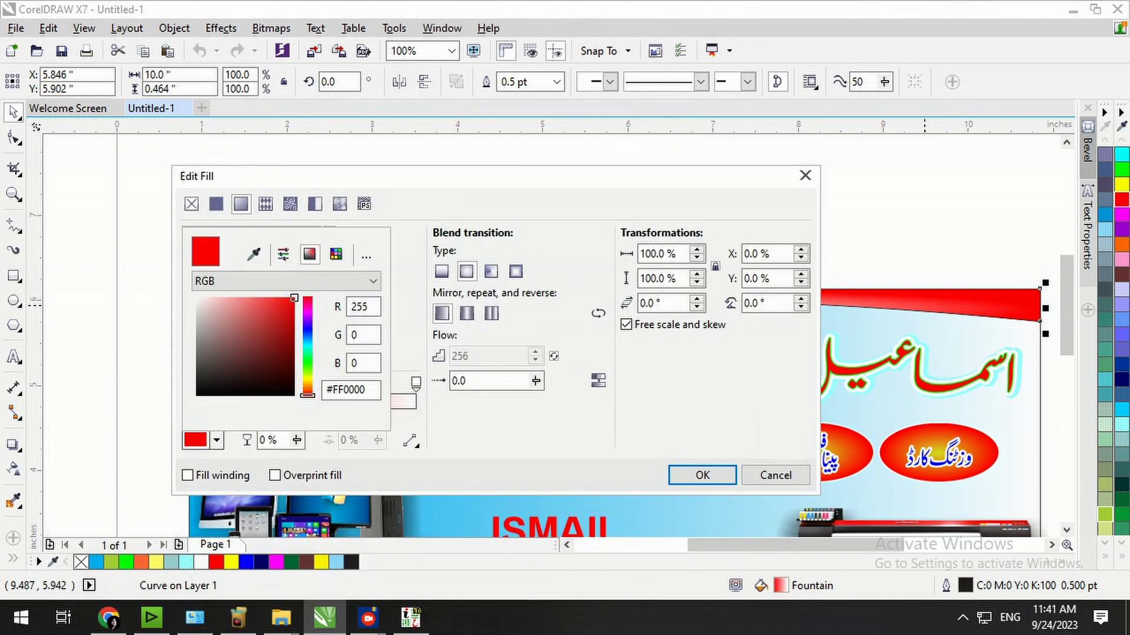
drag(237, 392, 197, 396)
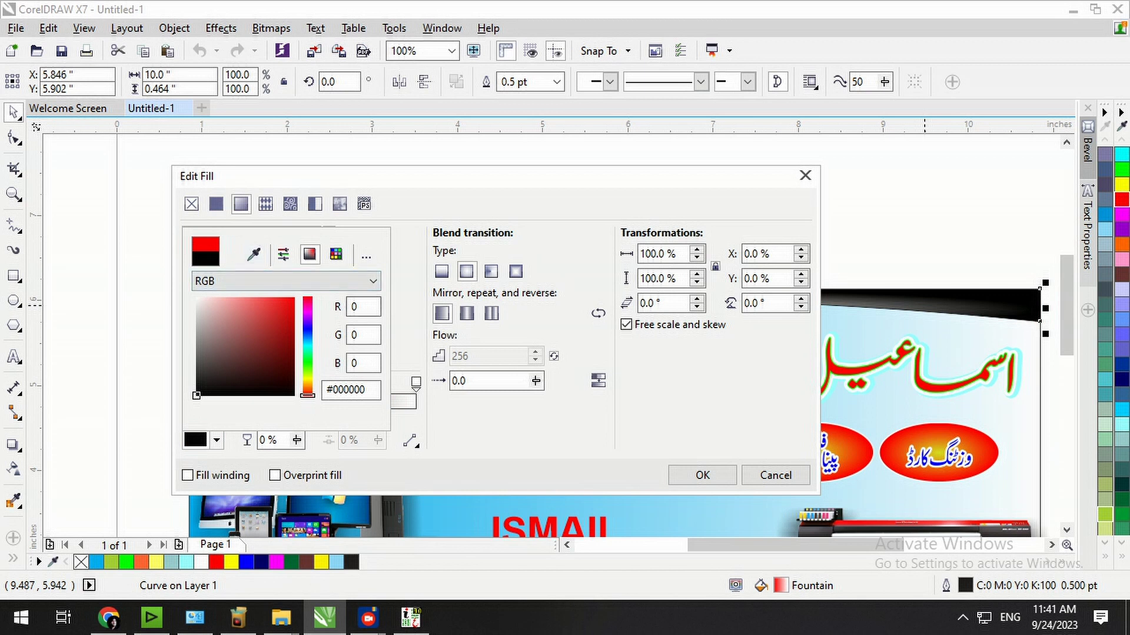
click(702, 474)
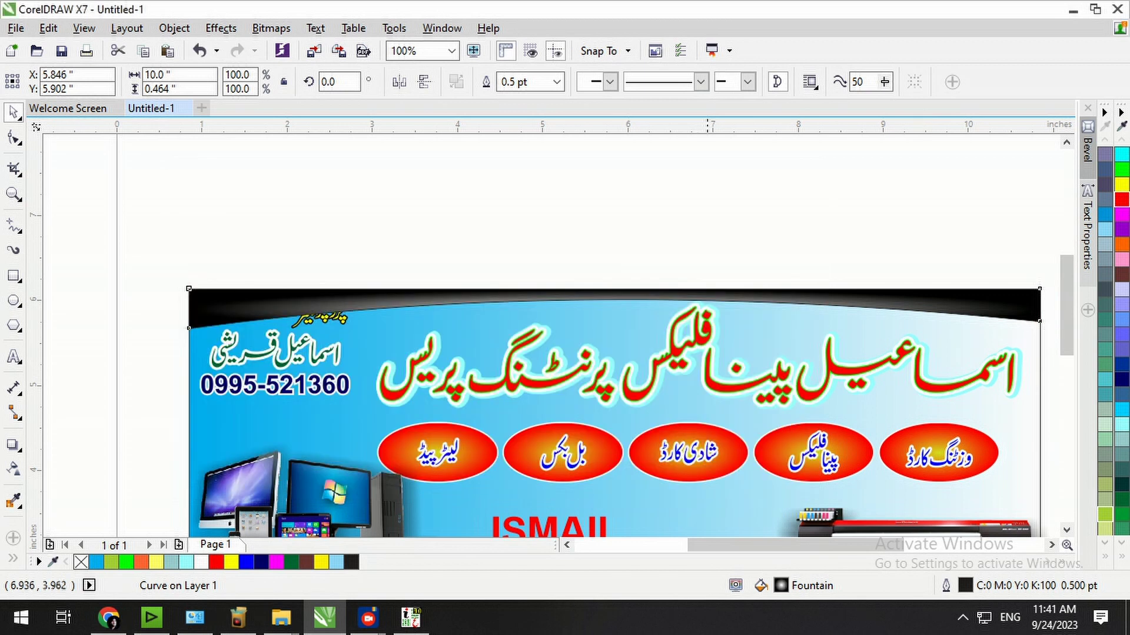
click(704, 226)
drag(234, 244, 365, 344)
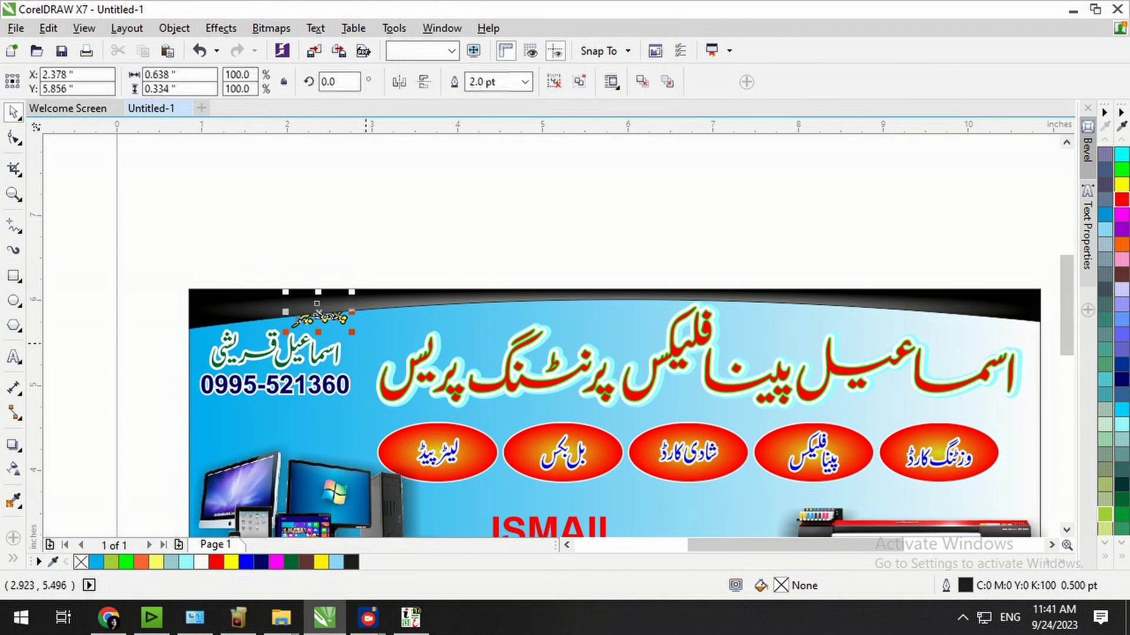
Remove the outline from the black top band using the no-colour swatch.
click(743, 244)
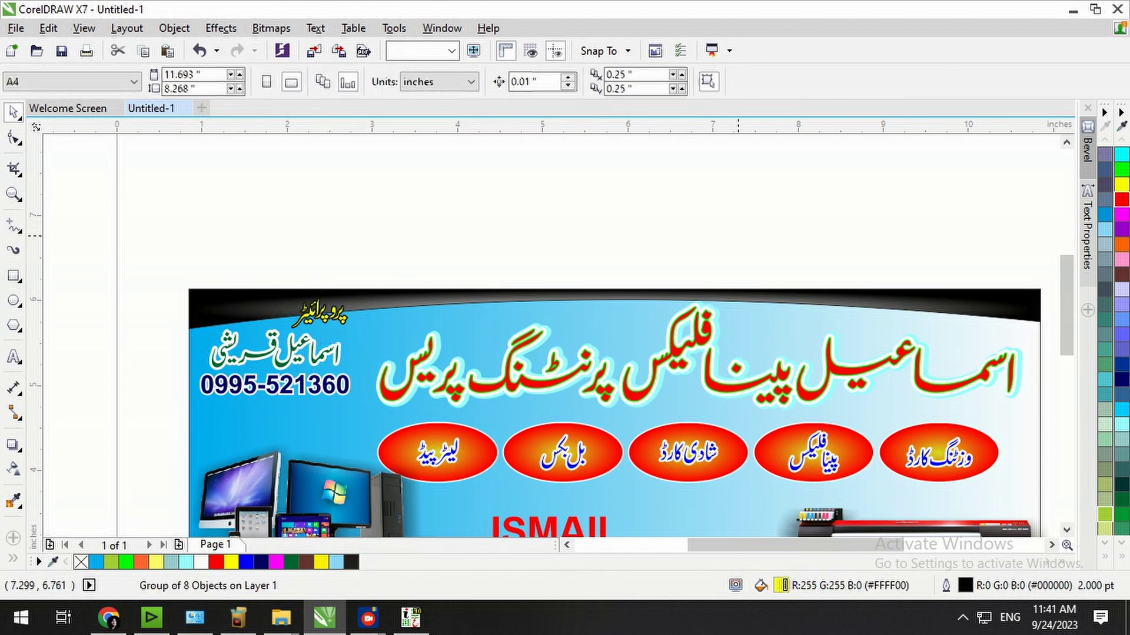
click(647, 303)
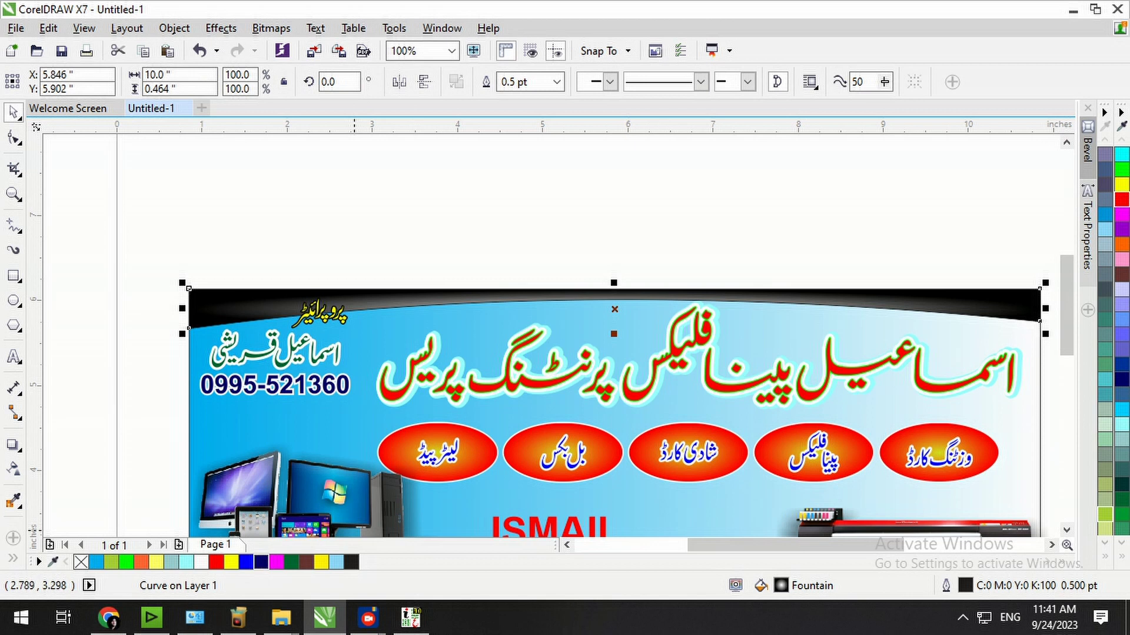
right_click(81, 563)
click(684, 277)
click(684, 298)
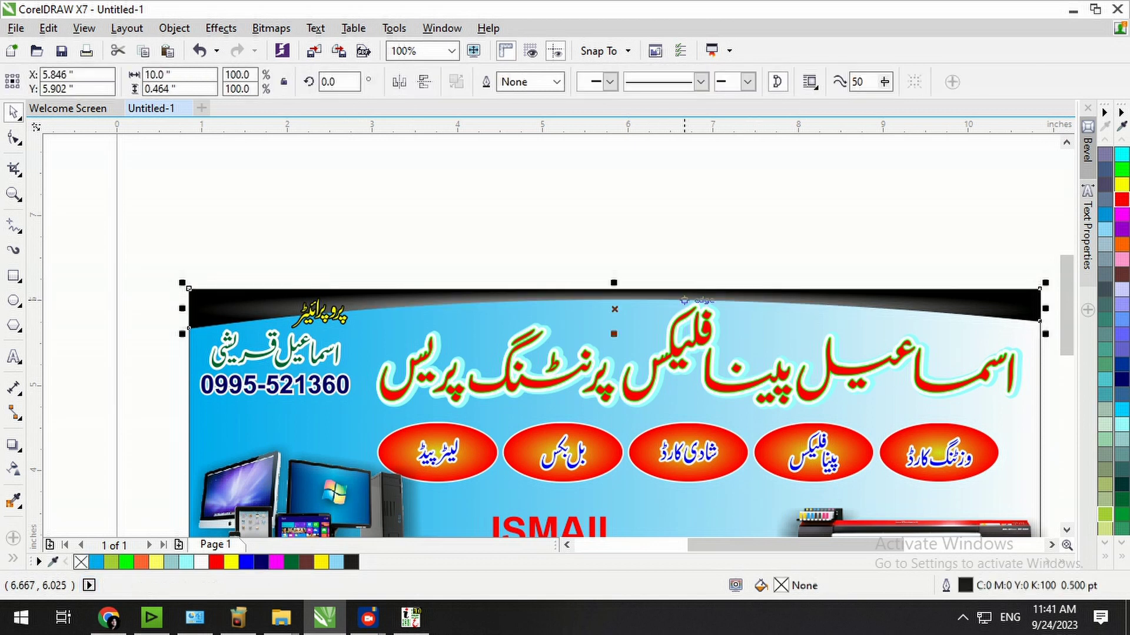
key(Escape)
Fit the whole banner in view and preview it full screen.
key(F4)
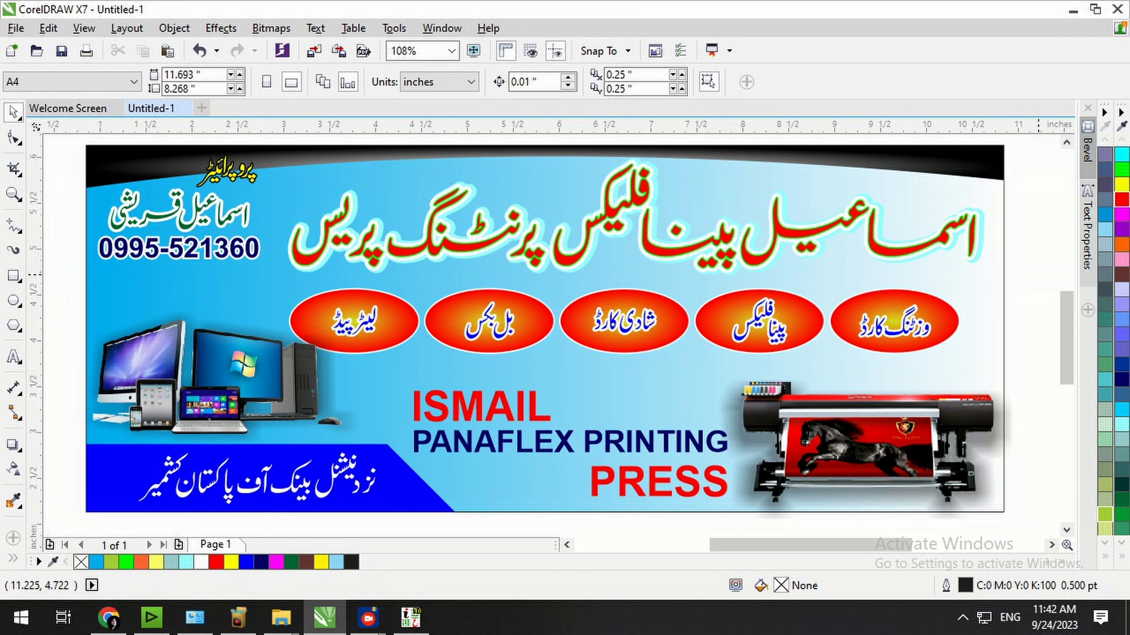
key(F9)
key(Escape)
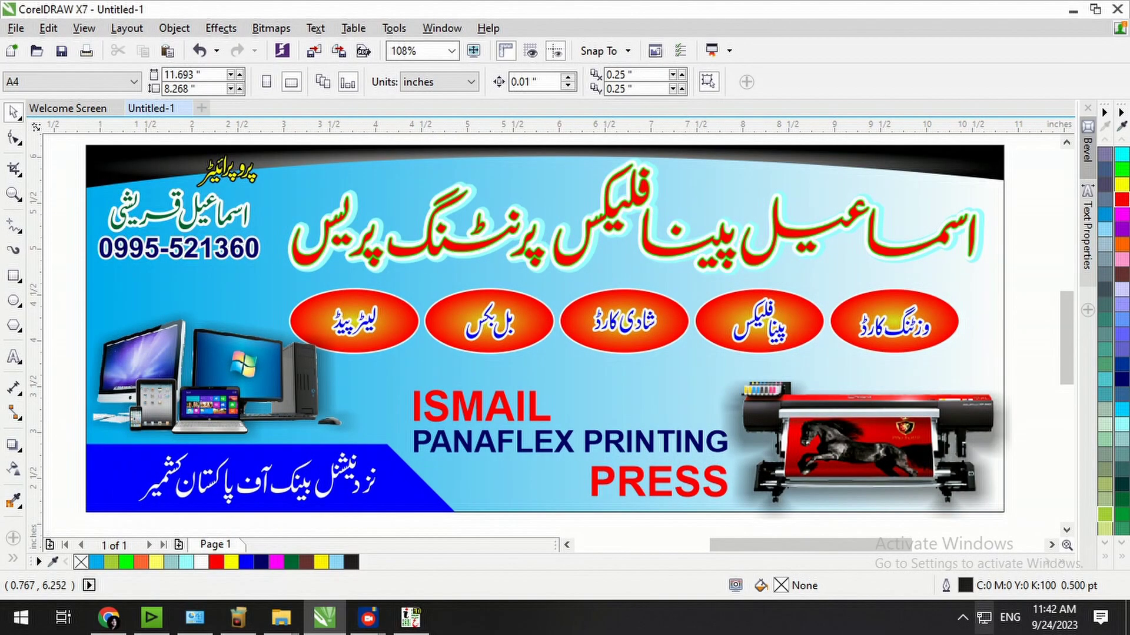
click(368, 618)
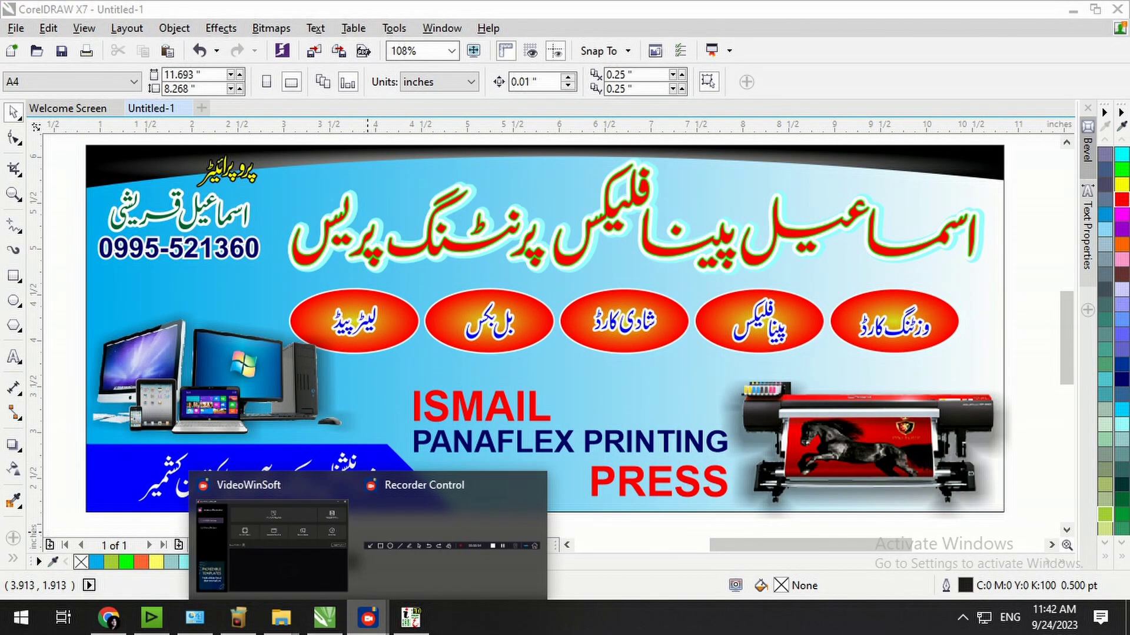
click(450, 546)
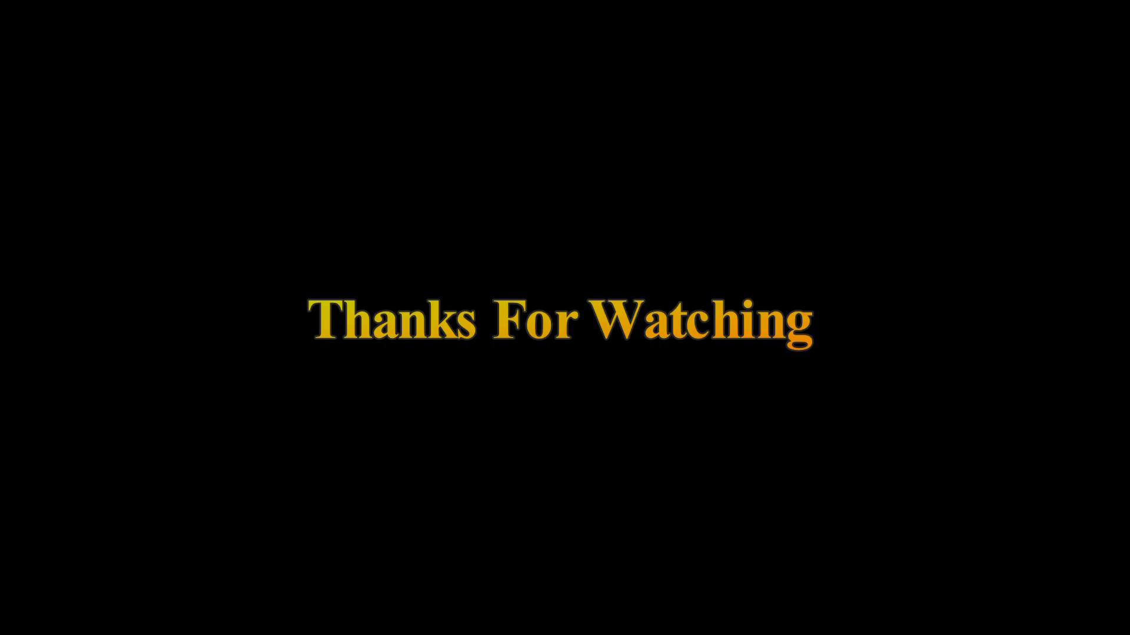